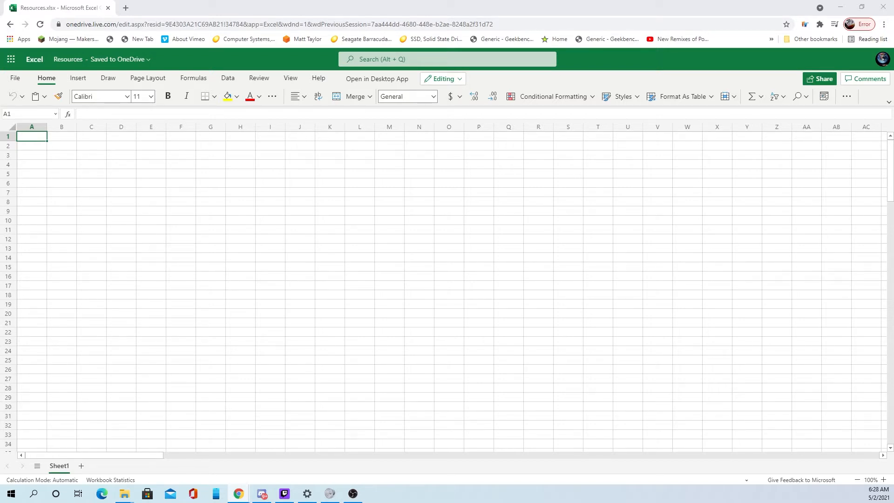
Step: Enter the labels Name in cell A1, Date in A4 and Gems in B4
{"action": "double_click", "coordinate": [34, 145]}
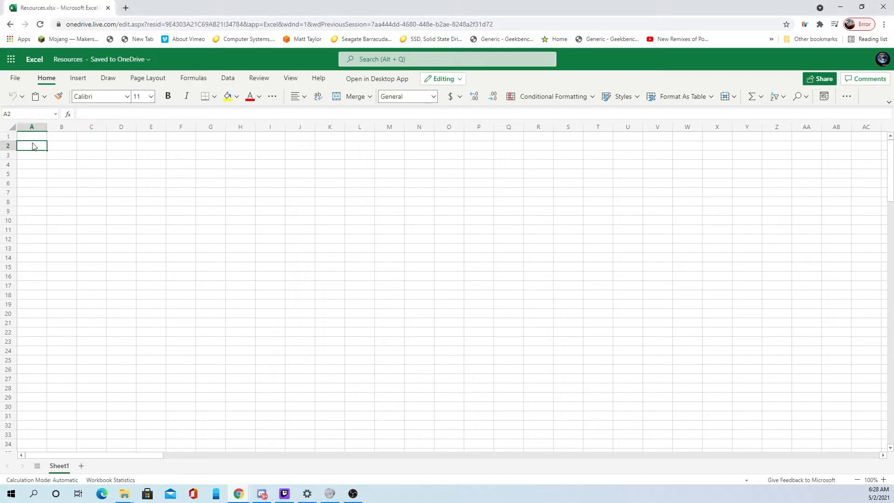
{"action": "left_click", "coordinate": [42, 136]}
{"action": "type", "text": "Name"}
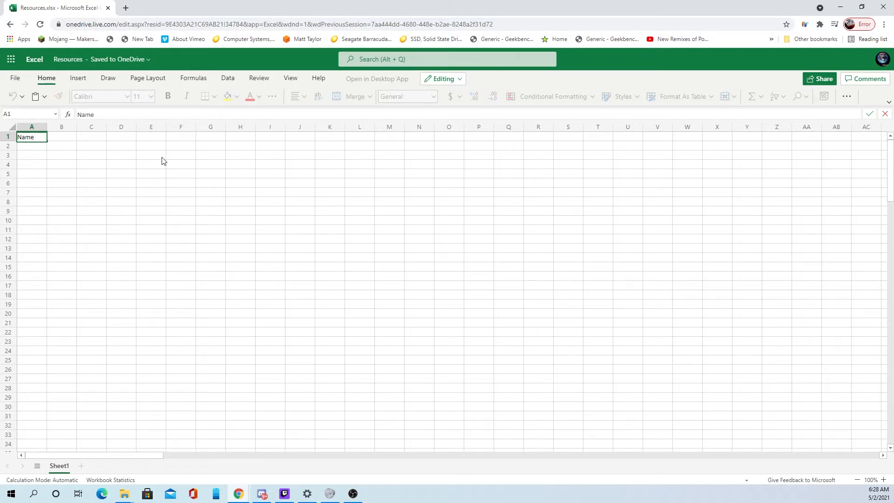
{"action": "left_click", "coordinate": [28, 163]}
{"action": "type", "text": "Date"}
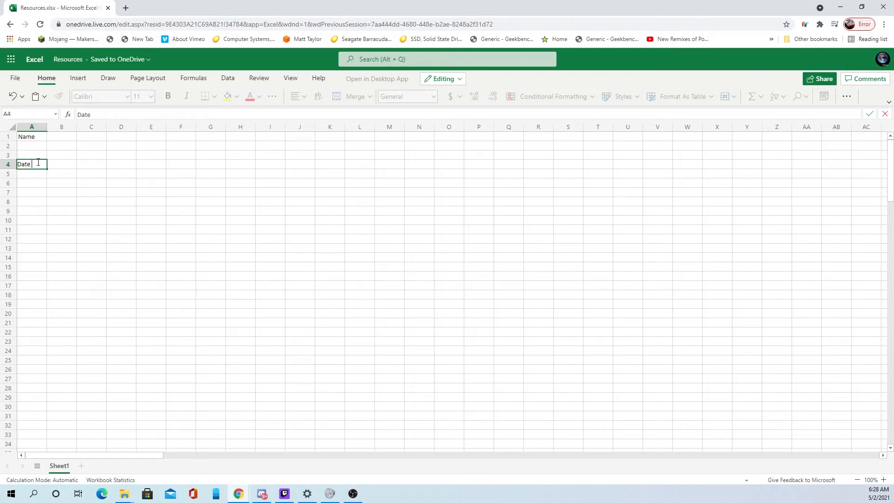
{"action": "key", "text": "Tab"}
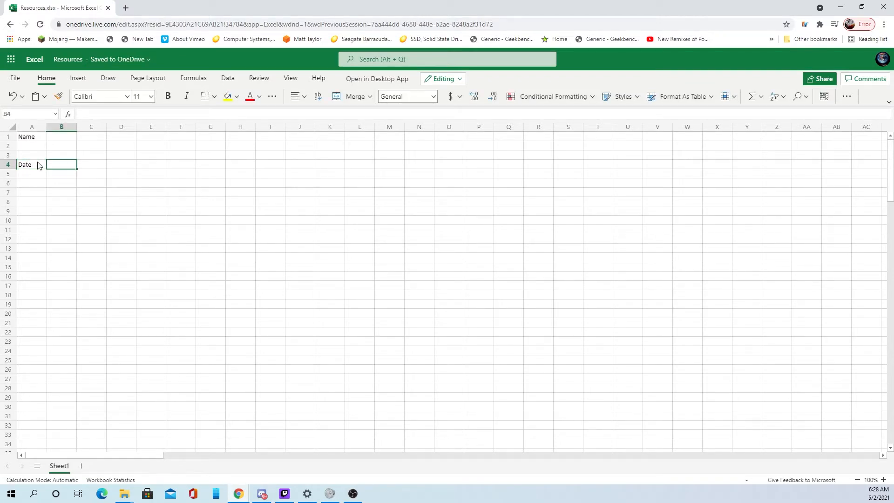
{"action": "type", "text": "Gem"}
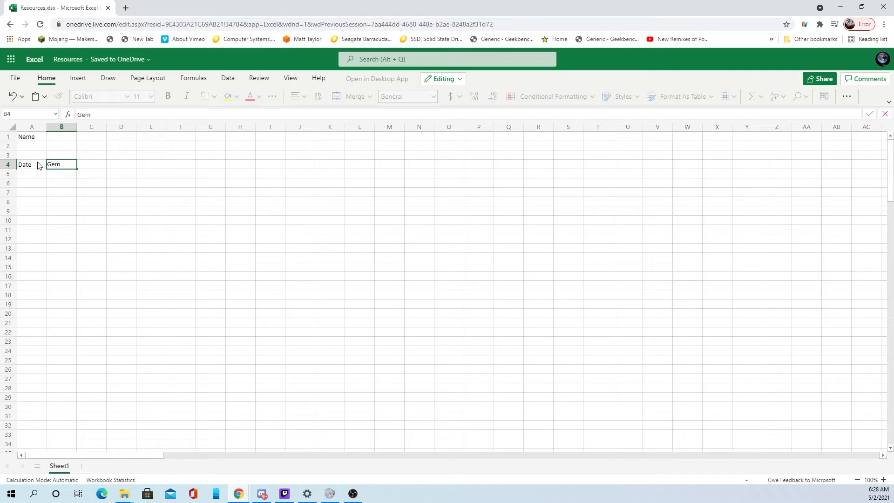
{"action": "type", "text": "s"}
{"action": "key", "text": "Tab"}
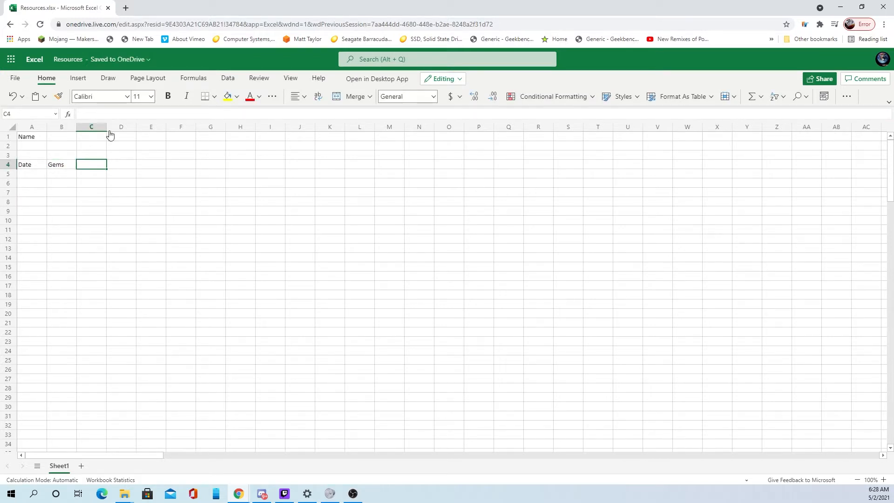
Step: Format the whole of column C as Percentage
{"action": "left_click", "coordinate": [93, 127]}
{"action": "left_click", "coordinate": [433, 96]}
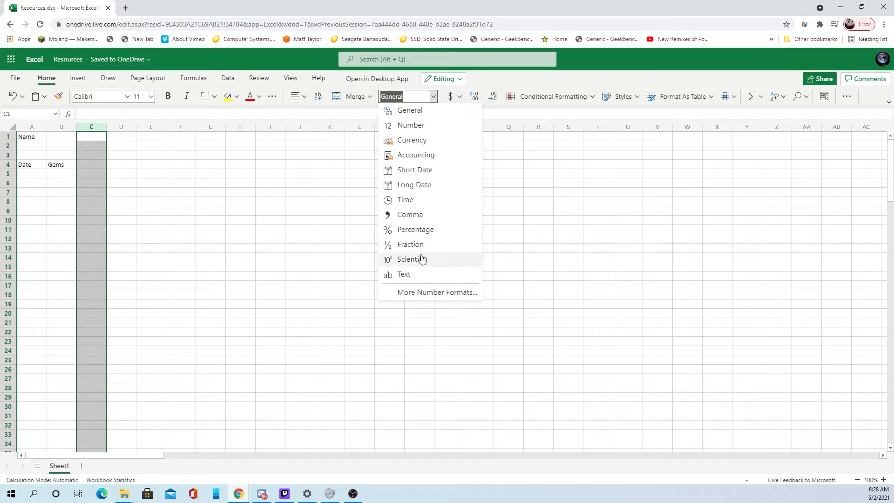
{"action": "left_click", "coordinate": [418, 230]}
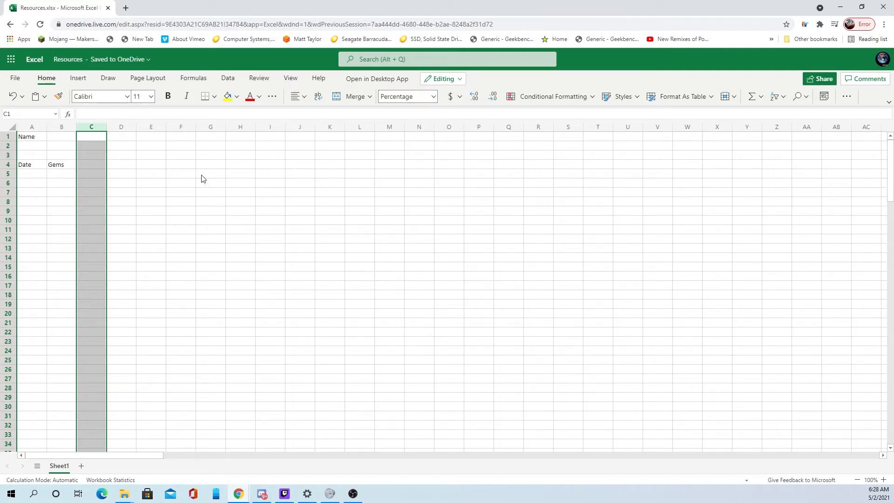
{"action": "left_click", "coordinate": [121, 164]}
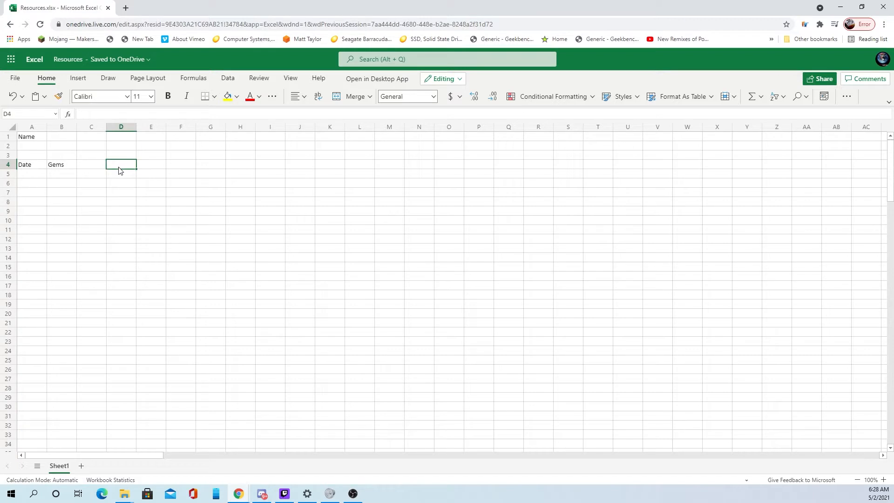
Step: Move the Gems label from cell B4 down to B5
{"action": "left_click", "coordinate": [66, 176]}
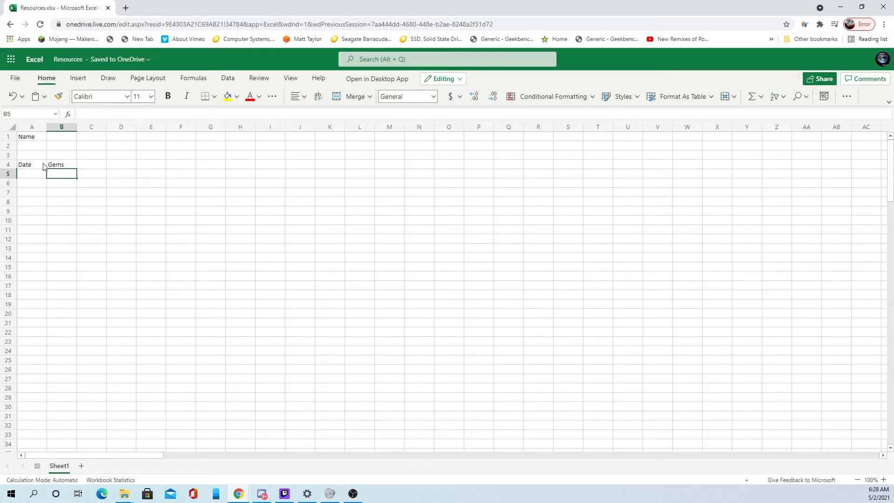
{"action": "left_click", "coordinate": [52, 164]}
{"action": "right_click", "coordinate": [72, 165]}
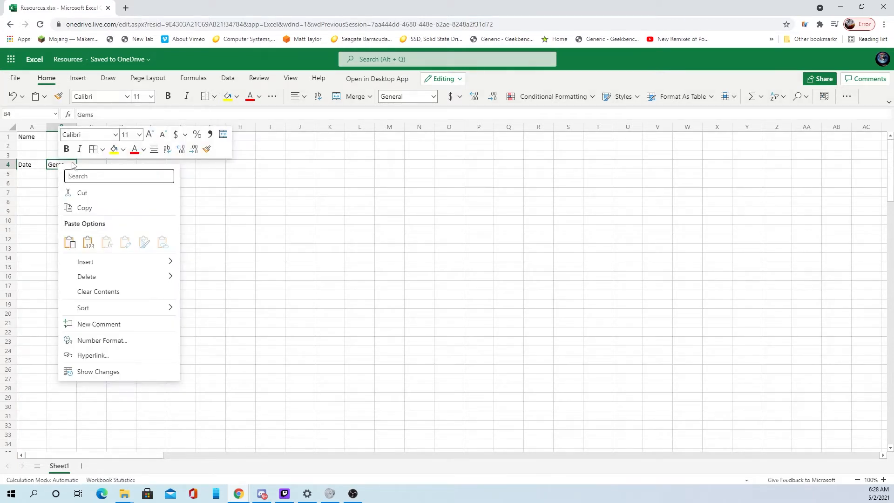
{"action": "left_click", "coordinate": [82, 193]}
{"action": "left_click", "coordinate": [60, 173]}
{"action": "right_click", "coordinate": [70, 174]}
{"action": "left_click", "coordinate": [69, 251]}
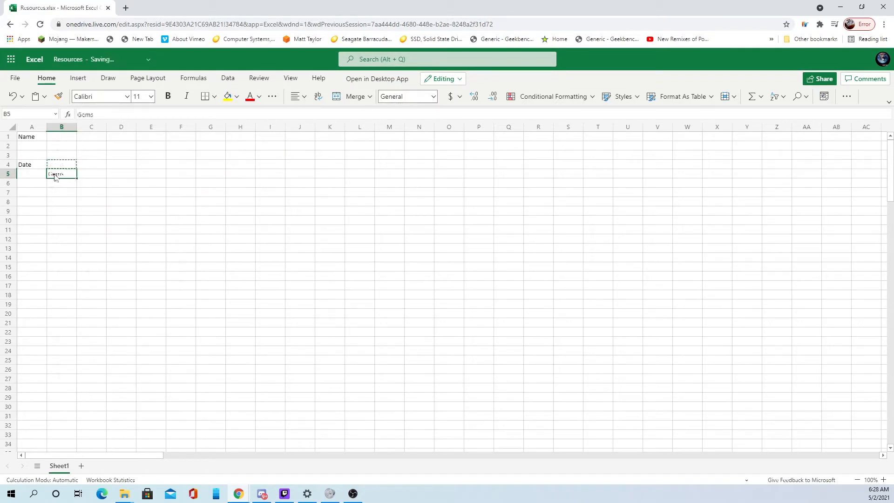
Step: Enter 15% in cell C5 beside the Gems label
{"action": "left_click", "coordinate": [93, 177]}
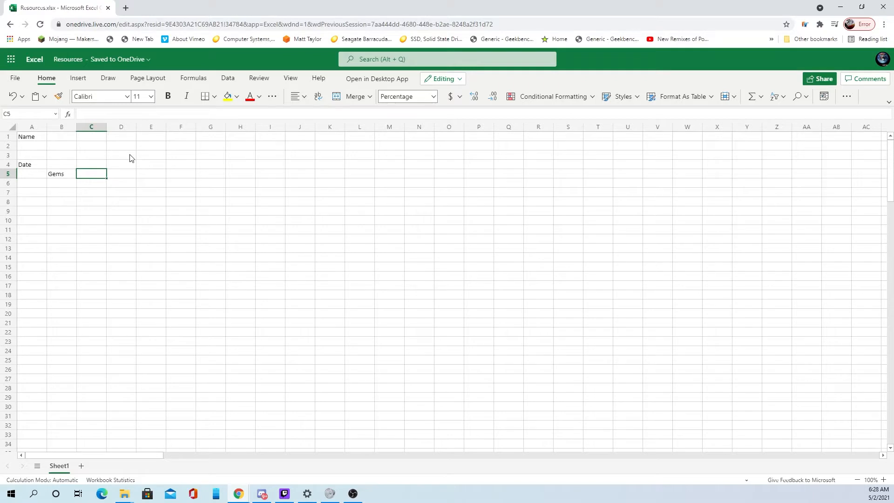
{"action": "type", "text": "15"}
{"action": "key", "text": "Tab"}
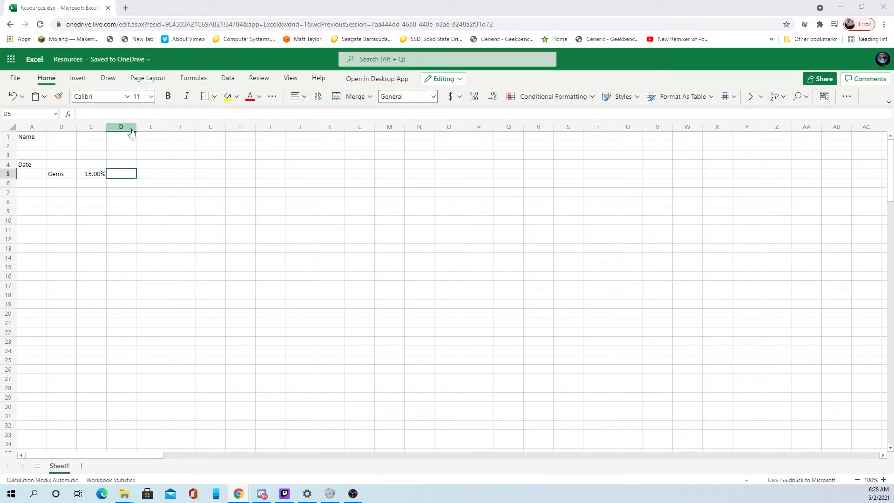
Step: Enter the formula =C5*F5 in cell D5 to multiply the percentage by the amount in F5
{"action": "left_click", "coordinate": [68, 114]}
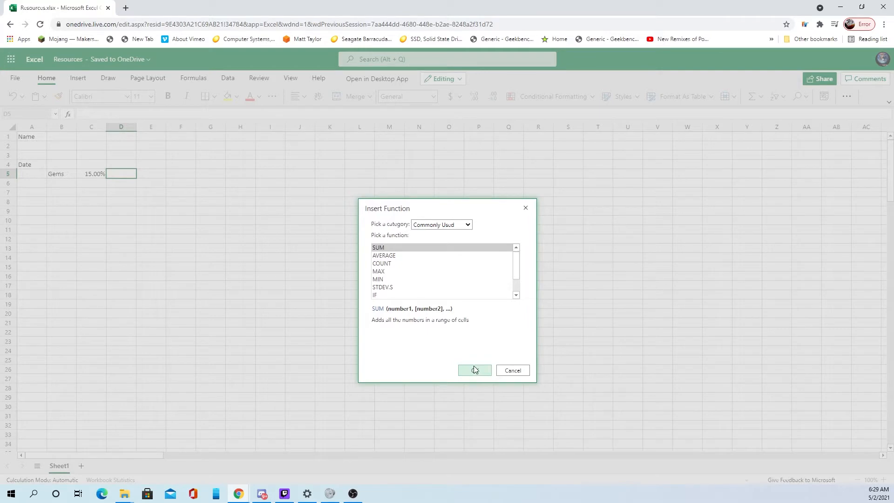
{"action": "left_click", "coordinate": [512, 370]}
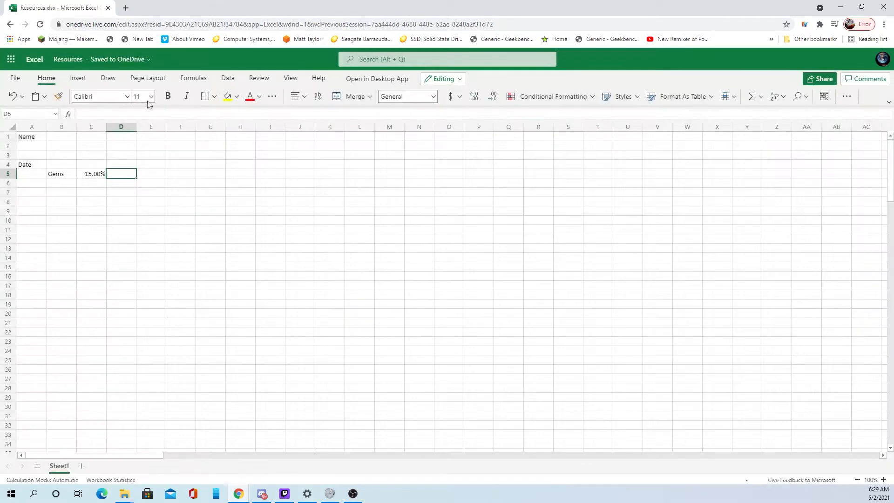
{"action": "left_click", "coordinate": [114, 114]}
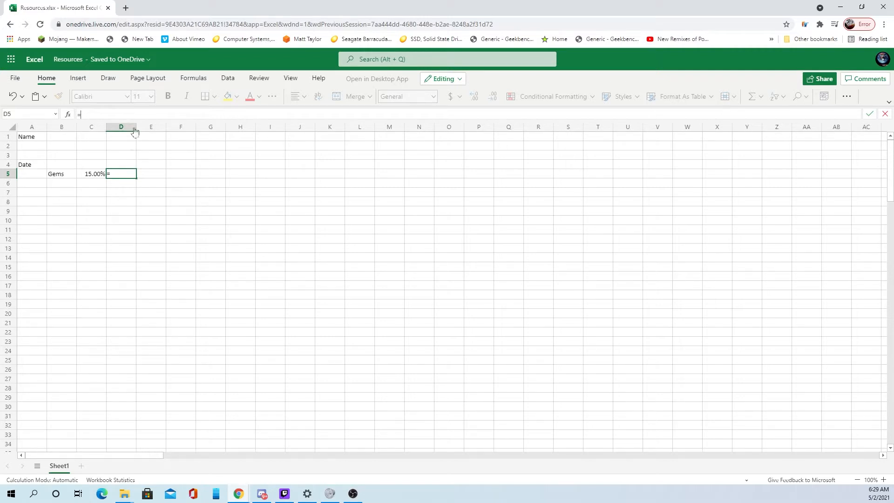
{"action": "left_click", "coordinate": [94, 177]}
{"action": "type", "text": "*"}
{"action": "left_click", "coordinate": [182, 175]}
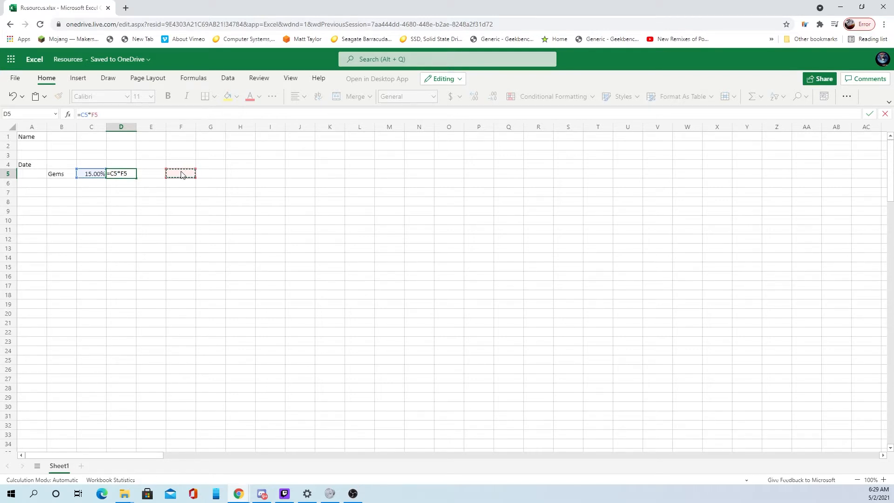
{"action": "key", "text": "Return"}
Step: Enter 45 as the amount in cell F5
{"action": "left_click", "coordinate": [181, 174]}
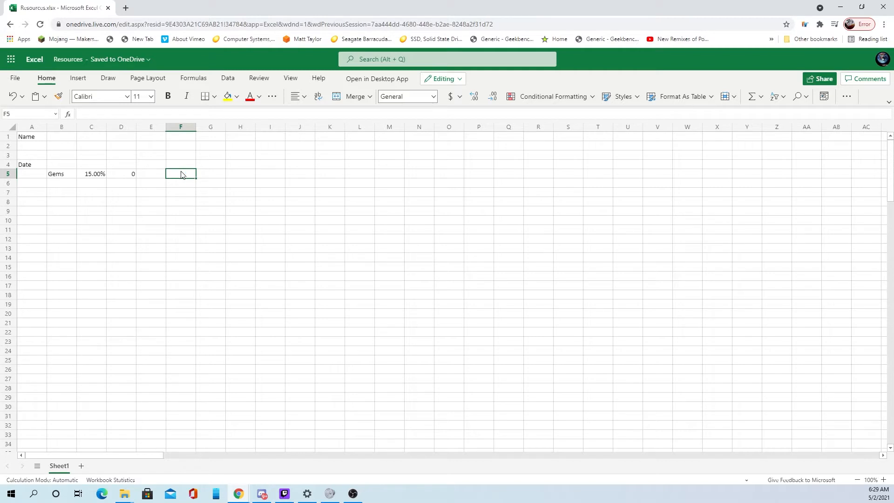
{"action": "type", "text": "45"}
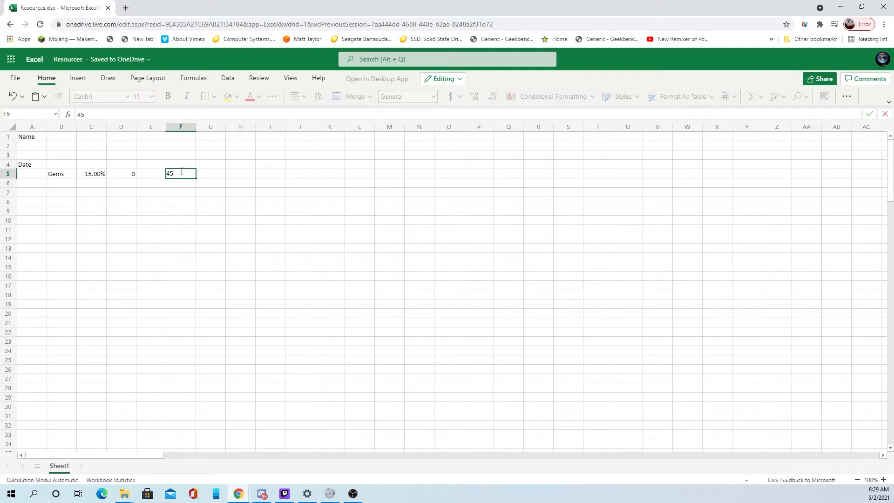
{"action": "key", "text": "Left"}
Step: Change the Gems percentage in C5 to 19% and check the calculated amount in D5
{"action": "key", "text": "Left"}
{"action": "key", "text": "Left"}
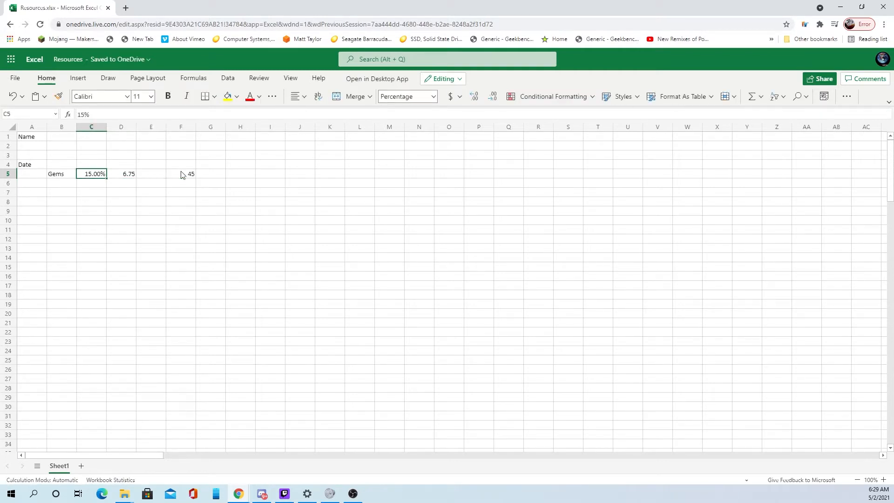
{"action": "type", "text": "19"}
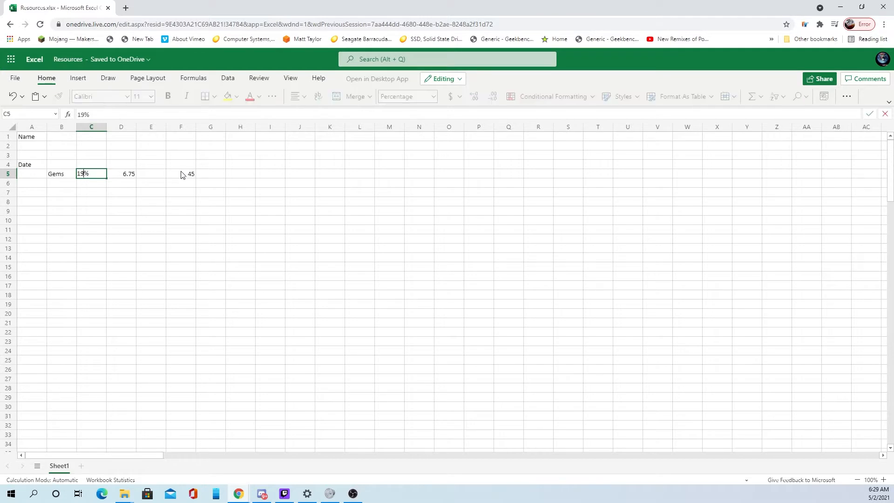
{"action": "key", "text": "Return"}
{"action": "key", "text": "Up"}
{"action": "key", "text": "Right"}
{"action": "key", "text": "Right"}
{"action": "key", "text": "Right"}
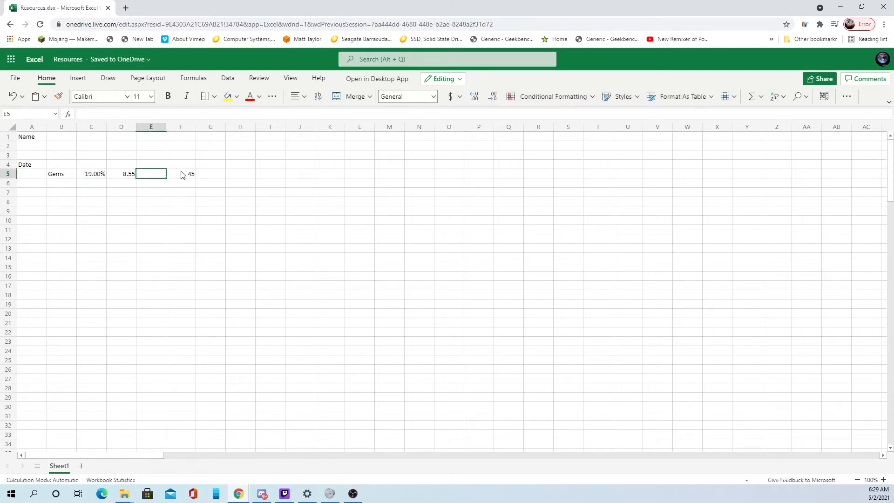
{"action": "key", "text": "Left"}
{"action": "key", "text": "Left"}
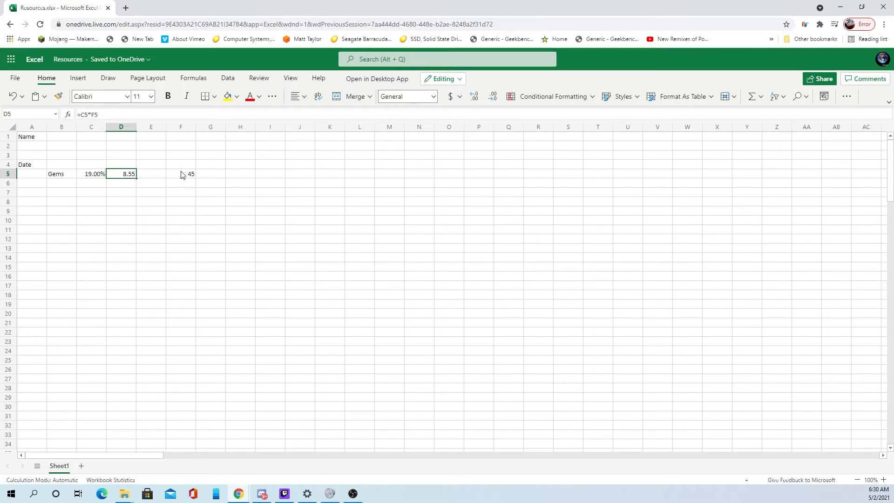
Step: Enter the formula =ROUNDDOWN(D5,) in cell E5 to round the Gems amount down to a whole number
{"action": "key", "text": "Right"}
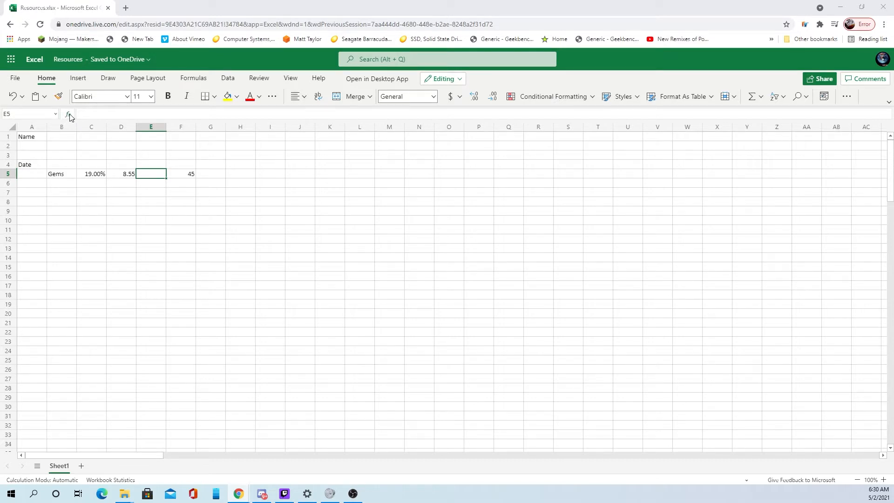
{"action": "left_click", "coordinate": [96, 115]}
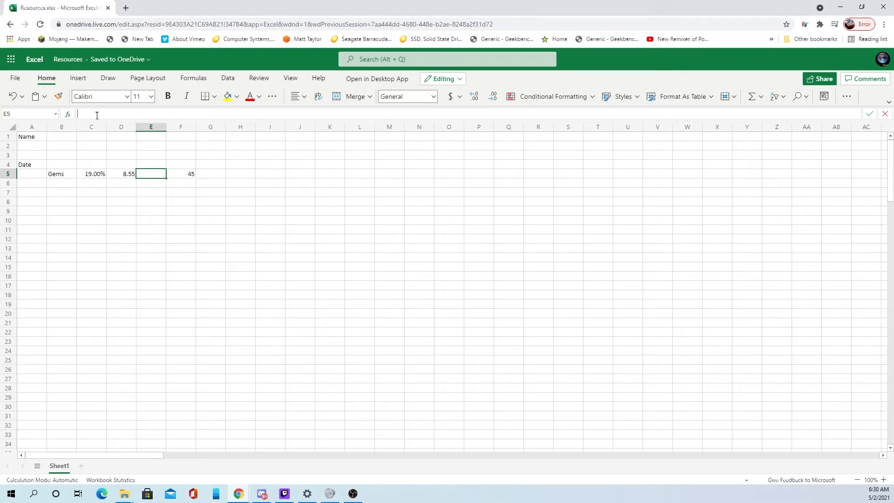
{"action": "type", "text": "+"}
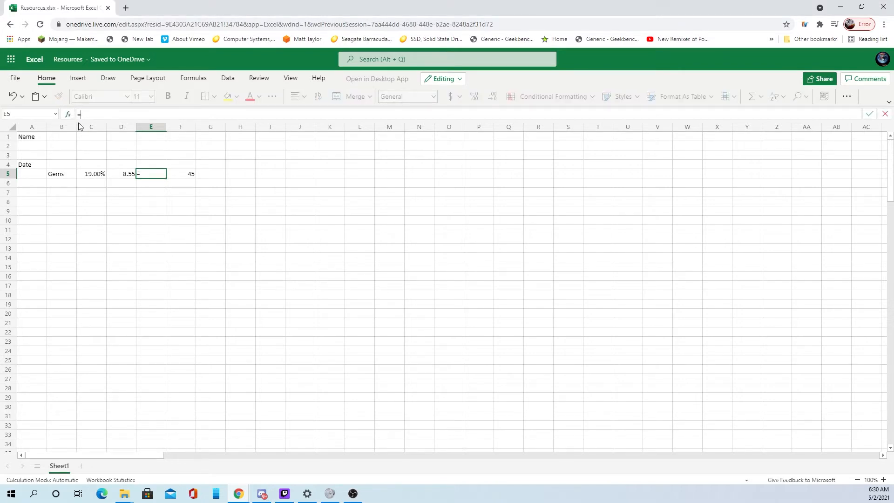
{"action": "type", "text": "R"}
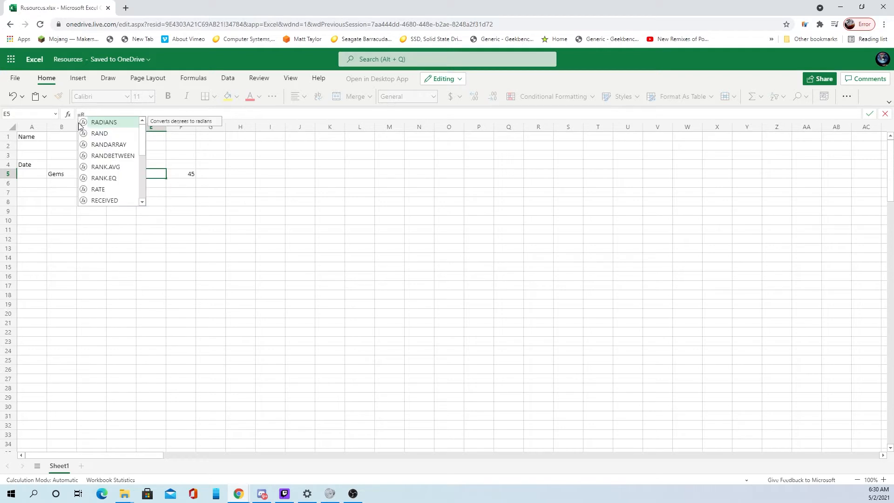
{"action": "scroll", "coordinate": [116, 180], "scroll_direction": "down", "scroll_amount": 4}
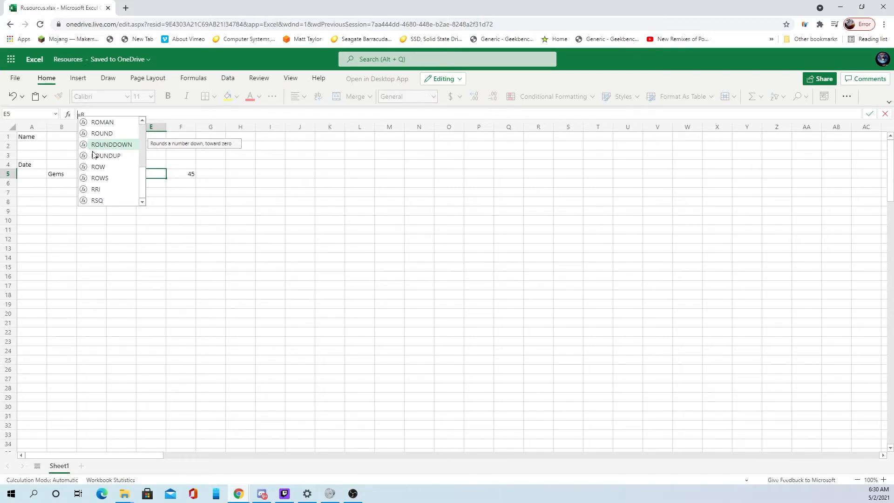
{"action": "key", "text": "Return"}
{"action": "key", "text": "Up"}
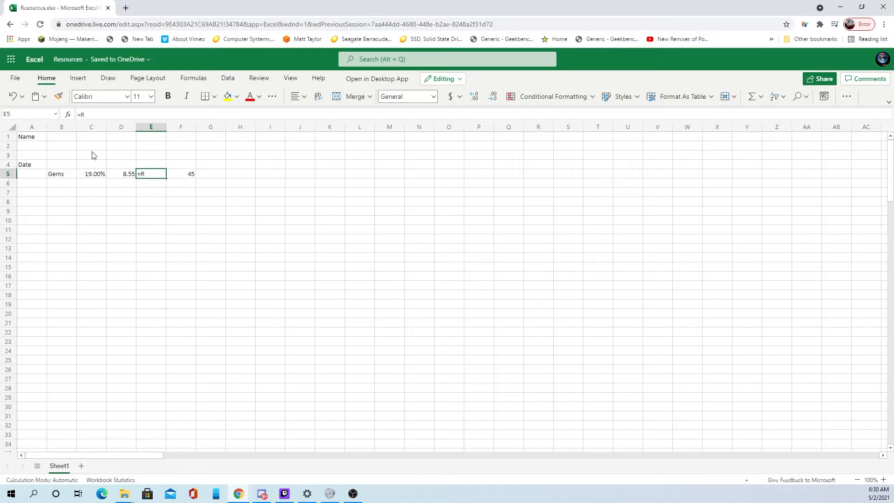
{"action": "left_click", "coordinate": [119, 114]}
{"action": "scroll", "coordinate": [106, 168], "scroll_direction": "down", "scroll_amount": 5}
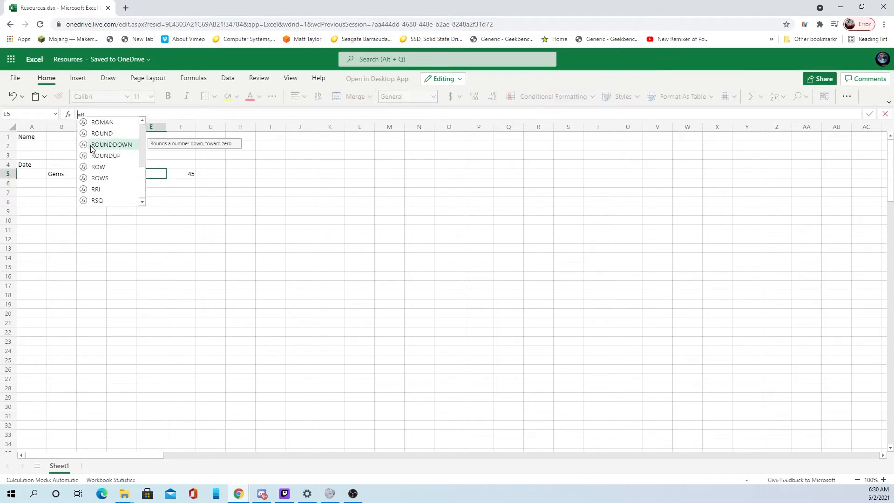
{"action": "double_click", "coordinate": [92, 149]}
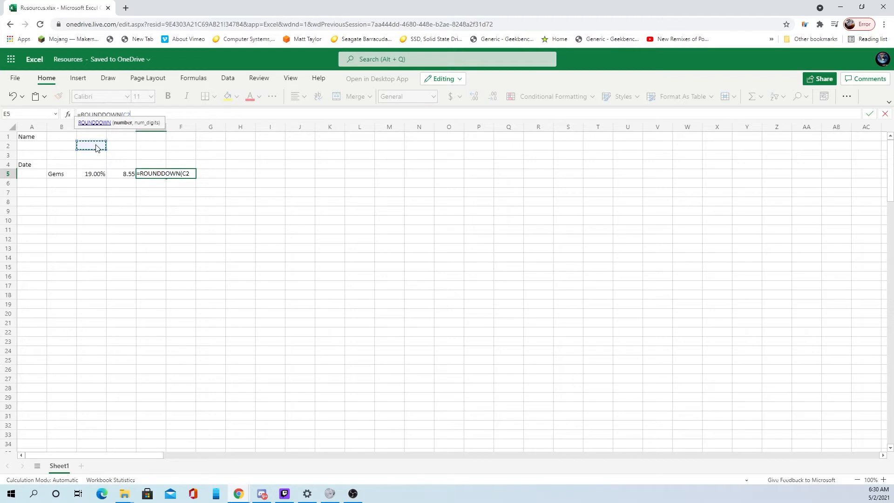
{"action": "type", "text": "C"}
{"action": "key", "text": "BackSpace"}
{"action": "left_click", "coordinate": [125, 176]}
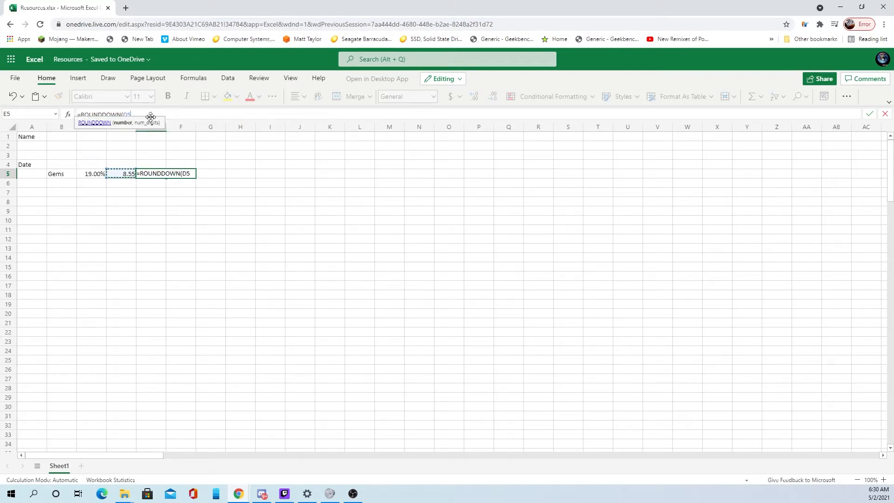
{"action": "type", "text": ",)"}
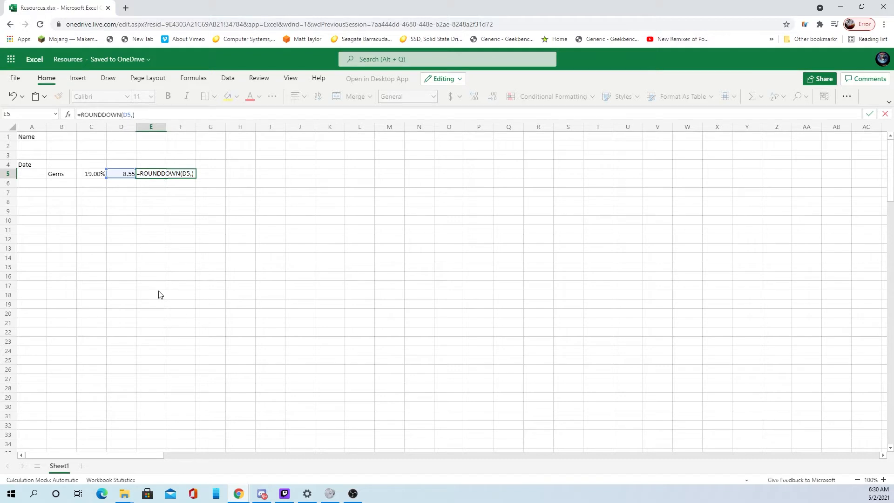
{"action": "key", "text": "Return"}
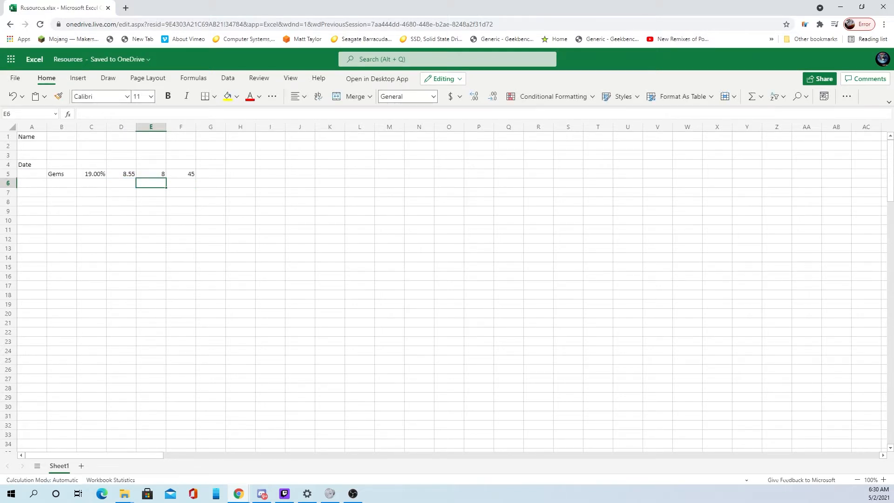
Step: Enter the formula =SUM(F5-E5) in cell G5 to subtract the rounded Gems amount from the entered amount
{"action": "left_click", "coordinate": [210, 176]}
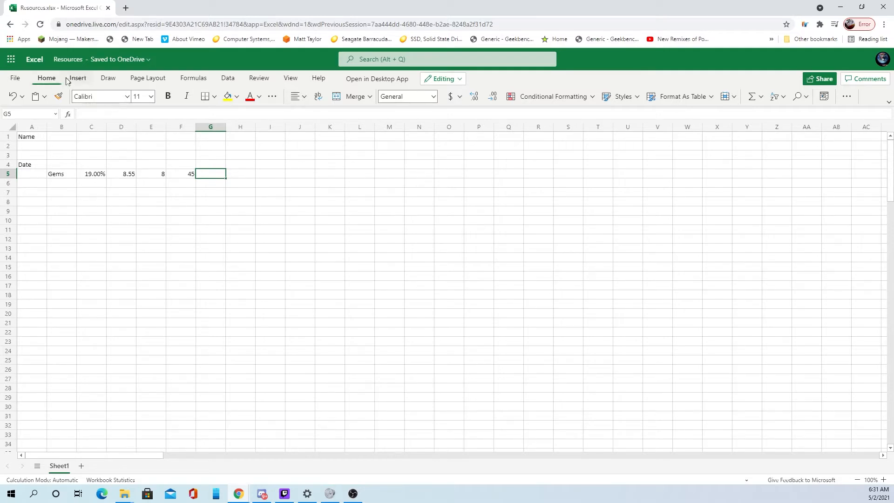
{"action": "left_click", "coordinate": [68, 114]}
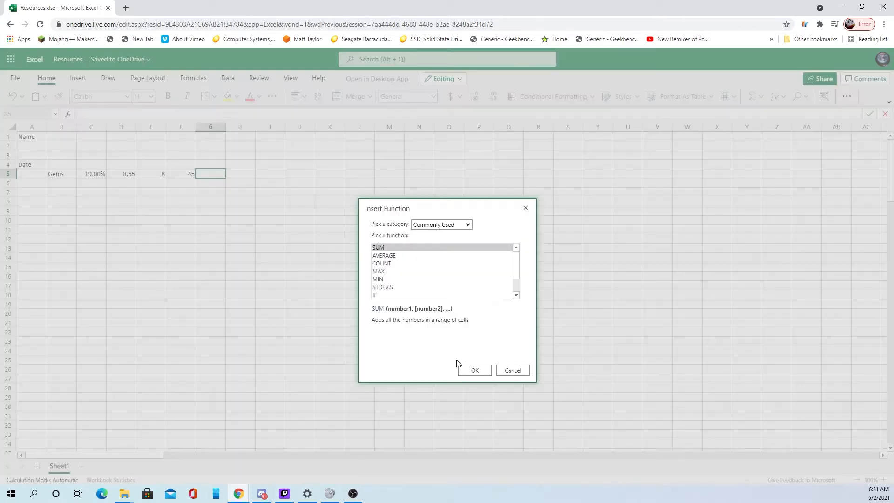
{"action": "left_click", "coordinate": [468, 370]}
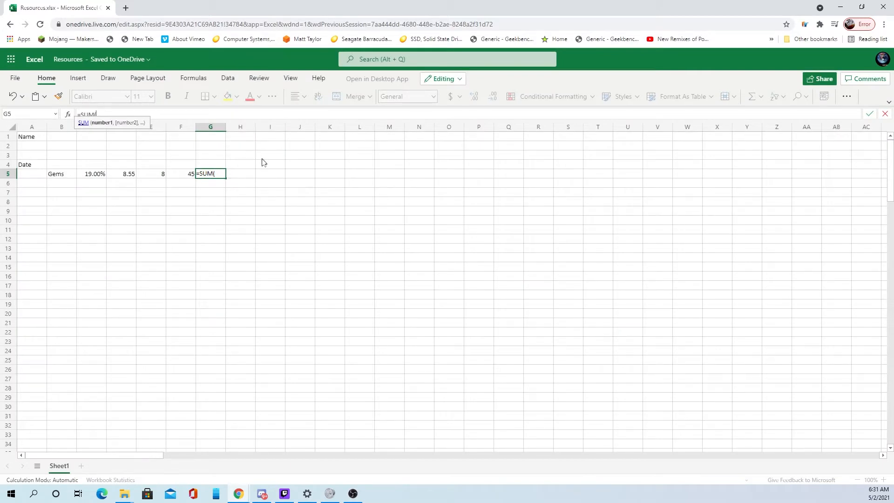
{"action": "left_click", "coordinate": [186, 173]}
{"action": "left_click", "coordinate": [151, 175]}
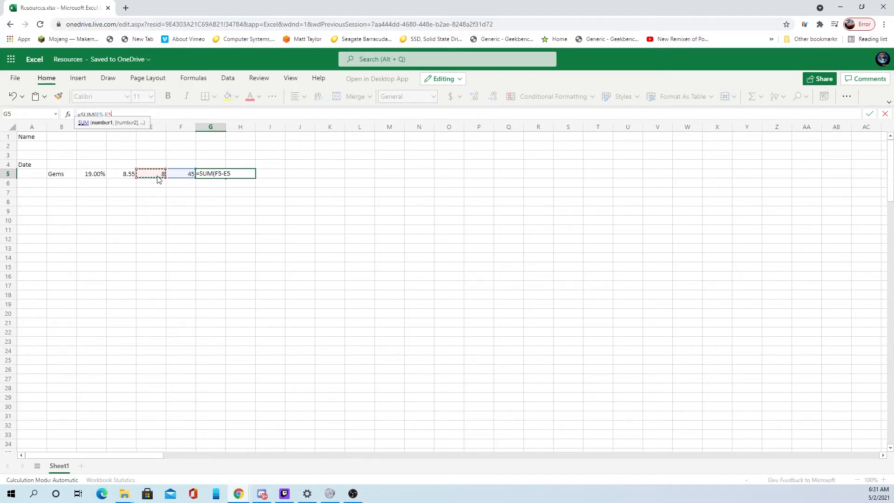
{"action": "key", "text": "Return"}
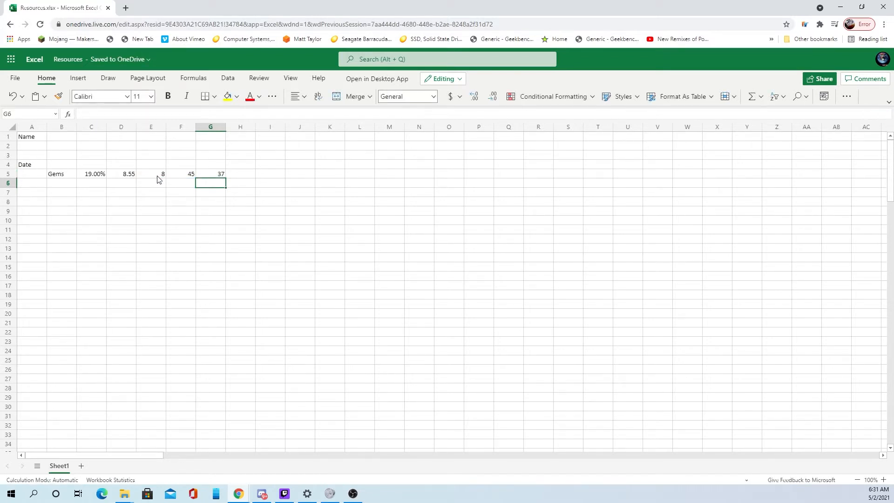
Step: Enter 450 as the multiplier value in cell I5 of the Gems row
{"action": "key", "text": "Up"}
{"action": "key", "text": "Right"}
{"action": "key", "text": "Up"}
{"action": "key", "text": "Down"}
{"action": "key", "text": "Right"}
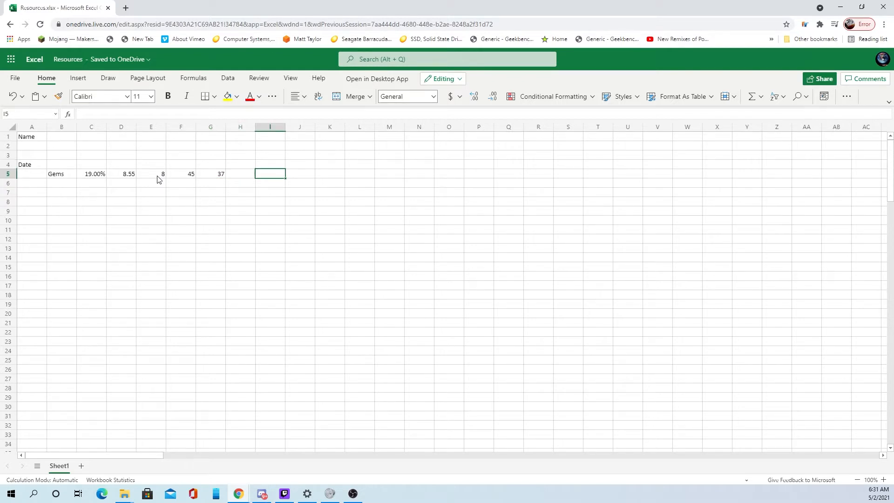
{"action": "type", "text": "450"}
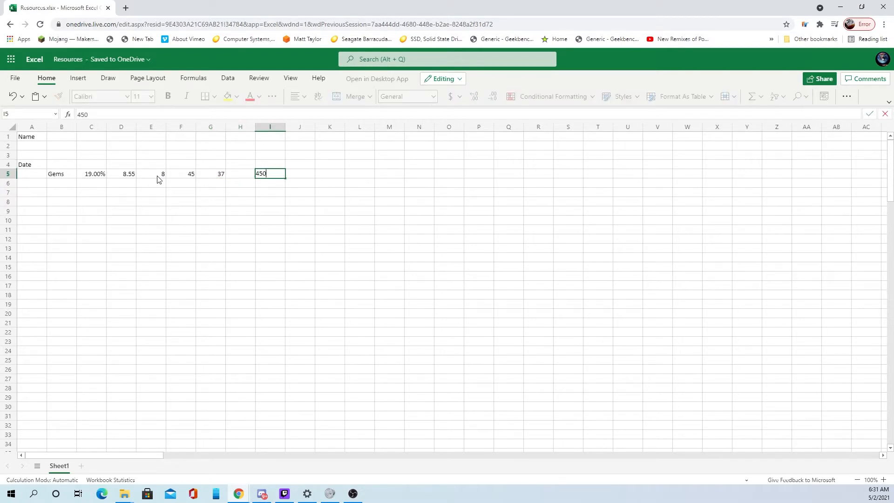
{"action": "key", "text": "Tab"}
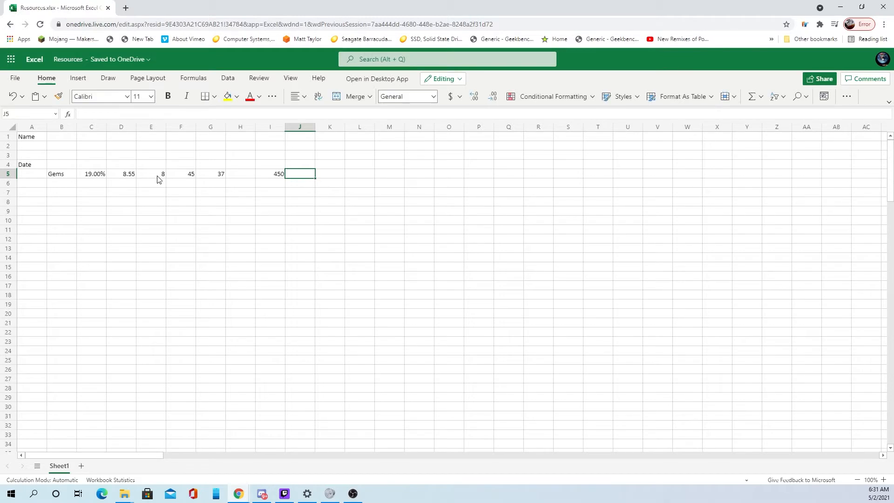
Step: Enter the formula =SUM(I5*G5) in cell K5 to multiply the I5 value by the remaining amount
{"action": "key", "text": "Right"}
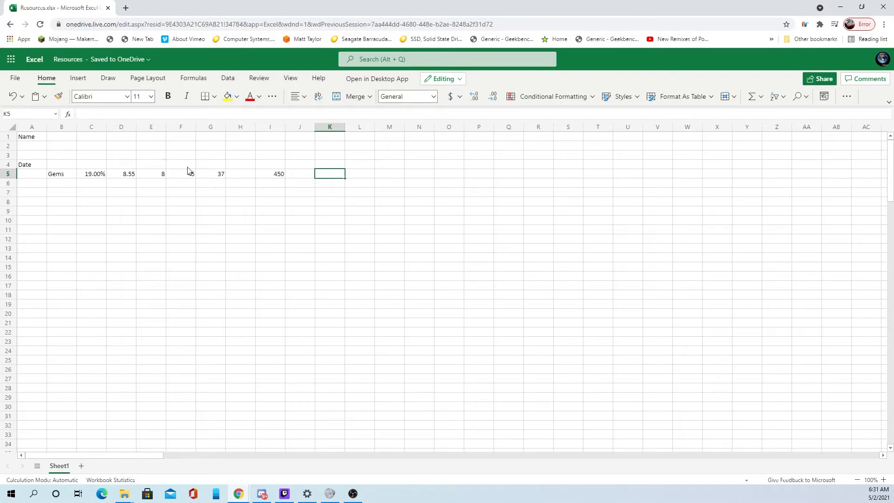
{"action": "left_click", "coordinate": [68, 115]}
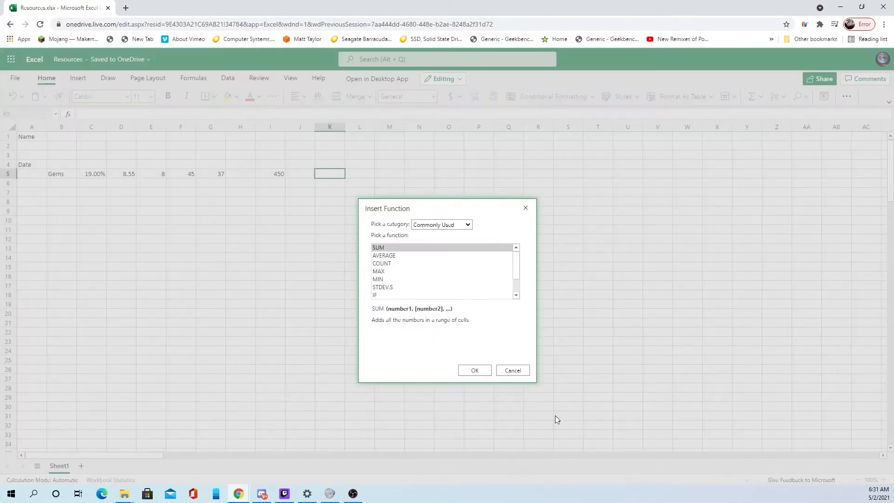
{"action": "left_click", "coordinate": [475, 370]}
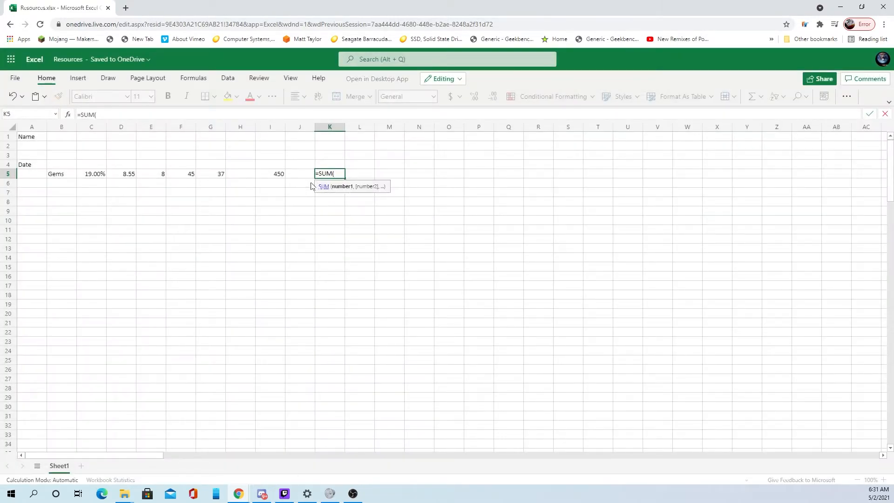
{"action": "left_click", "coordinate": [270, 175]}
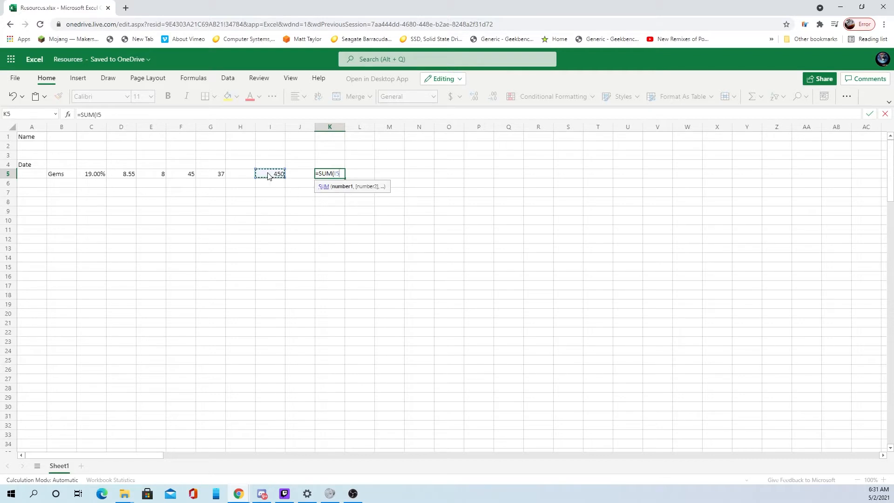
{"action": "left_click", "coordinate": [212, 110]}
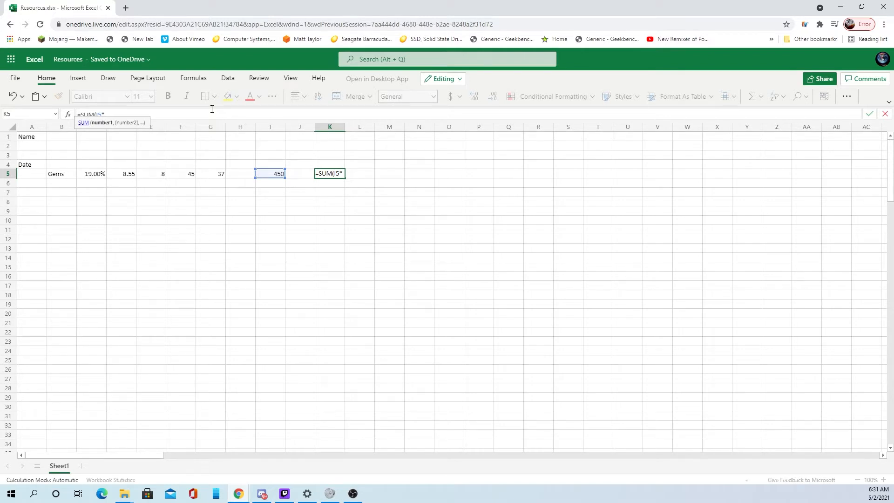
{"action": "left_click", "coordinate": [212, 175]}
{"action": "key", "text": "Return"}
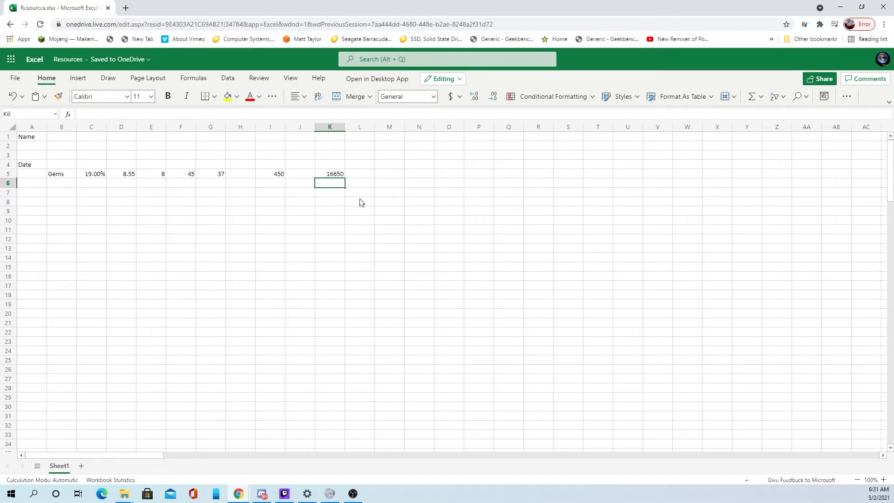
Step: Swap the cell references in the K5 formula so that it reads =SUM(G5*I5)
{"action": "left_click", "coordinate": [337, 176]}
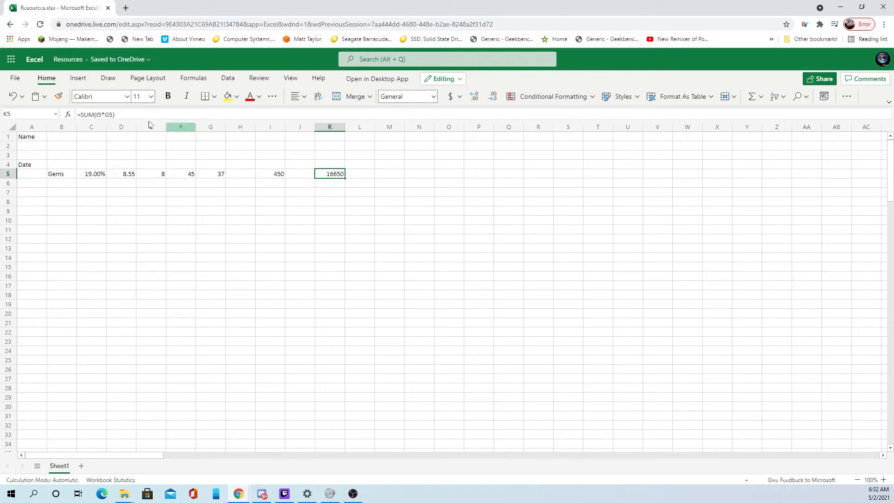
{"action": "left_click", "coordinate": [87, 115]}
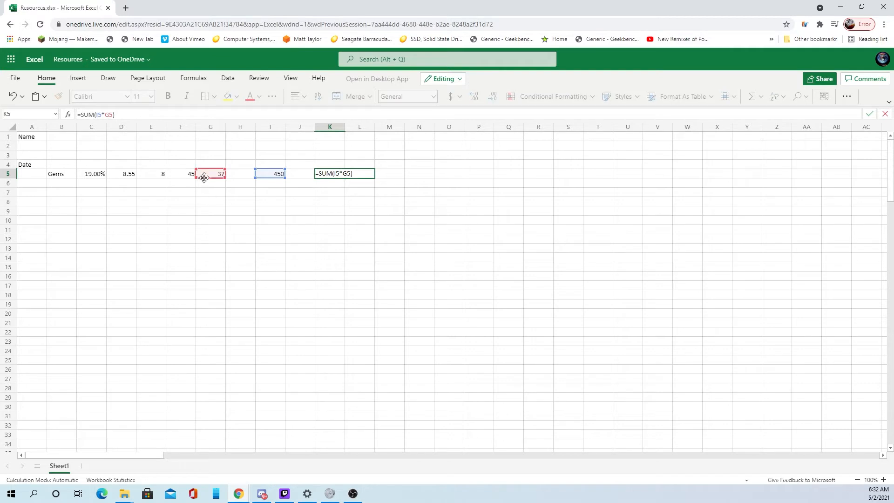
{"action": "left_click_drag", "start_coordinate": [204, 177], "coordinate": [275, 172]}
{"action": "key", "text": "Return"}
{"action": "type", "text": "\\"}
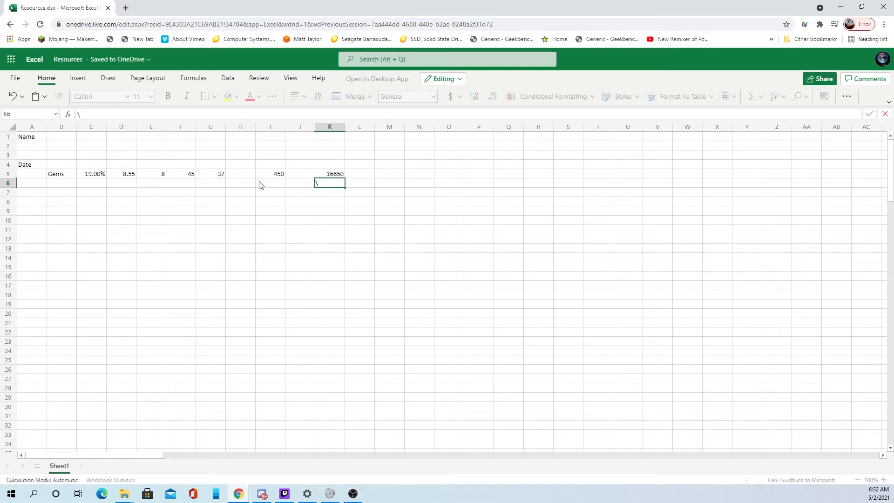
{"action": "key", "text": "Up"}
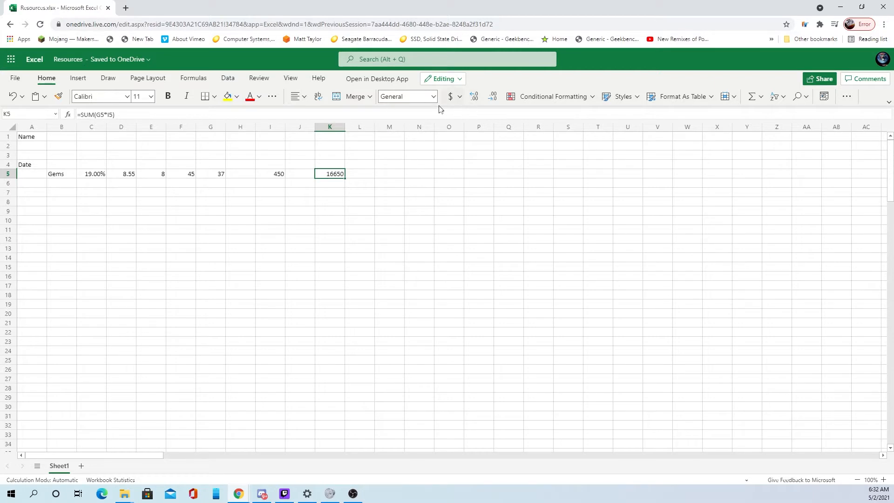
Step: Format cell K5 with the Comma number format and no decimal places
{"action": "left_click", "coordinate": [396, 96]}
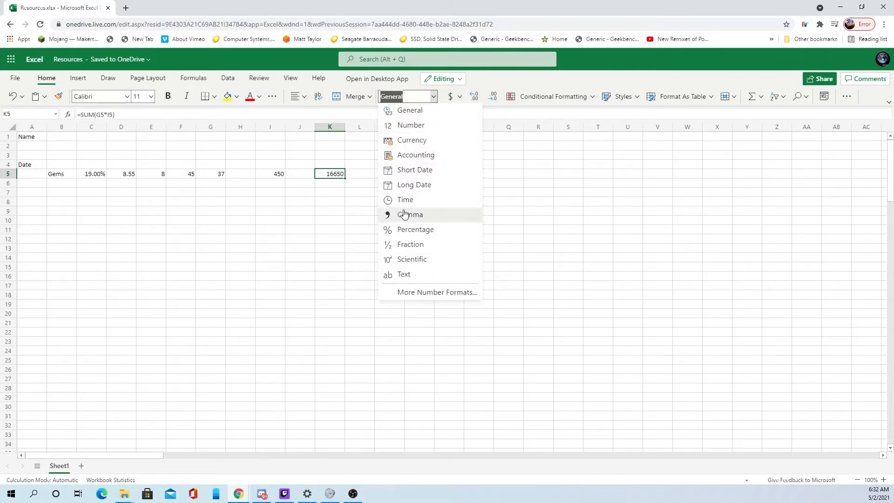
{"action": "left_click", "coordinate": [404, 214]}
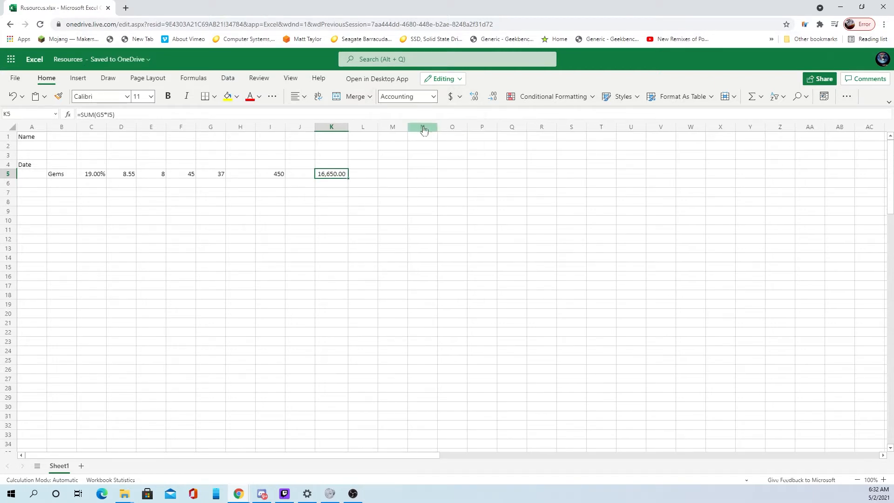
{"action": "left_click", "coordinate": [492, 97]}
{"action": "left_click", "coordinate": [492, 96]}
{"action": "left_click", "coordinate": [311, 214]}
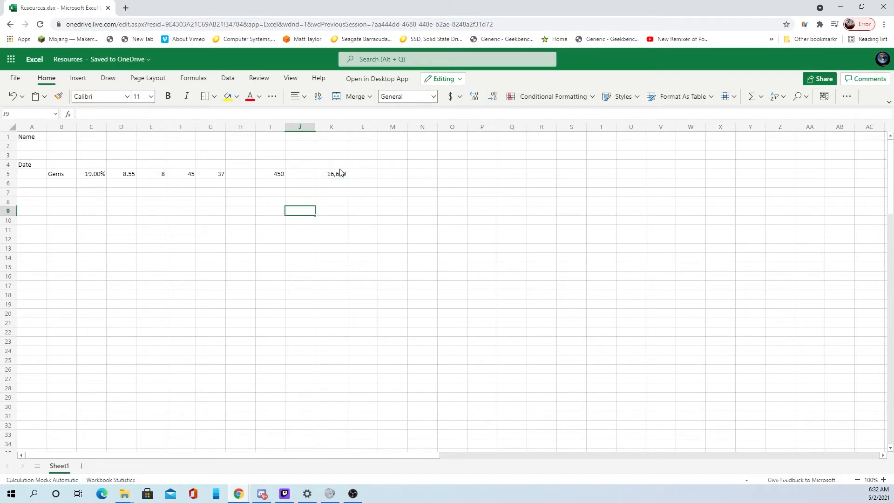
Step: Clear the Gems percentage from cell C5
{"action": "left_click", "coordinate": [248, 177]}
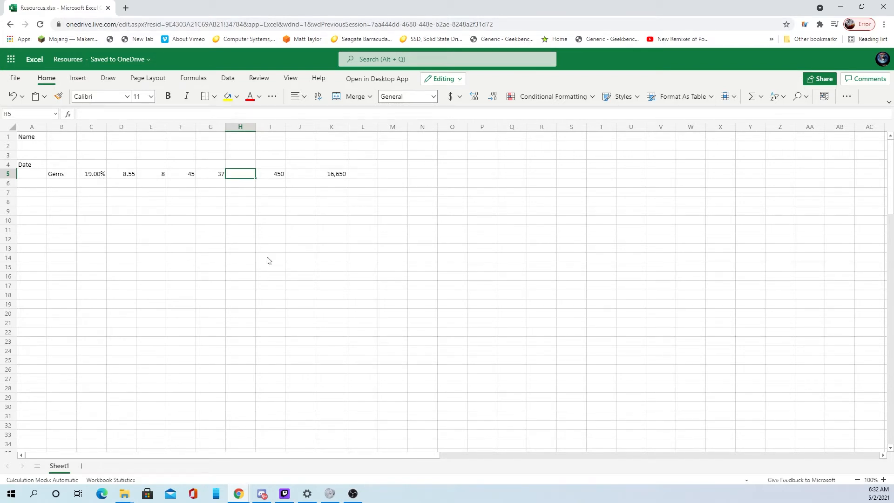
{"action": "left_click", "coordinate": [336, 175]}
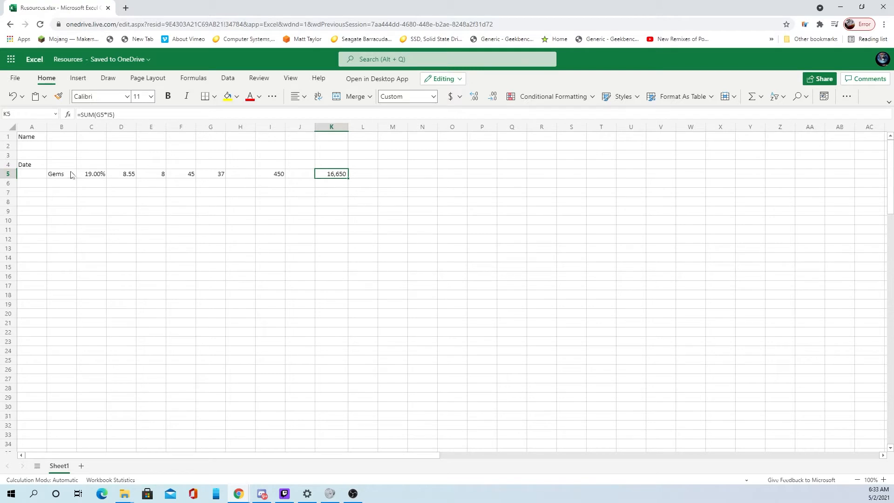
{"action": "left_click", "coordinate": [91, 177]}
{"action": "key", "text": "BackSpace"}
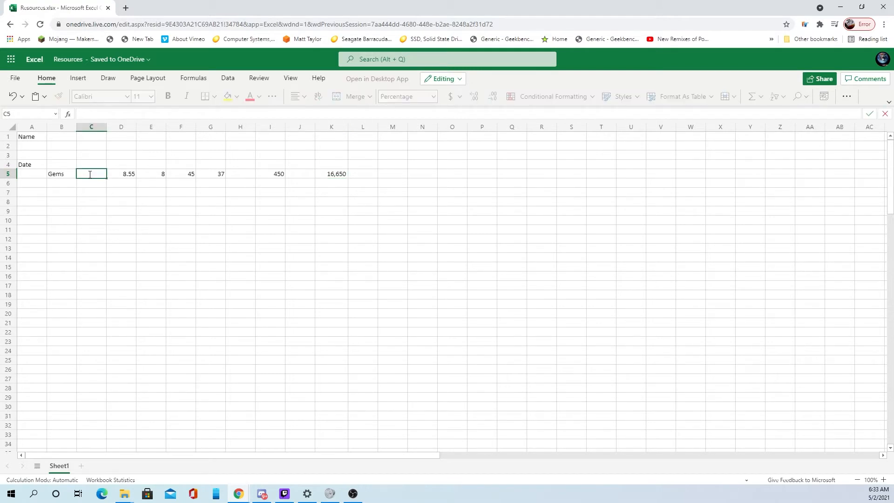
{"action": "left_click", "coordinate": [211, 248]}
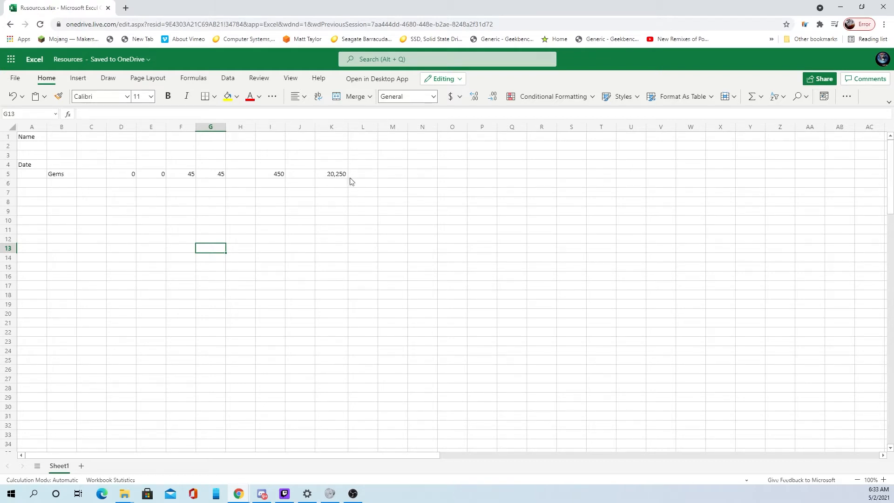
Step: Copy the Gems row B5:K5 and paste it into each row from 6 through 23
{"action": "left_click_drag", "start_coordinate": [54, 166], "coordinate": [236, 184]}
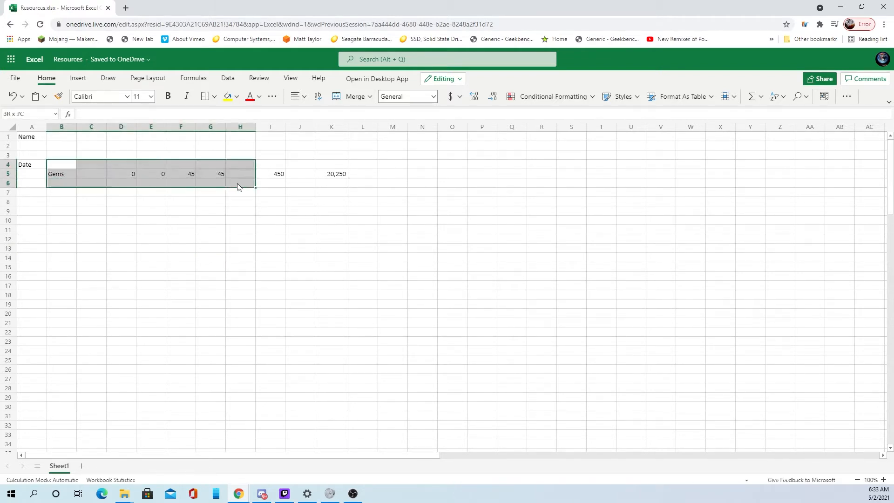
{"action": "left_click", "coordinate": [243, 191]}
{"action": "left_click_drag", "start_coordinate": [344, 177], "coordinate": [60, 175]}
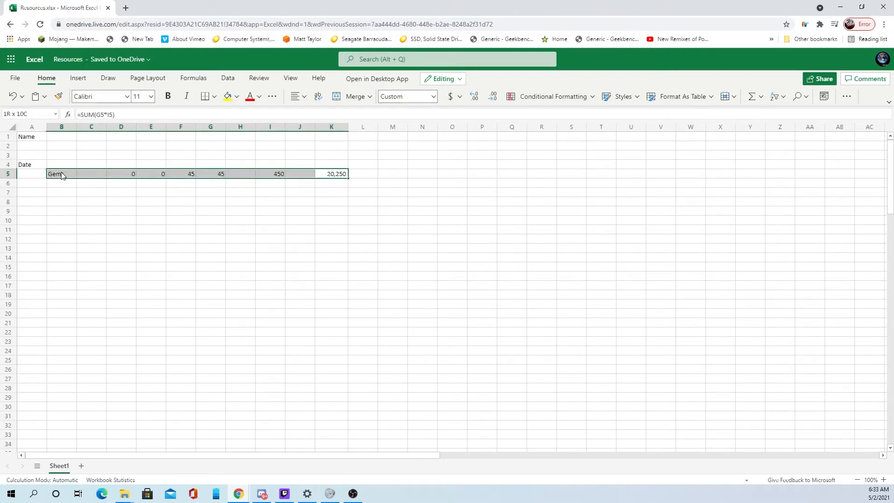
{"action": "key", "text": "ctrl+c"}
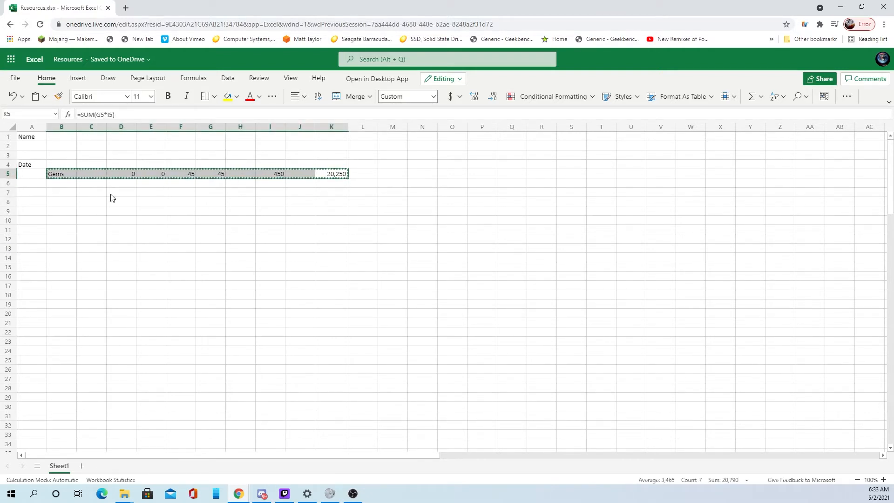
{"action": "left_click", "coordinate": [100, 185]}
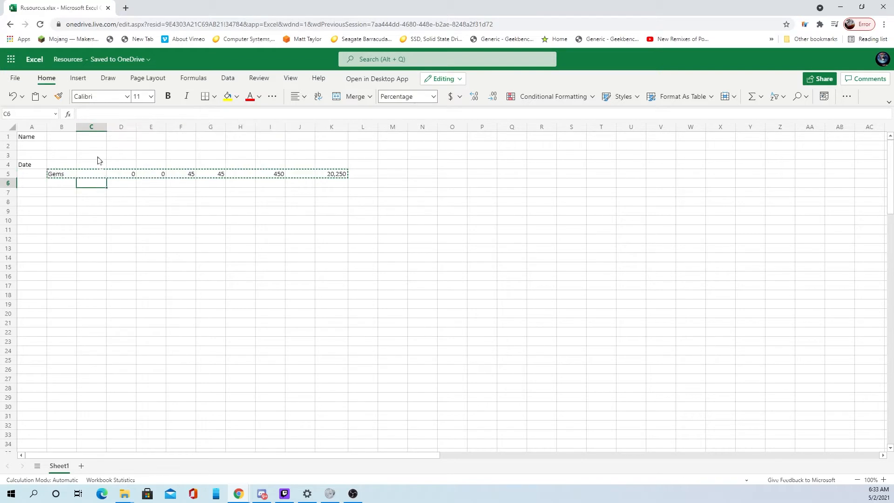
{"action": "left_click", "coordinate": [97, 173]}
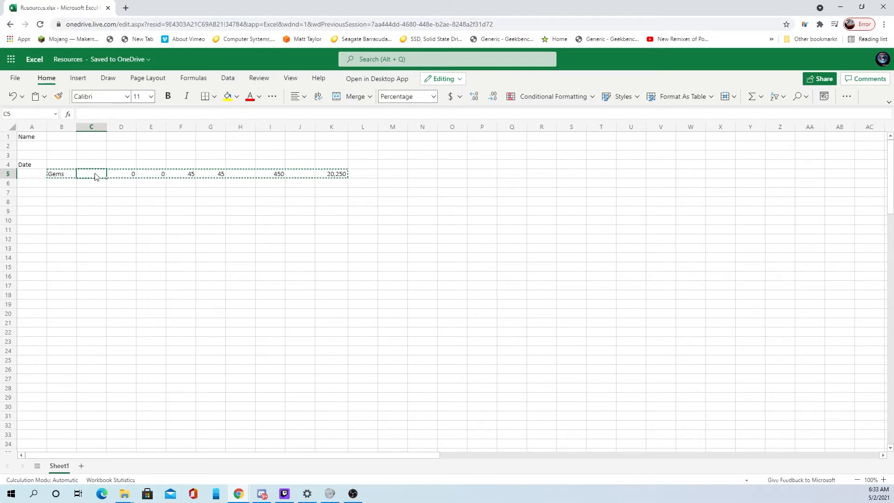
{"action": "left_click", "coordinate": [63, 186]}
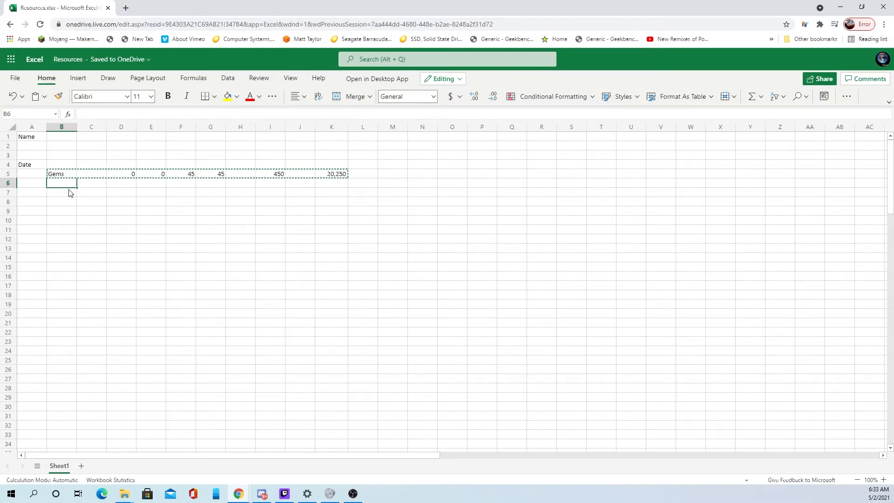
{"action": "key", "text": "ctrl+v"}
{"action": "left_click", "coordinate": [70, 194]}
{"action": "key", "text": "ctrl+v"}
{"action": "key", "text": "Down"}
{"action": "key", "text": "ctrl+v"}
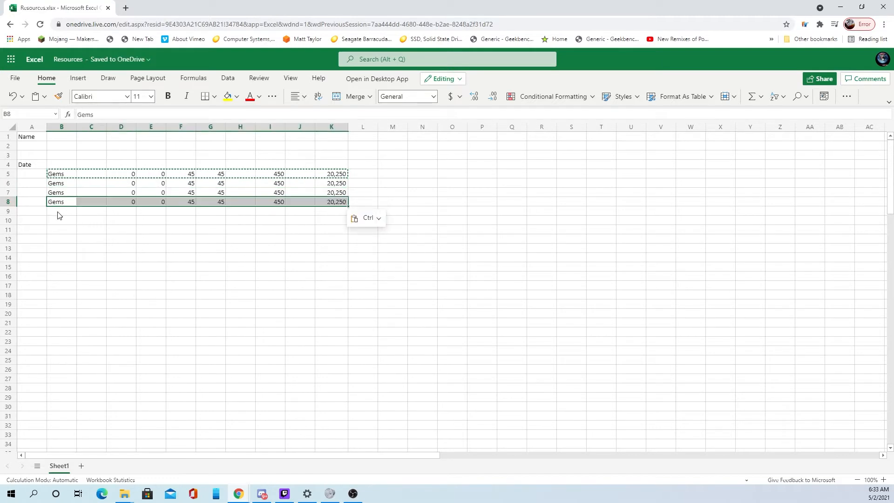
{"action": "key", "text": "Down"}
{"action": "key", "text": "ctrl+v"}
{"action": "key", "text": "Down"}
{"action": "key", "text": "ctrl+v"}
{"action": "key", "text": "Down"}
{"action": "key", "text": "ctrl+v"}
{"action": "key", "text": "Down"}
{"action": "key", "text": "ctrl+v"}
{"action": "key", "text": "Down"}
{"action": "key", "text": "ctrl+v"}
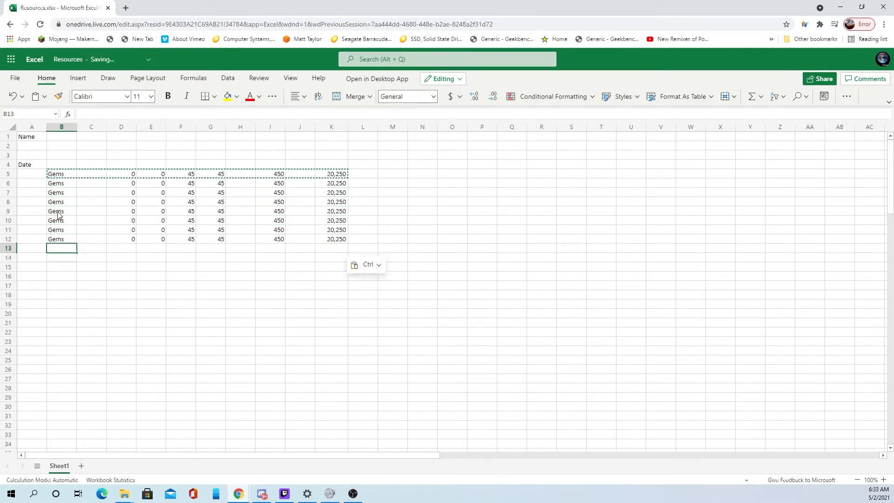
{"action": "key", "text": "Down"}
{"action": "key", "text": "ctrl+v"}
{"action": "key", "text": "Down"}
{"action": "key", "text": "ctrl+v"}
{"action": "key", "text": "Down"}
{"action": "key", "text": "ctrl+v"}
{"action": "key", "text": "Down"}
{"action": "key", "text": "ctrl+v"}
{"action": "key", "text": "Down"}
{"action": "key", "text": "ctrl+v"}
{"action": "key", "text": "Down"}
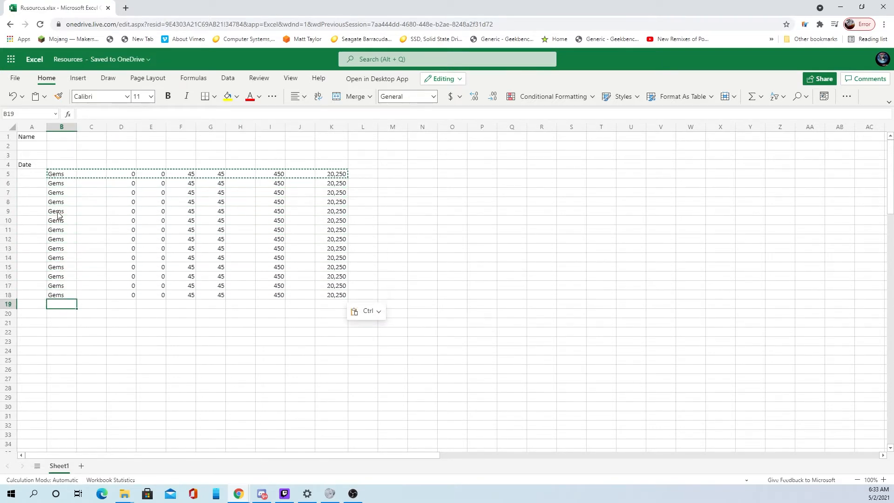
{"action": "key", "text": "ctrl+v"}
{"action": "key", "text": "Down"}
{"action": "key", "text": "ctrl+v"}
{"action": "key", "text": "Down"}
{"action": "key", "text": "ctrl+v"}
{"action": "key", "text": "Down"}
{"action": "key", "text": "ctrl+v"}
{"action": "key", "text": "Down"}
{"action": "key", "text": "ctrl+v"}
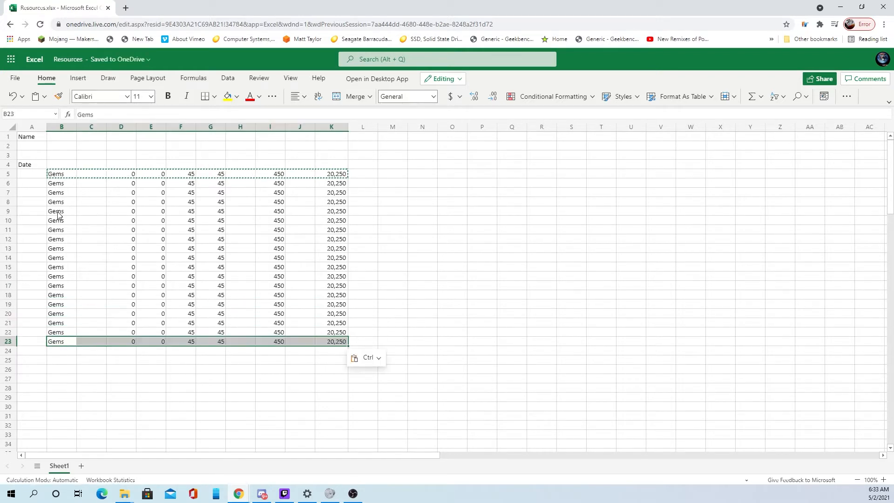
{"action": "left_click", "coordinate": [219, 238]}
{"action": "left_click_drag", "start_coordinate": [219, 183], "coordinate": [222, 351]}
{"action": "key", "text": "Delete"}
{"action": "left_click", "coordinate": [221, 175]}
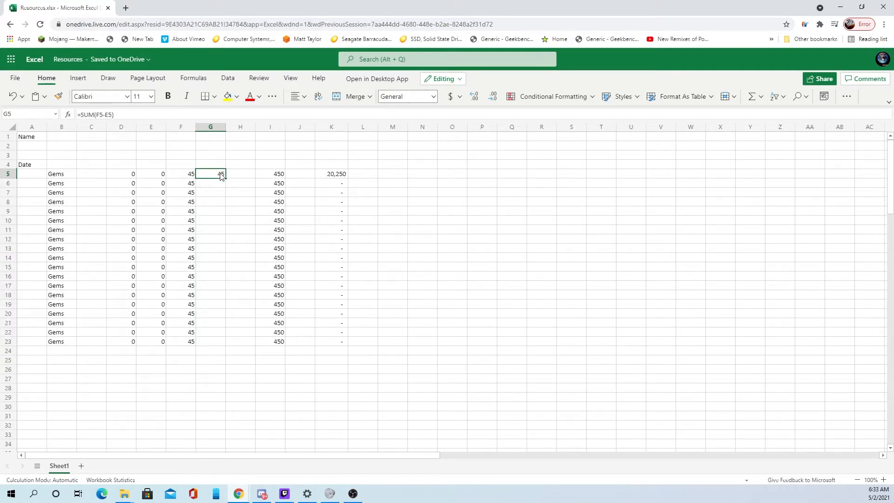
{"action": "key", "text": "Delete"}
{"action": "key", "text": "ctrl+z"}
{"action": "key", "text": "ctrl+z"}
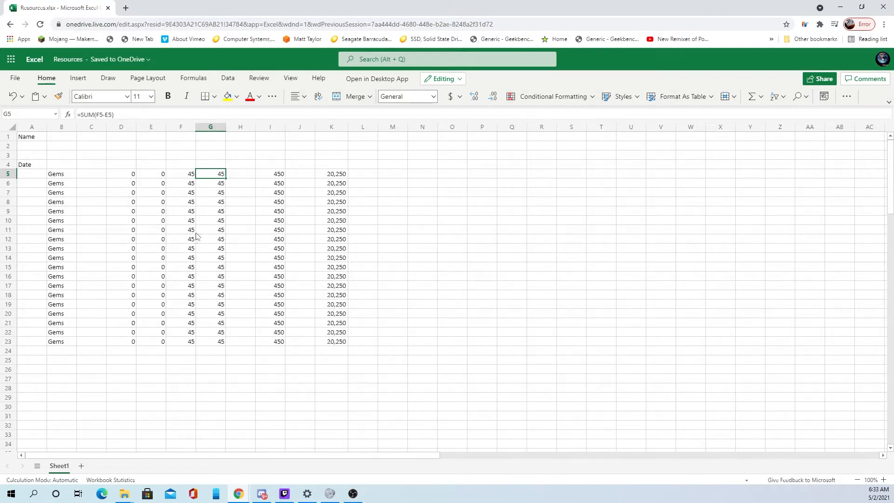
Step: Clear the entered amounts from F5:F23 in the Gems rows
{"action": "left_click_drag", "start_coordinate": [189, 175], "coordinate": [195, 344]}
{"action": "key", "text": "Delete"}
{"action": "left_click", "coordinate": [210, 341]}
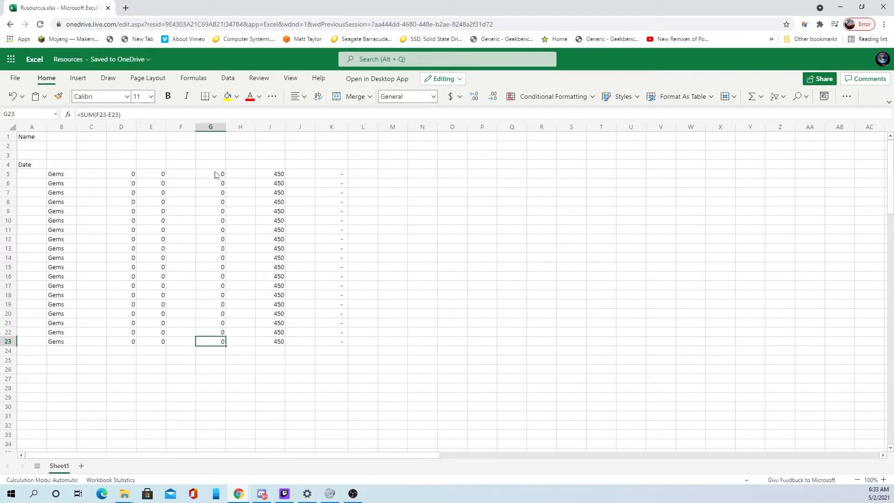
{"action": "left_click_drag", "start_coordinate": [216, 175], "coordinate": [221, 363]}
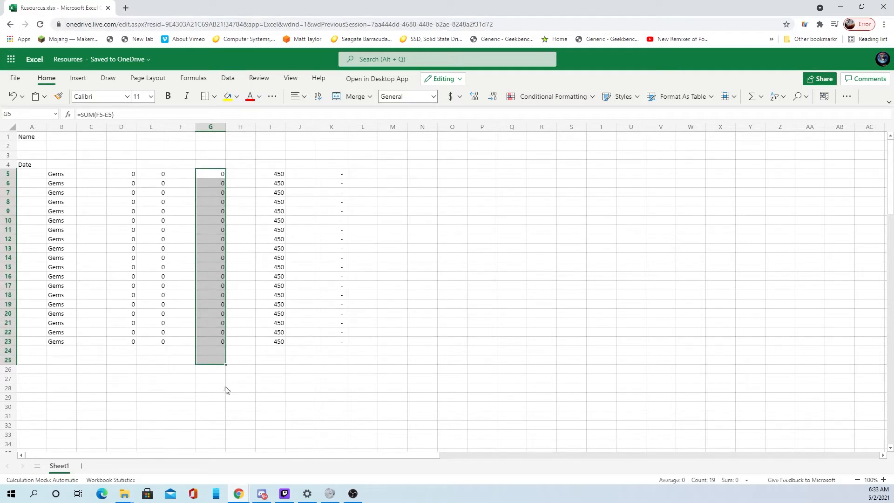
Step: Copy the Gems block B18:K23 and paste it starting at cell B24
{"action": "left_click_drag", "start_coordinate": [335, 341], "coordinate": [59, 299]}
{"action": "key", "text": "ctrl+c"}
{"action": "left_click", "coordinate": [61, 351]}
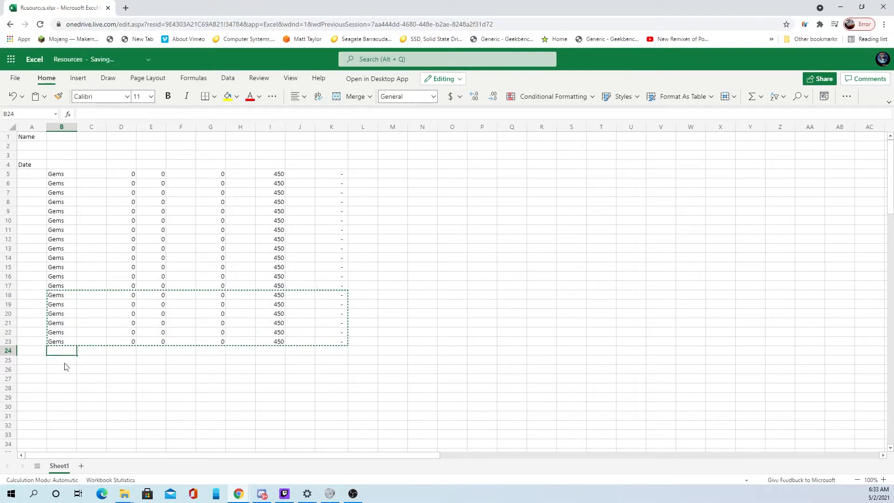
{"action": "key", "text": "ctrl+v"}
{"action": "left_click", "coordinate": [64, 406]}
{"action": "key", "text": "ctrl+v"}
{"action": "scroll", "coordinate": [223, 401], "scroll_direction": "down", "scroll_amount": 2}
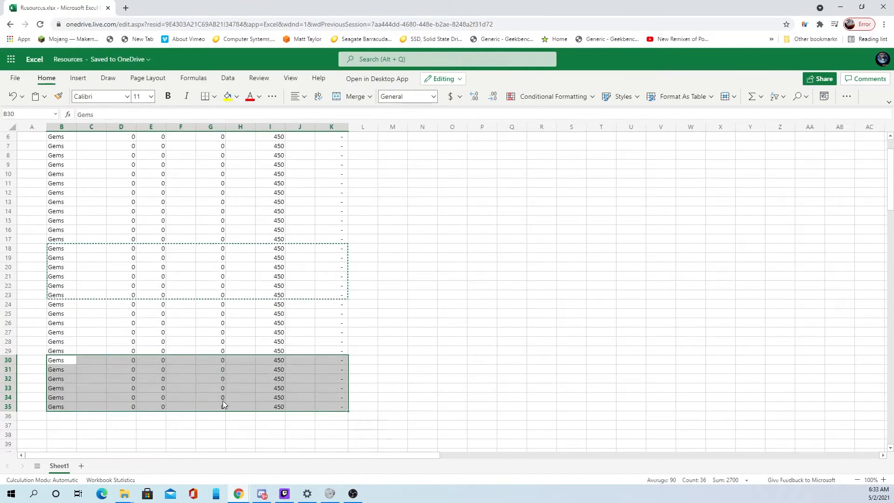
{"action": "left_click", "coordinate": [103, 434]}
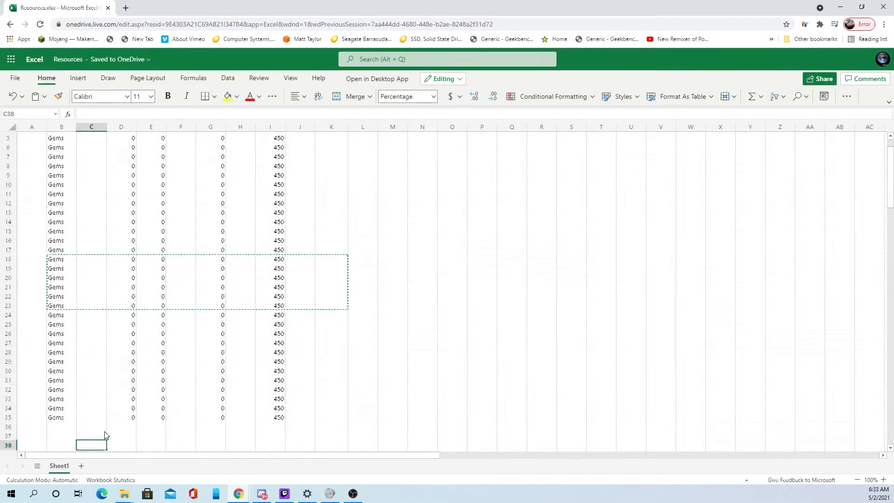
{"action": "left_click_drag", "start_coordinate": [53, 410], "coordinate": [351, 362]}
{"action": "key", "text": "Delete"}
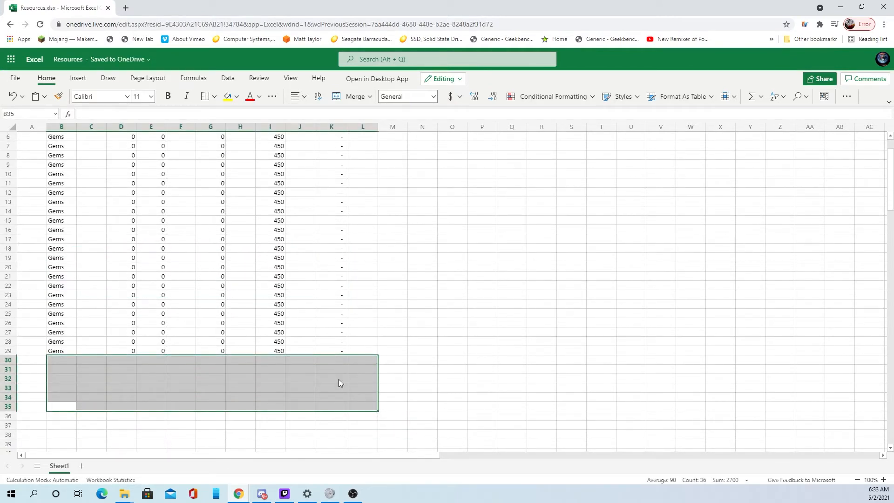
{"action": "scroll", "coordinate": [339, 383], "scroll_direction": "up", "scroll_amount": 2}
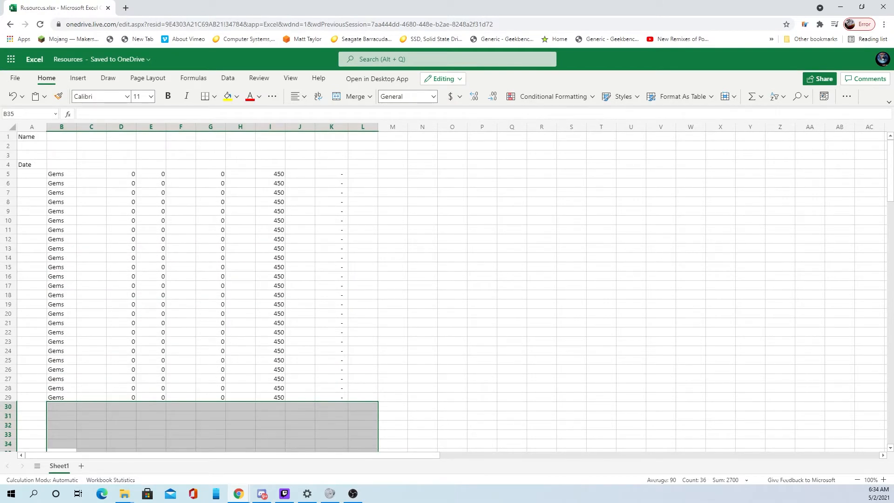
{"action": "key", "text": "alt+Tab"}
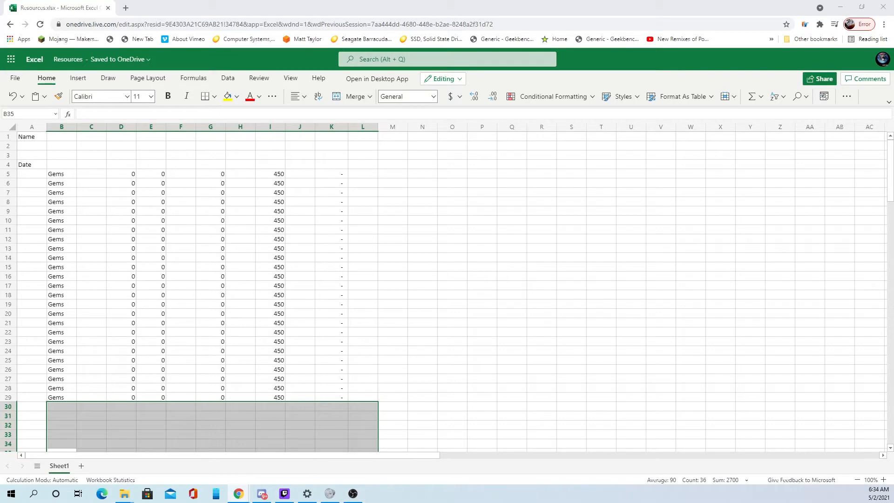
{"action": "left_click", "coordinate": [511, 314]}
Step: Copy the last Gems row B29:K29 into row 33 and relabel cell B33 as Food
{"action": "scroll", "coordinate": [419, 331], "scroll_direction": "down", "scroll_amount": 2}
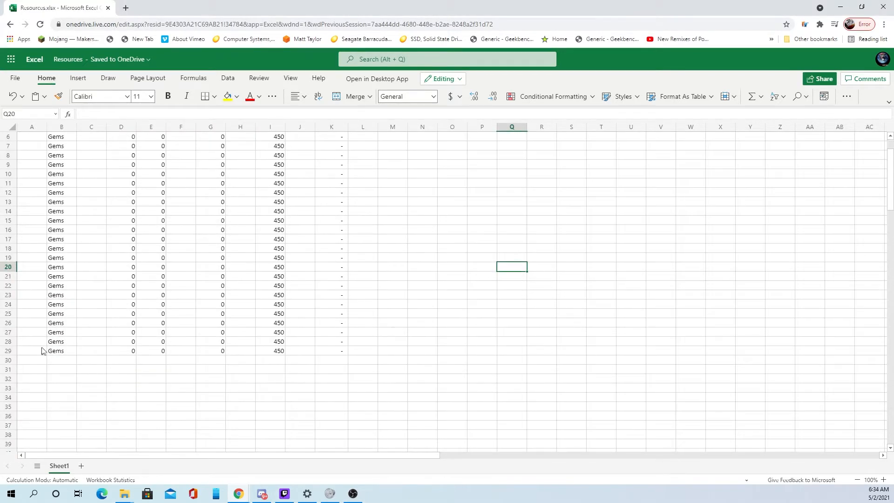
{"action": "left_click", "coordinate": [58, 353]}
{"action": "left_click_drag", "start_coordinate": [58, 353], "coordinate": [343, 354]}
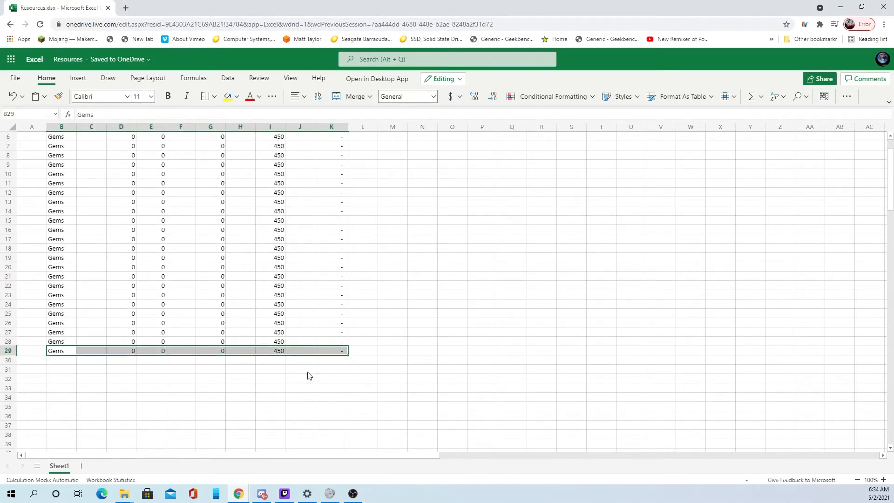
{"action": "key", "text": "ctrl+c"}
{"action": "left_click", "coordinate": [61, 388]}
{"action": "key", "text": "ctrl+v"}
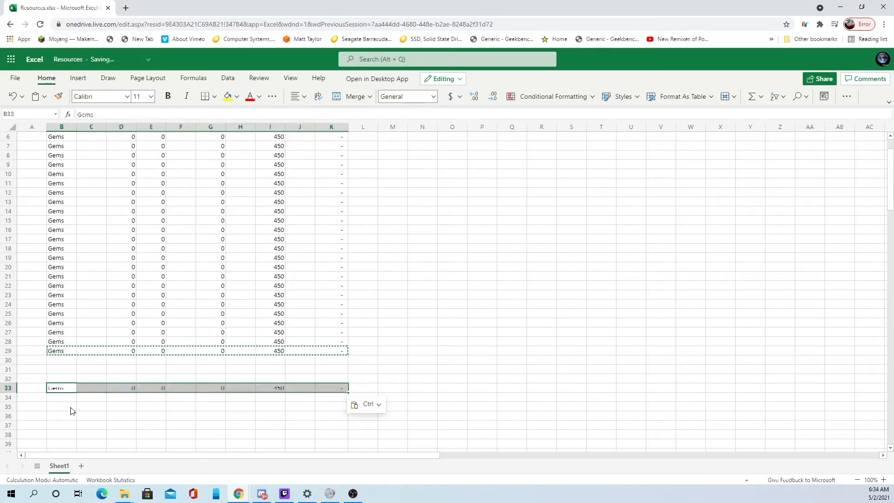
{"action": "left_click", "coordinate": [62, 391]}
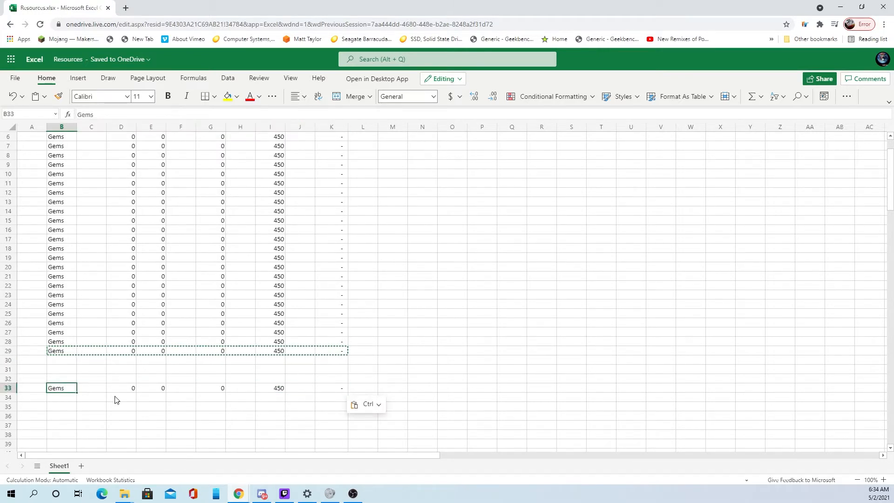
{"action": "type", "text": "Food"}
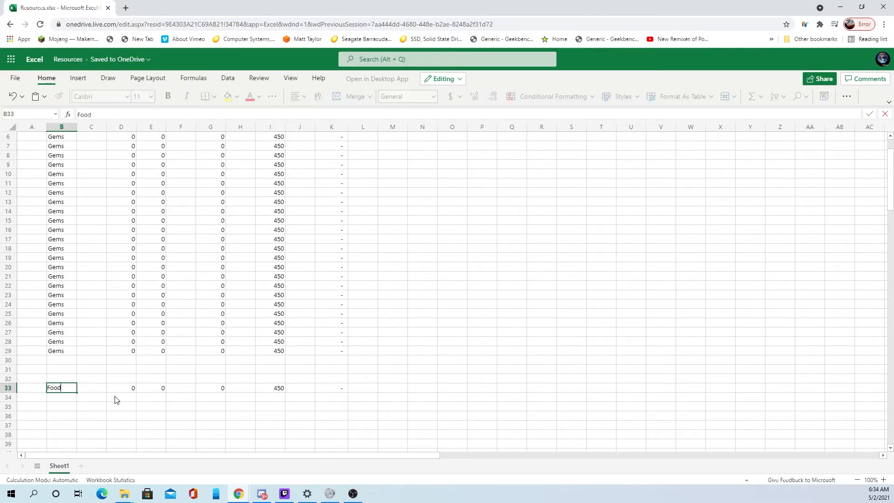
{"action": "key", "text": "Return"}
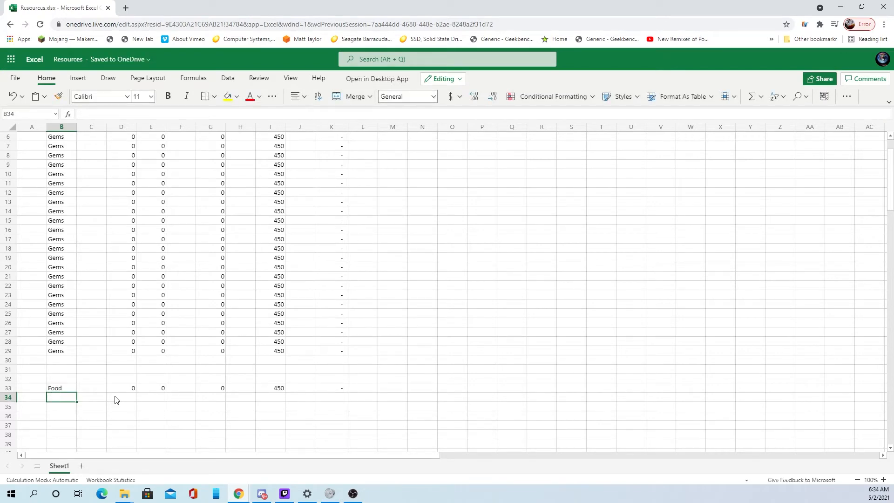
Step: Label cell B34 as Wood and copy the Food row's cells D33:K33 into row 34 starting at D34
{"action": "type", "text": "Wood"}
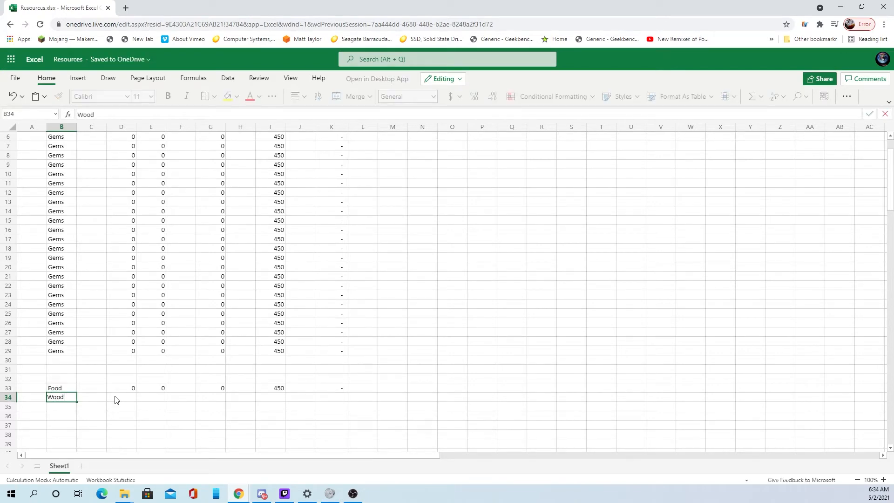
{"action": "key", "text": "Tab"}
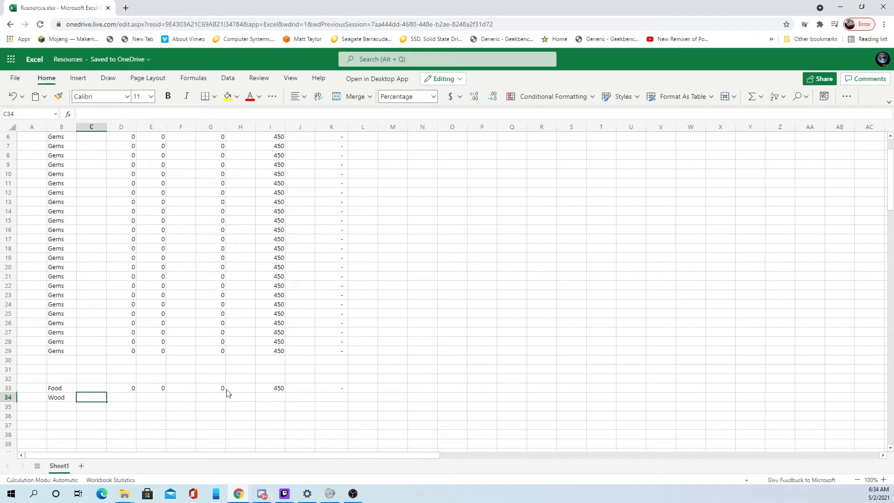
{"action": "left_click", "coordinate": [138, 401]}
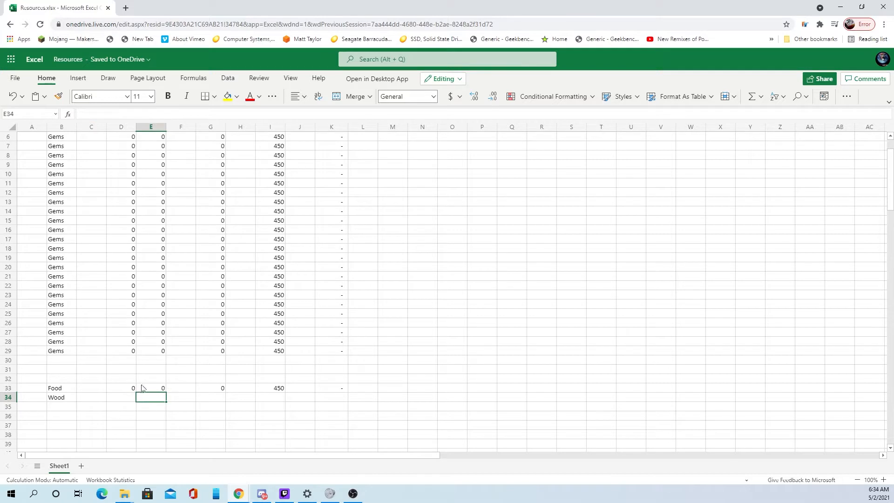
{"action": "left_click_drag", "start_coordinate": [130, 388], "coordinate": [342, 389]}
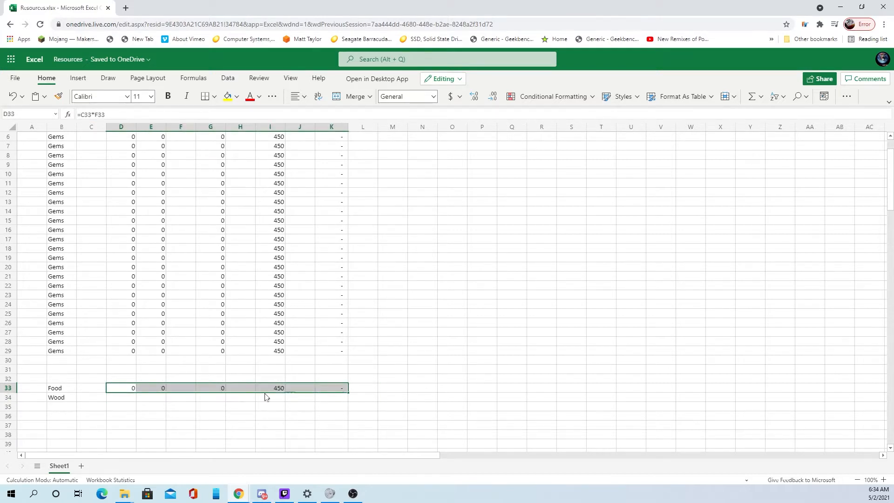
{"action": "key", "text": "ctrl+c"}
{"action": "left_click", "coordinate": [123, 398]}
{"action": "key", "text": "ctrl+v"}
Step: Enter the label Stone in cell B37 and Iron in cell B40
{"action": "left_click", "coordinate": [61, 407]}
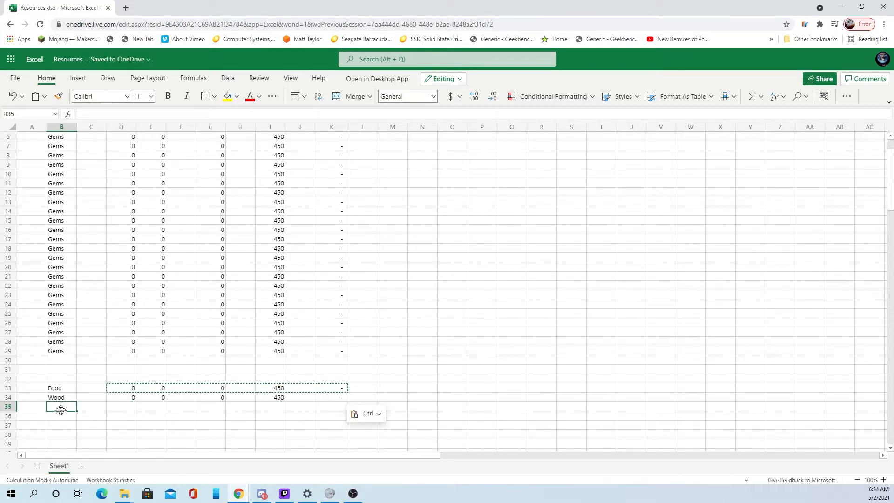
{"action": "key", "text": "Down"}
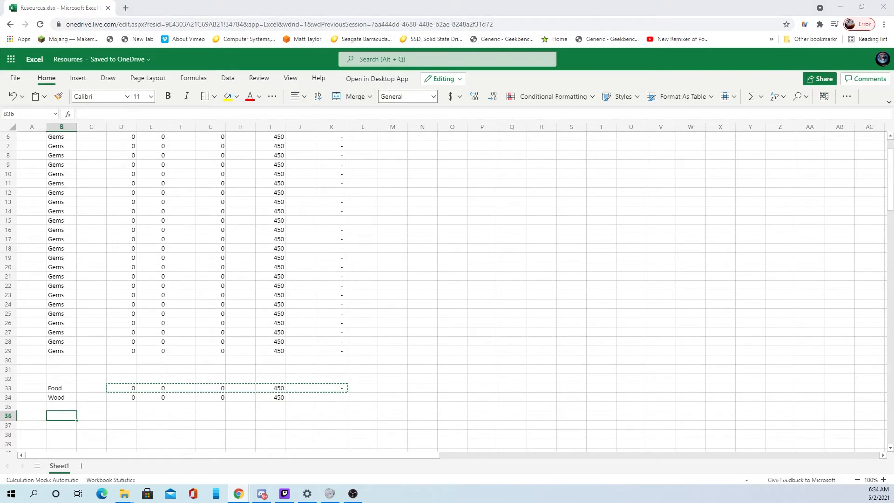
{"action": "scroll", "coordinate": [58, 392], "scroll_direction": "down", "scroll_amount": 2}
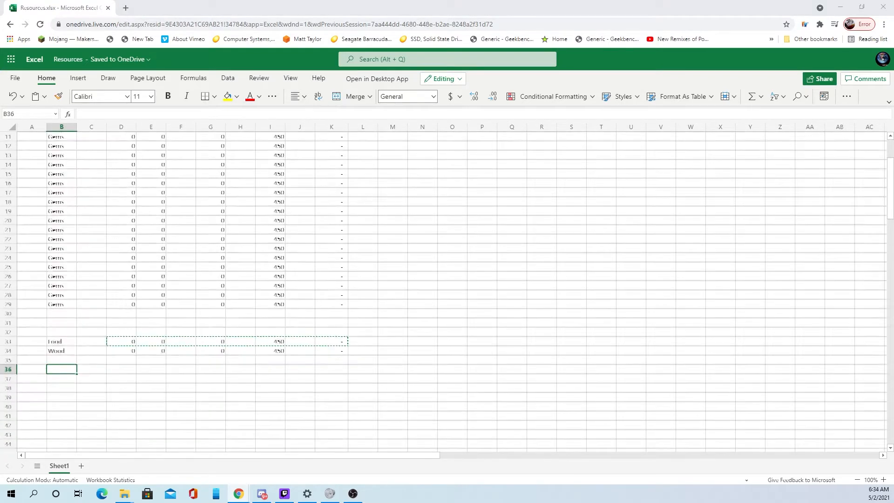
{"action": "left_click", "coordinate": [62, 381]}
{"action": "type", "text": "S"}
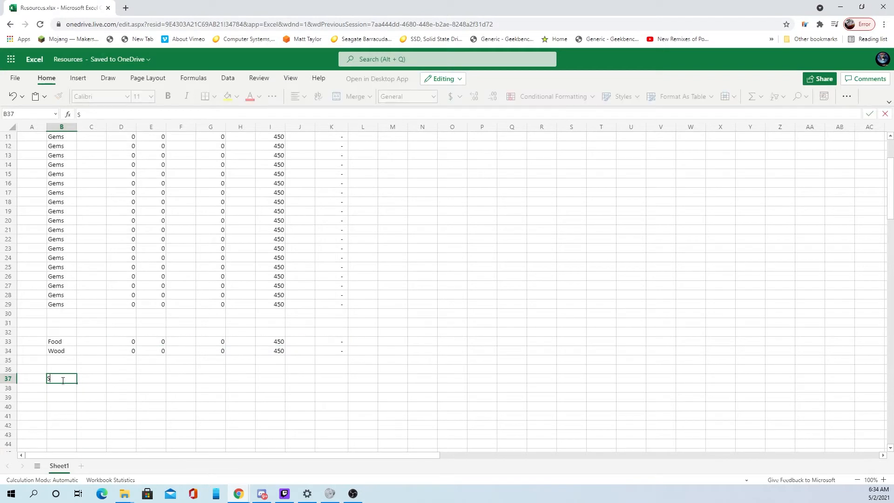
{"action": "type", "text": "tone"}
{"action": "key", "text": "Down"}
{"action": "key", "text": "Down"}
{"action": "key", "text": "Down"}
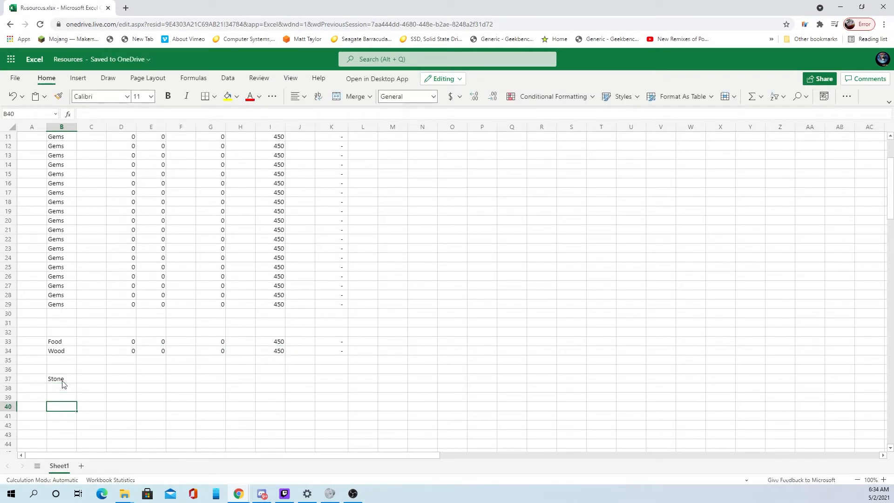
{"action": "type", "text": "Iron"}
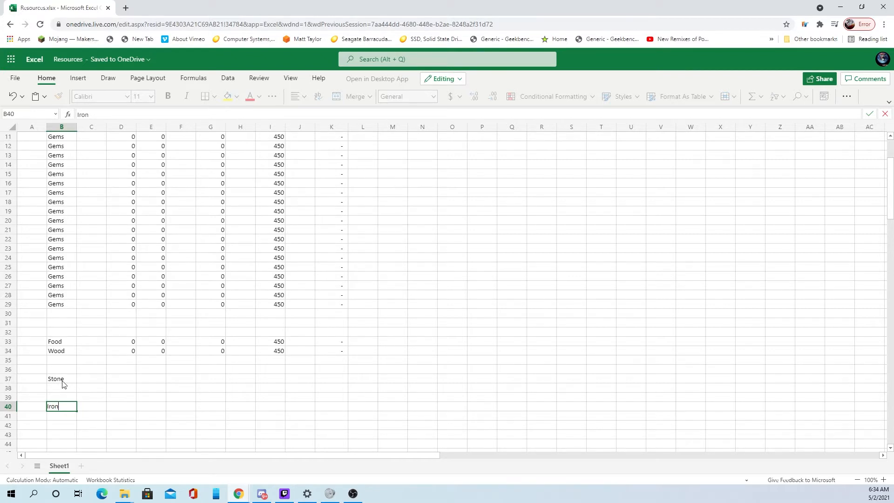
{"action": "right_click", "coordinate": [63, 380]}
{"action": "key", "text": "Escape"}
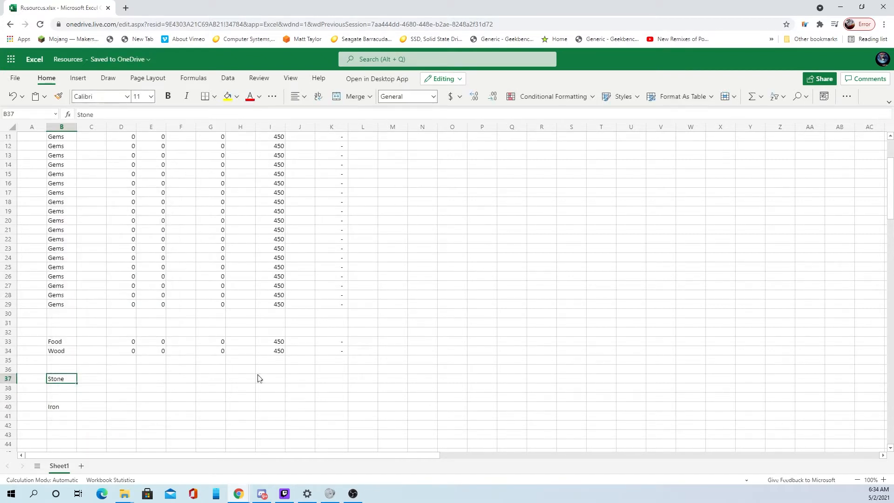
Step: Enter in column J the value 1 for Food, 1 for Wood, 5 for Stone and 10 for Iron
{"action": "left_click", "coordinate": [308, 344]}
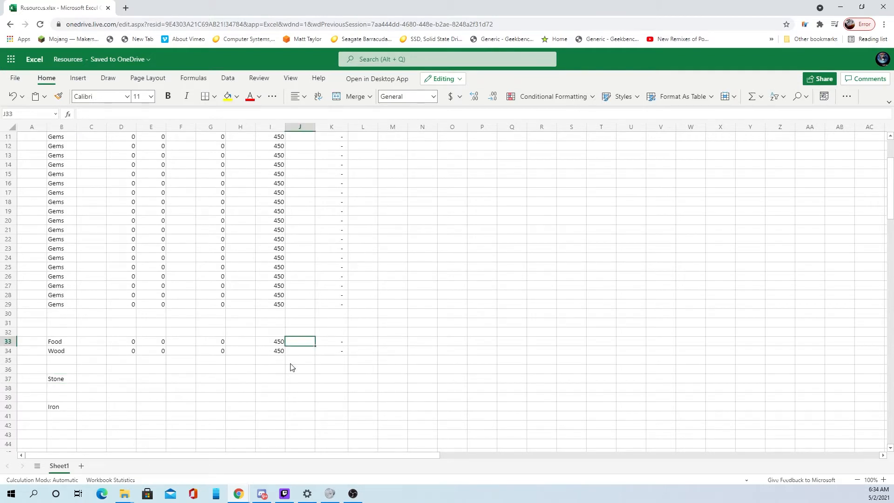
{"action": "type", "text": "1"}
{"action": "key", "text": "Return"}
{"action": "type", "text": "1"}
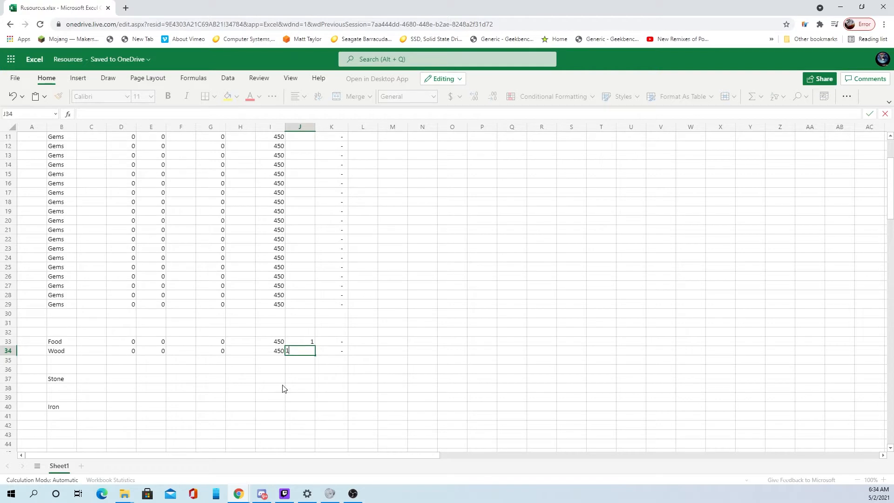
{"action": "left_click", "coordinate": [305, 379]}
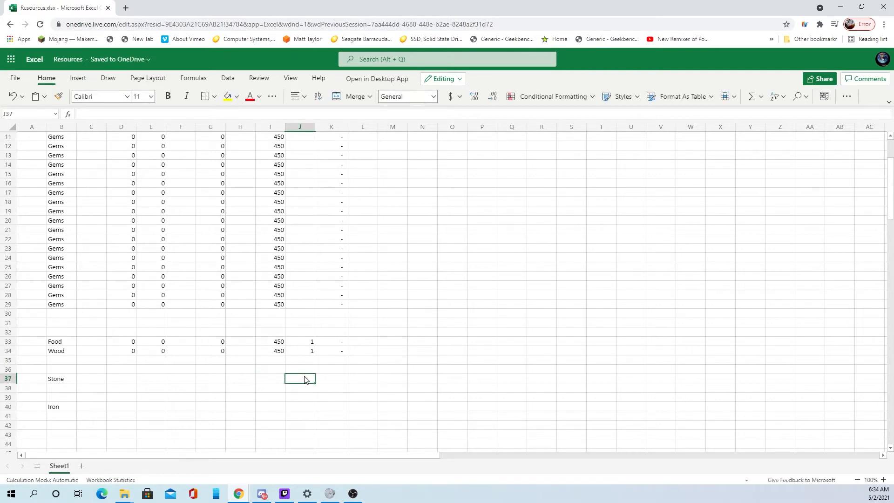
{"action": "type", "text": "6"}
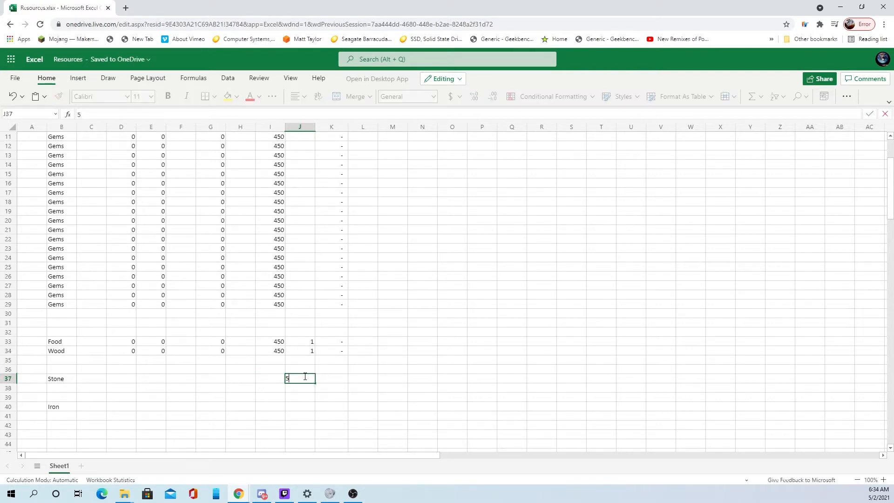
{"action": "key", "text": "Down"}
{"action": "key", "text": "Down"}
{"action": "key", "text": "Down"}
{"action": "type", "text": "10"}
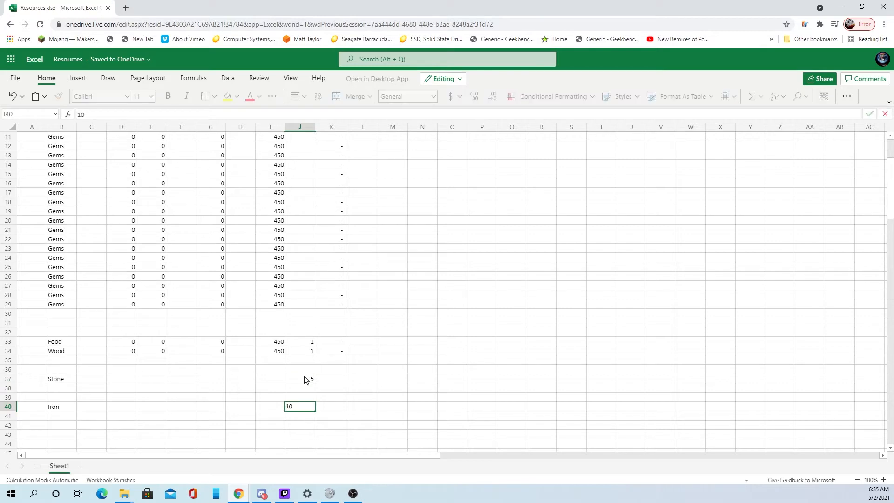
{"action": "scroll", "coordinate": [259, 369], "scroll_direction": "up", "scroll_amount": 3}
{"action": "scroll", "coordinate": [260, 369], "scroll_direction": "down", "scroll_amount": 2}
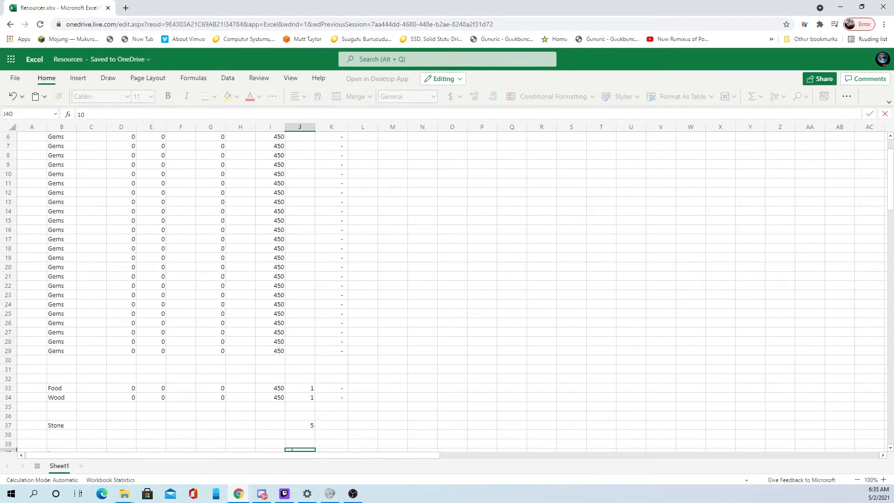
{"action": "left_click", "coordinate": [481, 378]}
Step: Examine the Food row's formulas in K33 and D33 and its empty input cells C33 and F33
{"action": "scroll", "coordinate": [386, 333], "scroll_direction": "down", "scroll_amount": 2}
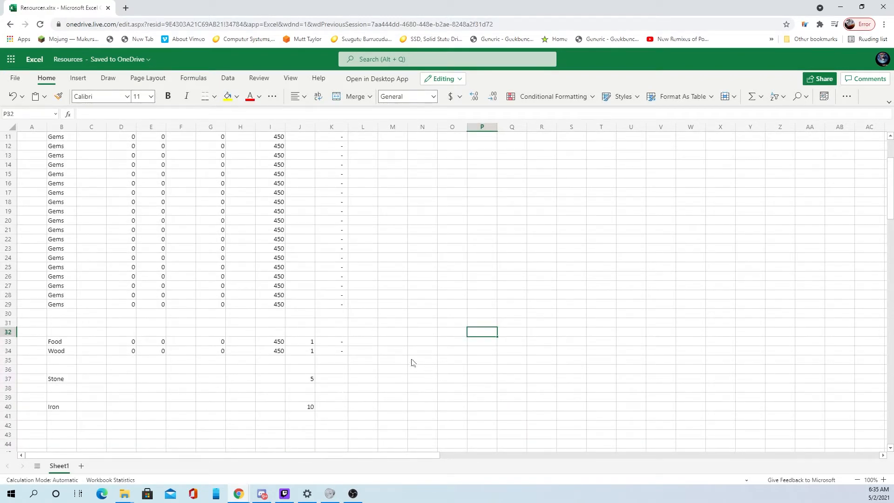
{"action": "left_click", "coordinate": [332, 343]}
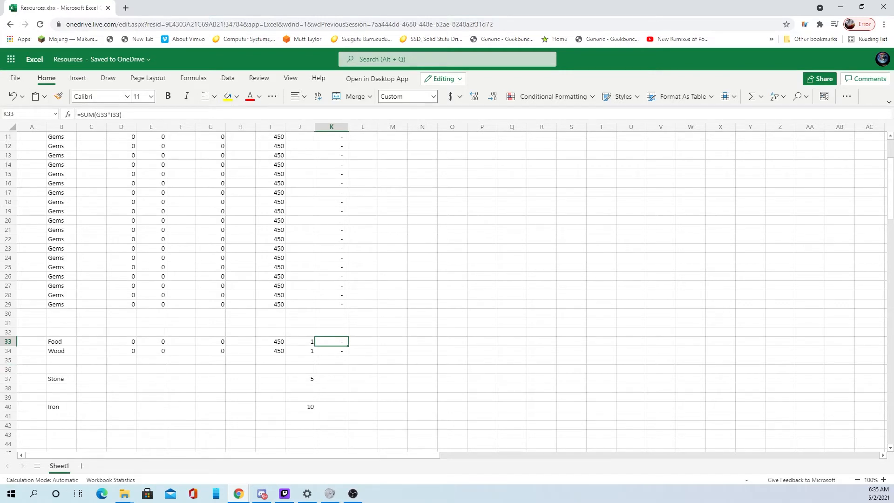
{"action": "left_click", "coordinate": [96, 351]}
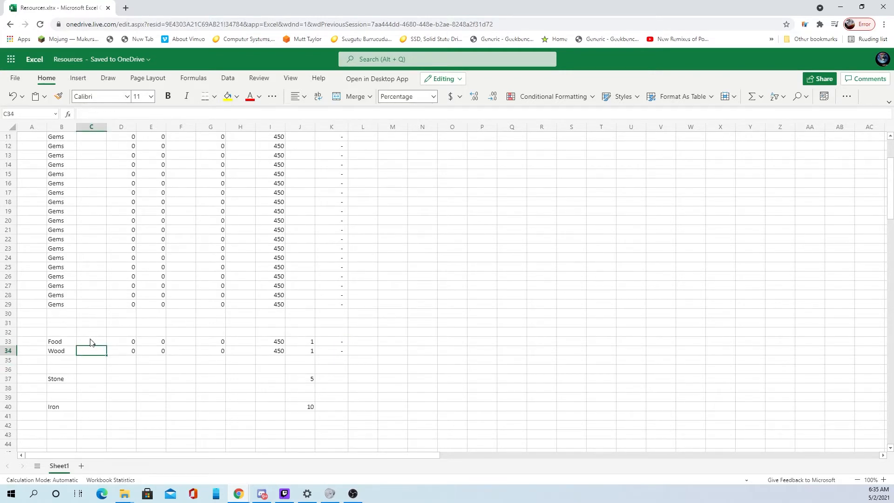
{"action": "left_click", "coordinate": [91, 343]}
{"action": "left_click", "coordinate": [130, 342]}
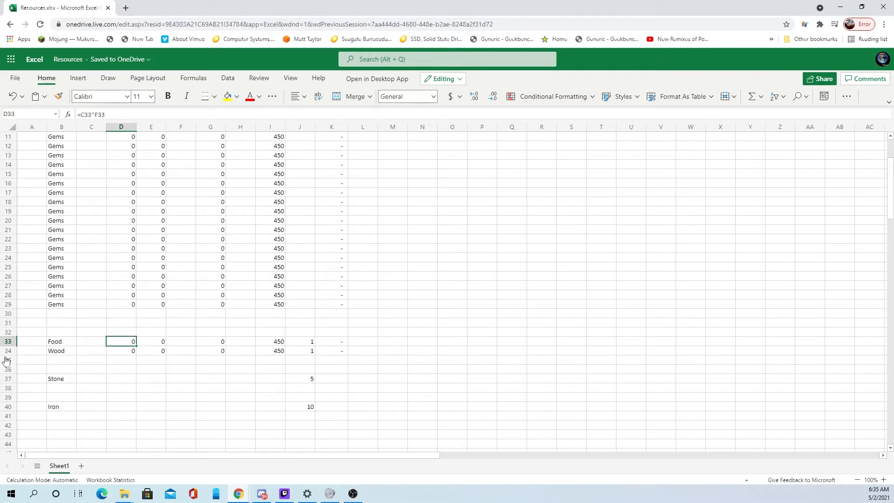
{"action": "left_click", "coordinate": [176, 344]}
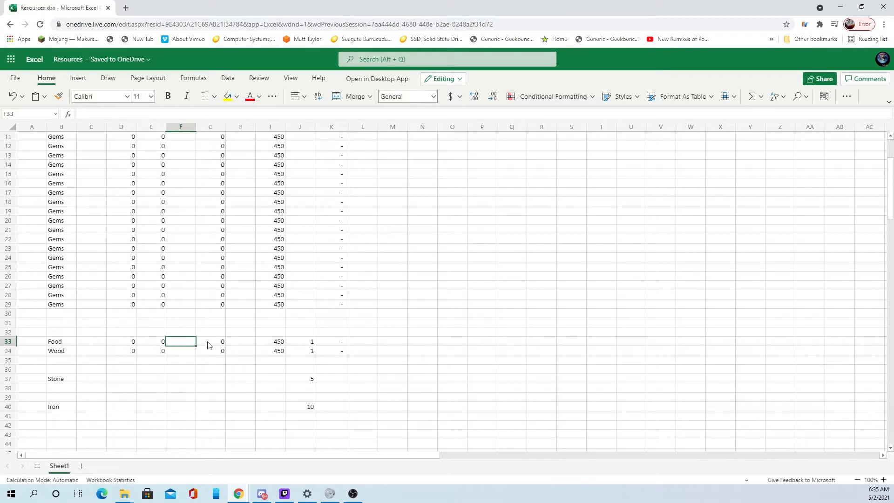
{"action": "double_click", "coordinate": [183, 343]}
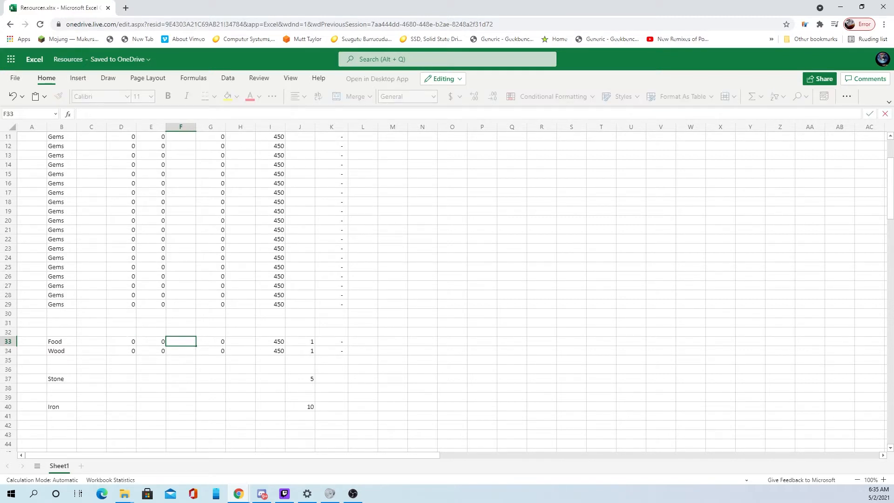
{"action": "key", "text": "Escape"}
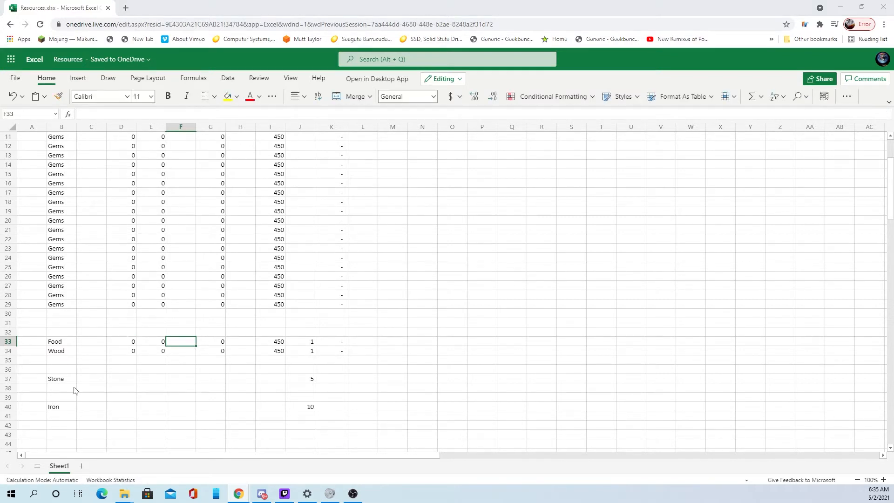
Step: Enter the amount 300000 for Food in cell F33
{"action": "left_click", "coordinate": [180, 343]}
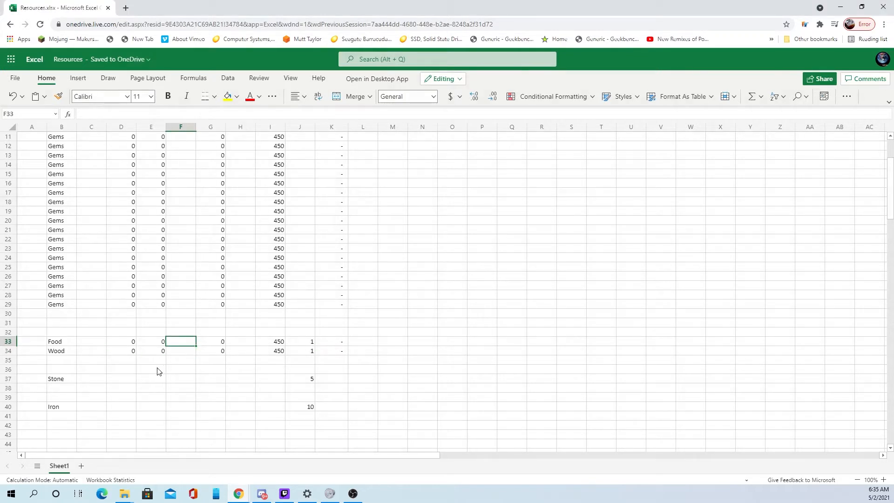
{"action": "type", "text": "300"}
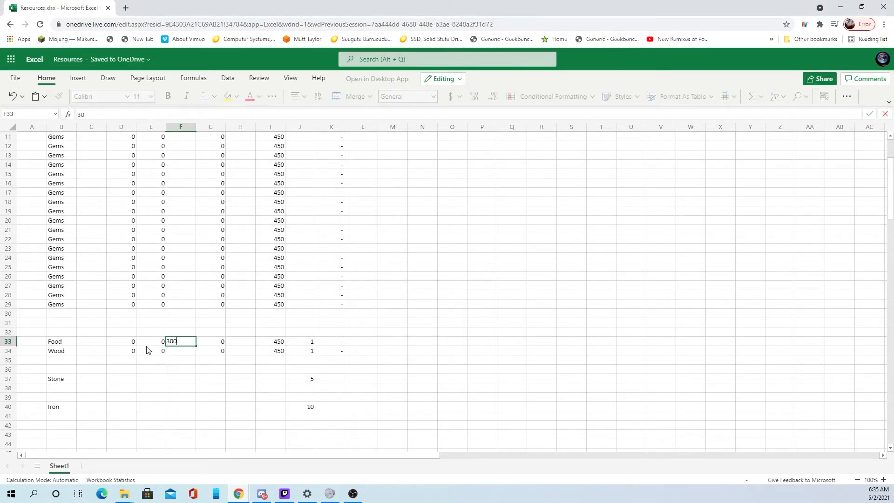
{"action": "type", "text": "00"}
{"action": "key", "text": "Return"}
{"action": "key", "text": "Up"}
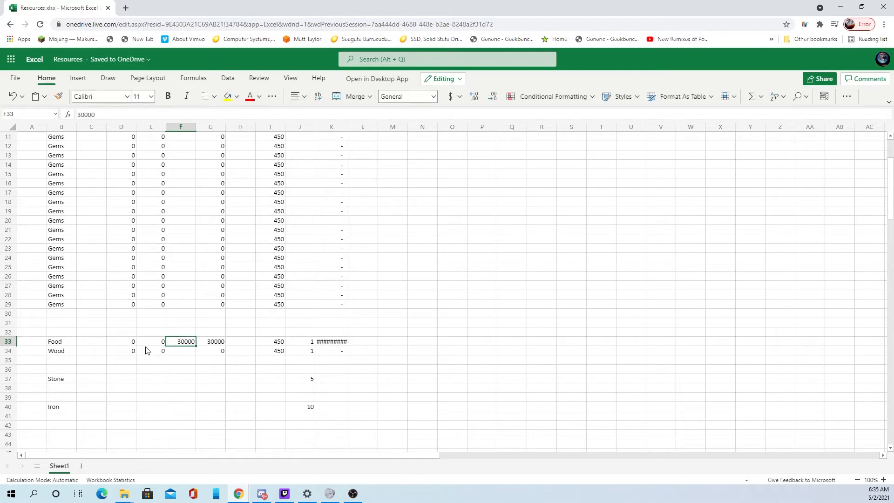
{"action": "type", "text": "3000"}
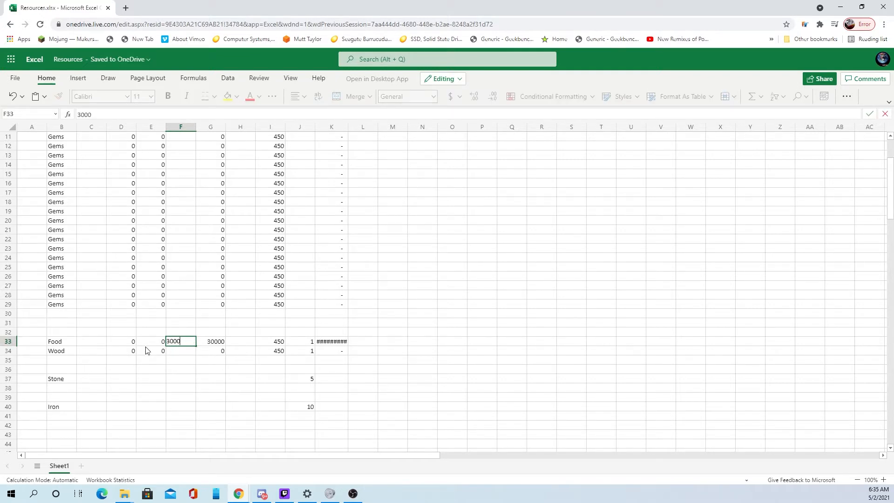
{"action": "key", "text": "Return"}
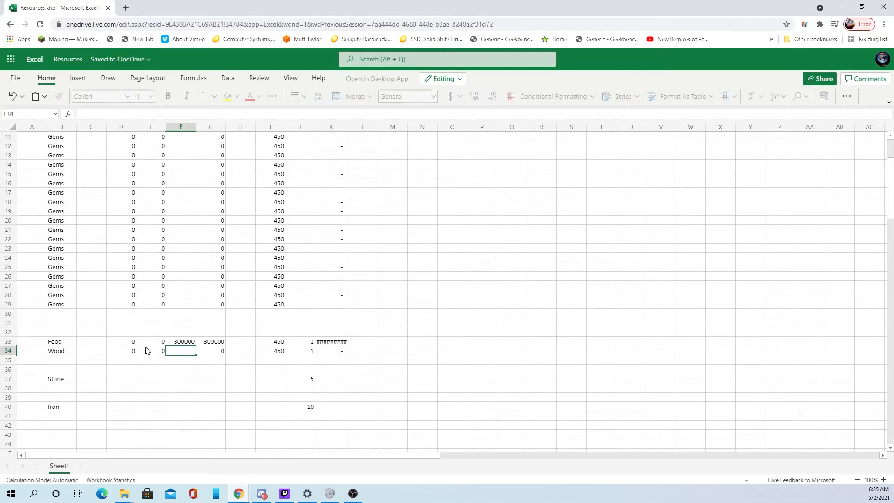
Step: Format cells F33:F40 with the Comma number format and no decimal places
{"action": "left_click", "coordinate": [328, 342]}
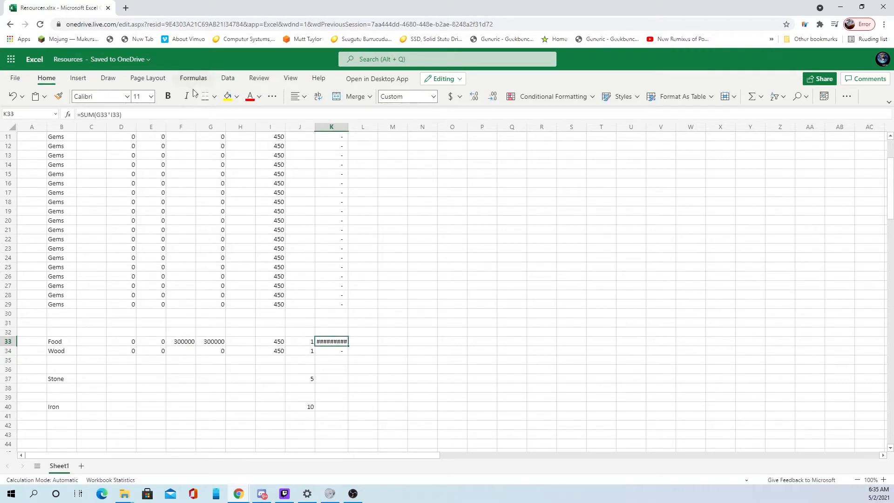
{"action": "left_click", "coordinate": [182, 343]}
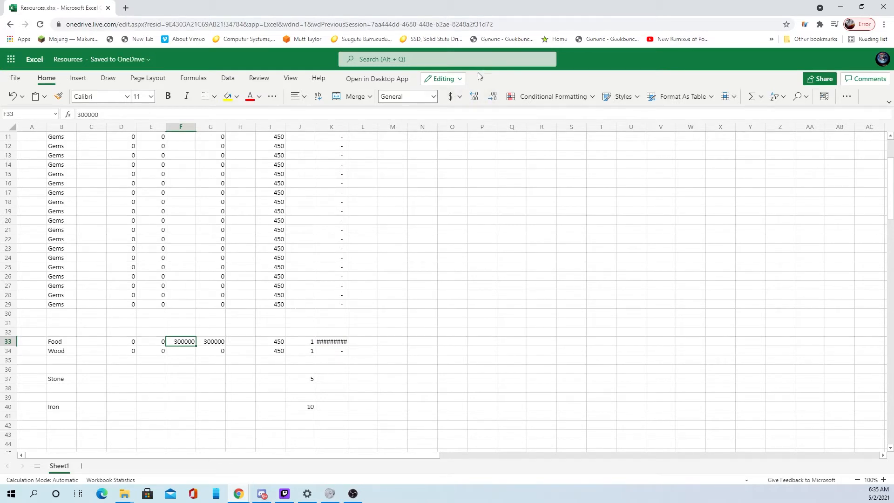
{"action": "left_click_drag", "start_coordinate": [231, 330], "coordinate": [229, 322]}
{"action": "left_click", "coordinate": [180, 342]}
{"action": "left_click_drag", "start_coordinate": [182, 345], "coordinate": [174, 406]}
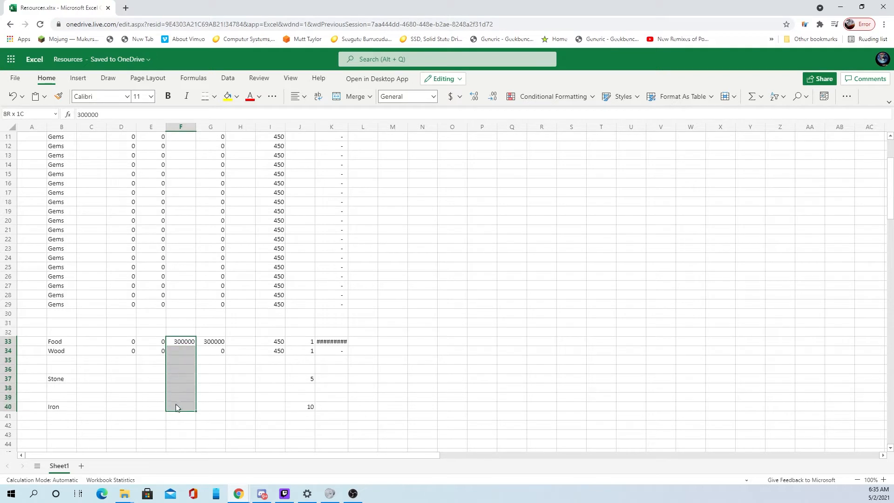
{"action": "left_click", "coordinate": [434, 97]}
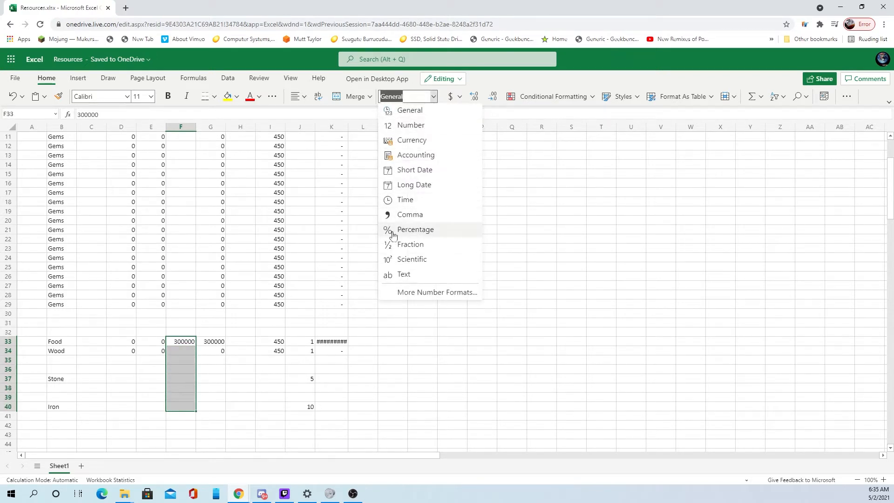
{"action": "left_click", "coordinate": [404, 215]}
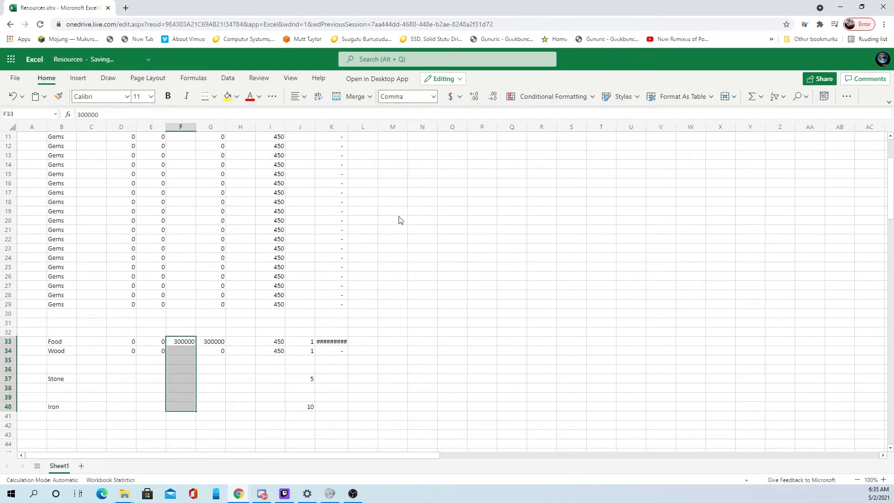
{"action": "left_click", "coordinate": [492, 97]}
{"action": "left_click", "coordinate": [492, 97]}
Step: Format cells G33:G40 with the Comma number format and no decimal places
{"action": "left_click", "coordinate": [225, 340]}
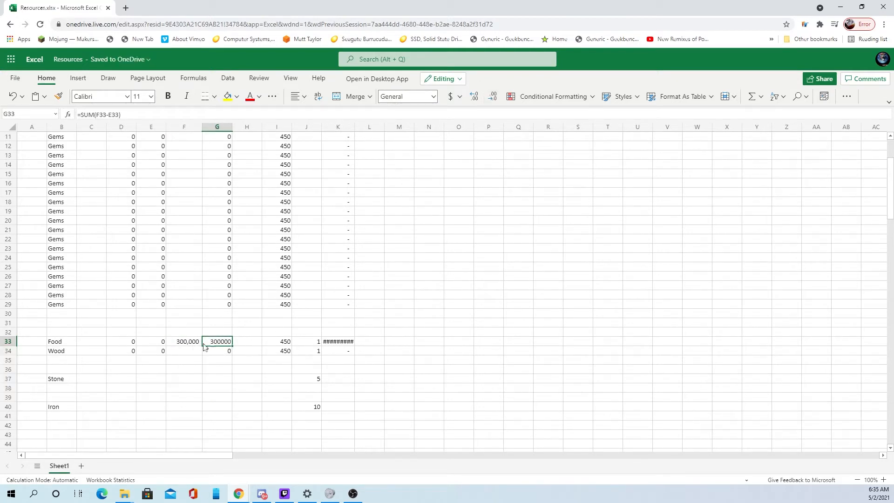
{"action": "left_click_drag", "start_coordinate": [218, 344], "coordinate": [224, 406]}
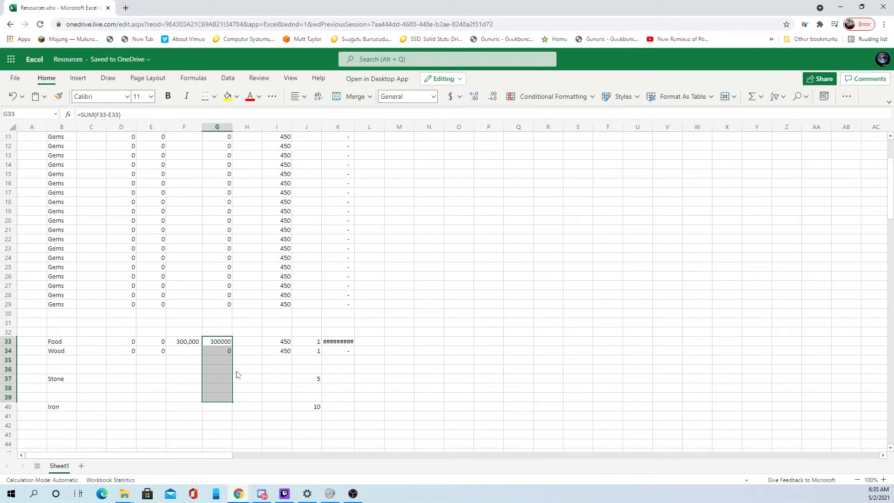
{"action": "left_click", "coordinate": [406, 96]}
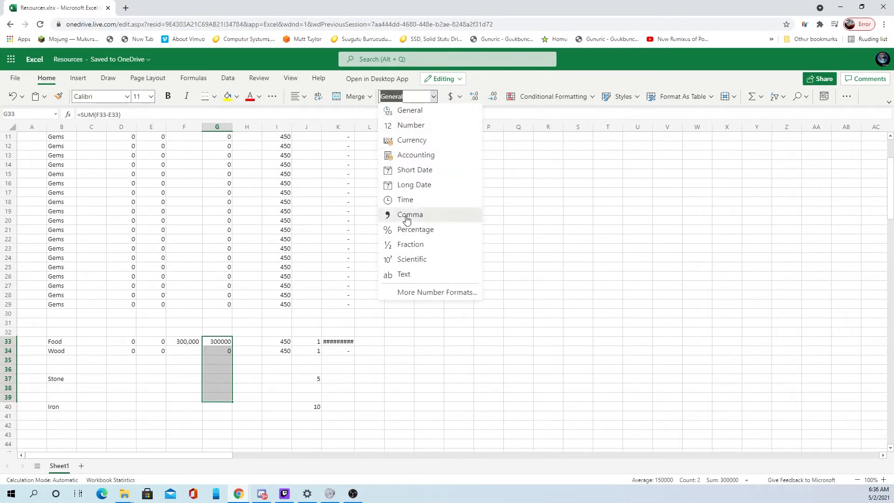
{"action": "left_click", "coordinate": [409, 214]}
{"action": "left_click", "coordinate": [406, 322]}
{"action": "mouse_move", "coordinate": [226, 341]}
{"action": "left_mouse_down"}
{"action": "mouse_move", "coordinate": [228, 410]}
{"action": "mouse_move", "coordinate": [227, 343]}
{"action": "left_mouse_up"}
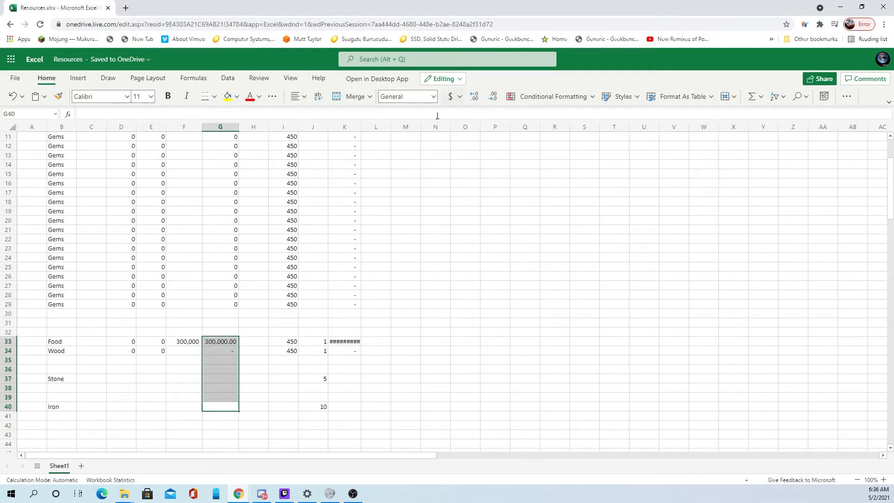
{"action": "left_click", "coordinate": [433, 97]}
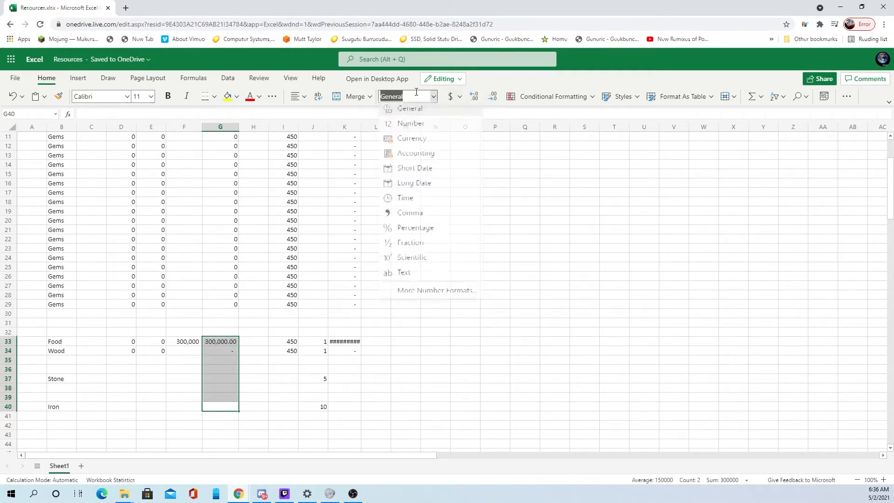
{"action": "left_click", "coordinate": [390, 214]}
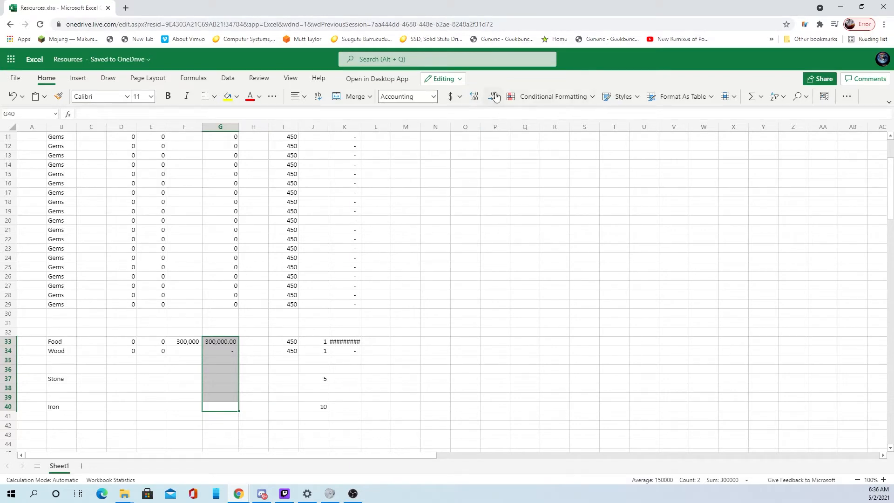
{"action": "left_click", "coordinate": [494, 96]}
{"action": "left_click", "coordinate": [495, 97]}
{"action": "left_click_drag", "start_coordinate": [474, 240], "coordinate": [473, 248]}
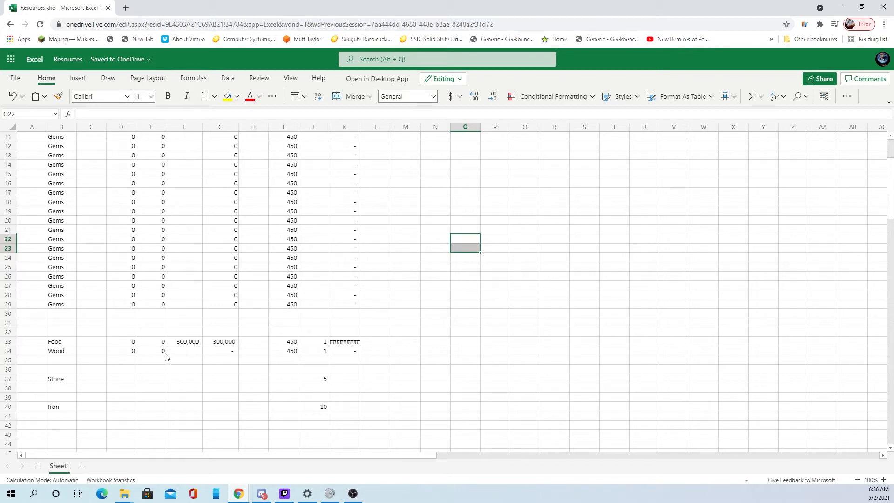
Step: Apply the Comma number format without decimal places to the block D33:F40
{"action": "left_click_drag", "start_coordinate": [126, 341], "coordinate": [171, 409]}
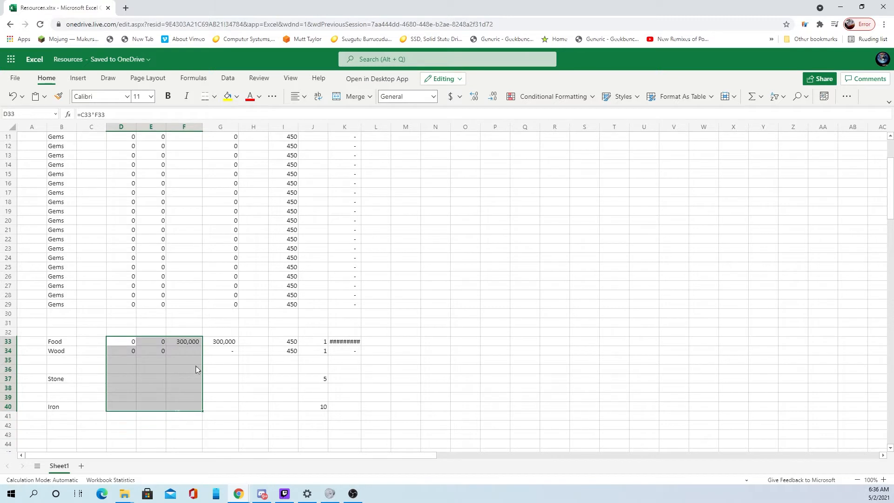
{"action": "left_click", "coordinate": [432, 97]}
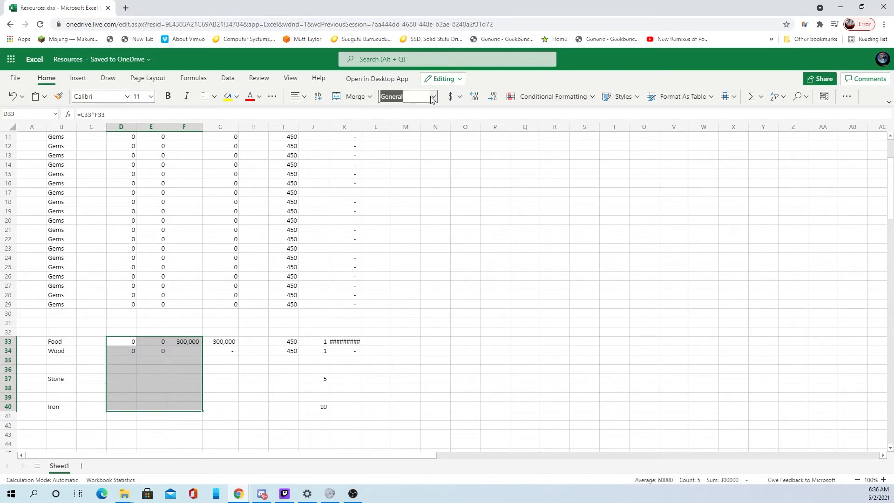
{"action": "left_click", "coordinate": [409, 214]}
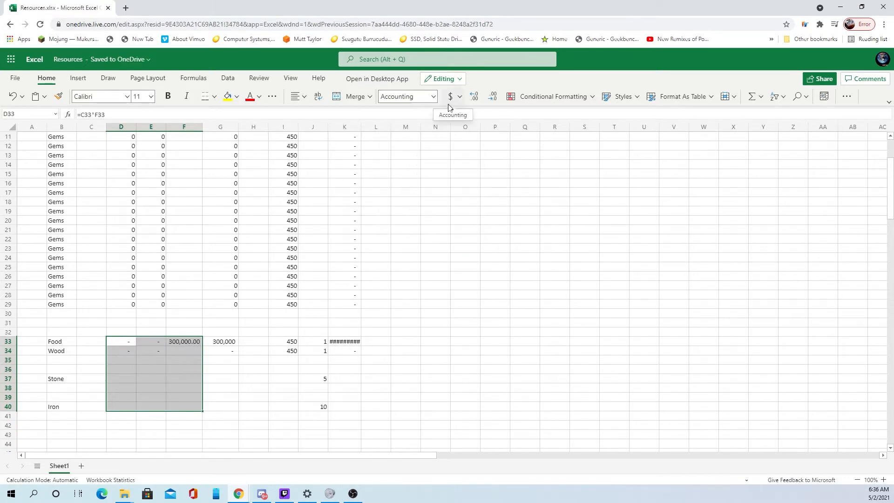
{"action": "left_click", "coordinate": [492, 96]}
{"action": "left_click", "coordinate": [492, 96]}
{"action": "left_click_drag", "start_coordinate": [515, 266], "coordinate": [507, 269]}
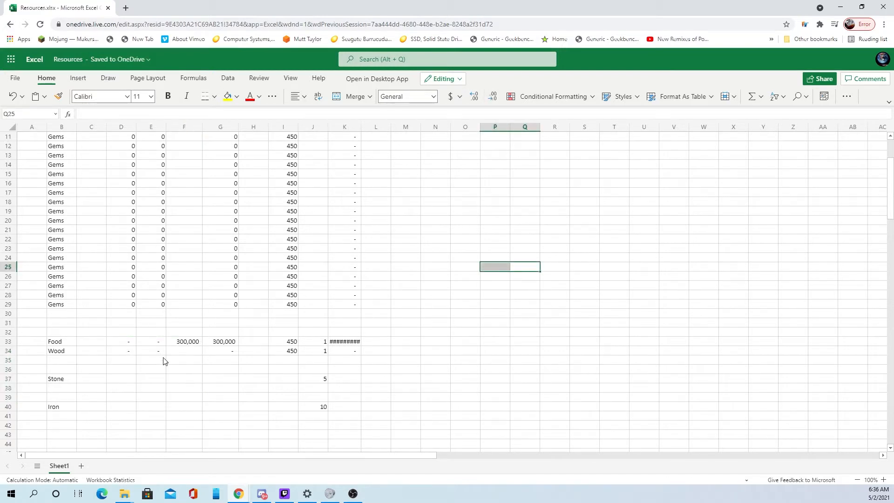
{"action": "left_click", "coordinate": [128, 341]}
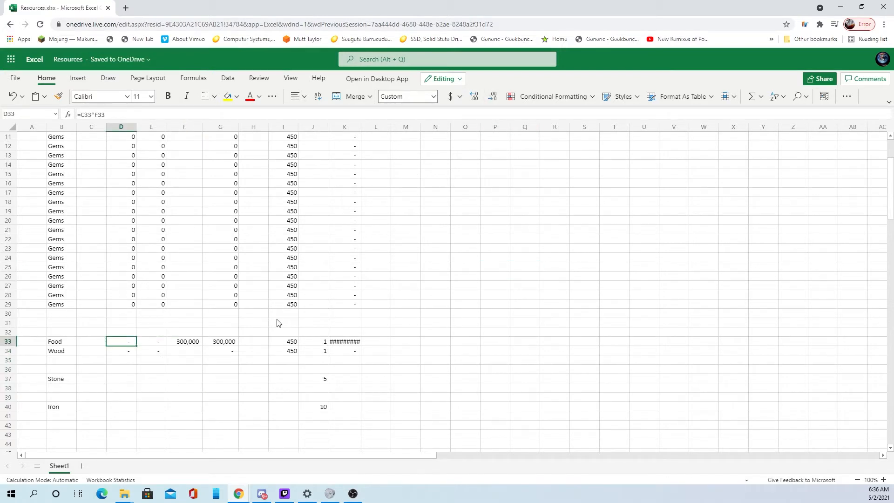
{"action": "key", "text": "Left"}
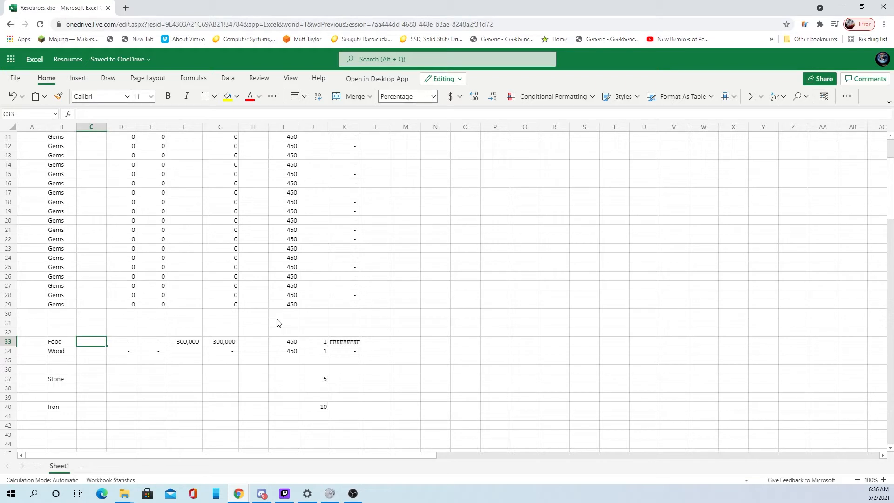
{"action": "key", "text": "Left"}
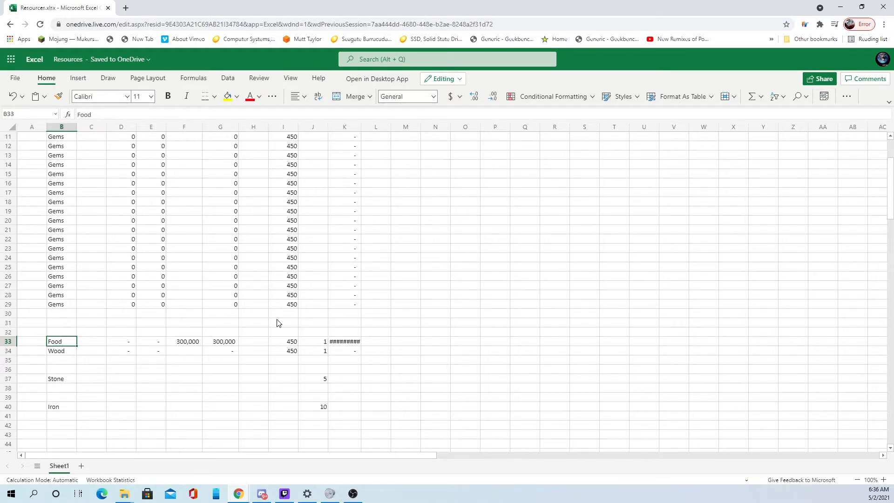
{"action": "type", "text": "16"}
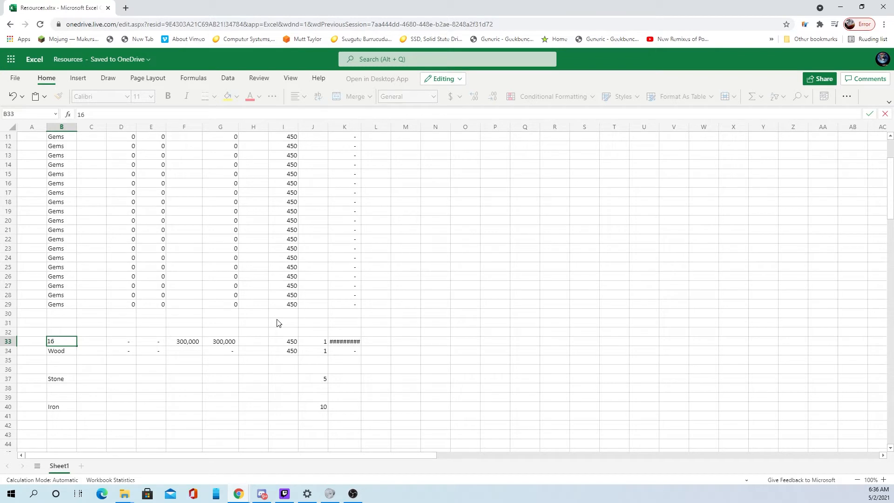
{"action": "left_click", "coordinate": [184, 397]}
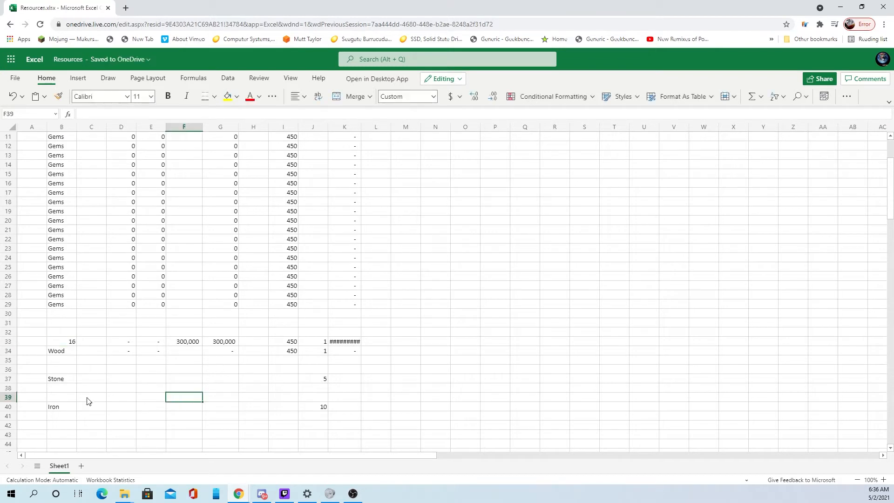
{"action": "key", "text": "ctrl+z"}
Step: Enter 16% as the Food row's percentage in cell C33
{"action": "left_click", "coordinate": [101, 345]}
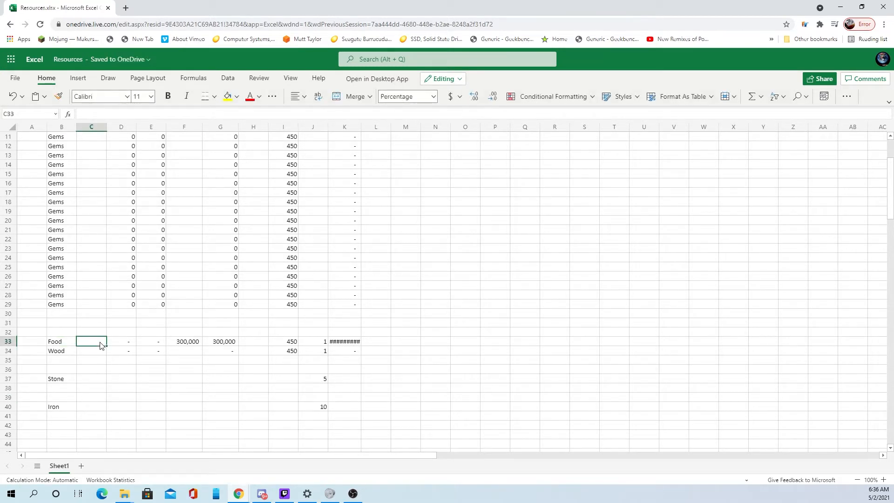
{"action": "type", "text": "16"}
{"action": "key", "text": "Return"}
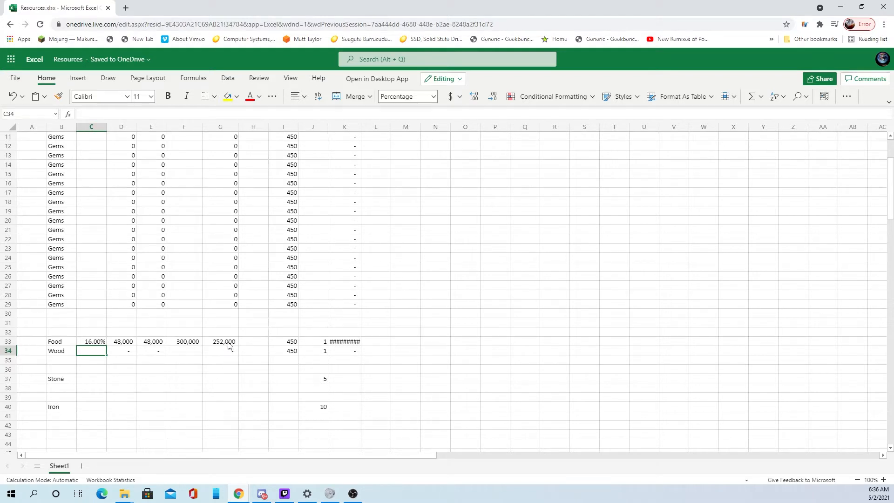
{"action": "left_click_drag", "start_coordinate": [229, 344], "coordinate": [231, 389]}
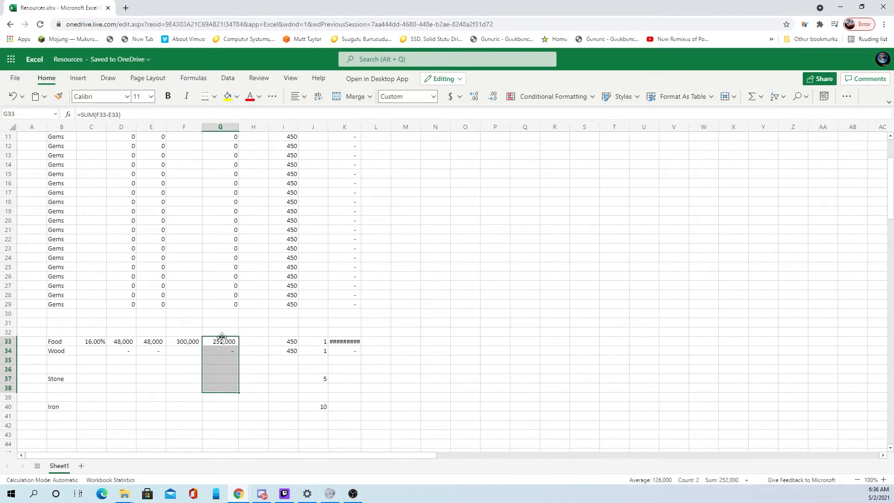
{"action": "left_click", "coordinate": [254, 343]}
{"action": "left_click", "coordinate": [254, 333]}
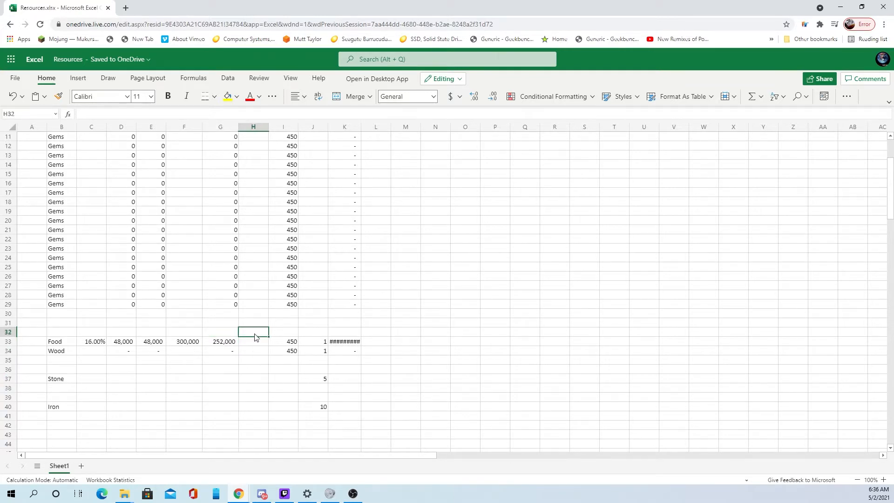
{"action": "mouse_move", "coordinate": [254, 341]}
{"action": "left_mouse_down"}
{"action": "mouse_move", "coordinate": [255, 364]}
{"action": "mouse_move", "coordinate": [242, 337]}
{"action": "left_mouse_up"}
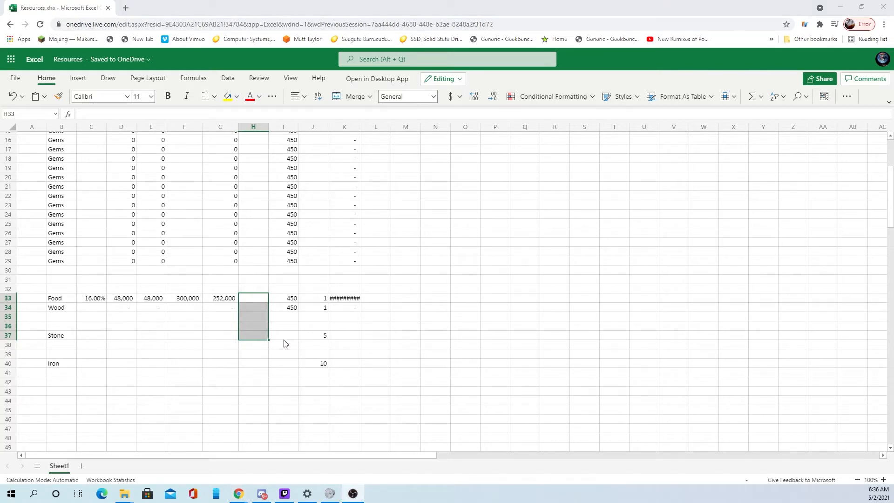
{"action": "left_click", "coordinate": [260, 299]}
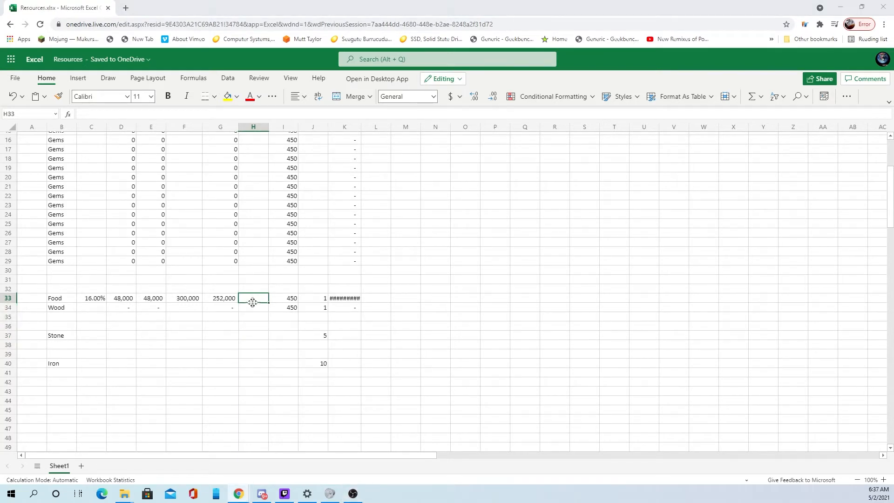
{"action": "left_click_drag", "start_coordinate": [253, 306], "coordinate": [258, 371]}
{"action": "scroll", "coordinate": [258, 370], "scroll_direction": "up", "scroll_amount": 2}
{"action": "scroll", "coordinate": [257, 279], "scroll_direction": "up", "scroll_amount": 1}
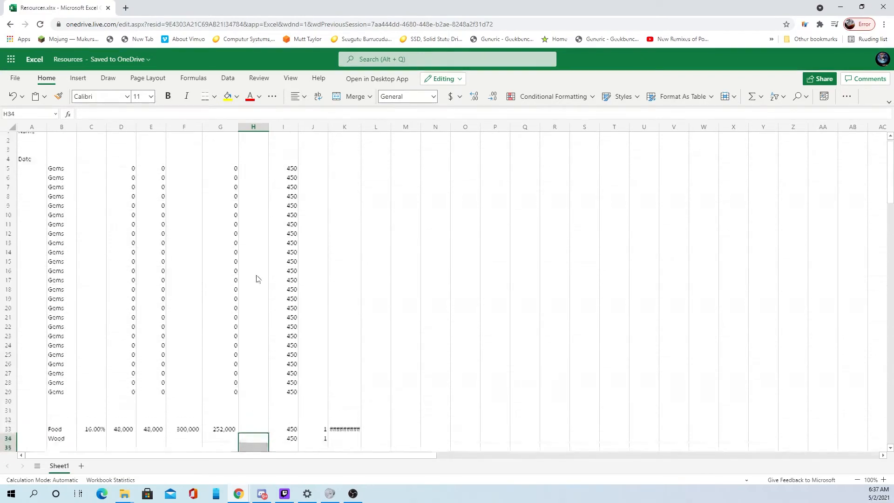
{"action": "scroll", "coordinate": [257, 278], "scroll_direction": "down", "scroll_amount": 5}
{"action": "left_click_drag", "start_coordinate": [253, 296], "coordinate": [263, 363]}
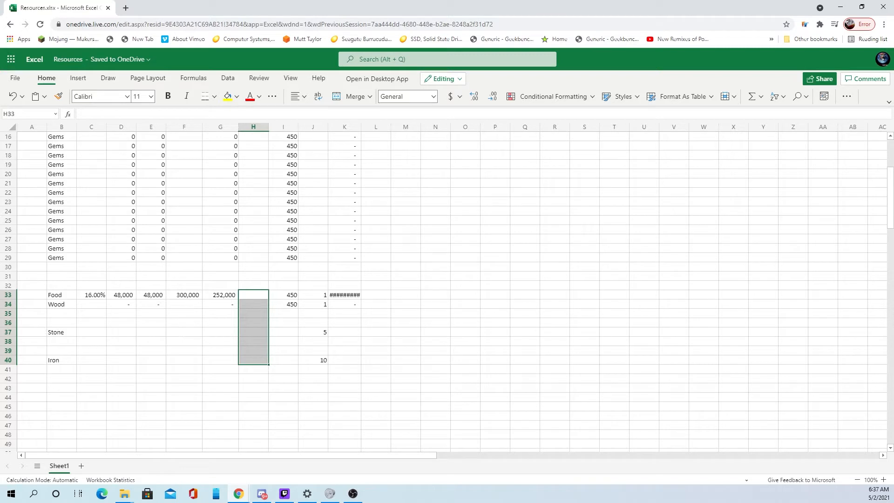
{"action": "left_click", "coordinate": [262, 325]}
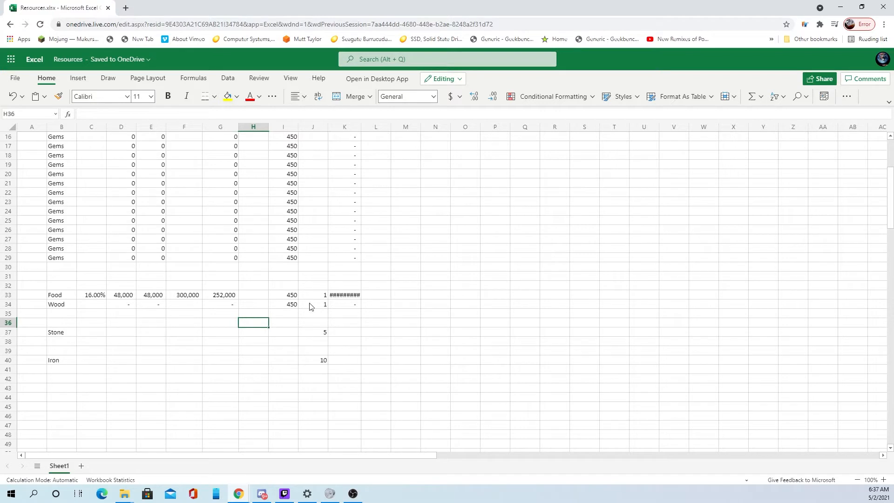
Step: Change the Food row's result formula in K33 to =SUM(G33/I33*J33)
{"action": "left_click", "coordinate": [349, 297]}
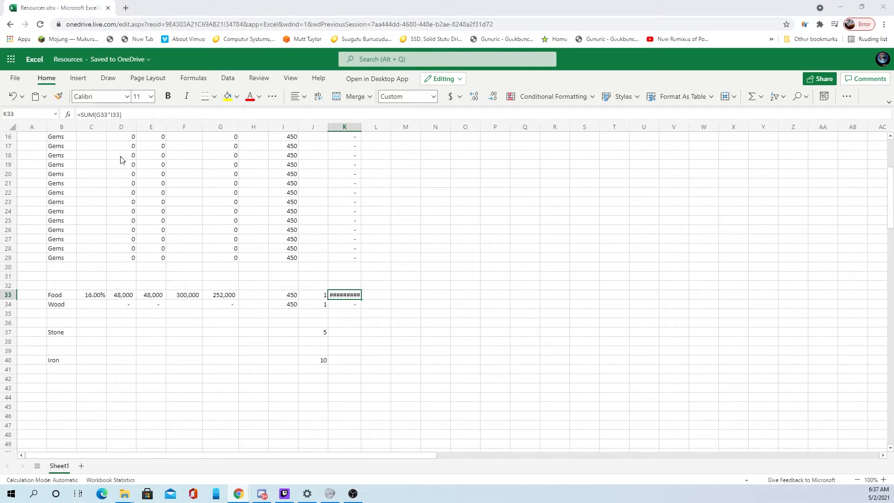
{"action": "left_click", "coordinate": [110, 114]}
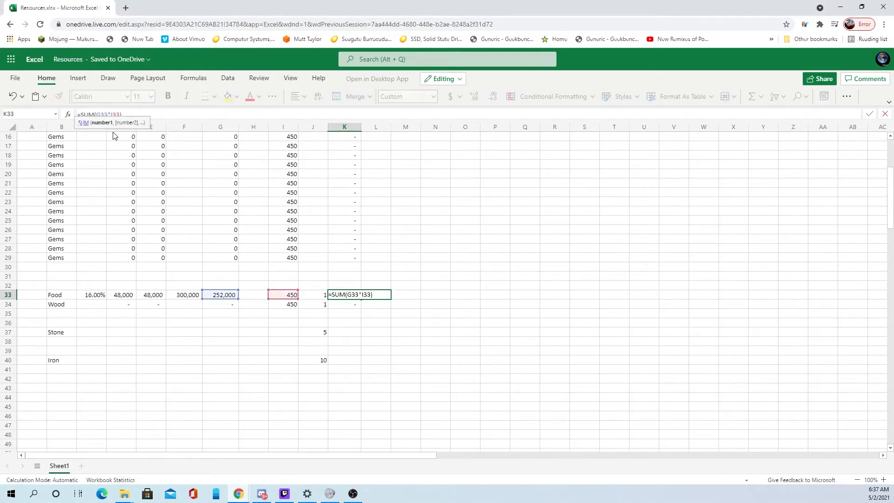
{"action": "key", "text": "BackSpace"}
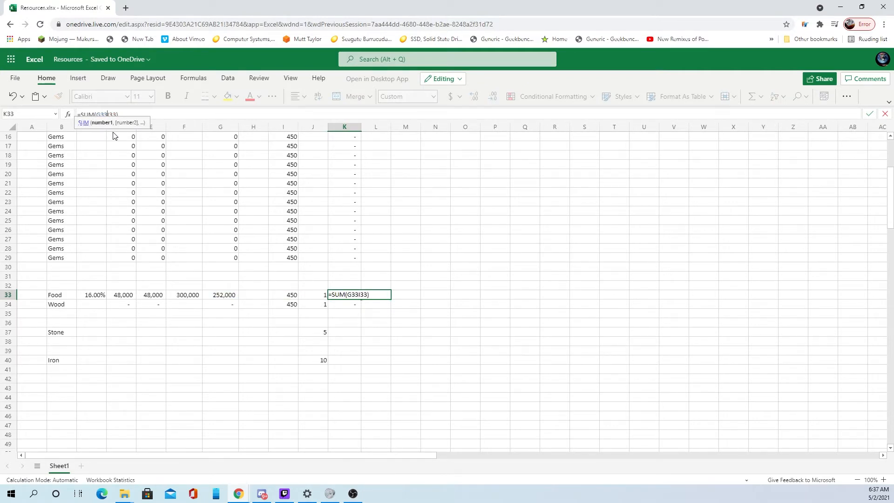
{"action": "type", "text": "/"}
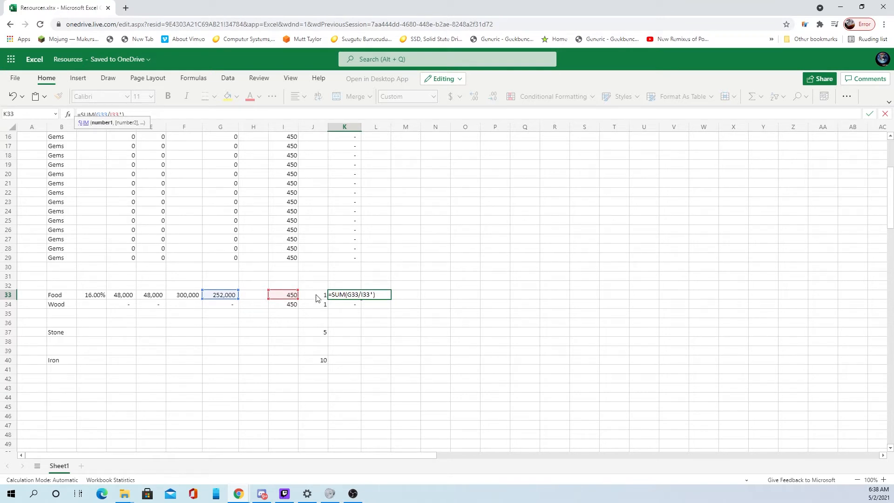
{"action": "type", "text": ")"}
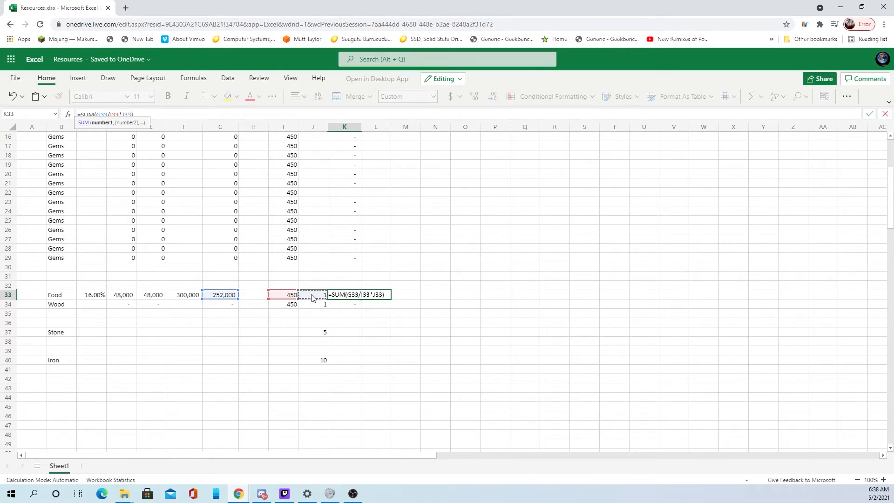
{"action": "key", "text": "Return"}
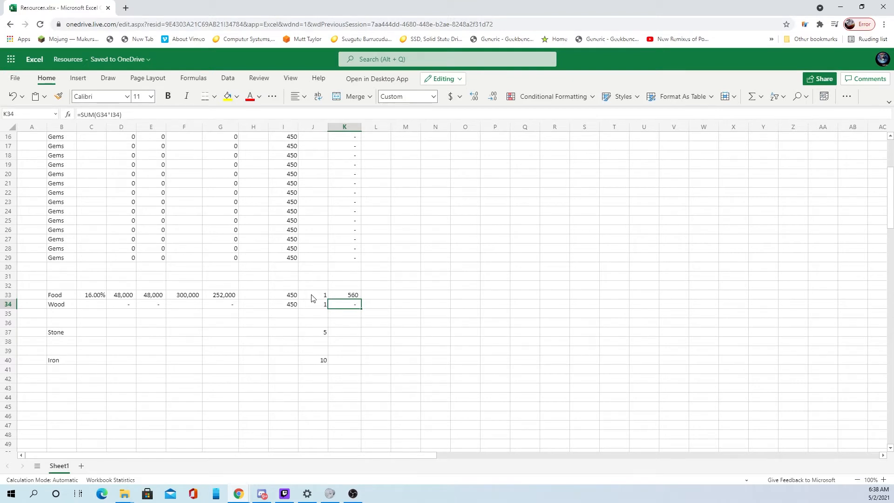
{"action": "key", "text": "Up"}
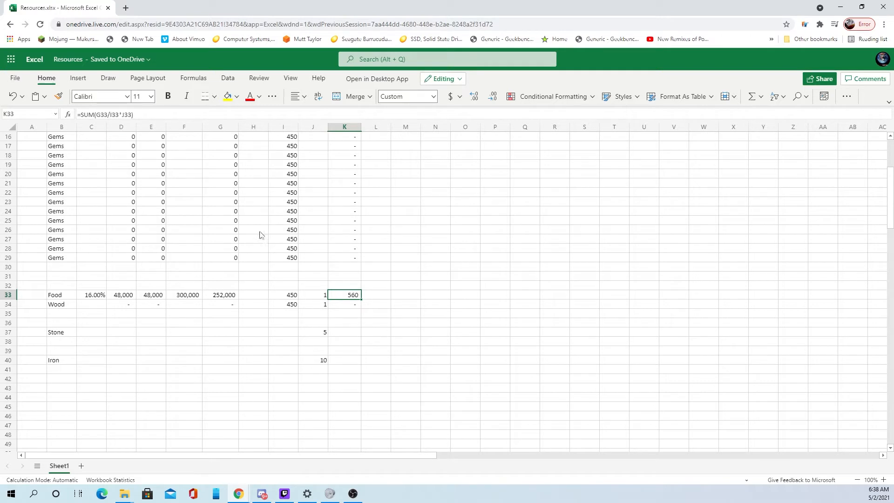
{"action": "key", "text": "Down"}
{"action": "key", "text": "Up"}
{"action": "left_click", "coordinate": [122, 114]}
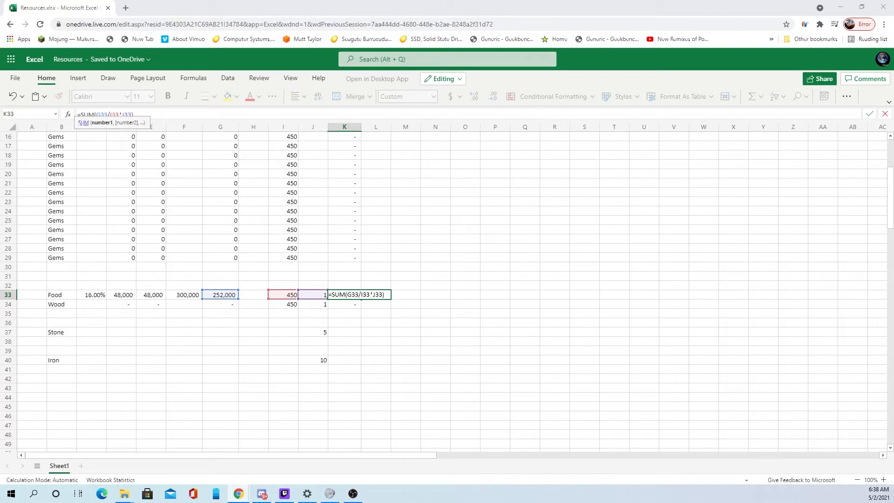
{"action": "left_click", "coordinate": [407, 317]}
{"action": "left_click", "coordinate": [258, 316]}
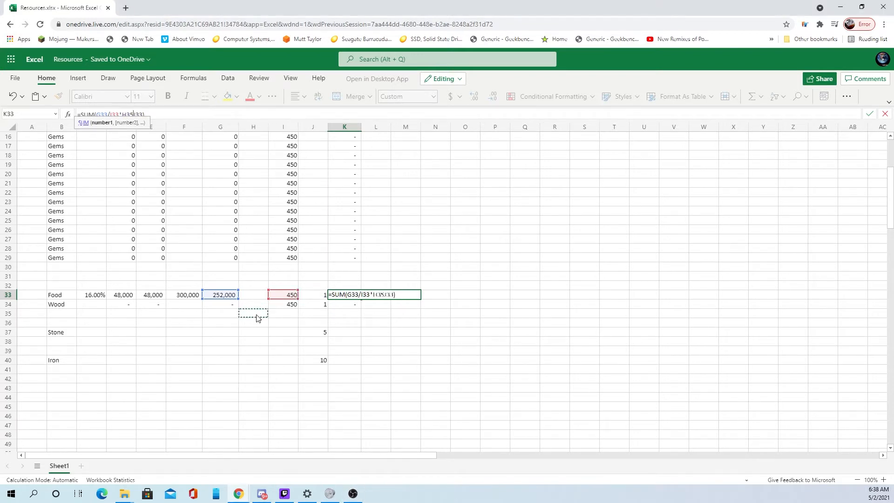
{"action": "left_click", "coordinate": [286, 322]}
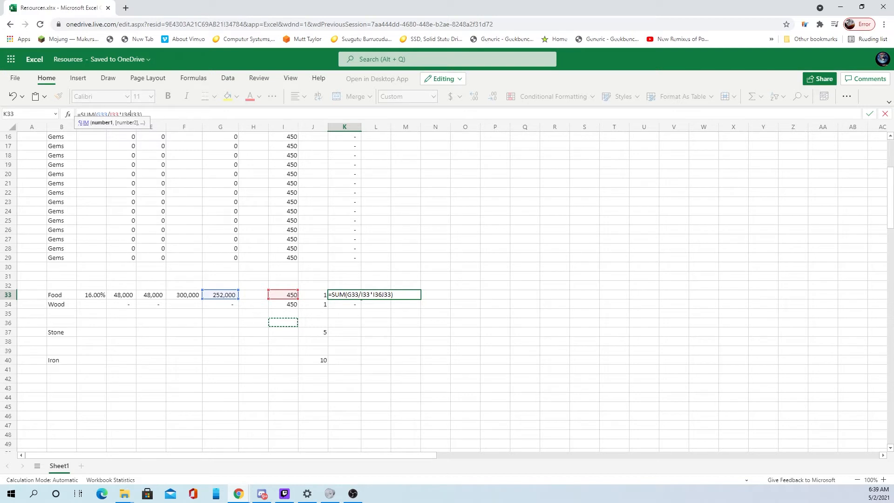
{"action": "left_click", "coordinate": [228, 356]}
{"action": "key", "text": "BackSpace"}
{"action": "key", "text": "BackSpace"}
{"action": "key", "text": "BackSpace"}
{"action": "key", "text": "Return"}
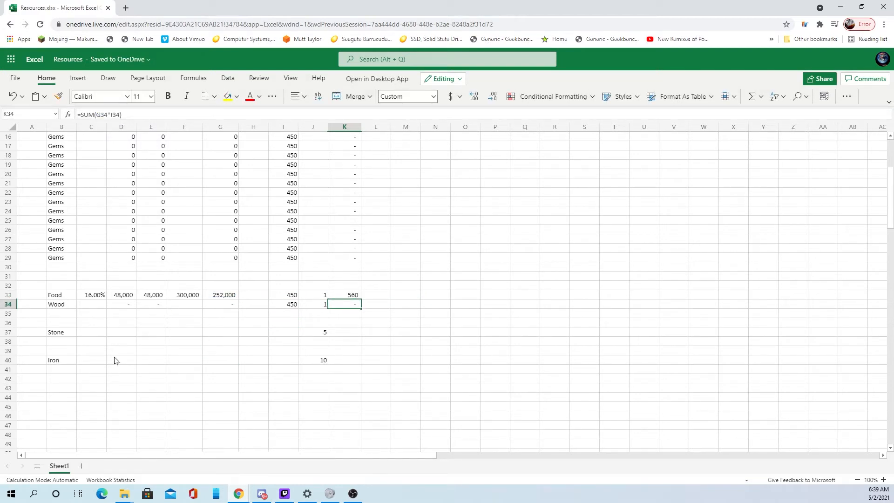
Step: Set the Food and Wood rows' divisors in cells I33 and I34 to 20
{"action": "left_click", "coordinate": [288, 330]}
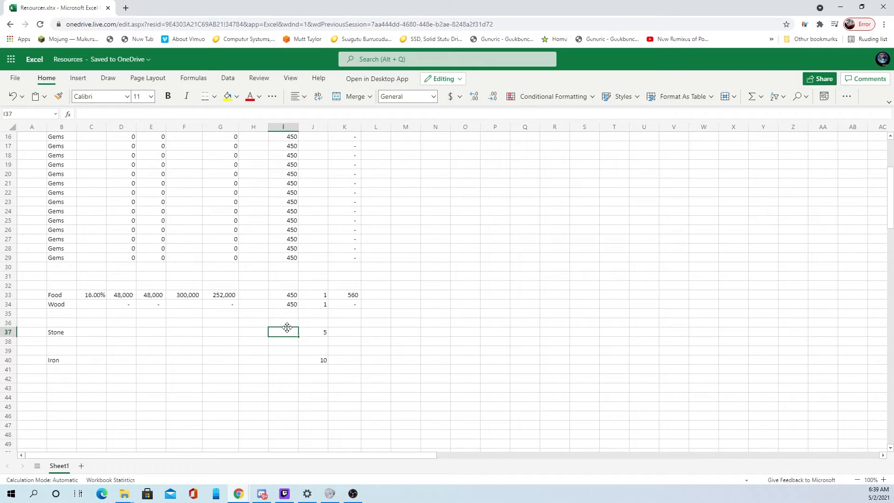
{"action": "left_click_drag", "start_coordinate": [291, 220], "coordinate": [291, 211]}
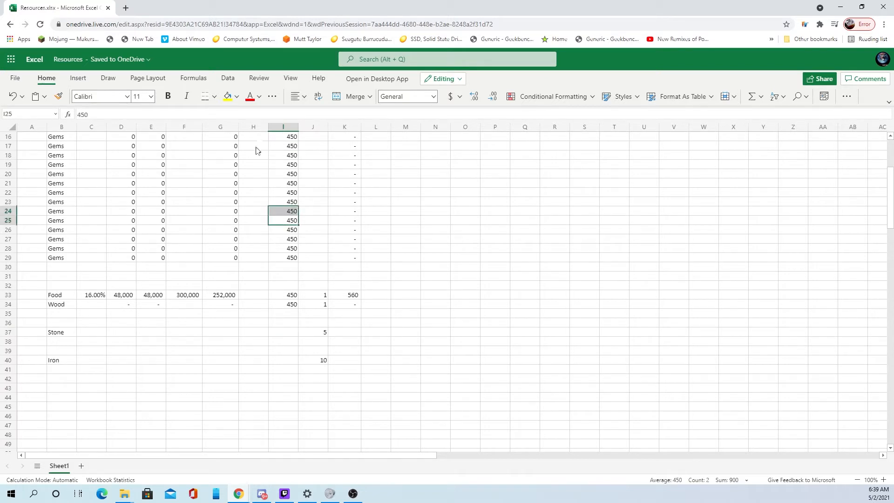
{"action": "left_click", "coordinate": [295, 294]}
{"action": "type", "text": "30"}
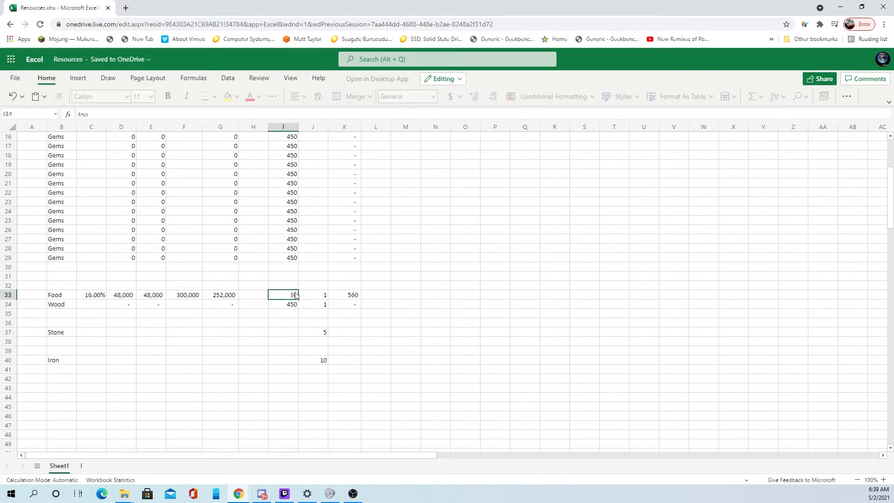
{"action": "type", "text": "3"}
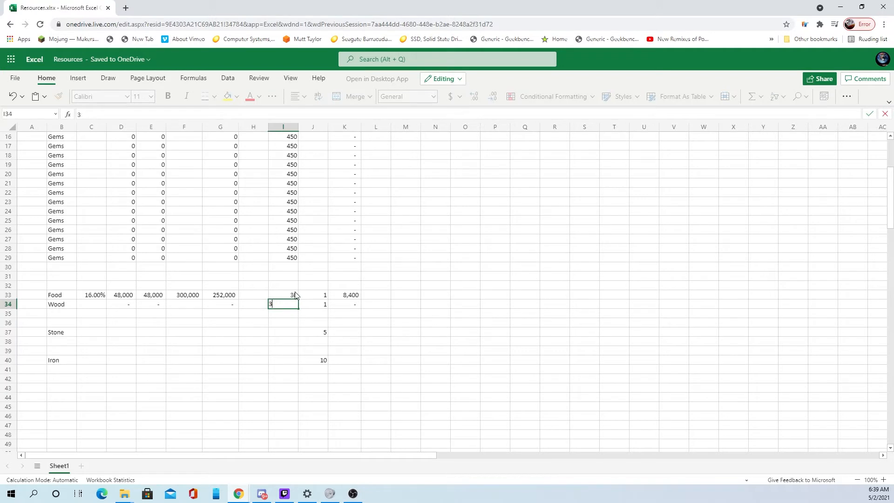
{"action": "type", "text": "020"}
{"action": "key", "text": "Up"}
{"action": "type", "text": "20"}
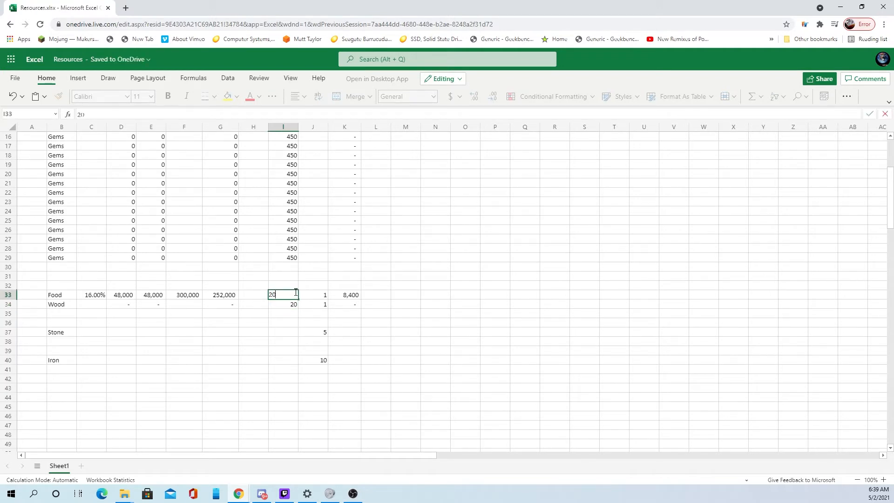
{"action": "key", "text": "Down"}
Step: Enter 20 as the divisor for the Stone row in I37 and the Iron row in I40
{"action": "key", "text": "Down"}
{"action": "key", "text": "Down"}
{"action": "key", "text": "Down"}
{"action": "type", "text": "20"}
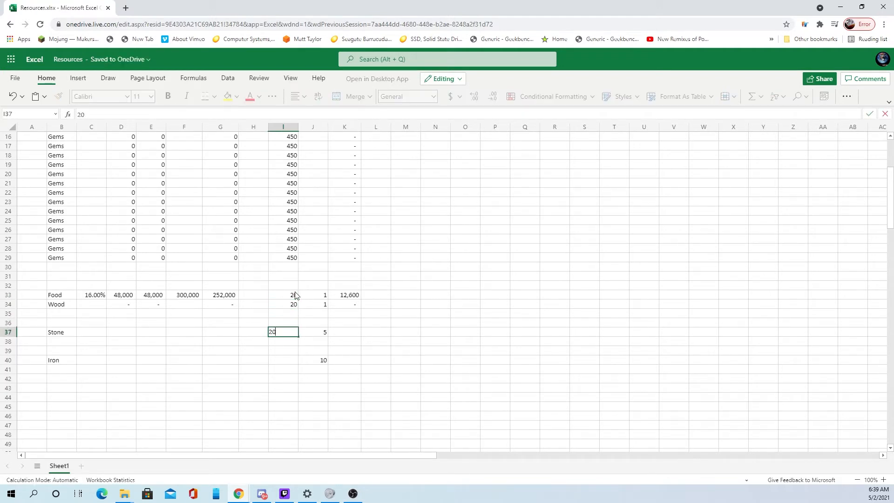
{"action": "key", "text": "Down"}
{"action": "key", "text": "Down"}
{"action": "key", "text": "Down"}
{"action": "key", "text": "Down"}
{"action": "key", "text": "Up"}
{"action": "type", "text": "20"}
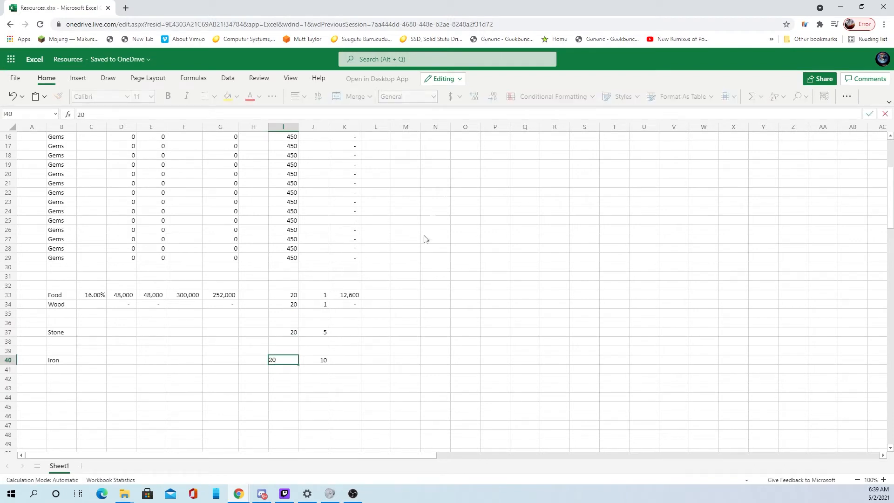
{"action": "left_click", "coordinate": [415, 302]}
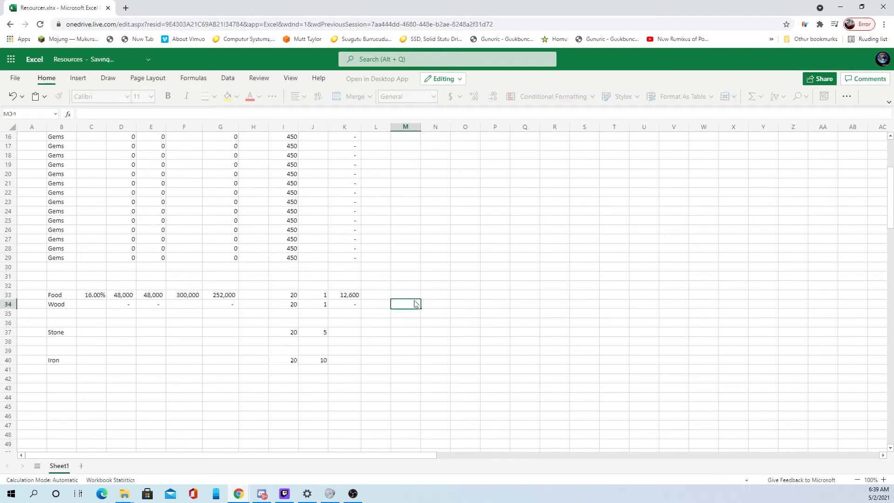
Step: Review the Food row's result formula in K33 and the cells it references
{"action": "left_click", "coordinate": [297, 294]}
{"action": "left_click", "coordinate": [349, 296]}
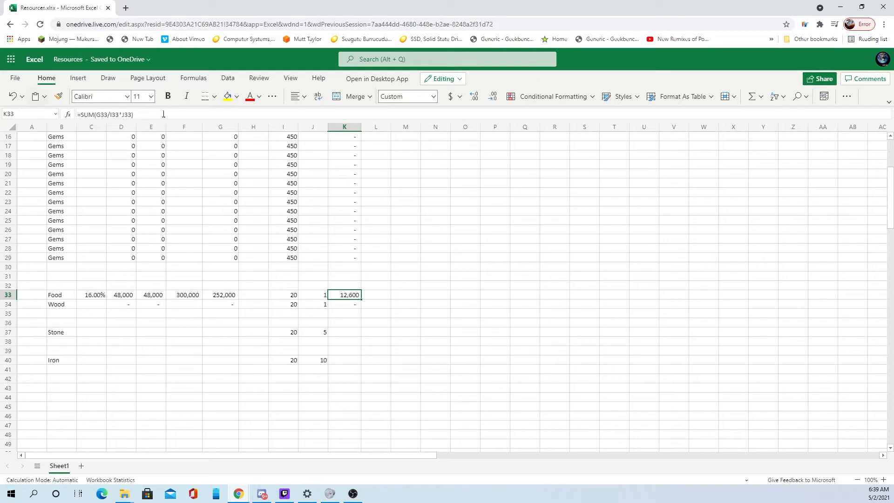
{"action": "left_click", "coordinate": [110, 114]}
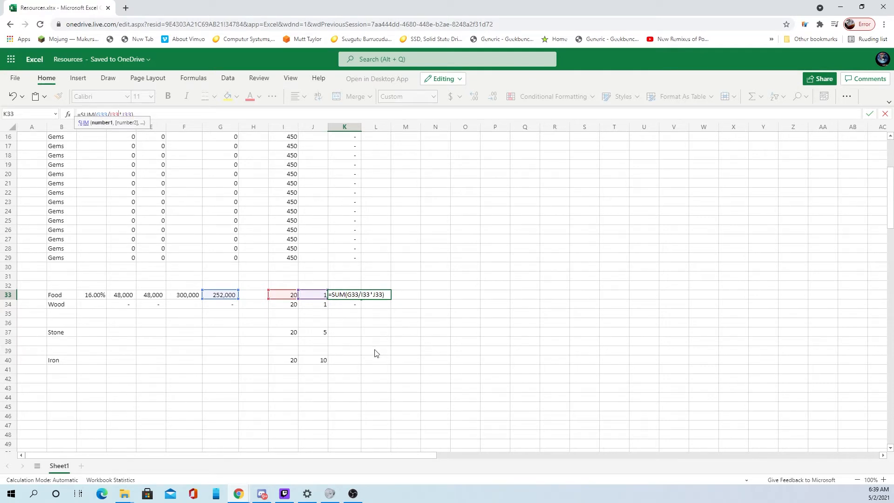
{"action": "key", "text": "Return"}
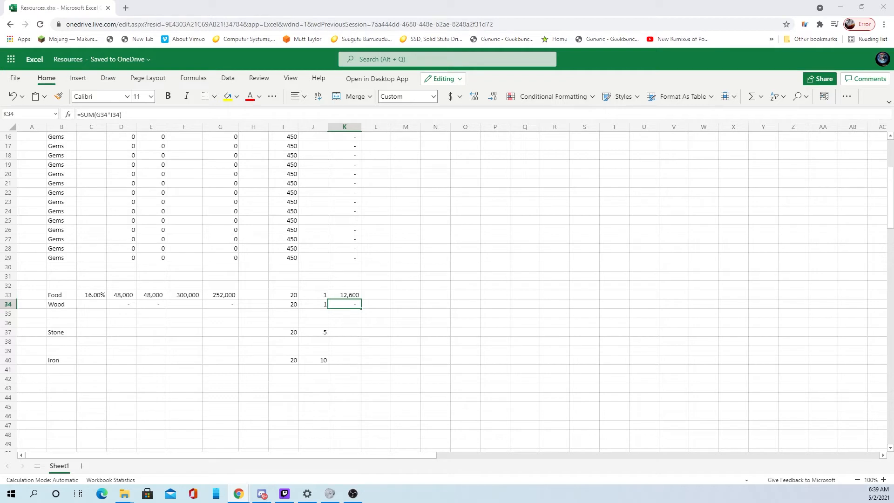
{"action": "left_click", "coordinate": [353, 301]}
{"action": "left_click", "coordinate": [353, 297]}
{"action": "left_click", "coordinate": [119, 115]}
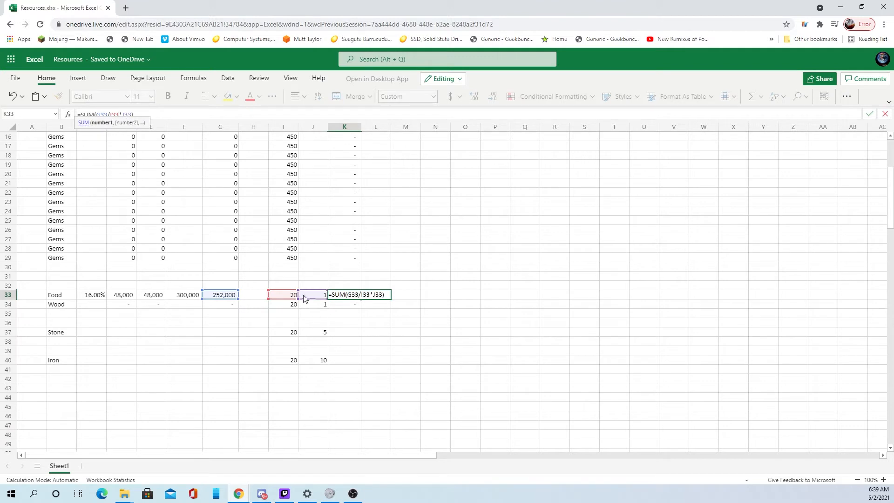
{"action": "key", "text": "Return"}
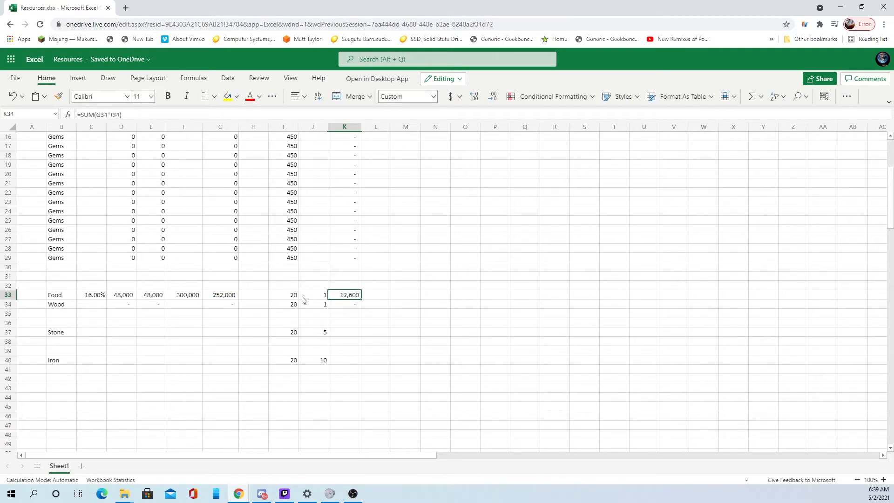
Step: Copy the Food row's result formula from K33 to the Wood, Stone and Iron rows in K34, K37 and K40
{"action": "key", "text": "Up"}
{"action": "key", "text": "ctrl+c"}
{"action": "key", "text": "Down"}
{"action": "key", "text": "ctrl+v"}
{"action": "key", "text": "Down"}
{"action": "key", "text": "Down"}
{"action": "key", "text": "Down"}
{"action": "key", "text": "Down"}
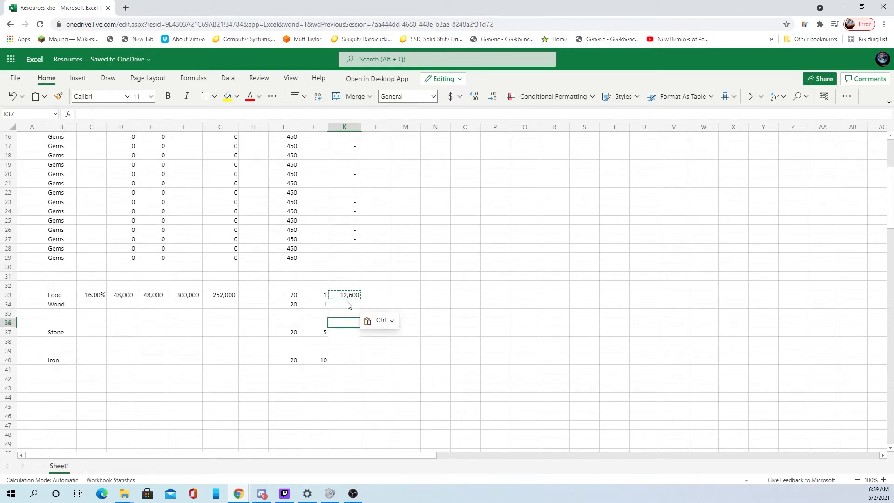
{"action": "key", "text": "Up"}
{"action": "key", "text": "ctrl+v"}
{"action": "key", "text": "Down"}
{"action": "key", "text": "Down"}
{"action": "key", "text": "Down"}
{"action": "key", "text": "ctrl+v"}
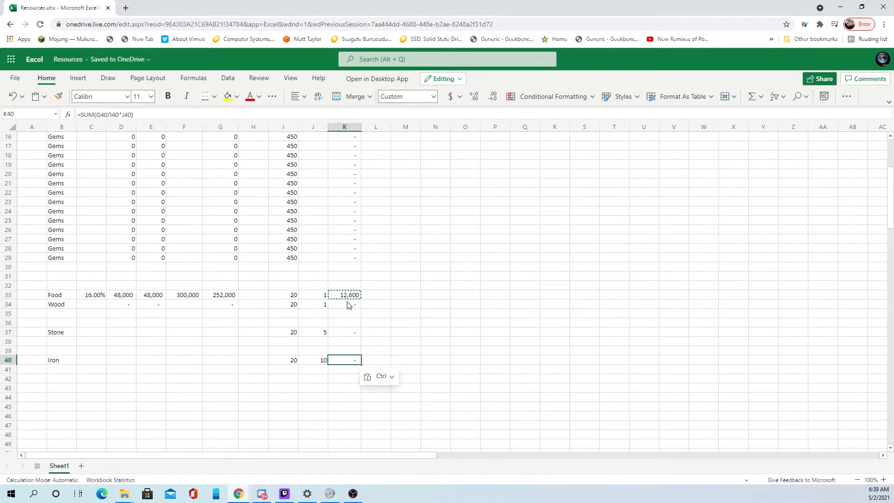
Step: Set the Stone row's percentage in cell C37 to 22.00%
{"action": "left_click", "coordinate": [148, 348]}
{"action": "left_click", "coordinate": [85, 332]}
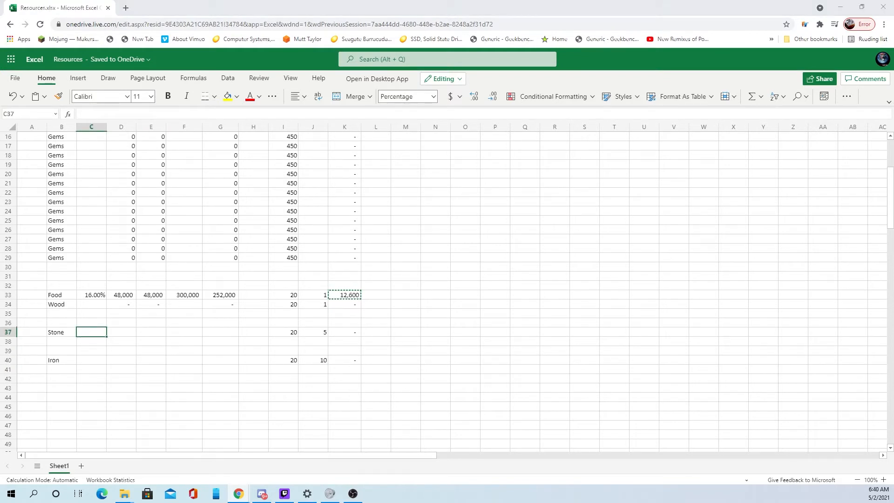
{"action": "left_click", "coordinate": [90, 333]}
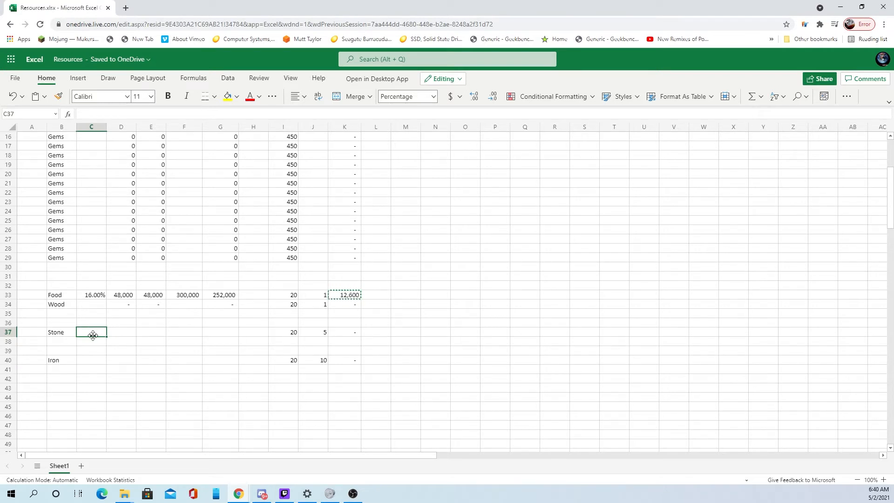
{"action": "type", "text": "22"}
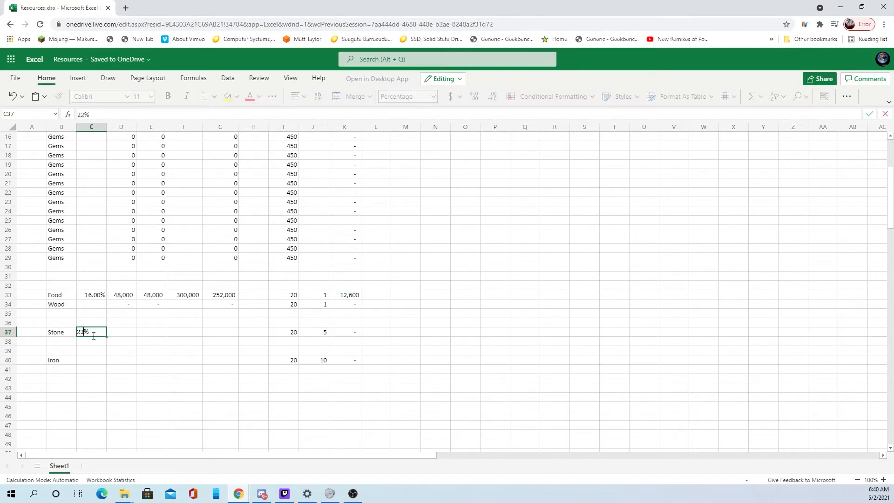
{"action": "type", "text": ".00"}
{"action": "key", "text": "Tab"}
Step: Enter 72000 as the Stone row's amount in cell F37
{"action": "key", "text": "Tab"}
{"action": "key", "text": "Tab"}
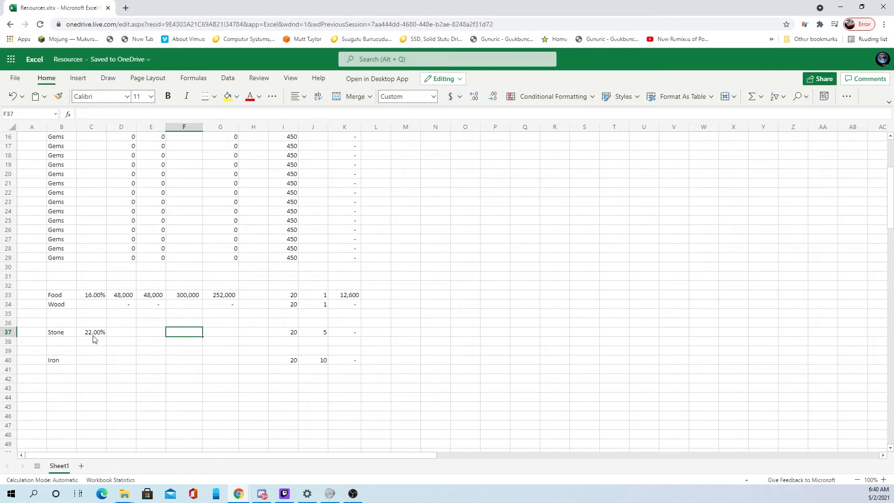
{"action": "type", "text": "72"}
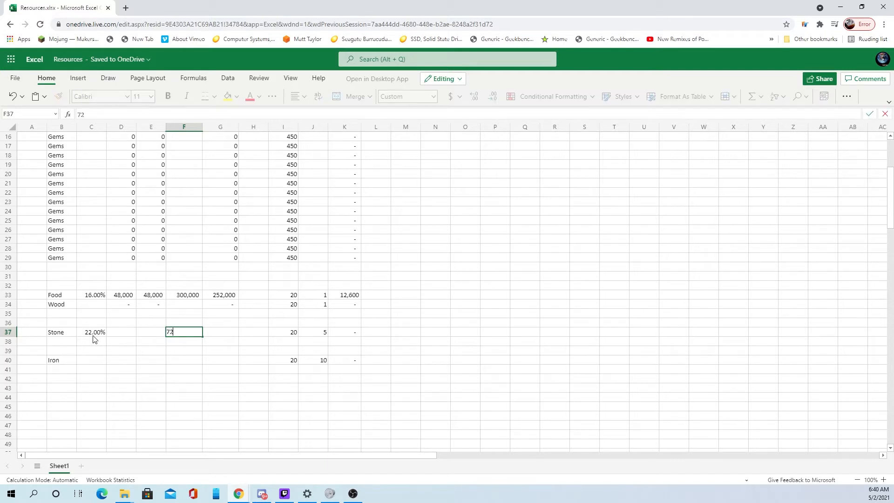
{"action": "type", "text": "000"}
{"action": "key", "text": "Return"}
Step: Inspect the Stone row's result formula in K37 and the cells it references
{"action": "key", "text": "Up"}
{"action": "key", "text": "Tab"}
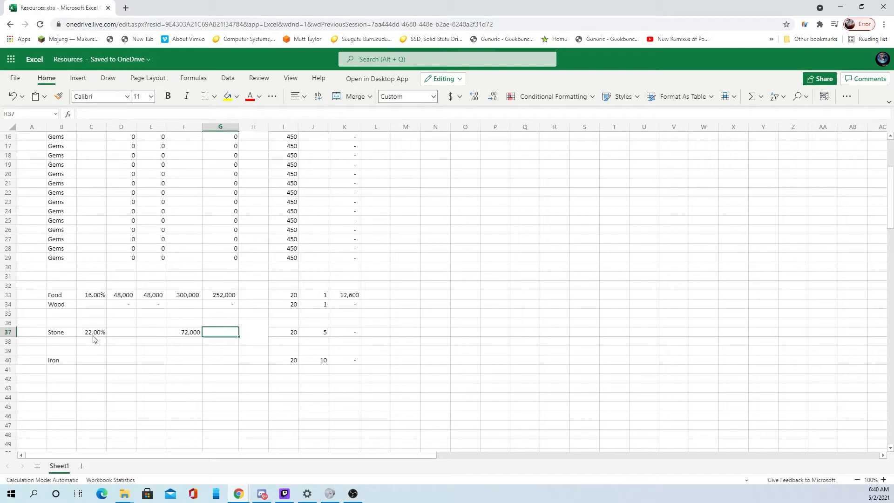
{"action": "key", "text": "Tab"}
{"action": "key", "text": "Tab"}
{"action": "key", "text": "Tab"}
{"action": "key", "text": "Tab"}
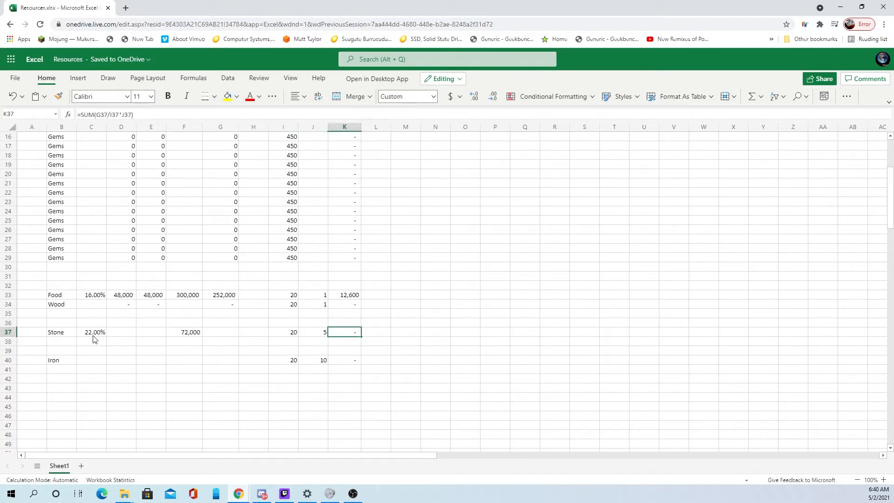
{"action": "left_click", "coordinate": [112, 114]}
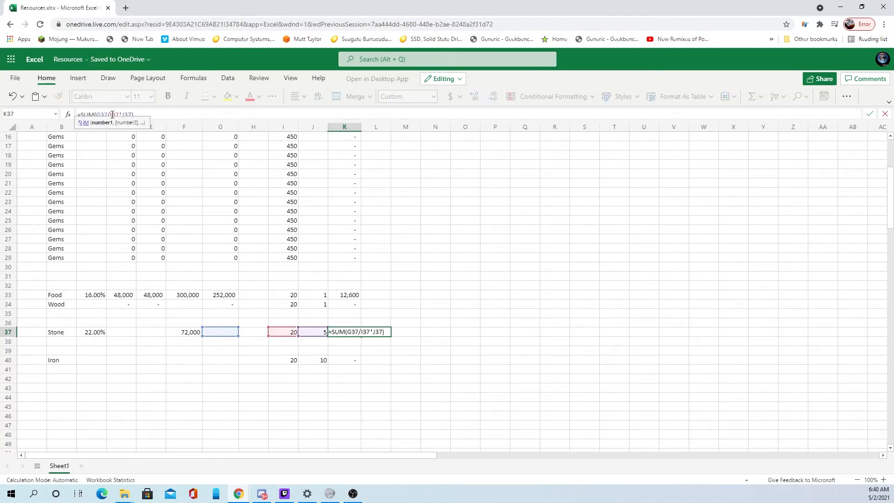
{"action": "key", "text": "Escape"}
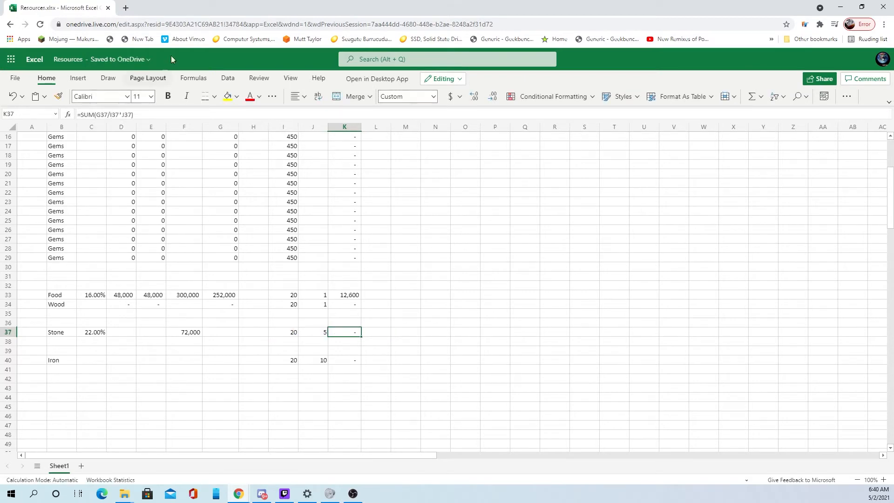
Step: Check the Food row's result formula in K33 for comparison with the Stone row
{"action": "left_click", "coordinate": [216, 334]}
{"action": "scroll", "coordinate": [219, 356], "scroll_direction": "up", "scroll_amount": 3}
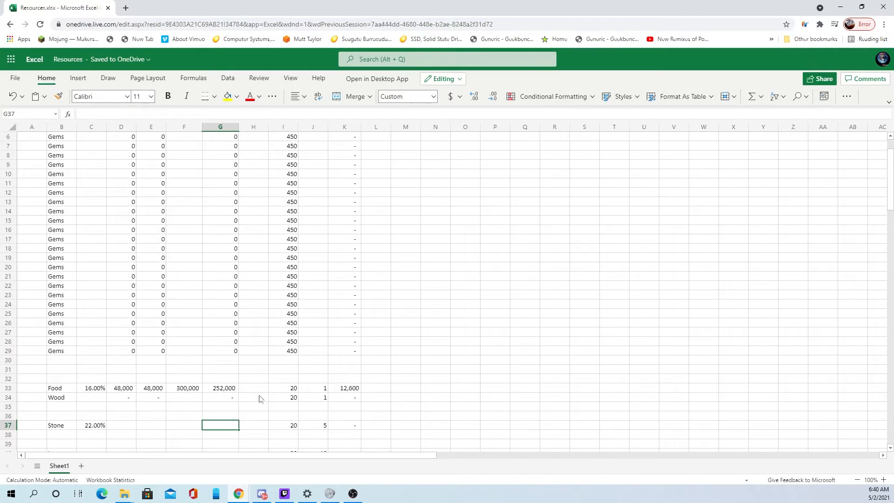
{"action": "left_click", "coordinate": [339, 392]}
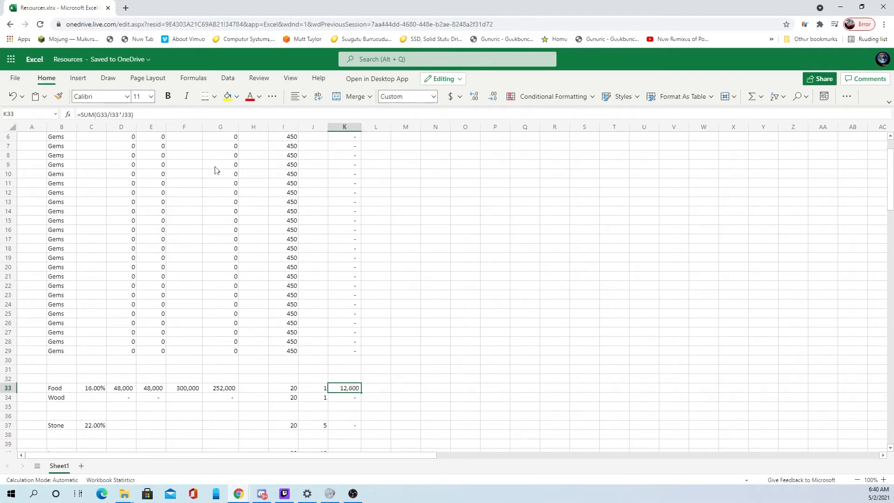
{"action": "left_click", "coordinate": [135, 115]}
{"action": "key", "text": "Return"}
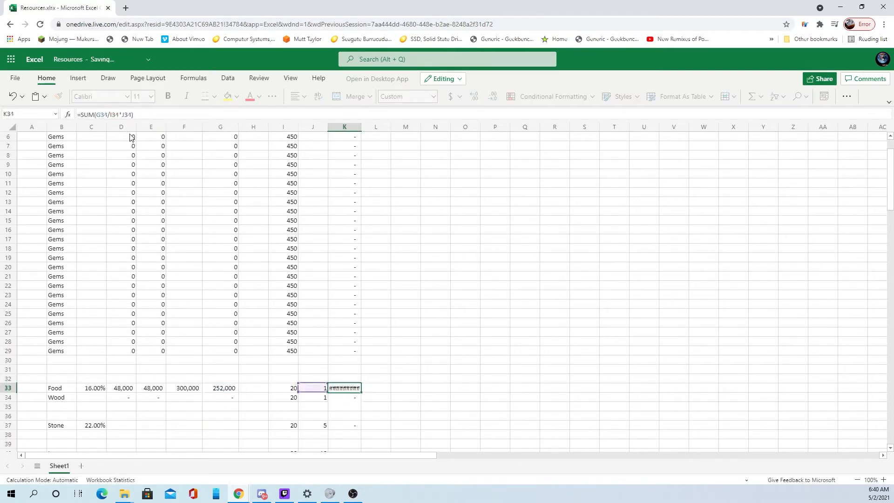
Step: Copy the Wood row's deduction and remainder formulas from D34:G34 to the Stone row in D37:G37
{"action": "scroll", "coordinate": [200, 405], "scroll_direction": "down", "scroll_amount": 2}
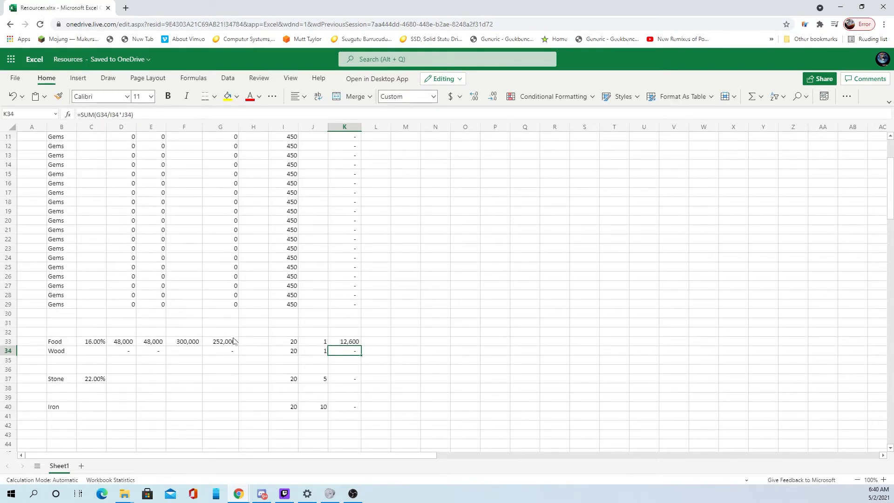
{"action": "left_click_drag", "start_coordinate": [90, 343], "coordinate": [231, 357]}
{"action": "left_click", "coordinate": [140, 389]}
{"action": "key", "text": "ctrl+c"}
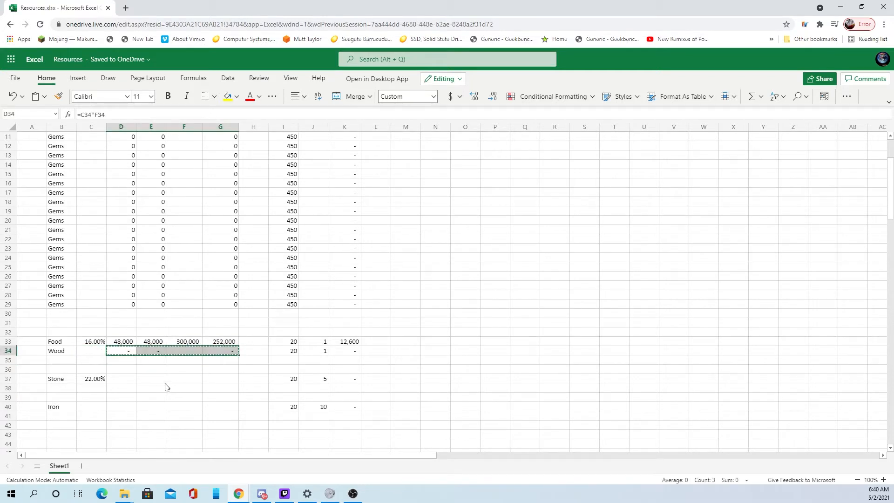
{"action": "left_click", "coordinate": [121, 378]}
{"action": "key", "text": "ctrl+v"}
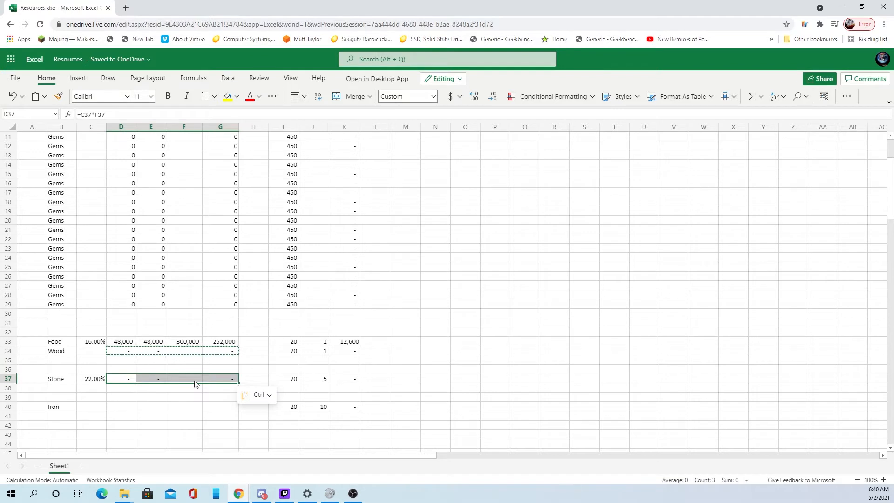
Step: Enter 720,000 as the Stone row's amount in cell F37
{"action": "left_click", "coordinate": [193, 380]}
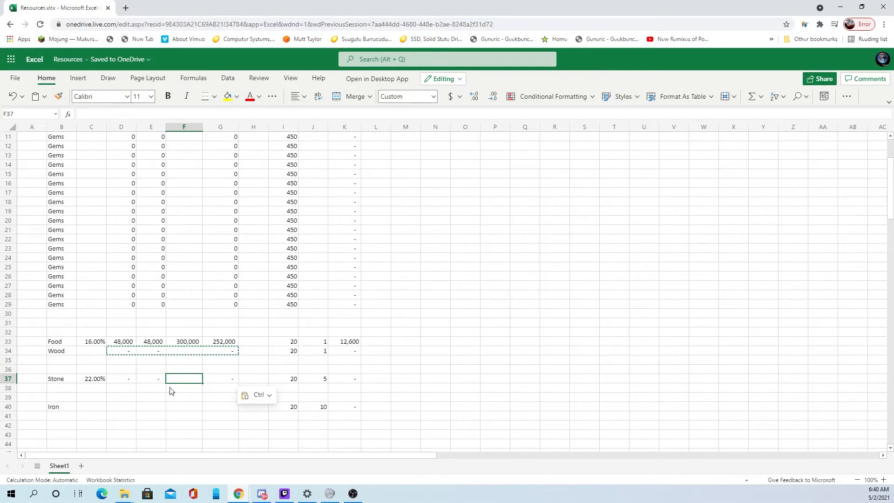
{"action": "type", "text": "72"}
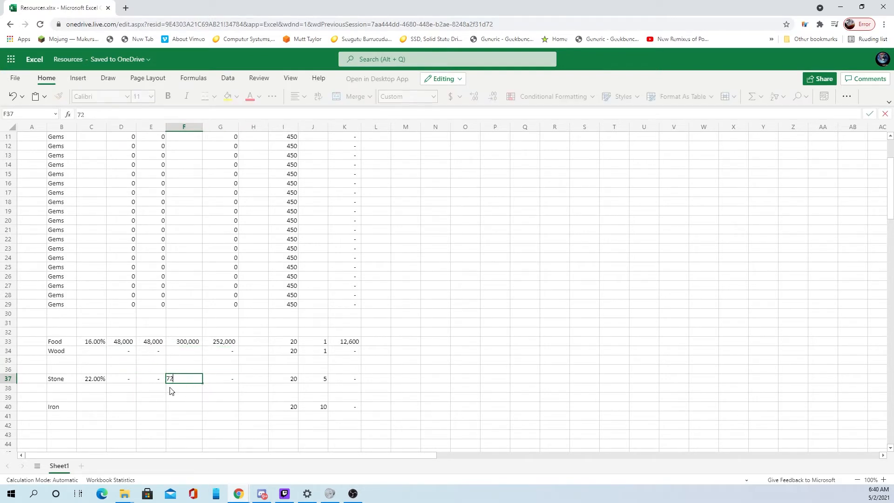
{"action": "type", "text": "0,000"}
{"action": "key", "text": "Return"}
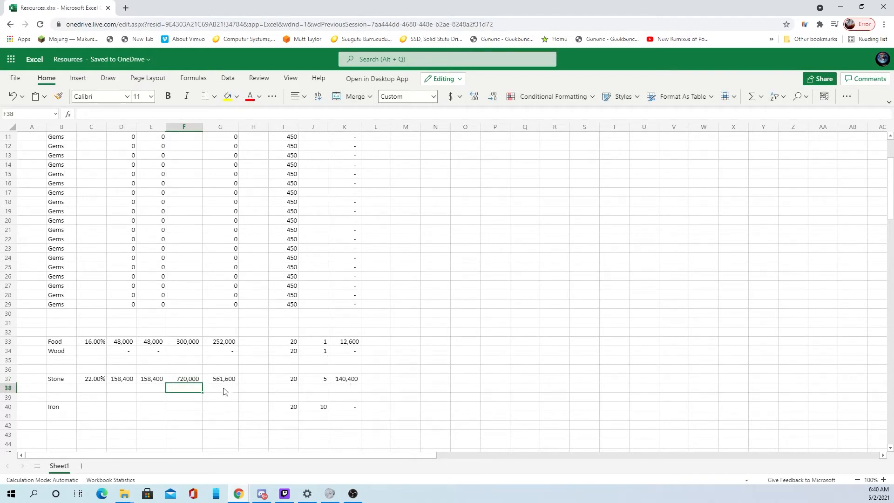
Step: Change the Stone row's amount in cell F37 to 72000
{"action": "left_click", "coordinate": [195, 381]}
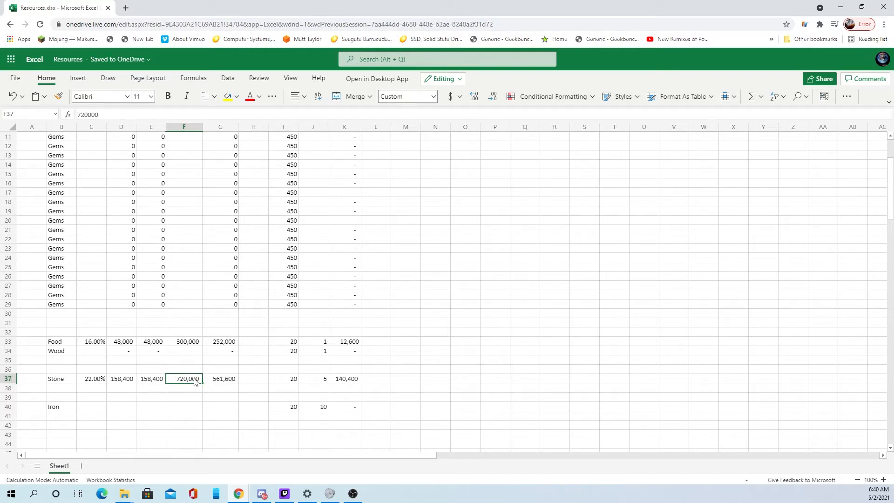
{"action": "type", "text": "72"}
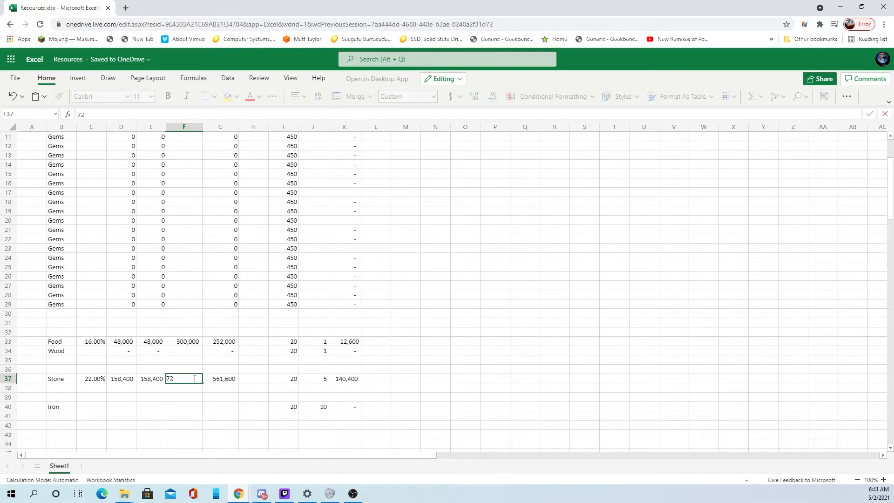
{"action": "type", "text": "000"}
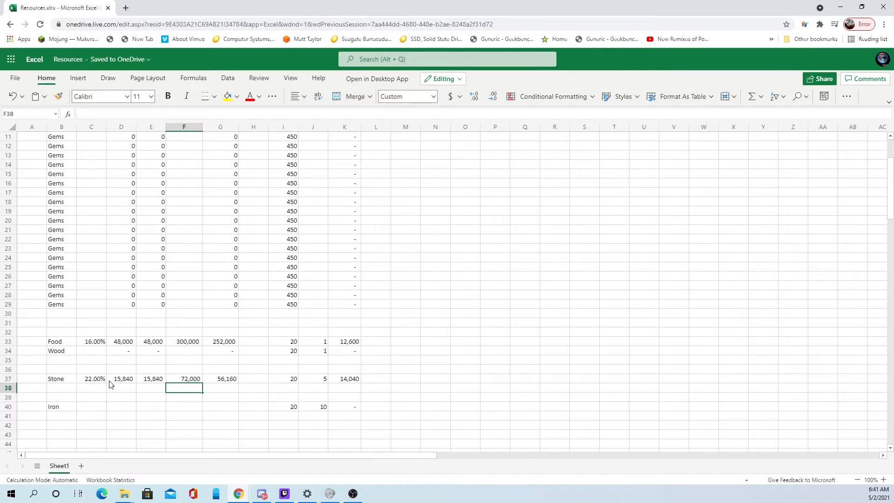
{"action": "left_click", "coordinate": [154, 407]}
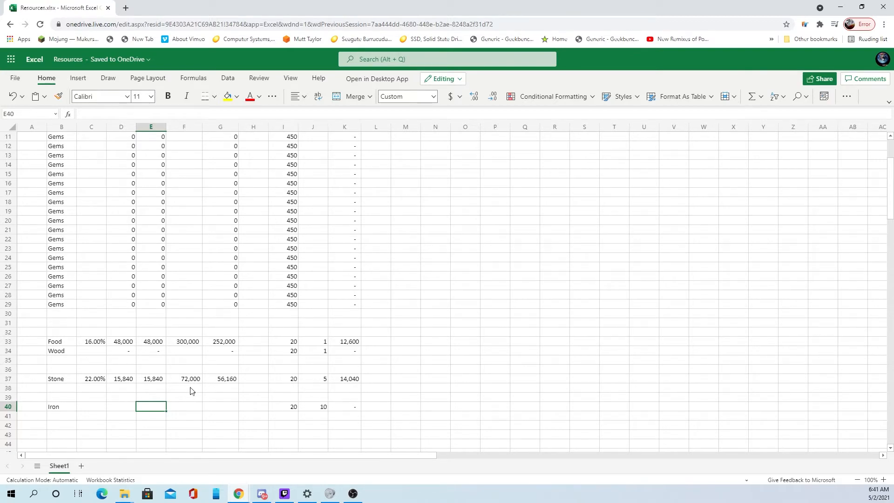
Step: Clear the Stone row's percentage in C37 and undo the deletion
{"action": "left_click", "coordinate": [97, 380]}
{"action": "key", "text": "Delete"}
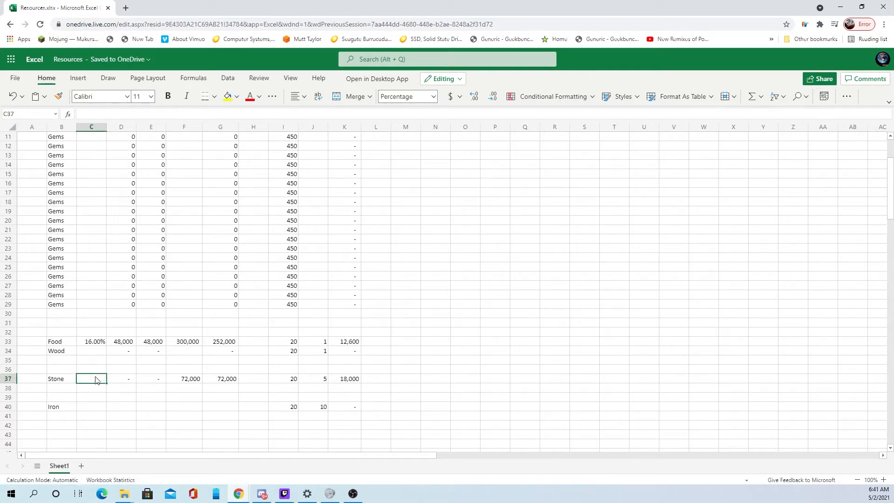
{"action": "key", "text": "ctrl+z"}
Step: Enter 300,000 as the Wood row's amount in cell F34
{"action": "left_click", "coordinate": [206, 352]}
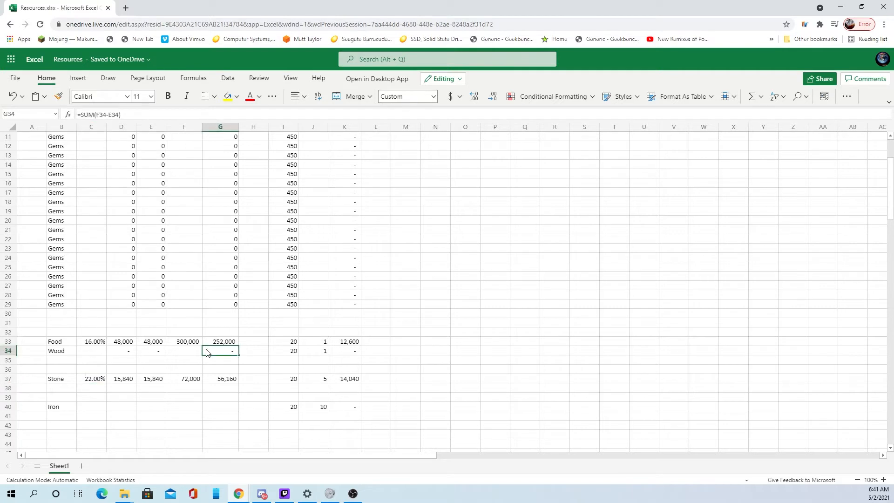
{"action": "key", "text": "Left"}
{"action": "type", "text": "30000"}
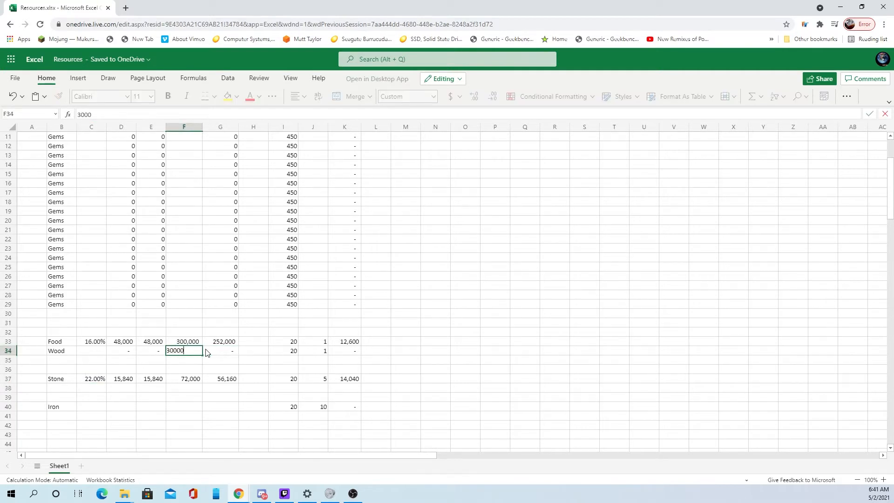
{"action": "key", "text": "Return"}
{"action": "key", "text": "Up"}
{"action": "type", "text": "3"}
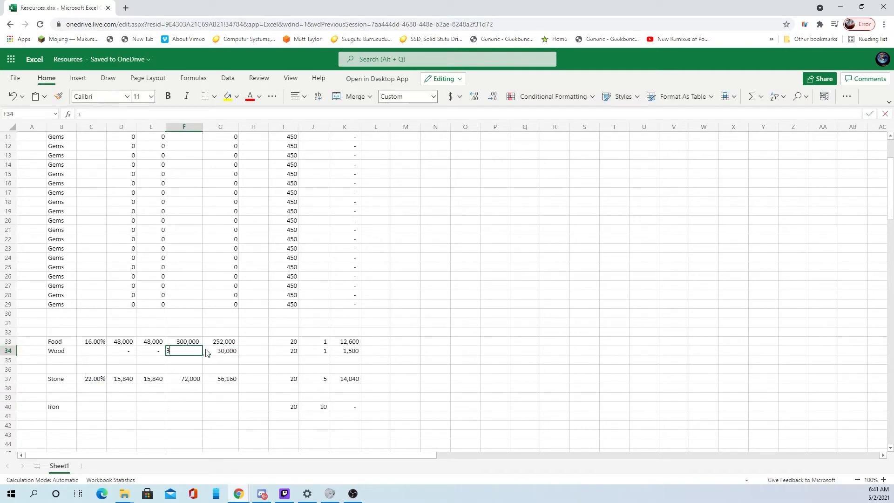
{"action": "type", "text": "00,000"}
{"action": "key", "text": "Return"}
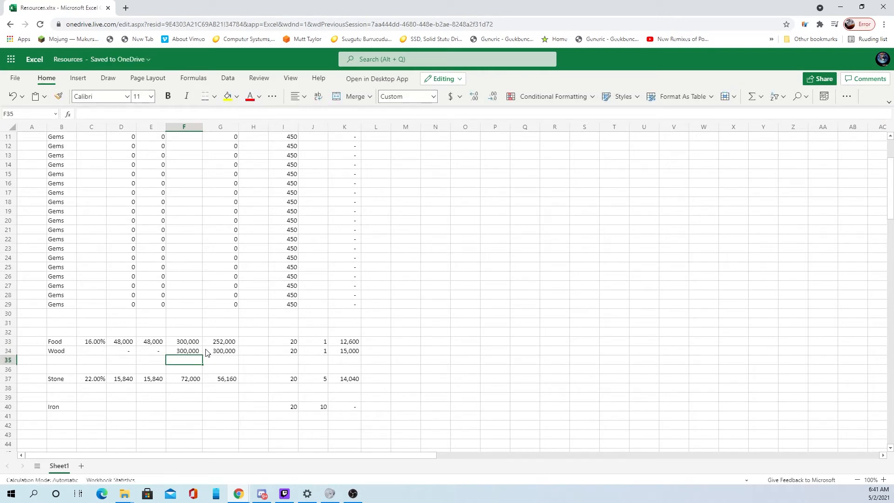
Step: Set the Iron row's percentage in cell C40 to 17.5%
{"action": "scroll", "coordinate": [433, 347], "scroll_direction": "down", "scroll_amount": 2}
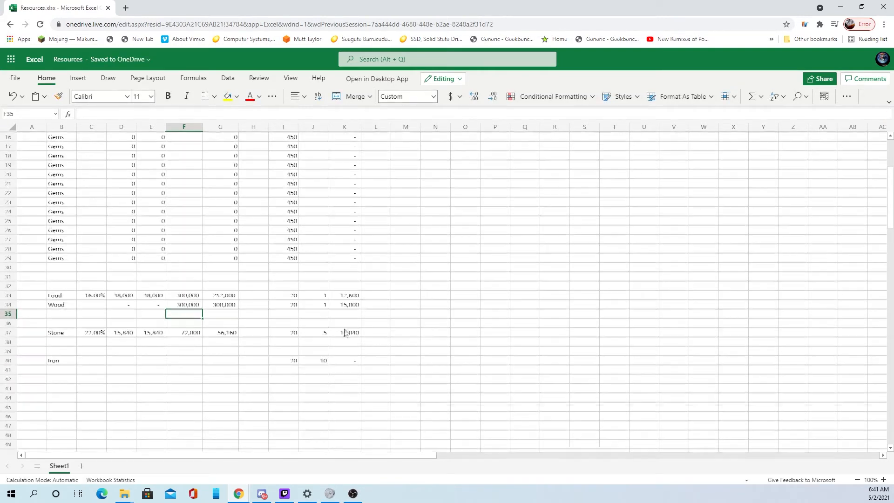
{"action": "left_click", "coordinate": [85, 364]}
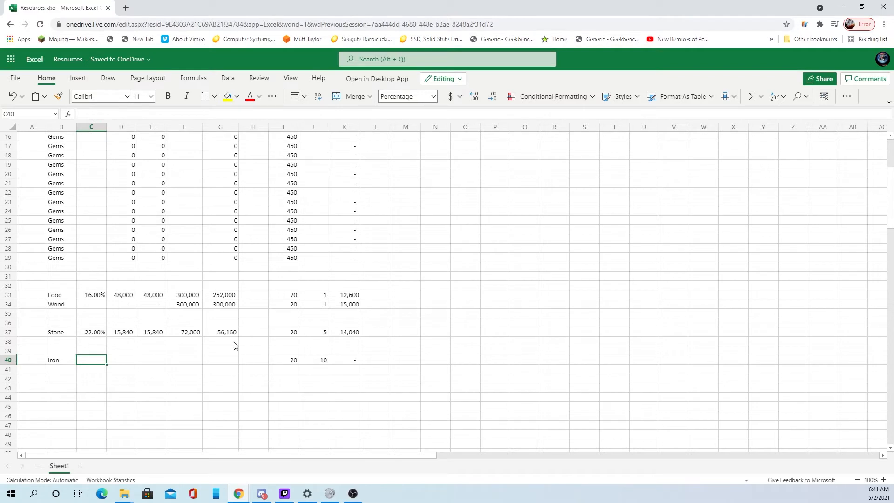
{"action": "left_click", "coordinate": [252, 362]}
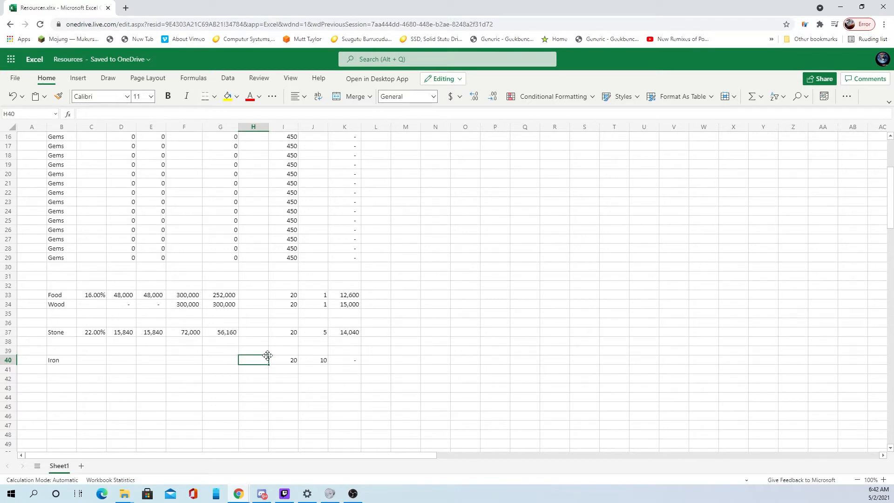
{"action": "left_click", "coordinate": [94, 363]}
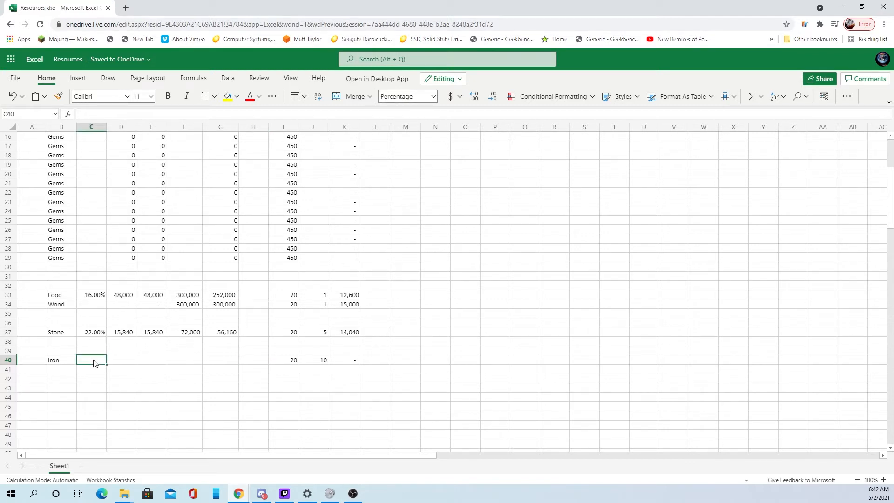
{"action": "type", "text": "17"}
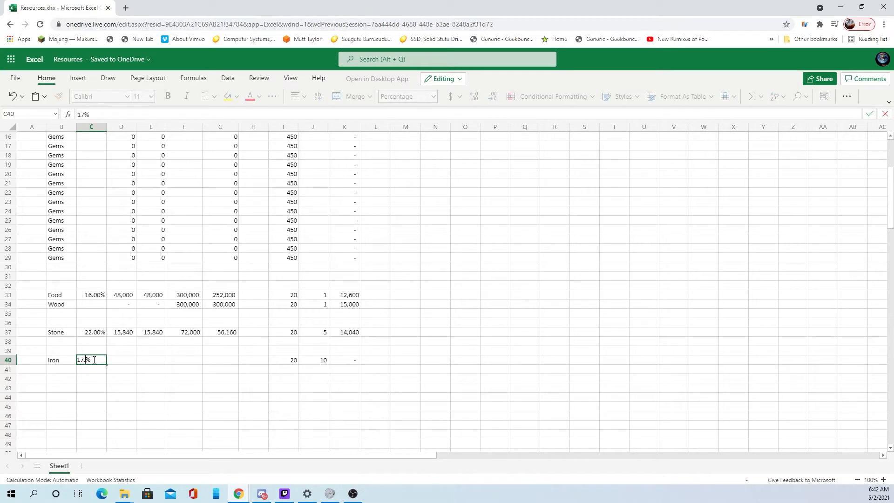
{"action": "type", "text": ".25"}
{"action": "key", "text": "BackSpace"}
{"action": "key", "text": "BackSpace"}
{"action": "type", "text": "5"}
{"action": "key", "text": "Tab"}
{"action": "key", "text": "Tab"}
{"action": "key", "text": "Tab"}
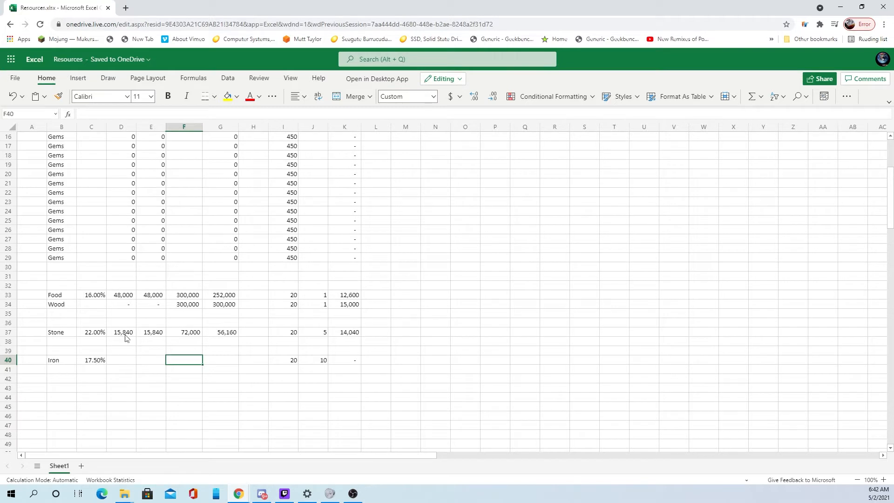
Step: Copy the Stone row's amount and deduction formulas from D37:G37 to the Iron row in D40:G40
{"action": "left_click_drag", "start_coordinate": [125, 333], "coordinate": [215, 333]}
{"action": "key", "text": "ctrl+c"}
{"action": "left_click", "coordinate": [124, 361]}
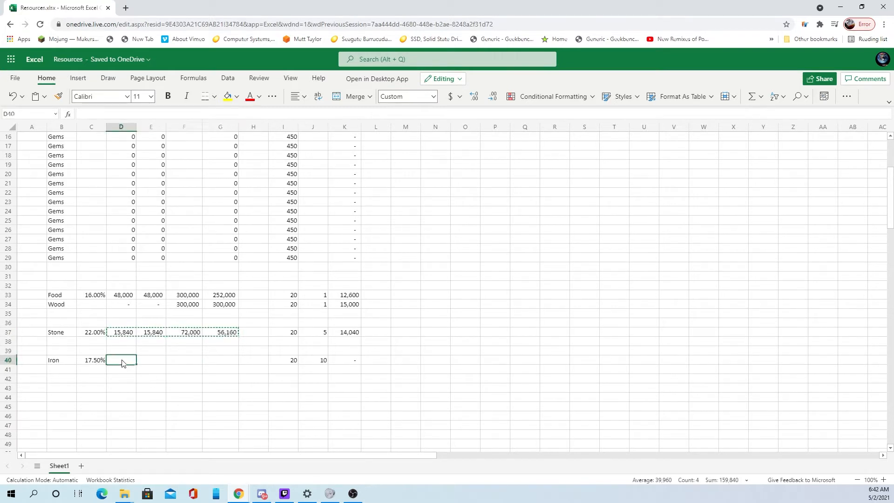
{"action": "key", "text": "ctrl+v"}
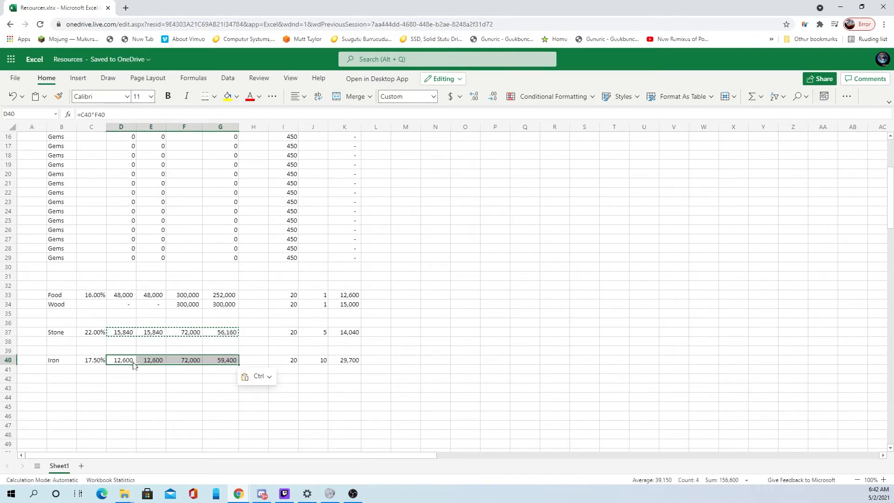
Step: Replace the Iron row's amount in cell F40 with 30,000
{"action": "left_click", "coordinate": [187, 363]}
{"action": "key", "text": "Delete"}
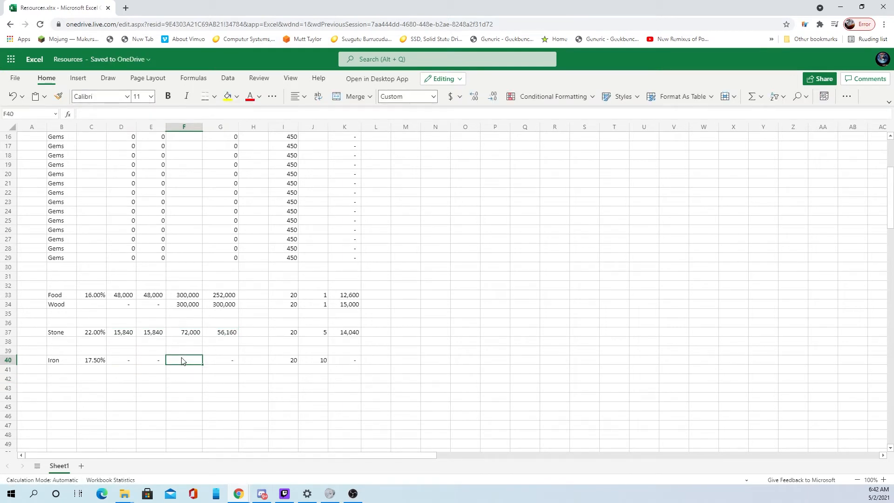
{"action": "type", "text": "30000"}
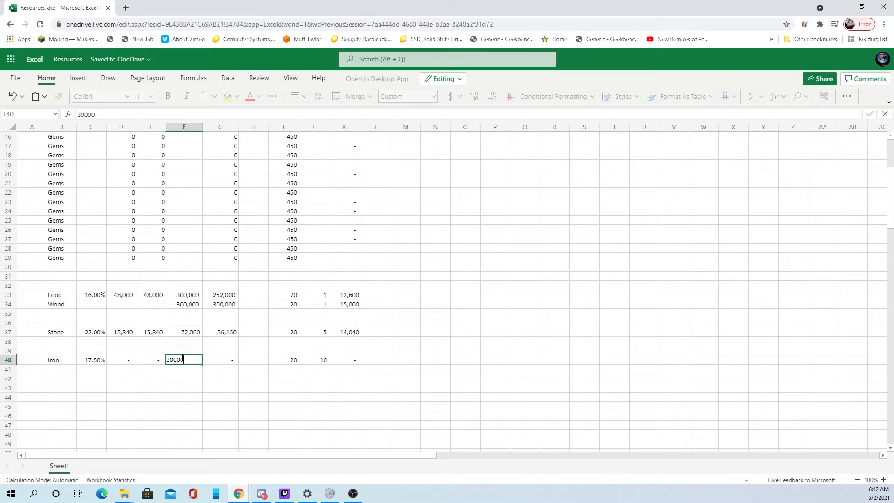
{"action": "key", "text": "Return"}
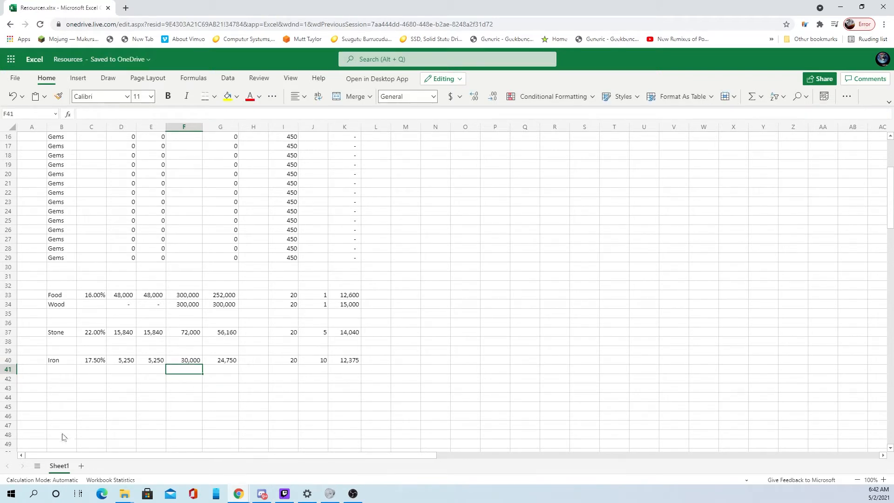
Step: Enter 247400 as a manual amount for the Iron row in cell H40
{"action": "left_click", "coordinate": [232, 361]}
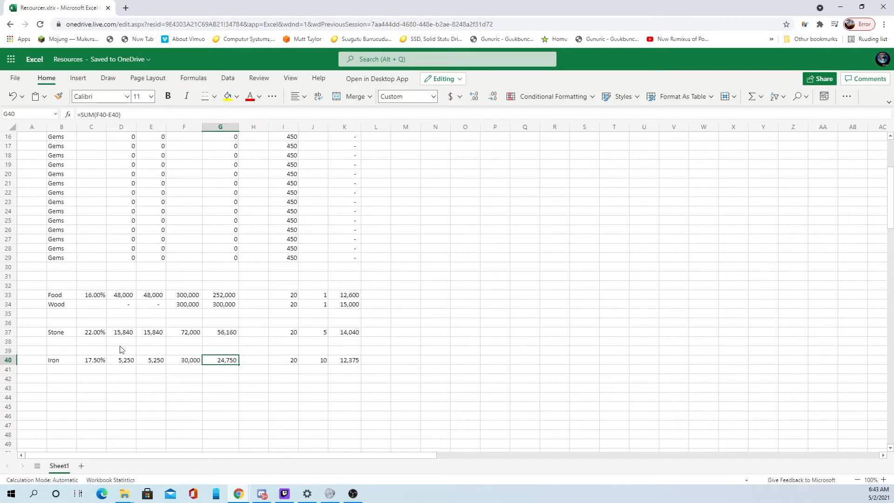
{"action": "left_click", "coordinate": [260, 366]}
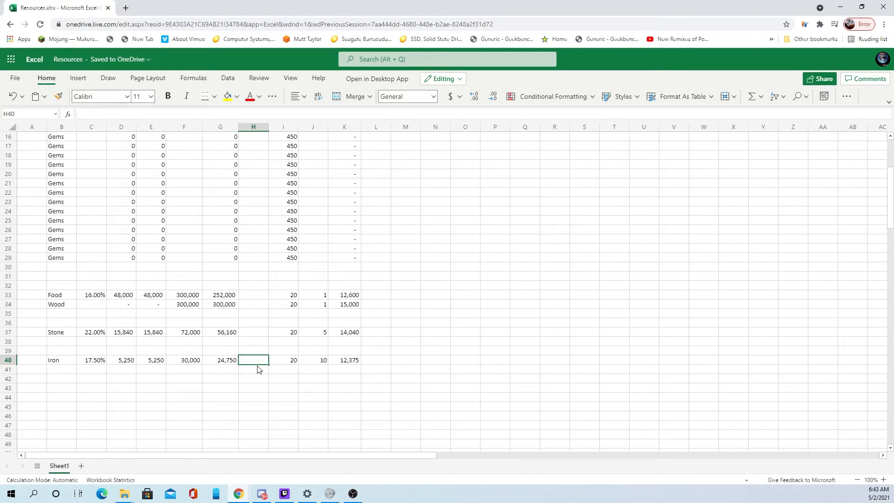
{"action": "left_click", "coordinate": [353, 362]}
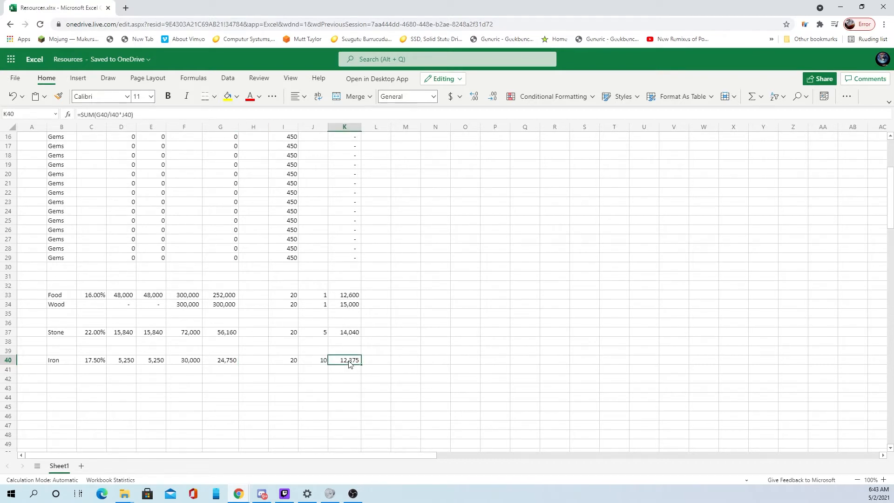
{"action": "key", "text": "Down"}
{"action": "left_click", "coordinate": [255, 358]}
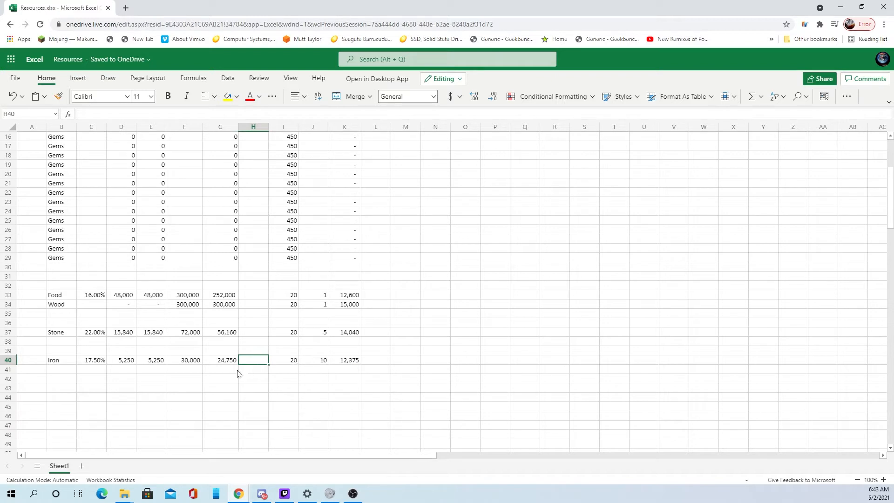
{"action": "type", "text": "247400"}
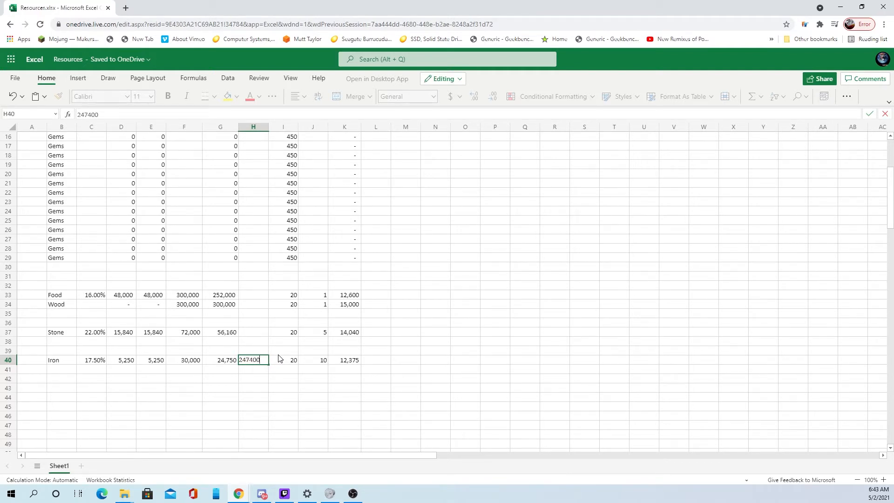
{"action": "key", "text": "Return"}
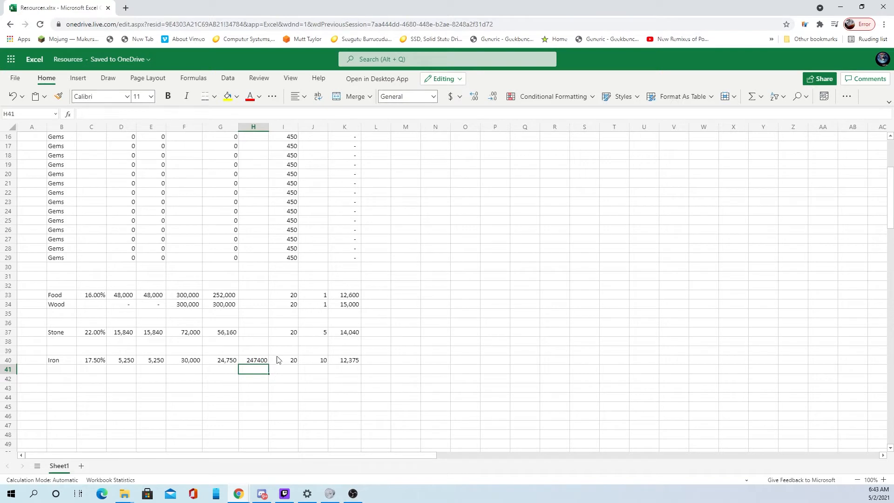
Step: Format cells H33:H40 with the Comma number style and no decimal places
{"action": "left_click", "coordinate": [257, 362]}
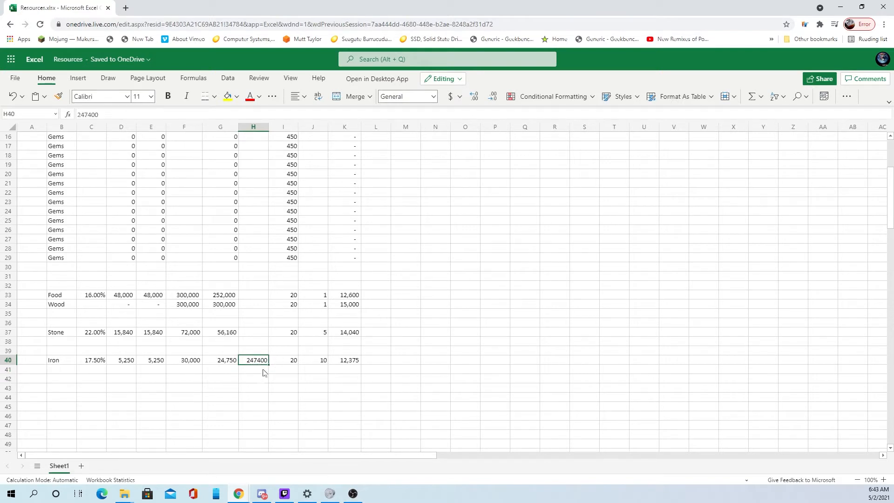
{"action": "left_click", "coordinate": [259, 294]}
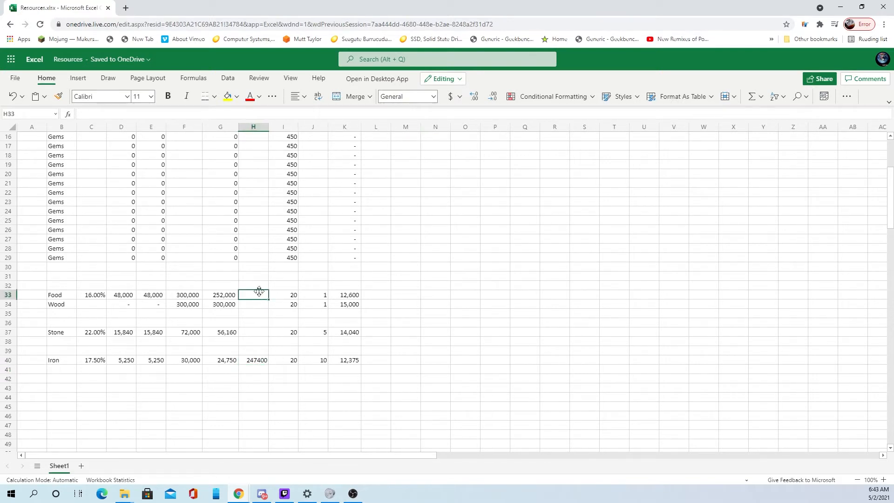
{"action": "left_click_drag", "start_coordinate": [258, 291], "coordinate": [258, 352]}
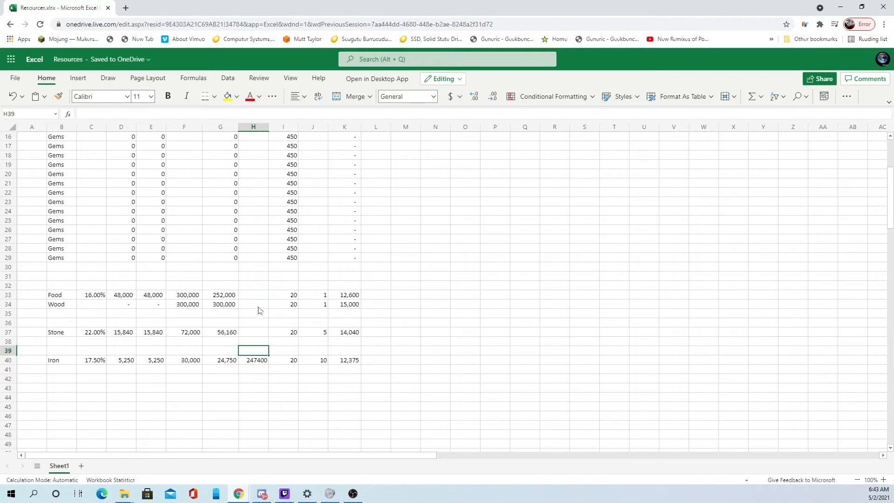
{"action": "left_click_drag", "start_coordinate": [258, 295], "coordinate": [257, 362]}
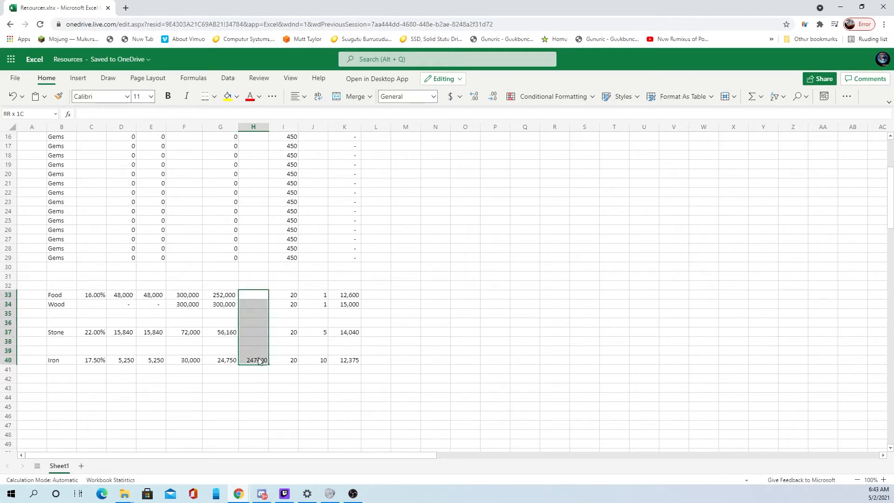
{"action": "left_click", "coordinate": [432, 96]}
{"action": "left_click", "coordinate": [410, 154]}
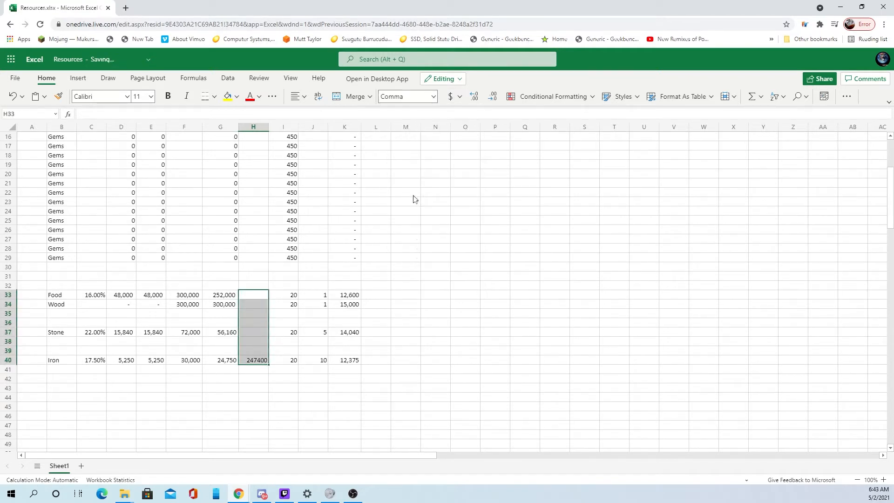
{"action": "double_click", "coordinate": [492, 97]}
{"action": "left_click", "coordinate": [497, 315]}
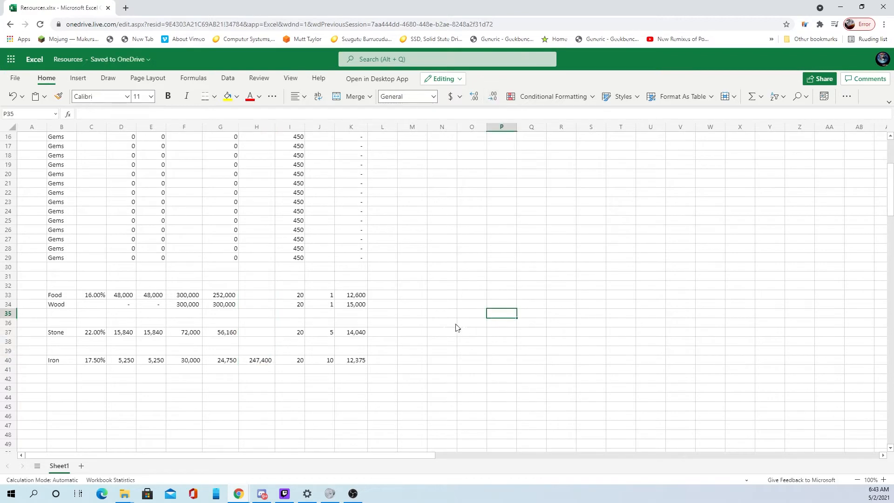
Step: Change the Iron row's formula in K40 to =SUM(H40/I40*J40) so it uses the manual amount
{"action": "left_click", "coordinate": [349, 359]}
{"action": "left_click", "coordinate": [112, 114]}
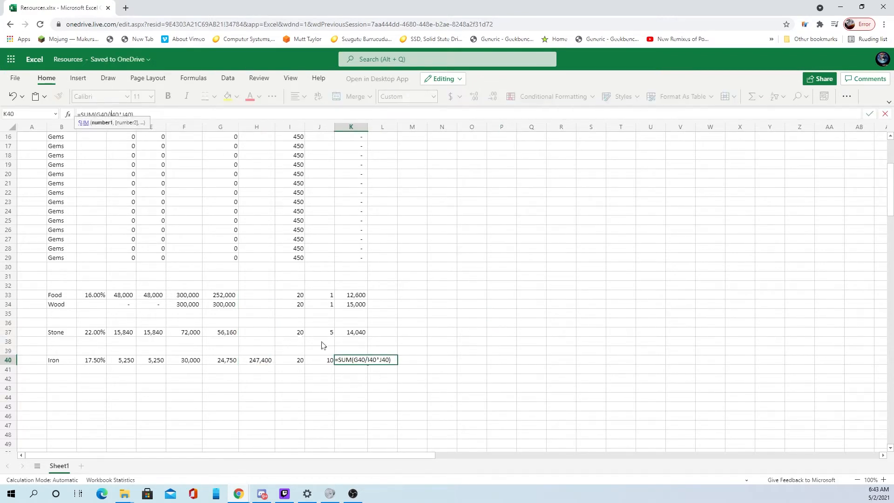
{"action": "left_click", "coordinate": [131, 113]}
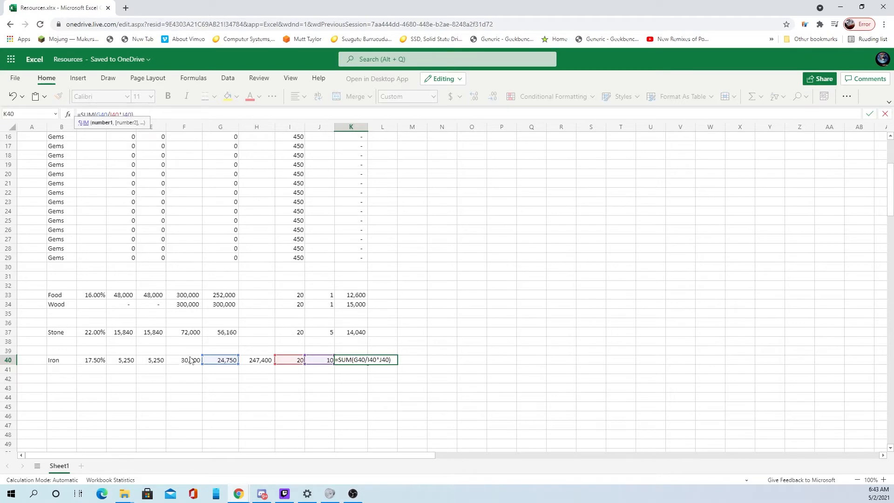
{"action": "left_click_drag", "start_coordinate": [219, 364], "coordinate": [244, 360]}
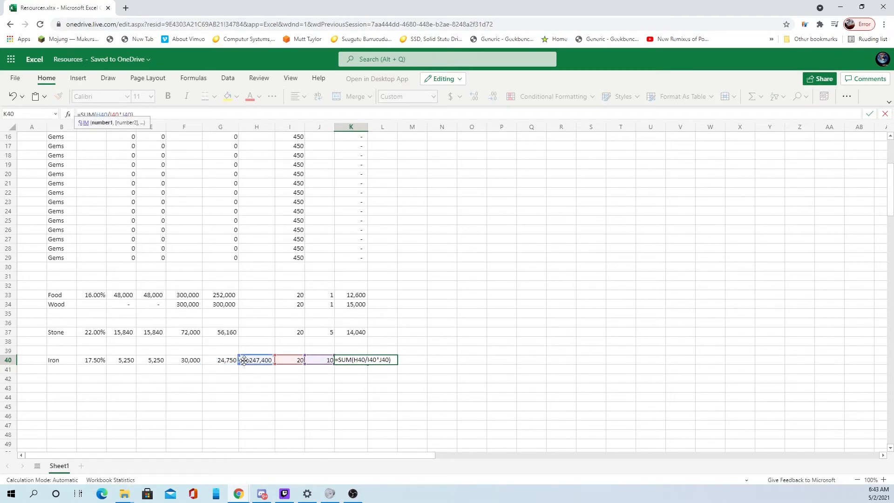
{"action": "key", "text": "Return"}
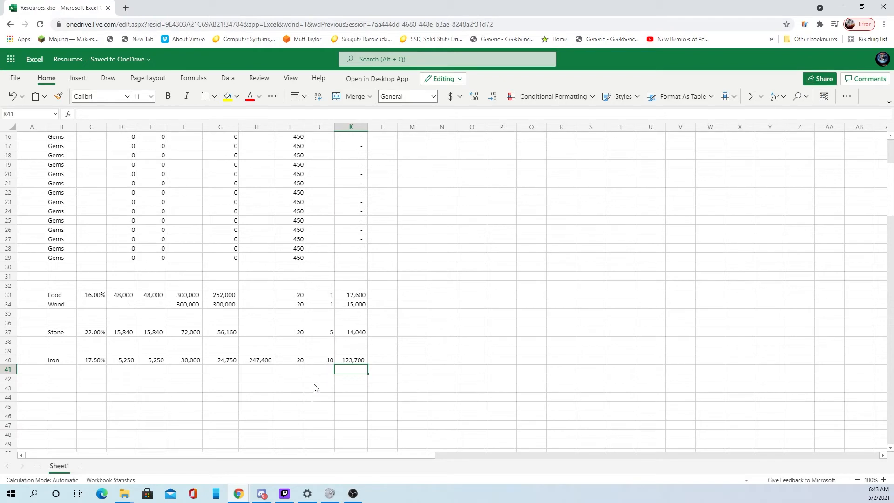
Step: Check which cells the Iron row's result formula in K40 refers to
{"action": "left_click", "coordinate": [344, 361]}
{"action": "left_click", "coordinate": [116, 114]}
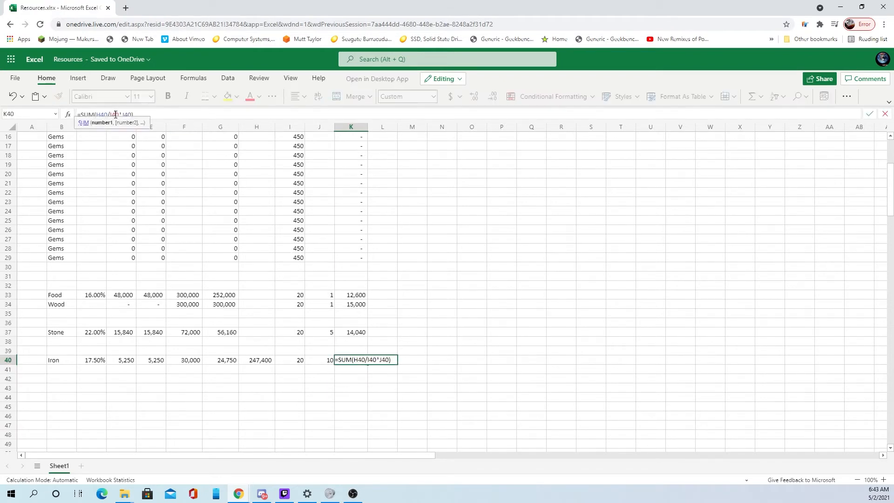
{"action": "key", "text": "Return"}
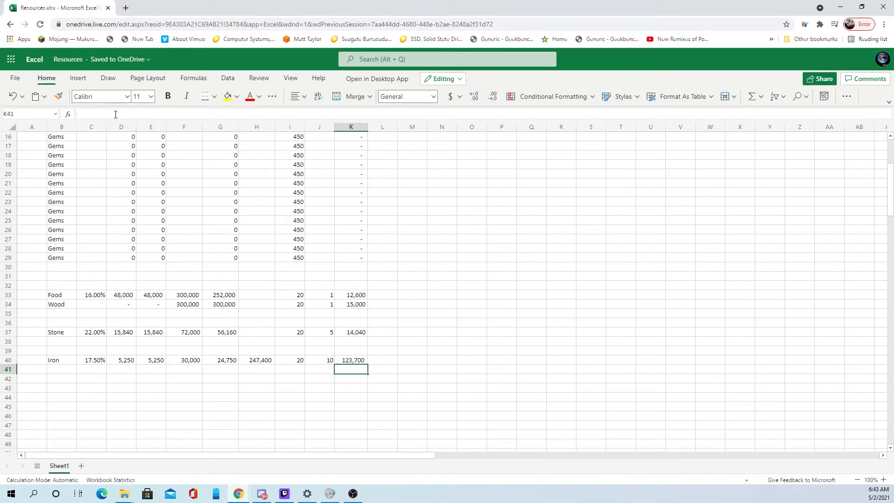
{"action": "key", "text": "Up"}
{"action": "left_click", "coordinate": [115, 115]}
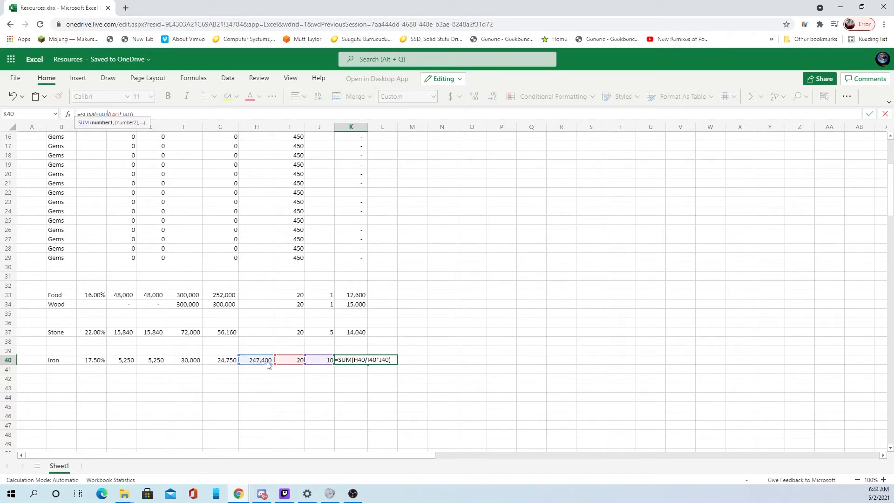
{"action": "key", "text": "Return"}
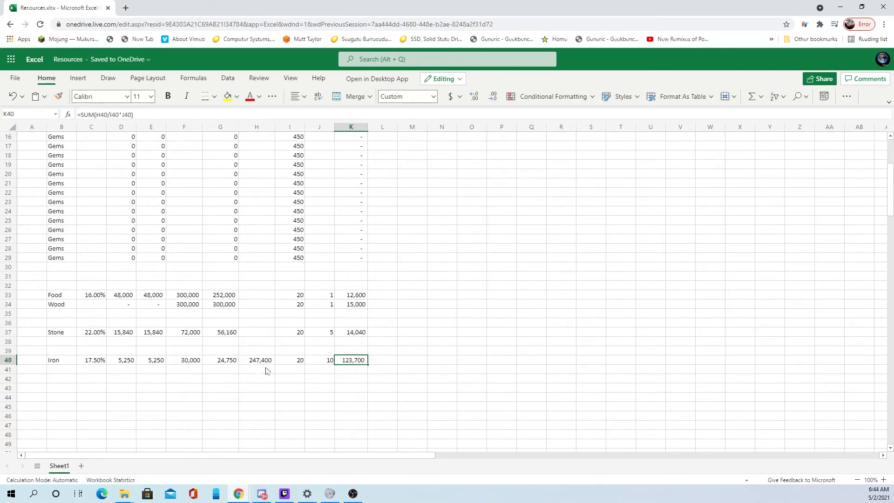
Step: Correct the Iron row's manual amount in cell H40 to 24,740
{"action": "left_click", "coordinate": [261, 362]}
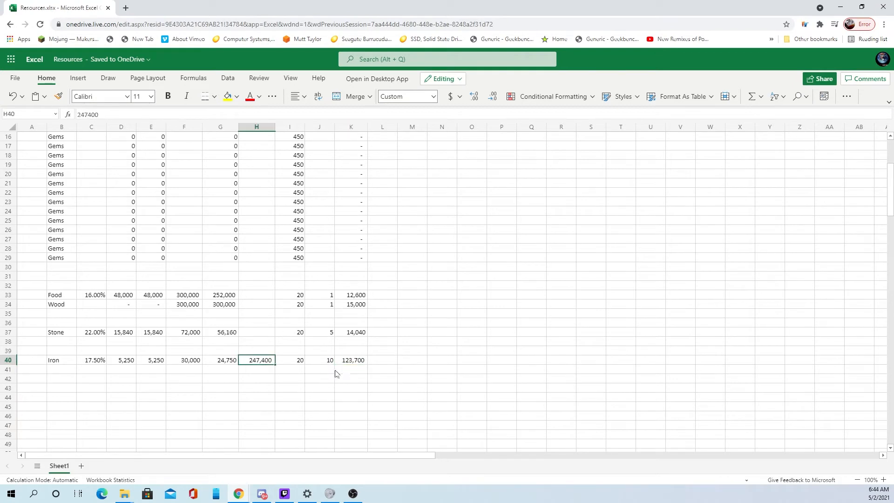
{"action": "double_click", "coordinate": [263, 362]}
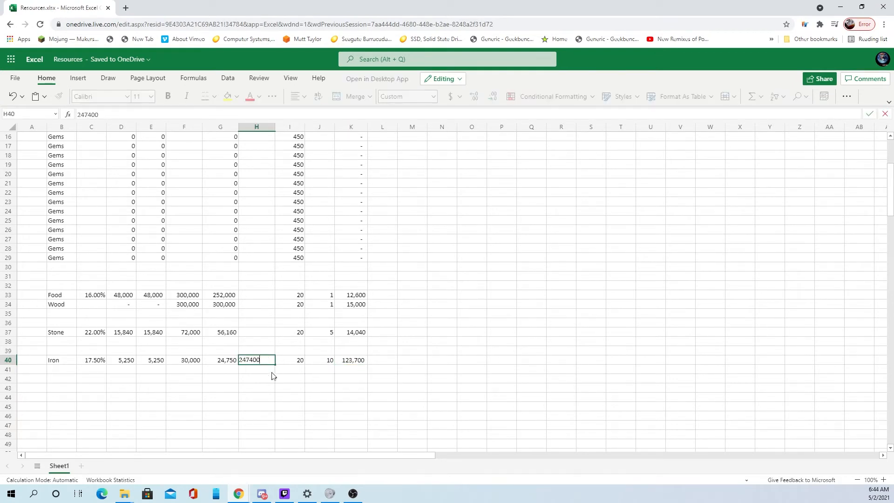
{"action": "left_click", "coordinate": [531, 361]}
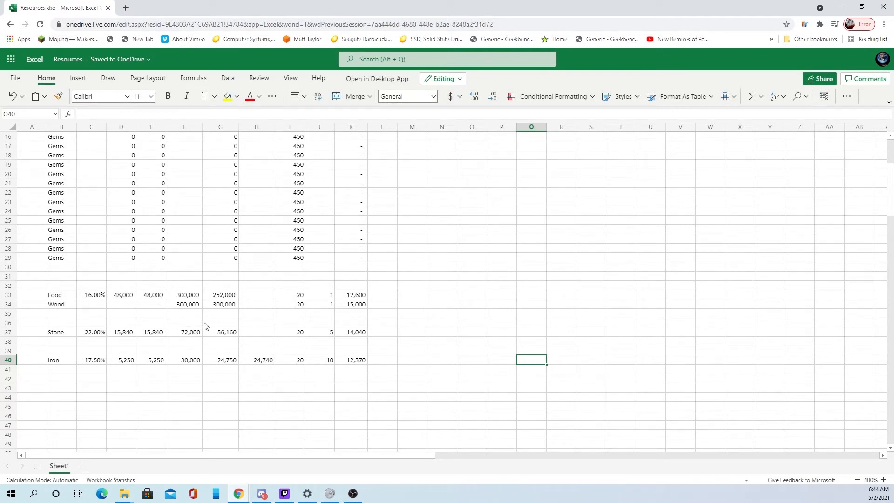
{"action": "left_click", "coordinate": [355, 361]}
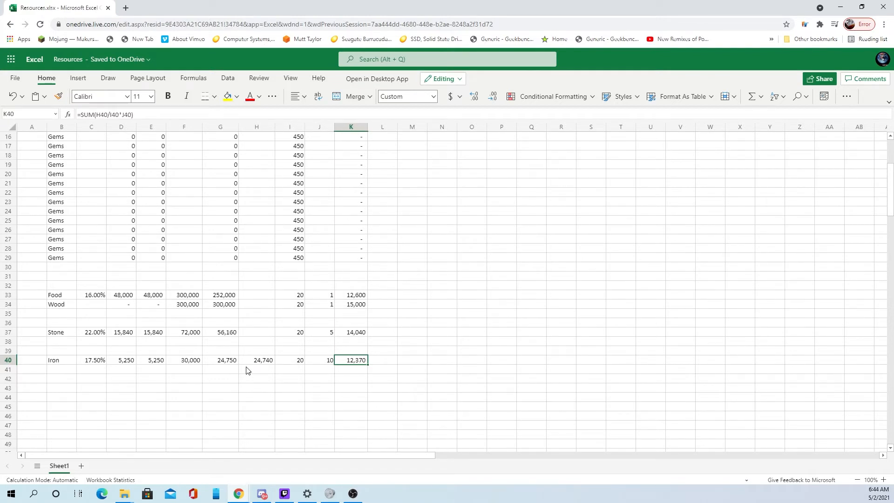
Step: Move the Wood, Stone and Iron block B34:K40 down so that it starts at cell B54
{"action": "scroll", "coordinate": [266, 324], "scroll_direction": "up", "scroll_amount": 5}
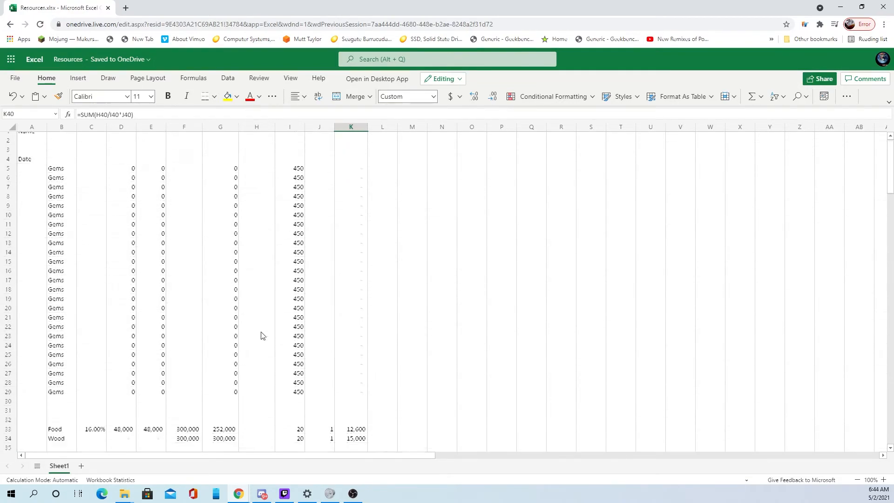
{"action": "scroll", "coordinate": [260, 337], "scroll_direction": "down", "scroll_amount": 4}
{"action": "scroll", "coordinate": [262, 337], "scroll_direction": "down", "scroll_amount": 2}
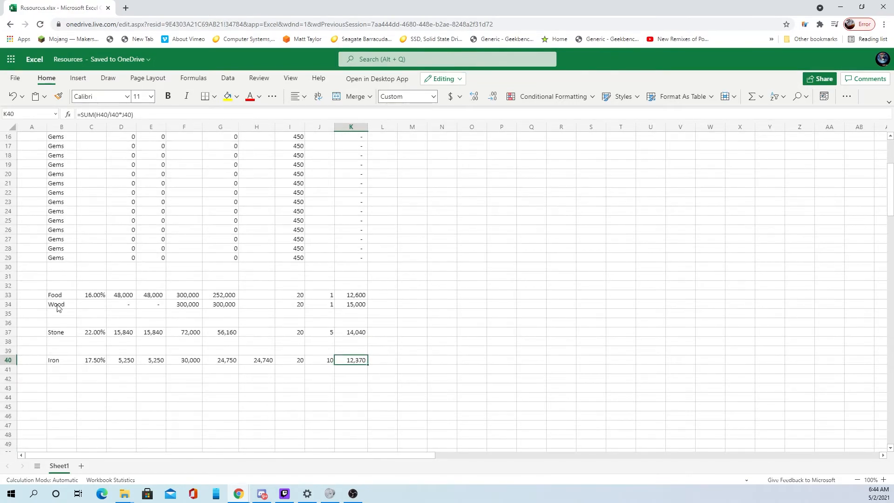
{"action": "left_click_drag", "start_coordinate": [58, 307], "coordinate": [357, 361]}
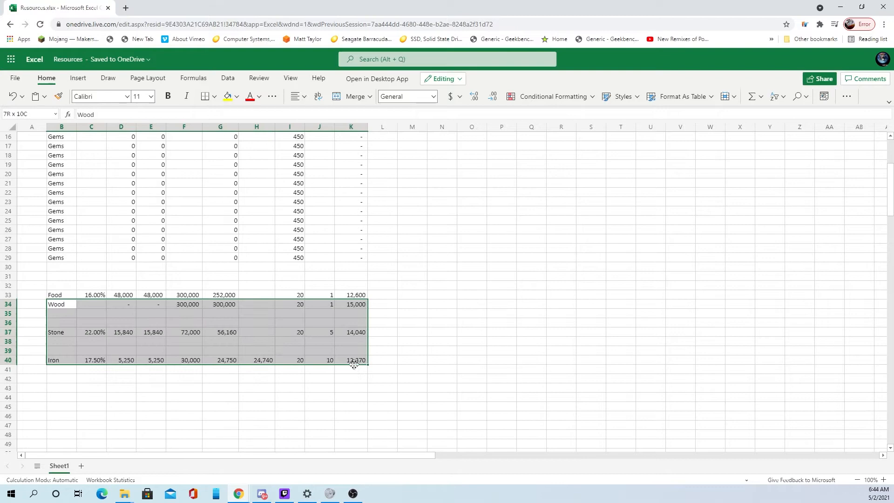
{"action": "right_click", "coordinate": [353, 318]}
{"action": "left_click", "coordinate": [394, 111]}
{"action": "scroll", "coordinate": [79, 386], "scroll_direction": "down", "scroll_amount": 4}
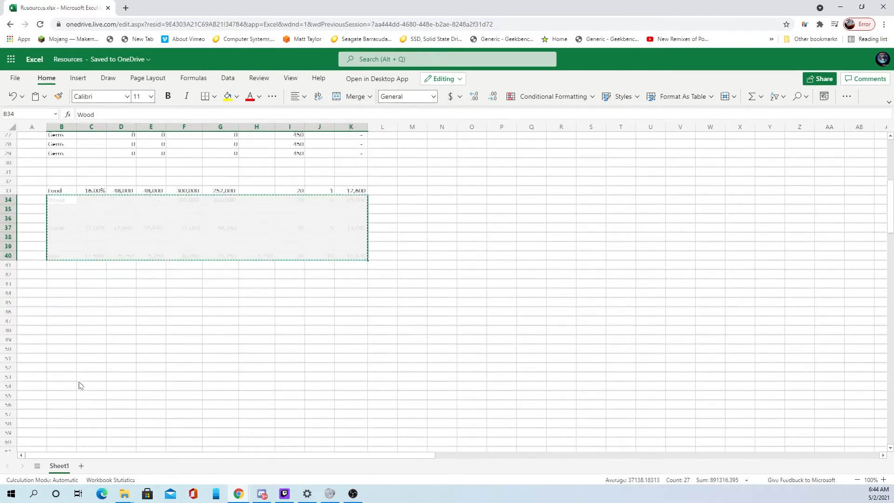
{"action": "right_click", "coordinate": [67, 354]}
{"action": "left_click", "coordinate": [78, 195]}
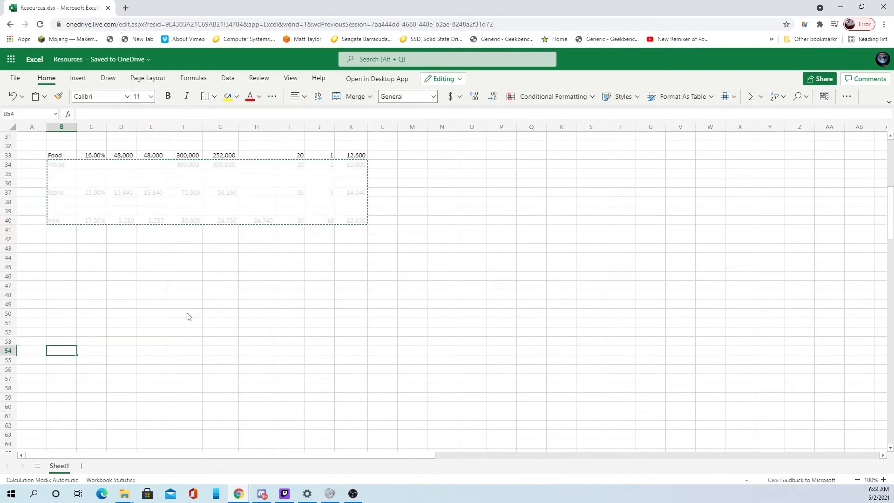
Step: Copy the Food row B33:K33 into row 34, starting at cell B34
{"action": "scroll", "coordinate": [261, 270], "scroll_direction": "up", "scroll_amount": 2}
{"action": "left_click_drag", "start_coordinate": [349, 201], "coordinate": [61, 198]}
{"action": "right_click", "coordinate": [60, 199]}
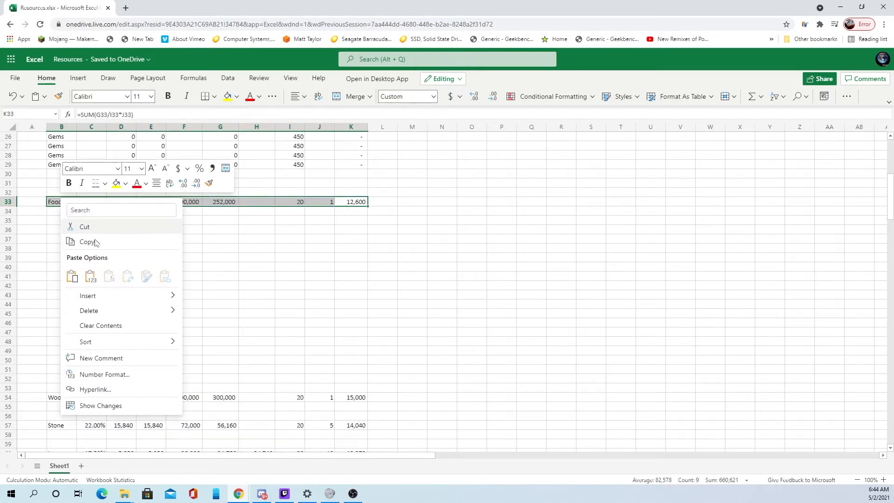
{"action": "left_click", "coordinate": [94, 242]}
{"action": "left_click", "coordinate": [65, 210]}
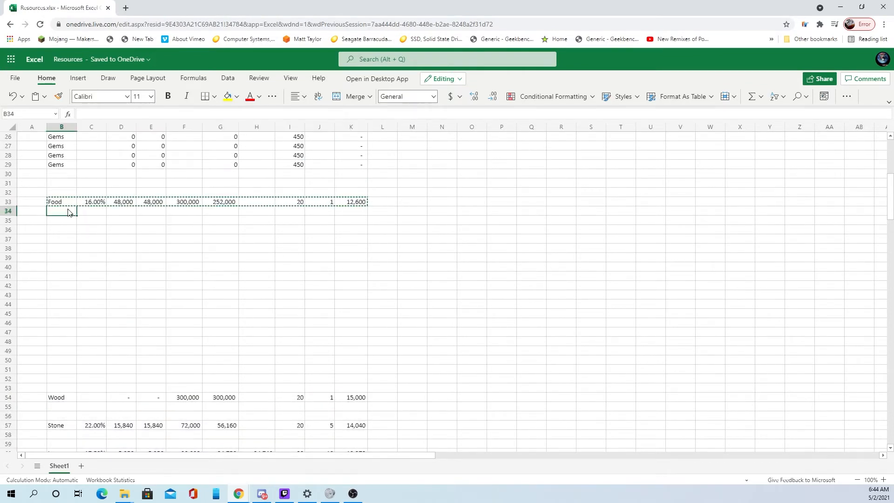
{"action": "key", "text": "ctrl+v"}
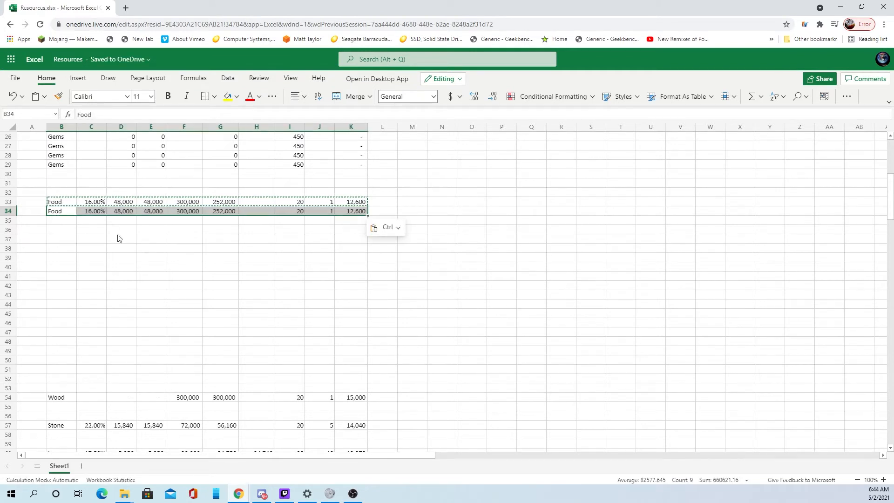
Step: Clear the amounts in F33:F34 and the percentages in C33:C34 of the two Food rows
{"action": "left_click", "coordinate": [184, 267]}
{"action": "left_click", "coordinate": [188, 211]}
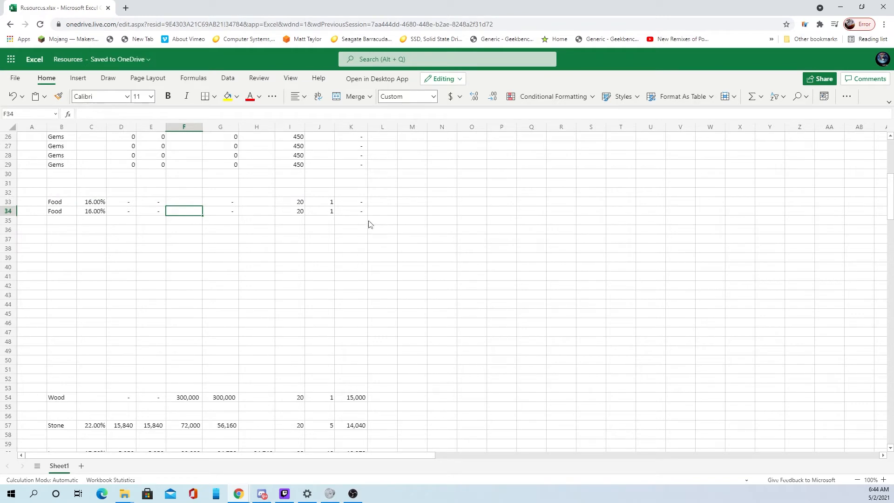
{"action": "left_click", "coordinate": [369, 218]}
{"action": "left_click", "coordinate": [102, 203]}
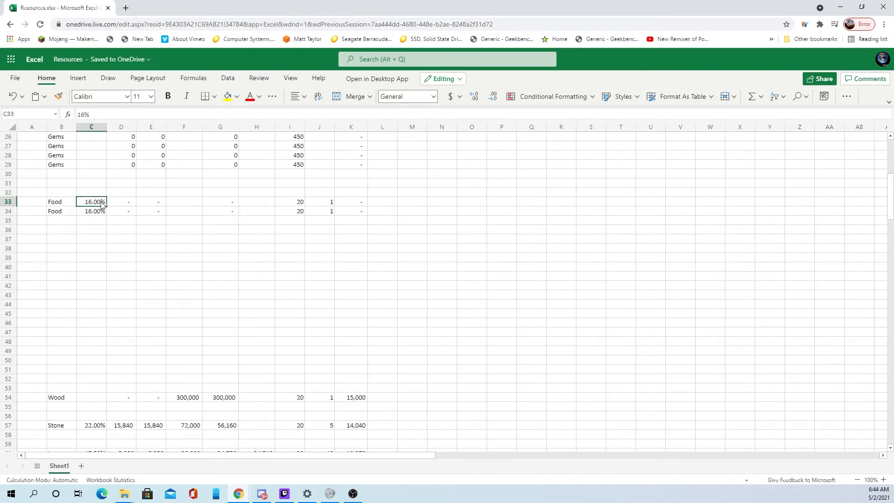
Step: Copy the two Food rows B33:K34 repeatedly down column B so that they fill rows 35 to 46
{"action": "left_click_drag", "start_coordinate": [57, 204], "coordinate": [336, 214]}
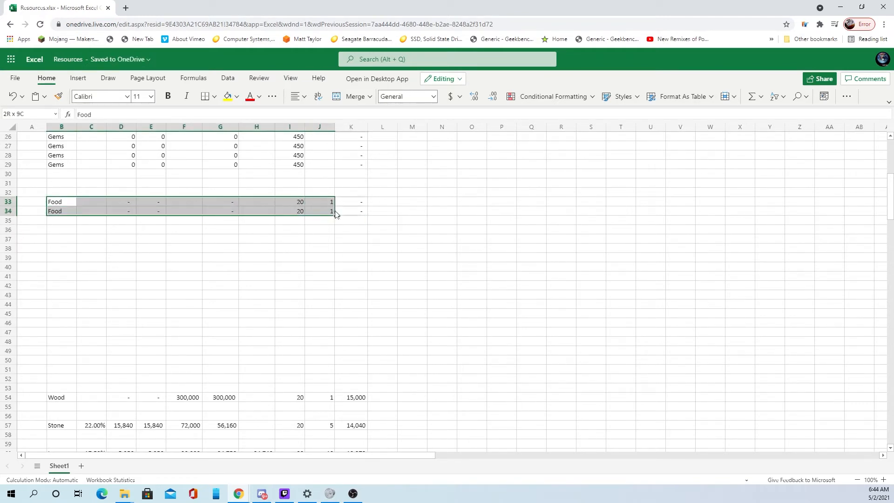
{"action": "left_click", "coordinate": [66, 221]}
{"action": "key", "text": "ctrl+v"}
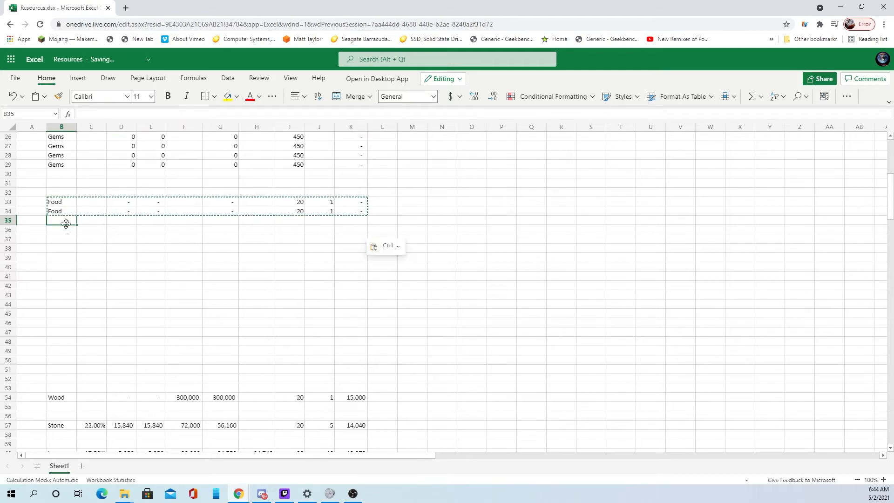
{"action": "left_click", "coordinate": [66, 240]}
{"action": "key", "text": "ctrl+v"}
{"action": "left_click", "coordinate": [65, 259]}
{"action": "key", "text": "ctrl+v"}
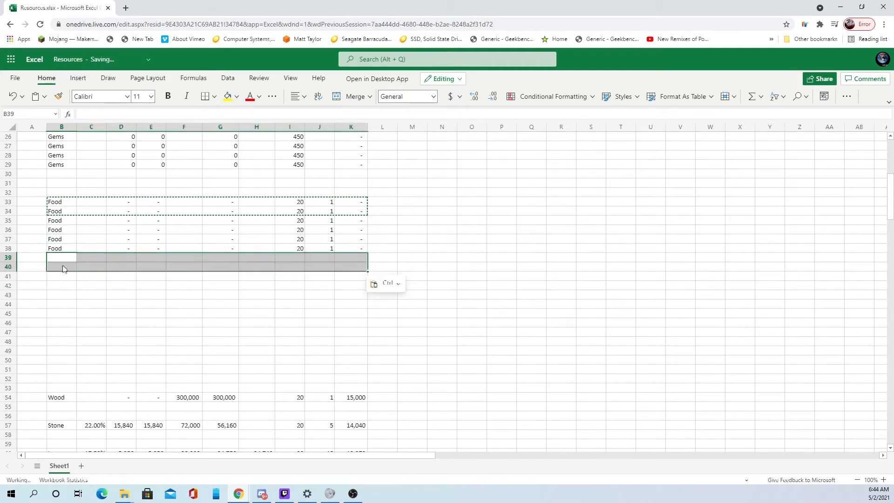
{"action": "left_click", "coordinate": [64, 276]}
{"action": "key", "text": "ctrl+v"}
{"action": "left_click", "coordinate": [64, 296]}
{"action": "key", "text": "ctrl+v"}
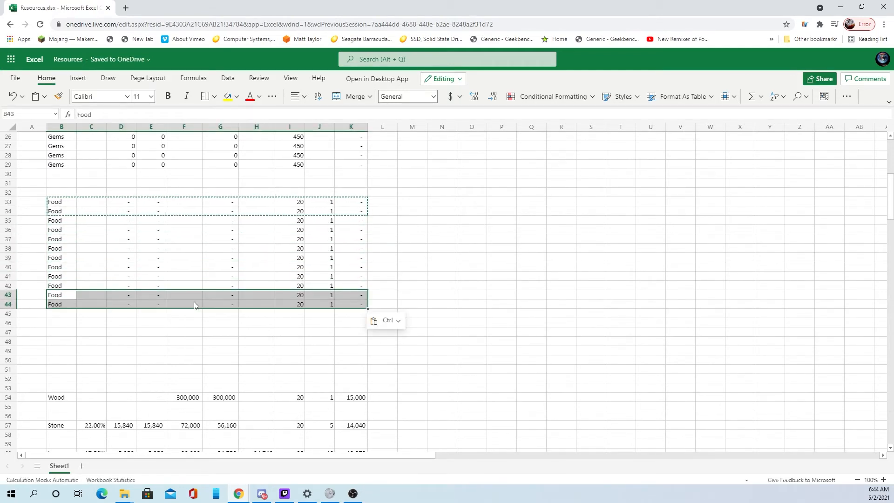
{"action": "scroll", "coordinate": [194, 301], "scroll_direction": "down", "scroll_amount": 2}
{"action": "scroll", "coordinate": [201, 314], "scroll_direction": "up", "scroll_amount": 2}
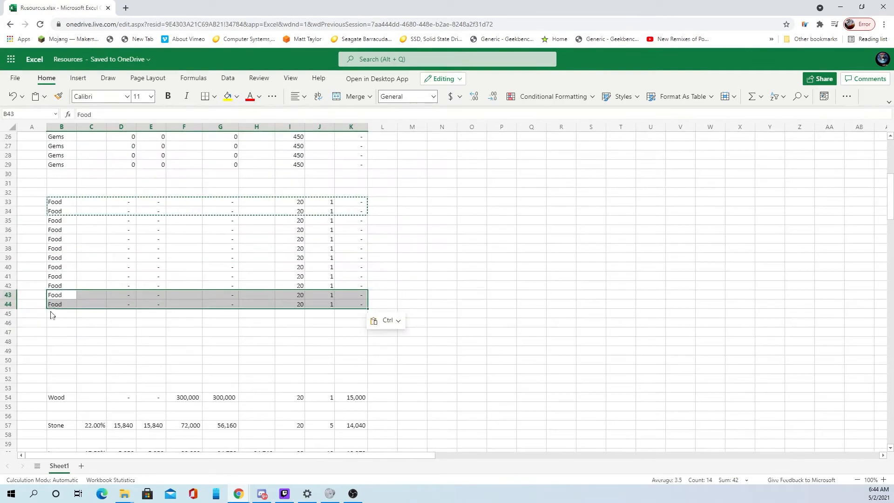
{"action": "left_click", "coordinate": [52, 314]}
{"action": "key", "text": "ctrl+v"}
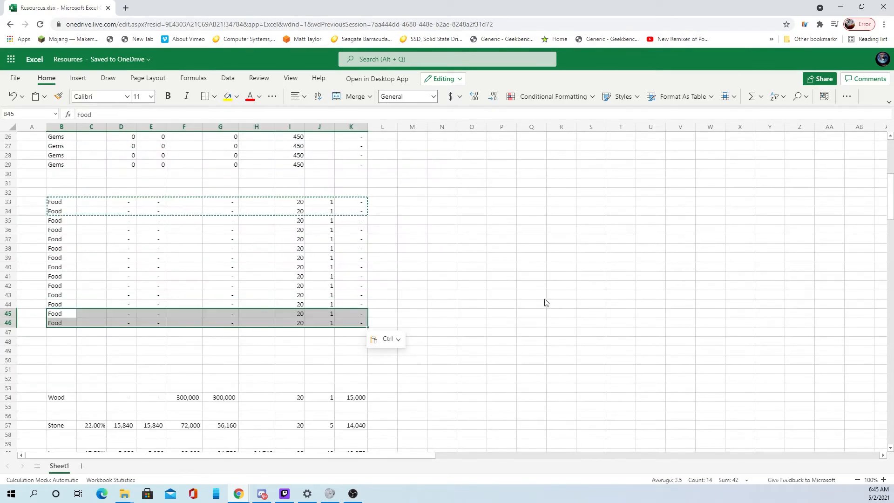
Step: Move the Wood row B54:K54 up so that it starts at cell B49
{"action": "scroll", "coordinate": [540, 311], "scroll_direction": "up", "scroll_amount": 5}
{"action": "scroll", "coordinate": [534, 333], "scroll_direction": "down", "scroll_amount": 9}
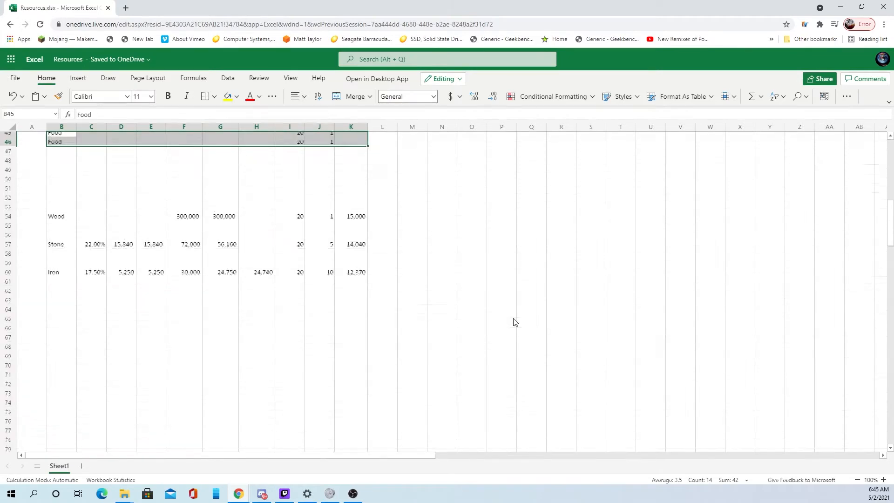
{"action": "scroll", "coordinate": [512, 321], "scroll_direction": "up", "scroll_amount": 3}
{"action": "scroll", "coordinate": [559, 294], "scroll_direction": "up", "scroll_amount": 2}
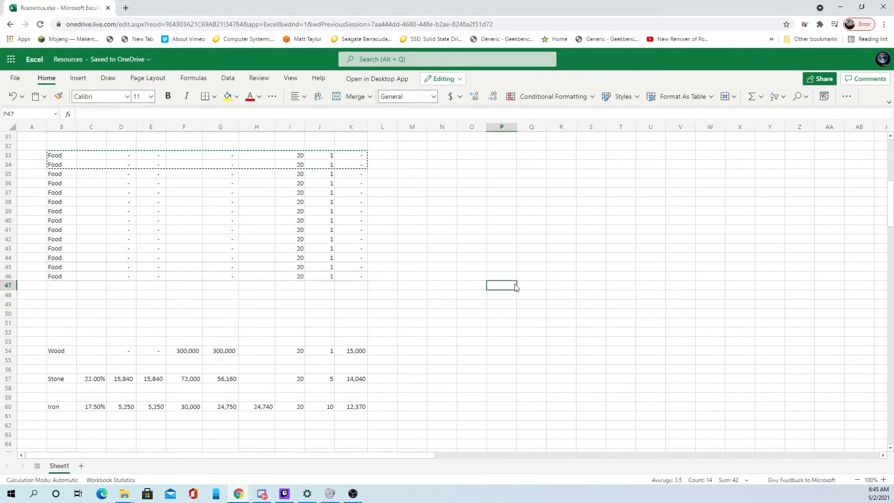
{"action": "mouse_move", "coordinate": [58, 342]}
{"action": "left_mouse_down"}
{"action": "mouse_move", "coordinate": [94, 353]}
{"action": "mouse_move", "coordinate": [339, 360]}
{"action": "mouse_move", "coordinate": [345, 352]}
{"action": "mouse_move", "coordinate": [64, 356]}
{"action": "left_mouse_up"}
{"action": "right_click", "coordinate": [64, 357]}
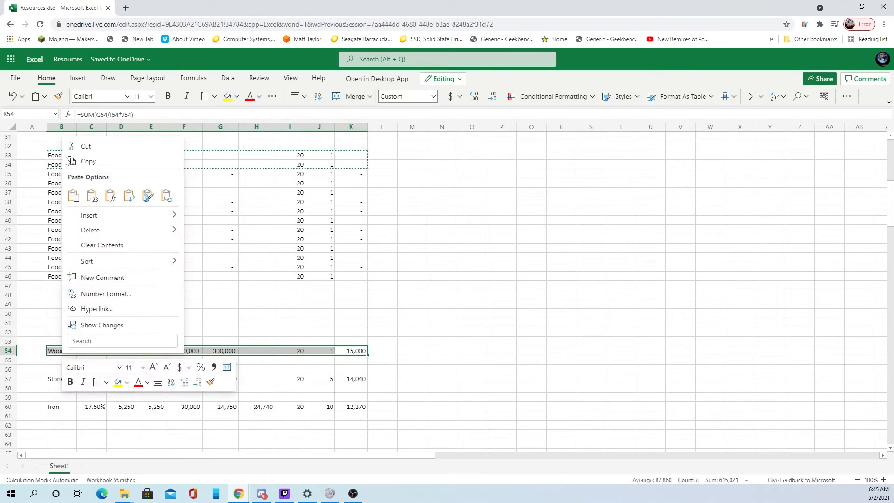
{"action": "left_click", "coordinate": [88, 147]}
{"action": "left_click", "coordinate": [63, 298]}
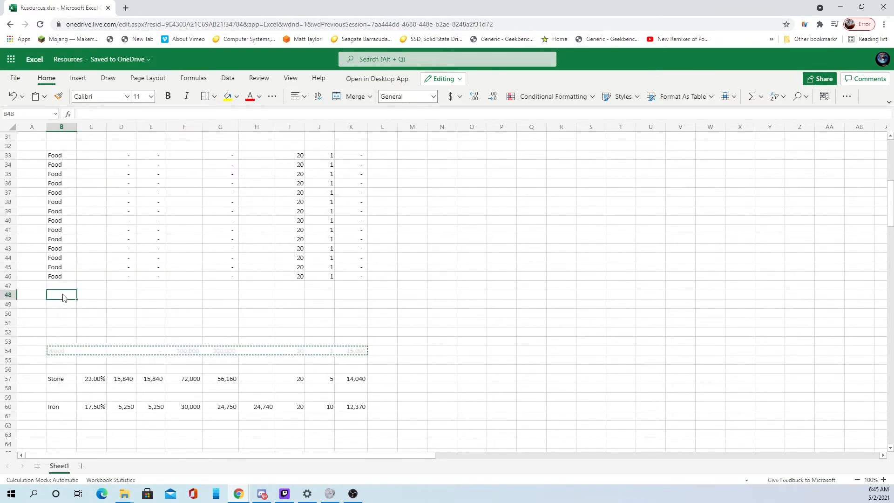
{"action": "key", "text": "Down"}
{"action": "key", "text": "ctrl+v"}
Step: Clear the Wood row's amount in cell F49
{"action": "left_click", "coordinate": [64, 320]}
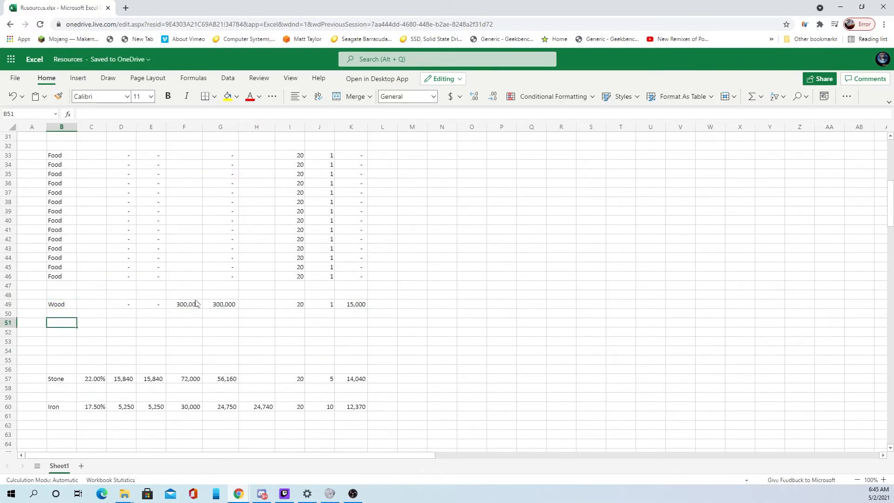
{"action": "left_click", "coordinate": [181, 306]}
{"action": "left_click", "coordinate": [278, 332]}
Step: Copy the Wood row B49:K49 into rows 50 to 53
{"action": "left_click_drag", "start_coordinate": [373, 305], "coordinate": [338, 312]}
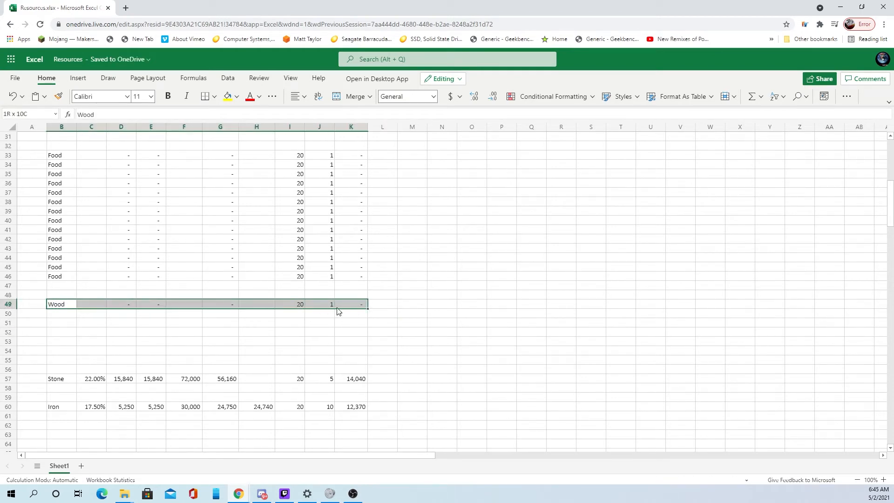
{"action": "left_click", "coordinate": [67, 315]}
{"action": "key", "text": "ctrl+v"}
{"action": "left_click", "coordinate": [69, 324]}
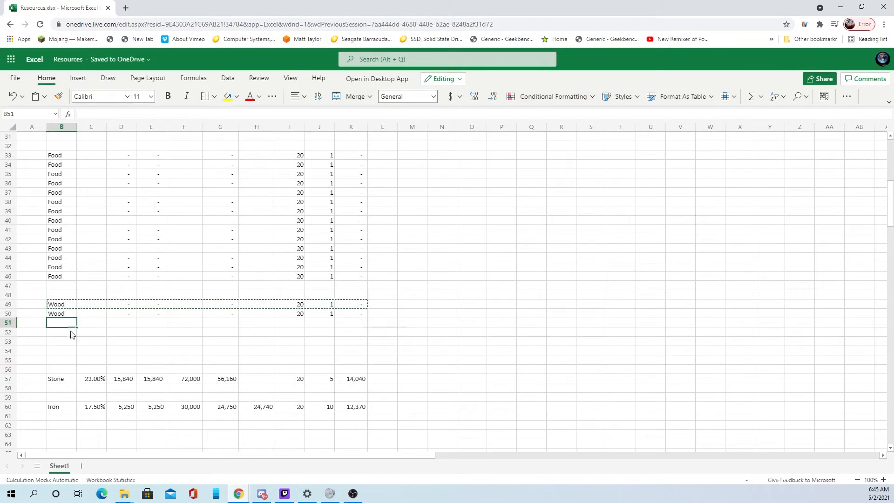
{"action": "key", "text": "ctrl+v"}
{"action": "left_click", "coordinate": [65, 342]}
{"action": "key", "text": "ctrl+v"}
{"action": "left_click", "coordinate": [63, 331]}
{"action": "key", "text": "ctrl+v"}
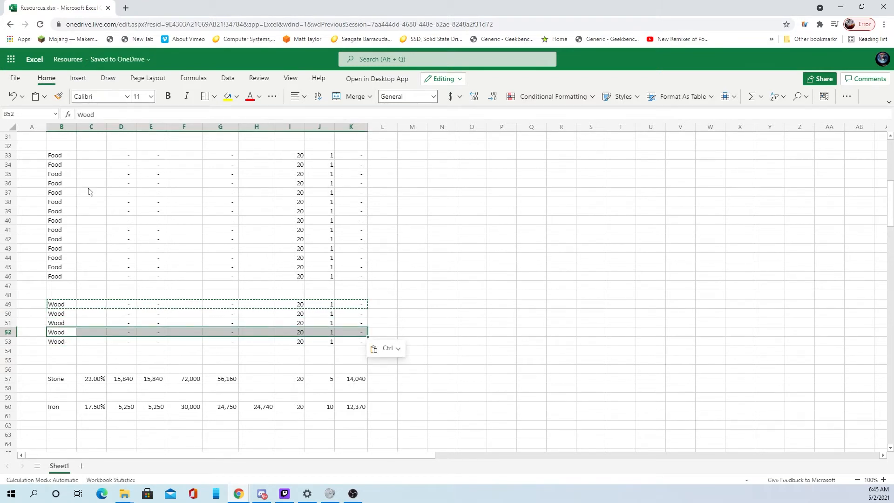
Step: Count the Food rows in column B from row 33 down to row 46
{"action": "left_click", "coordinate": [62, 160]}
{"action": "key", "text": "Up"}
{"action": "key", "text": "Down"}
{"action": "key", "text": "Down"}
{"action": "key", "text": "Down"}
{"action": "key", "text": "Down"}
{"action": "key", "text": "Down"}
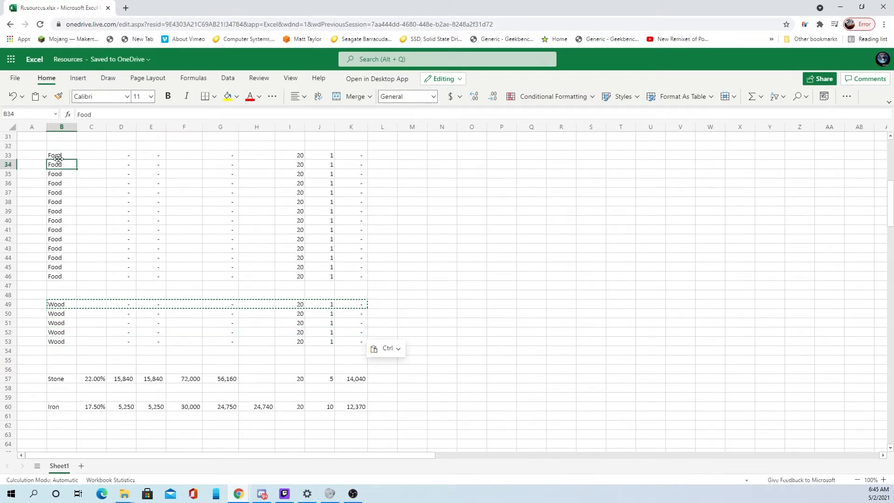
{"action": "key", "text": "Down"}
{"action": "key", "text": "Down"}
{"action": "key", "text": "Down"}
{"action": "key", "text": "Down"}
{"action": "key", "text": "Down"}
{"action": "key", "text": "Down"}
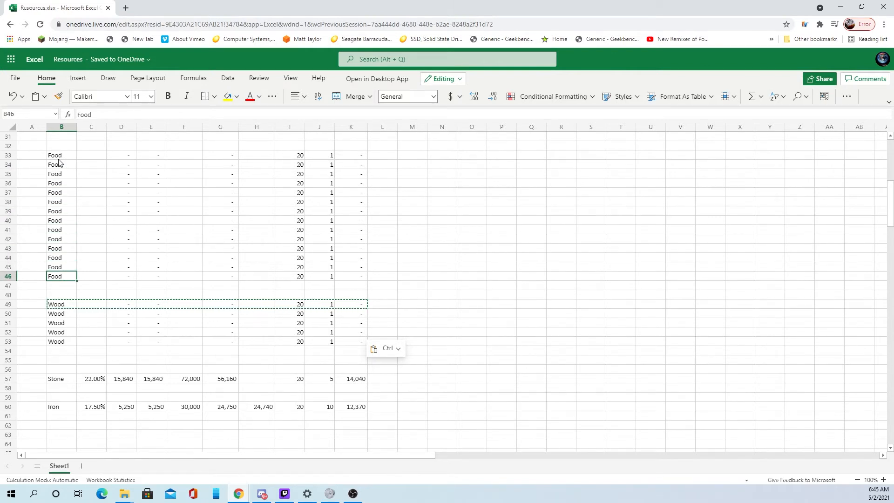
Step: Copy the last Food row B46:K46 into row 47
{"action": "left_click_drag", "start_coordinate": [60, 279], "coordinate": [350, 278]}
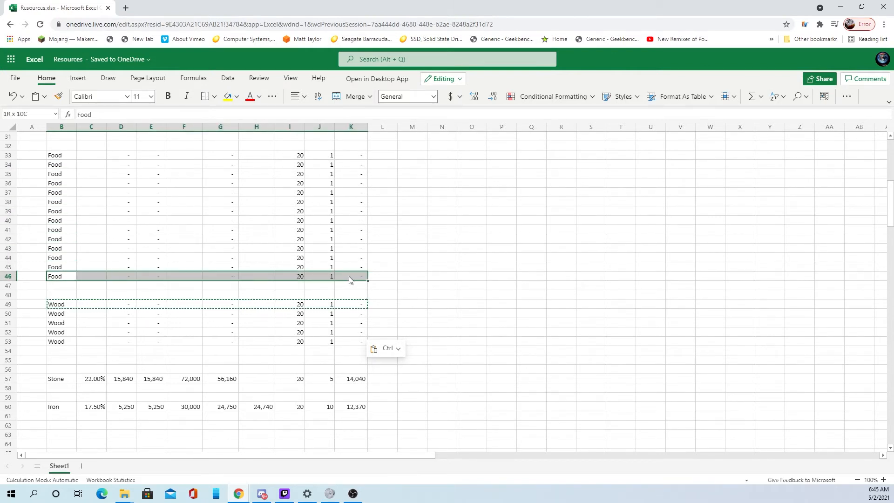
{"action": "key", "text": "ctrl+c"}
{"action": "left_click", "coordinate": [62, 288]}
{"action": "key", "text": "ctrl+v"}
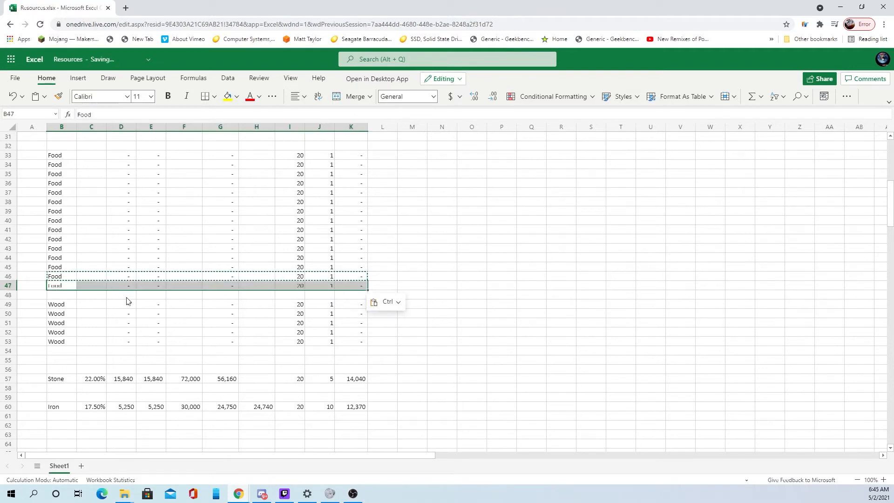
Step: Move the Stone and Iron block B57:K60 down so that it starts at cell B81
{"action": "left_click_drag", "start_coordinate": [60, 307], "coordinate": [53, 363]}
{"action": "scroll", "coordinate": [387, 354], "scroll_direction": "down", "scroll_amount": 2}
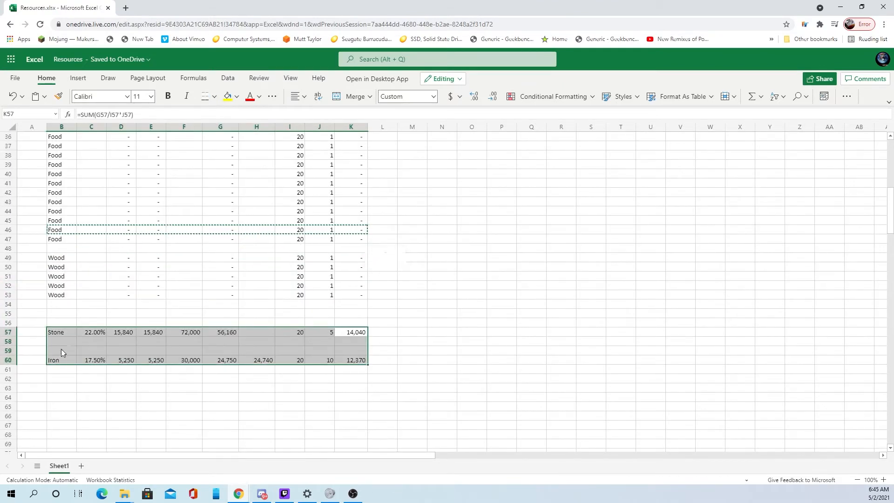
{"action": "right_click", "coordinate": [61, 349]}
{"action": "left_click", "coordinate": [110, 145]}
{"action": "scroll", "coordinate": [93, 322], "scroll_direction": "down", "scroll_amount": 5}
{"action": "scroll", "coordinate": [93, 321], "scroll_direction": "down", "scroll_amount": 5}
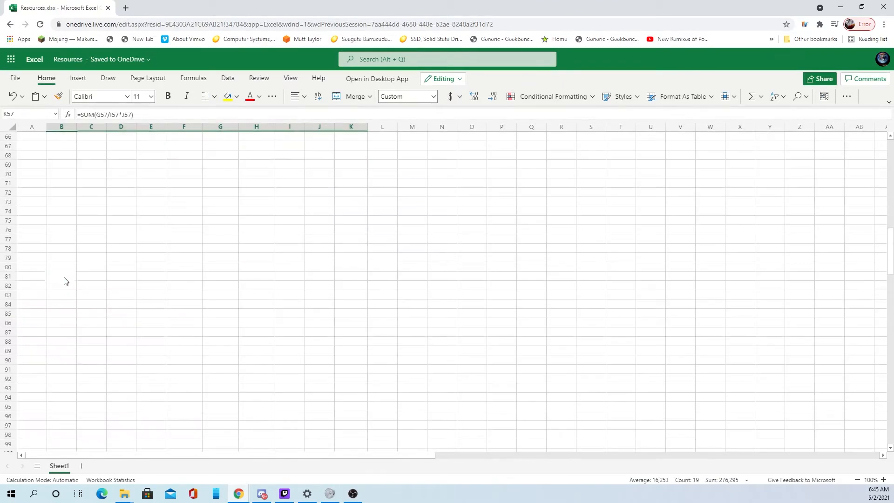
{"action": "right_click", "coordinate": [64, 277]}
{"action": "left_click", "coordinate": [75, 120]}
{"action": "left_click", "coordinate": [151, 340]}
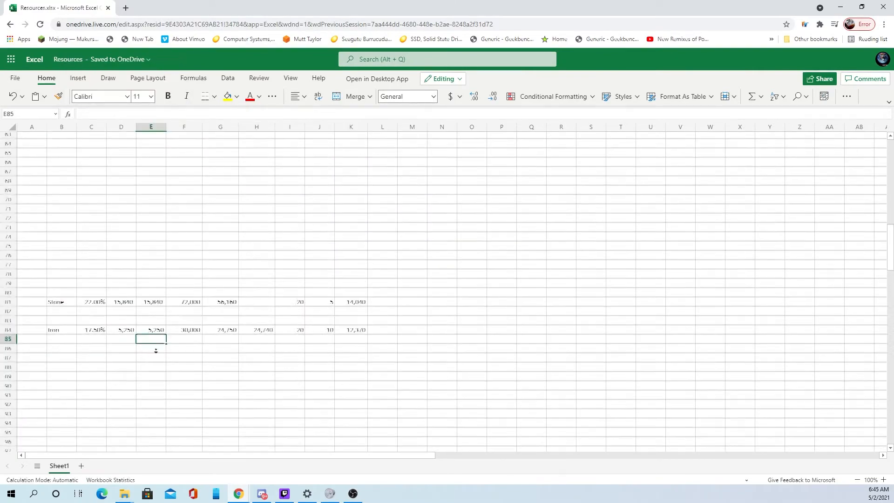
{"action": "scroll", "coordinate": [150, 354], "scroll_direction": "down", "scroll_amount": 7}
{"action": "scroll", "coordinate": [190, 361], "scroll_direction": "up", "scroll_amount": 20}
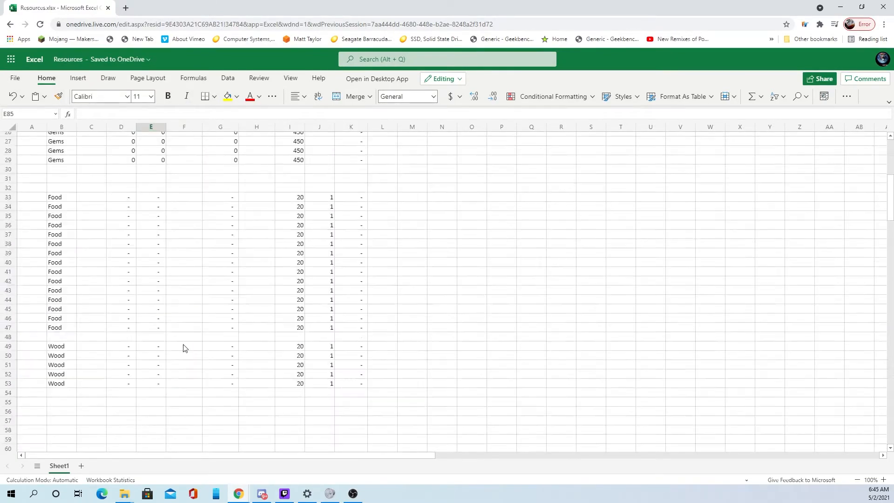
{"action": "scroll", "coordinate": [218, 321], "scroll_direction": "down", "scroll_amount": 6}
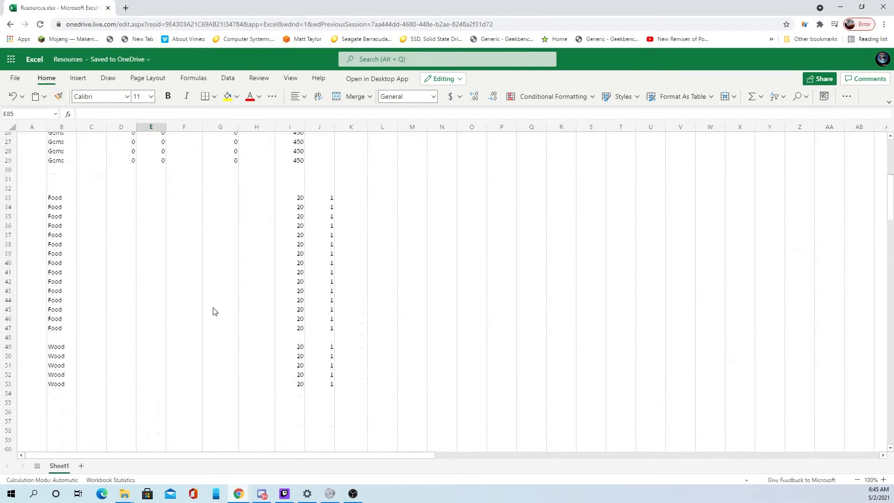
{"action": "scroll", "coordinate": [61, 205], "scroll_direction": "up", "scroll_amount": 2}
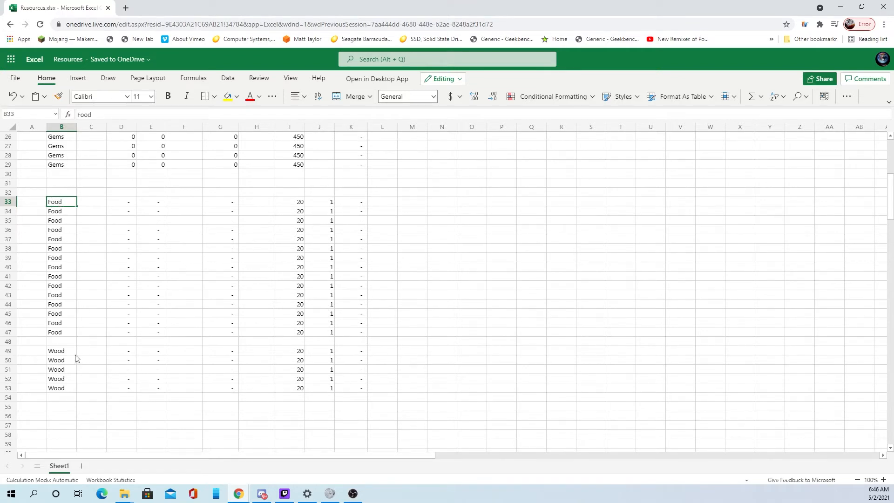
{"action": "left_click_drag", "start_coordinate": [56, 355], "coordinate": [356, 395]}
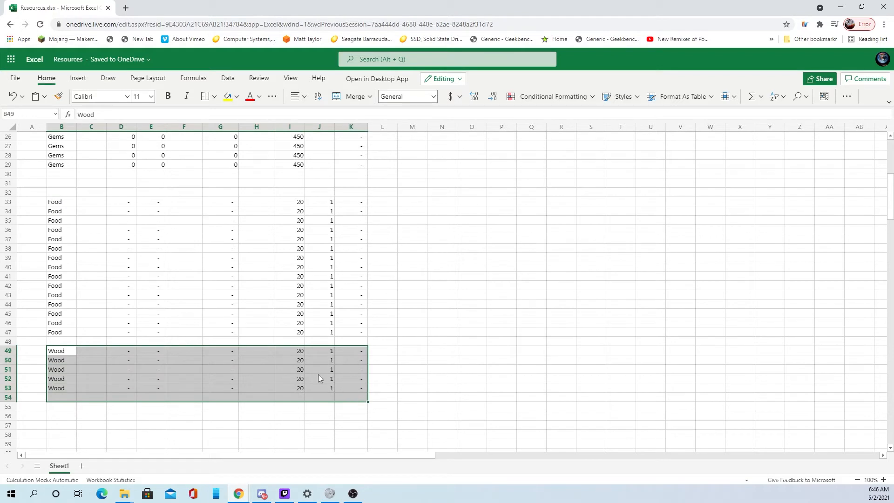
{"action": "left_click", "coordinate": [338, 390]}
{"action": "left_click_drag", "start_coordinate": [63, 354], "coordinate": [359, 395]}
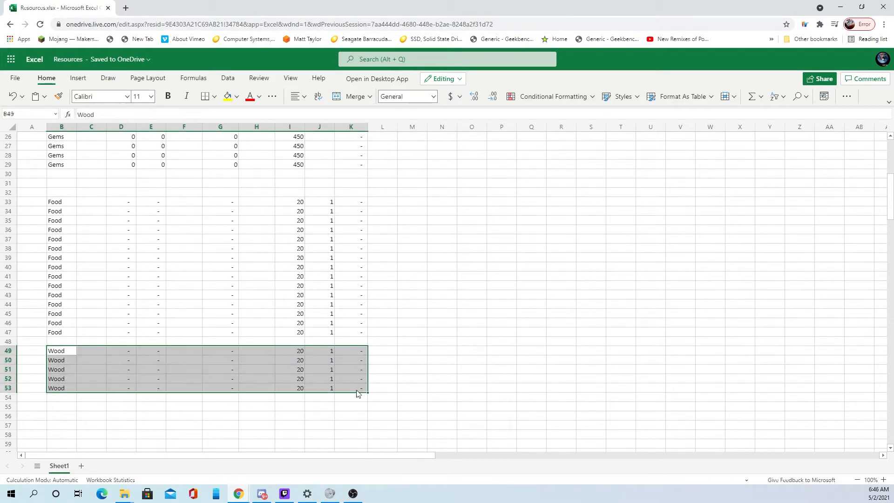
{"action": "right_click", "coordinate": [304, 371]}
{"action": "left_click", "coordinate": [326, 162]}
{"action": "scroll", "coordinate": [180, 320], "scroll_direction": "down", "scroll_amount": 3}
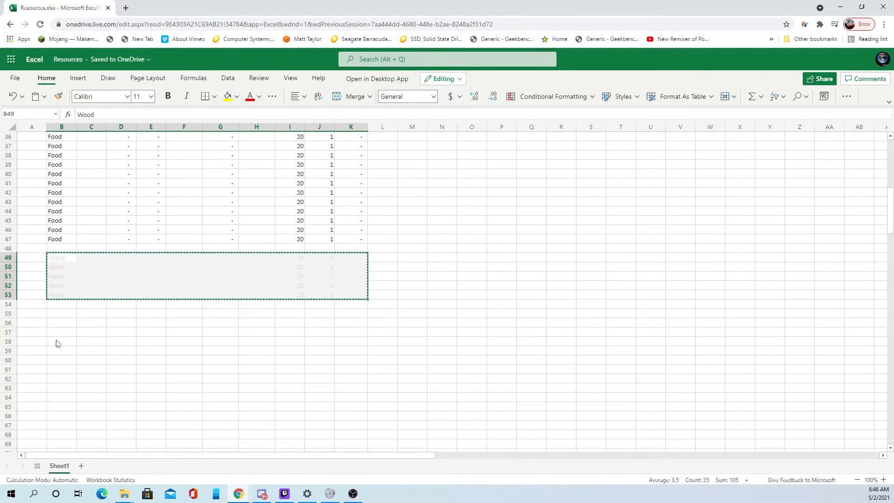
{"action": "scroll", "coordinate": [65, 302], "scroll_direction": "up", "scroll_amount": 3}
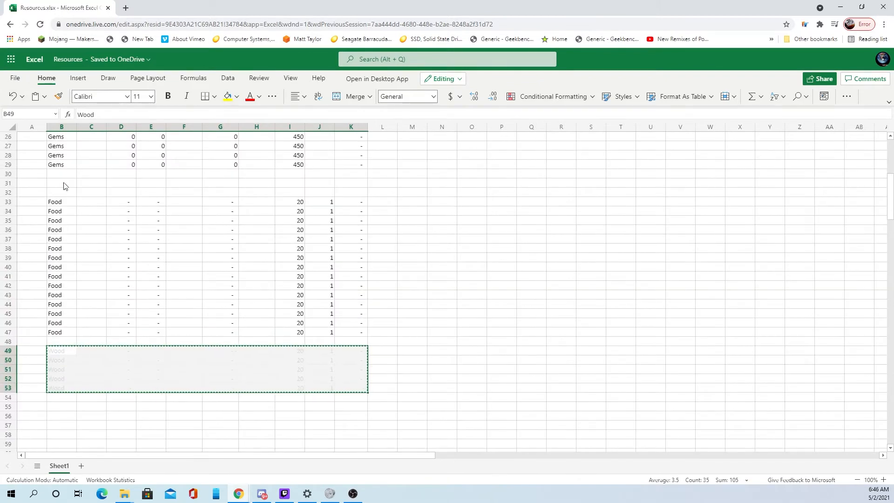
Step: Move the Food and Wood block B33:K53 down two rows so that it starts at cell B35
{"action": "left_click_drag", "start_coordinate": [55, 202], "coordinate": [365, 389]}
{"action": "right_click", "coordinate": [314, 336]}
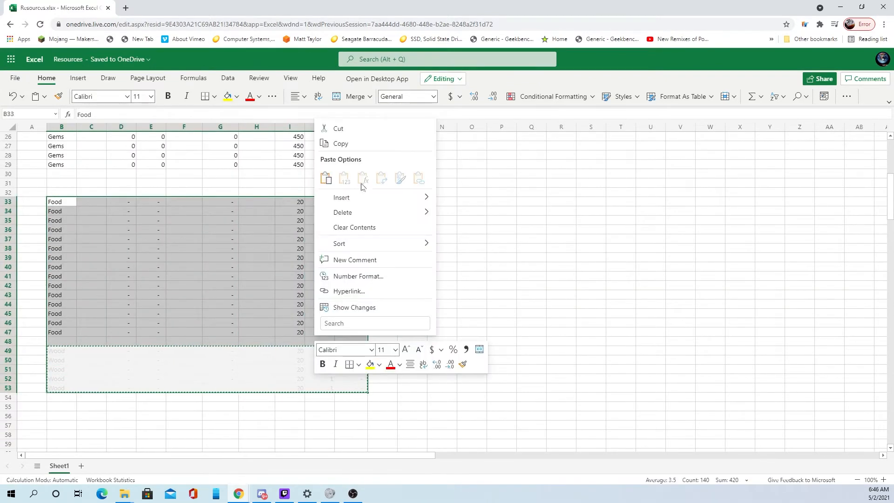
{"action": "left_click", "coordinate": [319, 145]}
{"action": "left_click", "coordinate": [69, 190]}
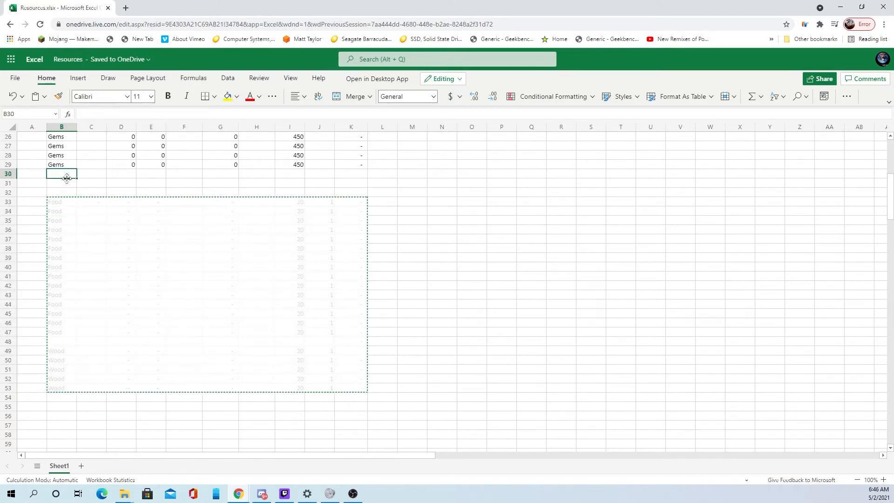
{"action": "right_click", "coordinate": [60, 223]}
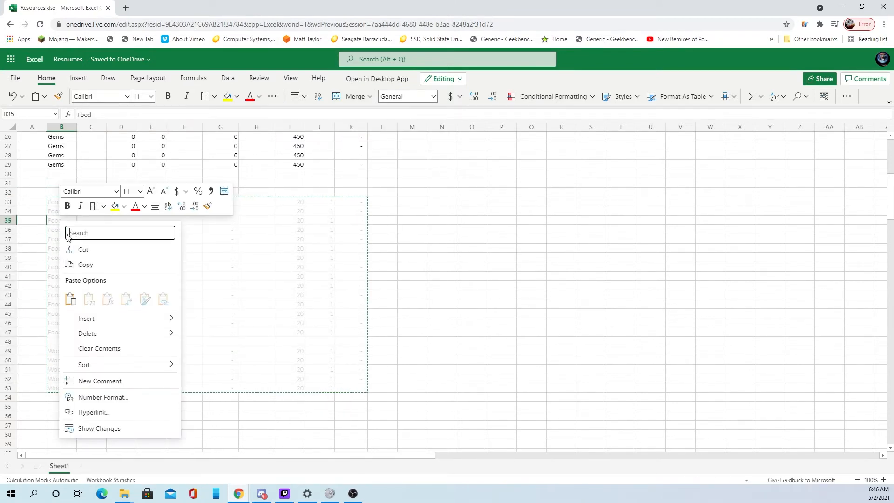
{"action": "left_click", "coordinate": [69, 297]}
{"action": "left_click", "coordinate": [55, 186]}
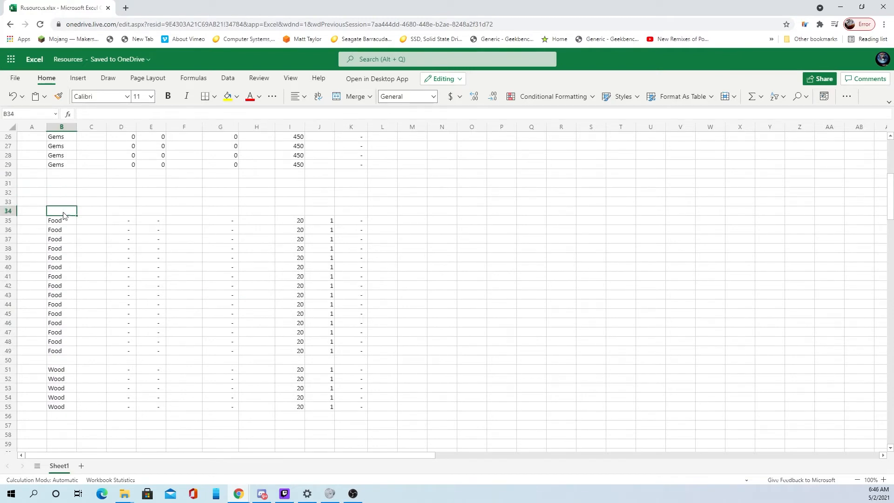
Step: Move the five Wood rows B51:K55 down so that they start at cell B57
{"action": "scroll", "coordinate": [175, 279], "scroll_direction": "down", "scroll_amount": 2}
{"action": "left_click_drag", "start_coordinate": [59, 325], "coordinate": [358, 362]}
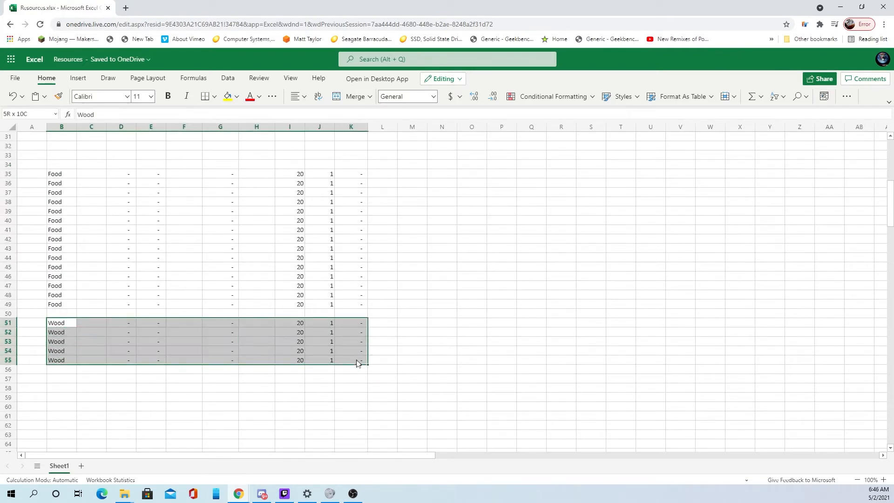
{"action": "right_click", "coordinate": [342, 351]}
{"action": "left_click", "coordinate": [363, 154]}
{"action": "scroll", "coordinate": [65, 284], "scroll_direction": "down", "scroll_amount": 4}
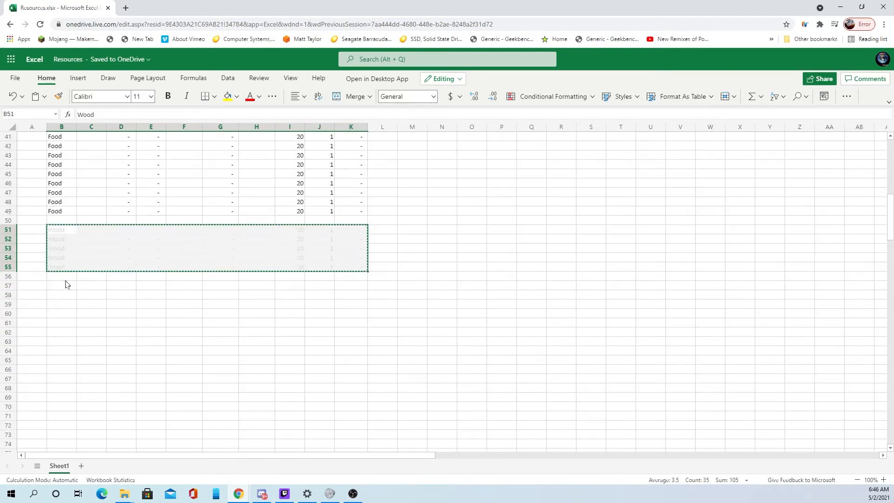
{"action": "left_click", "coordinate": [65, 285]}
{"action": "right_click", "coordinate": [65, 285]}
{"action": "left_click", "coordinate": [74, 126]}
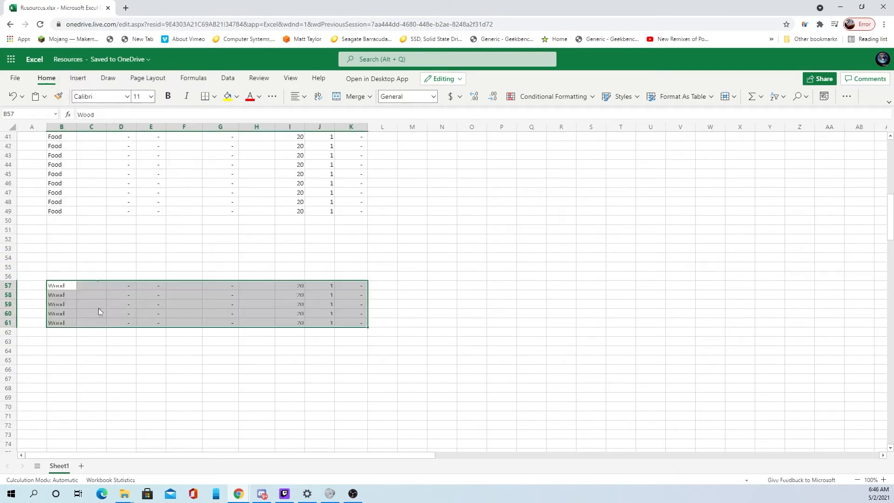
Step: Open the editing options for the empty cell B54 between the Food and Wood rows
{"action": "left_click", "coordinate": [64, 221]}
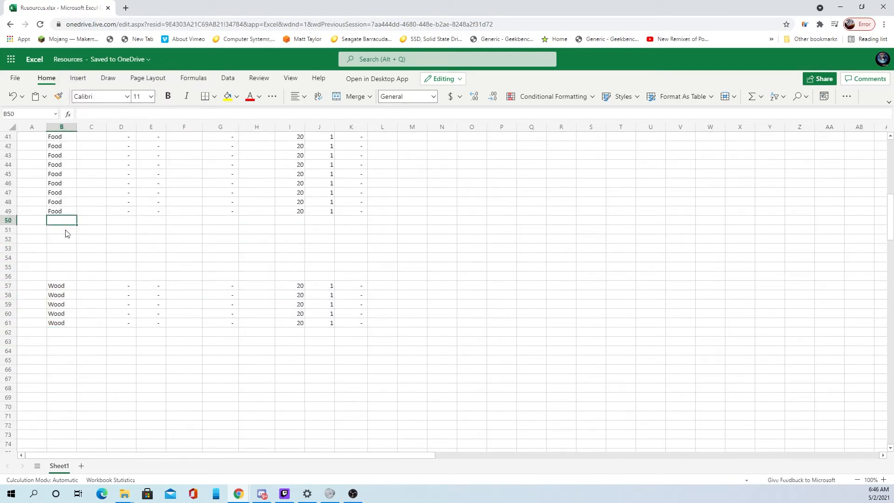
{"action": "right_click", "coordinate": [66, 261]}
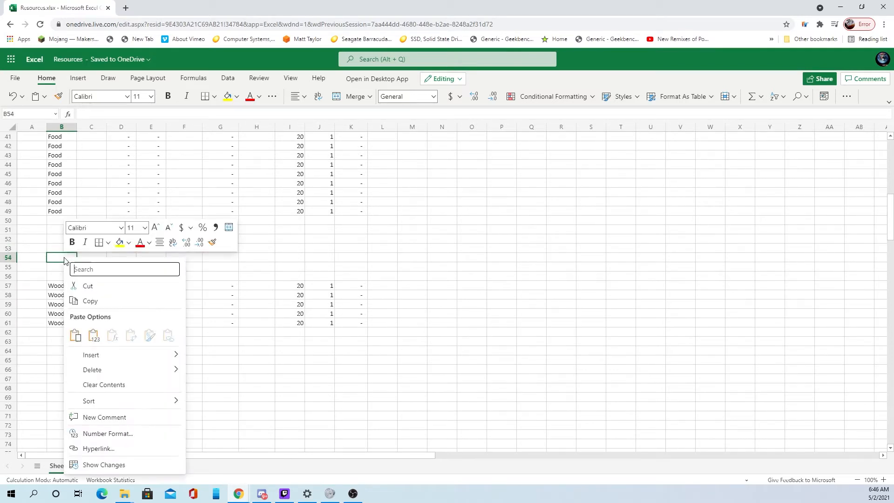
Step: Move the two Wood rows in rows 57 and 58 up so that they start at cell B54
{"action": "left_click", "coordinate": [74, 332]}
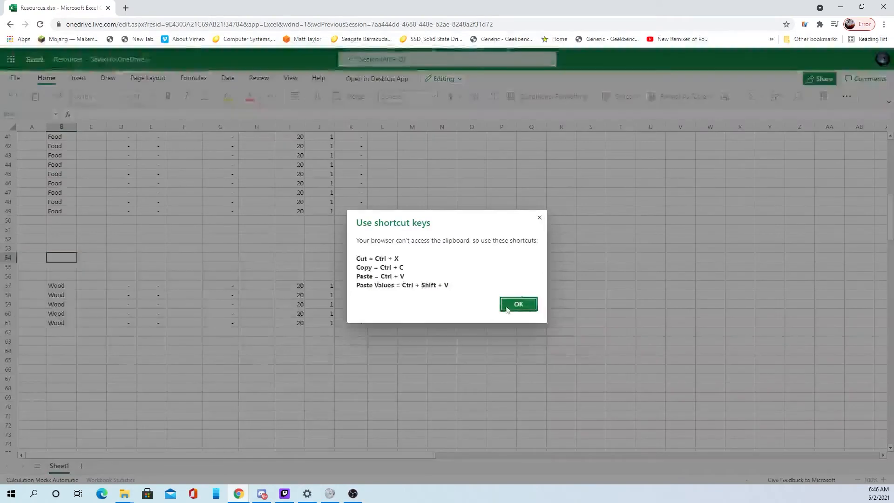
{"action": "left_click", "coordinate": [508, 306]}
{"action": "left_click_drag", "start_coordinate": [360, 291], "coordinate": [67, 298]}
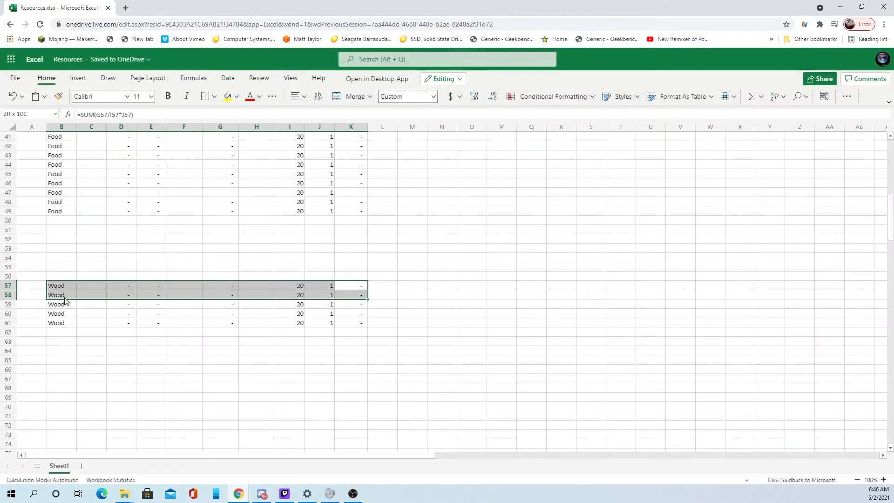
{"action": "right_click", "coordinate": [67, 298]}
{"action": "left_click", "coordinate": [100, 103]}
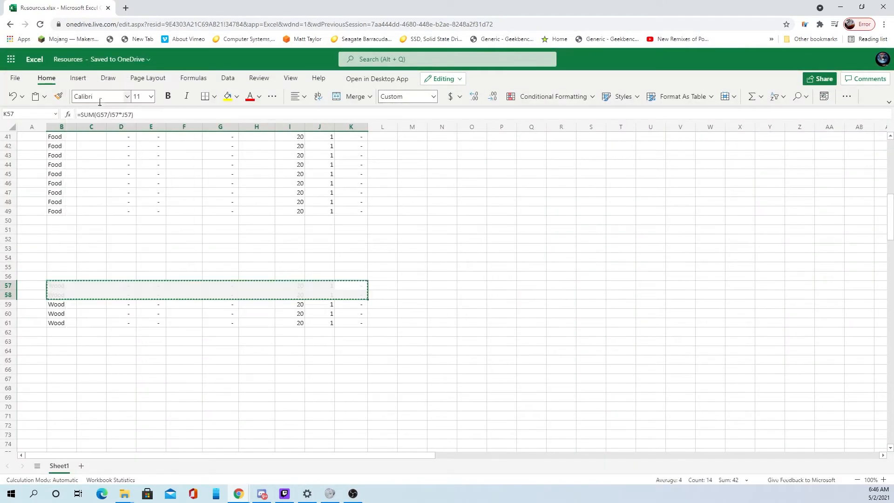
{"action": "left_click", "coordinate": [65, 220]}
{"action": "key", "text": "Down"}
{"action": "key", "text": "Down"}
{"action": "key", "text": "Down"}
{"action": "key", "text": "Down"}
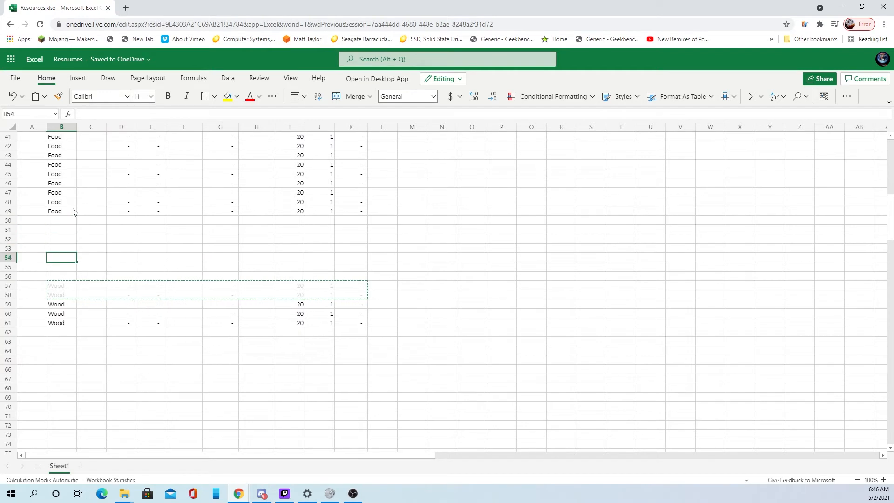
{"action": "key", "text": "ctrl+v"}
{"action": "key", "text": "Down"}
{"action": "key", "text": "Down"}
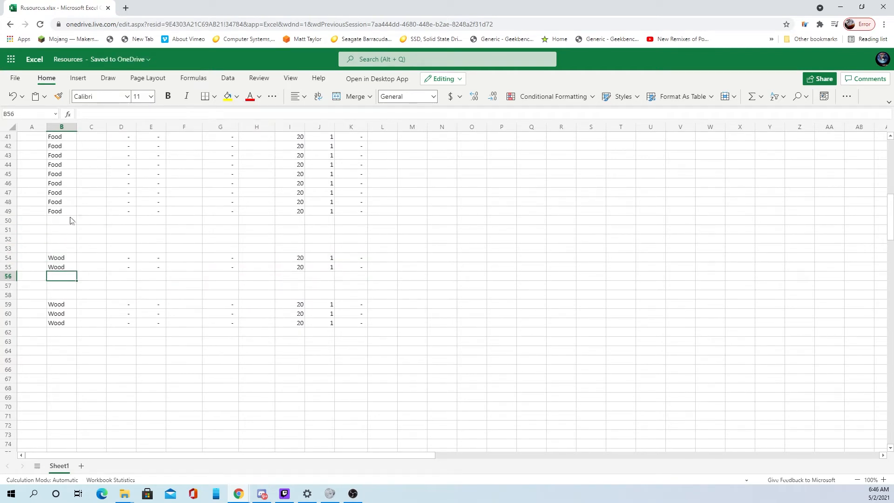
Step: Move the Wood row from row 54 to row 56, directly below the other Wood row
{"action": "left_click_drag", "start_coordinate": [57, 262], "coordinate": [359, 261]}
{"action": "right_click", "coordinate": [367, 256]}
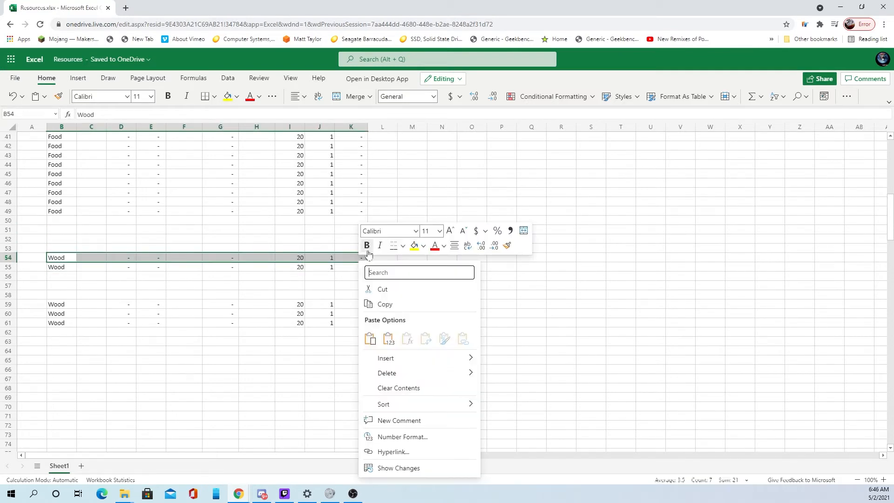
{"action": "left_click", "coordinate": [373, 289]}
{"action": "left_click", "coordinate": [74, 278]}
{"action": "key", "text": "ctrl+v"}
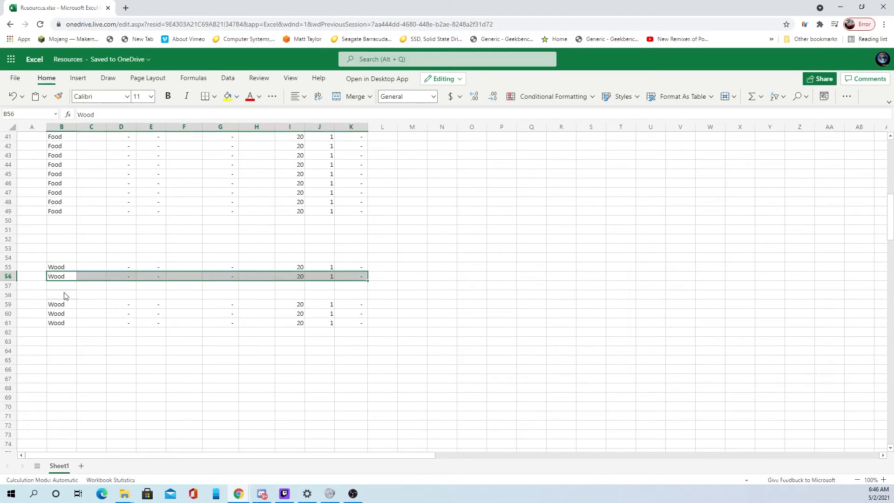
Step: Move the three Wood rows in rows 59 to 61 up to start at B57, closing the gap in the Wood block
{"action": "left_click", "coordinate": [68, 295]}
{"action": "left_click_drag", "start_coordinate": [338, 298], "coordinate": [351, 319]}
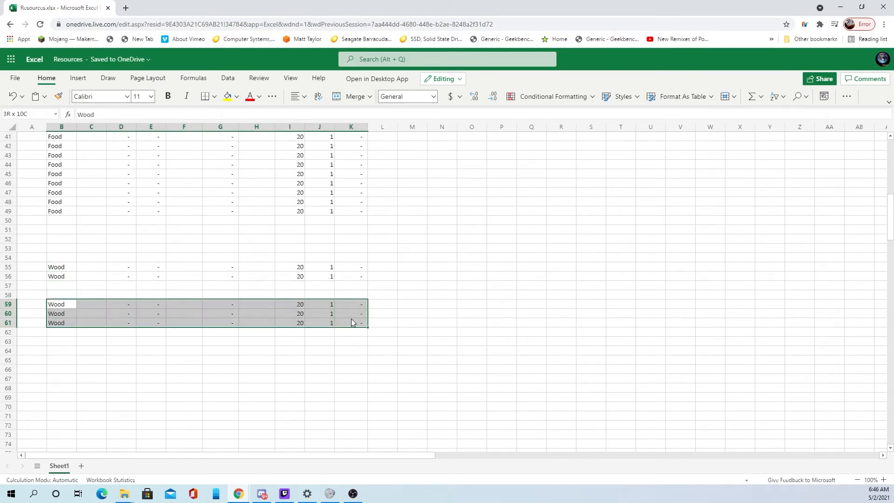
{"action": "right_click", "coordinate": [351, 319]}
{"action": "left_click", "coordinate": [386, 114]}
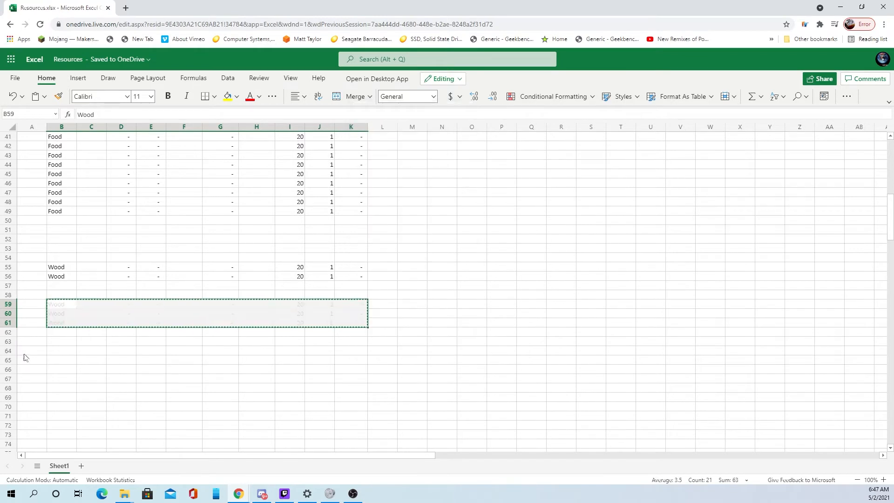
{"action": "left_click", "coordinate": [53, 285]}
{"action": "key", "text": "ctrl+v"}
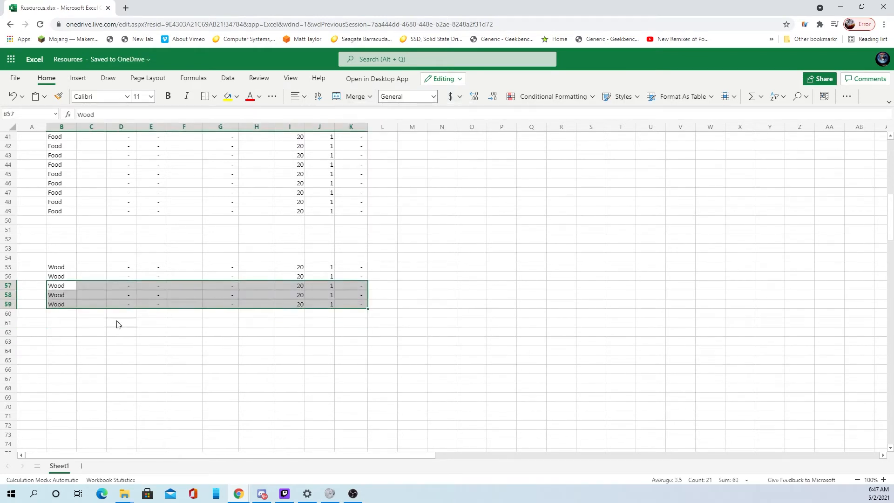
{"action": "left_click", "coordinate": [118, 323]}
Step: Copy the five Wood rows in B55:K59 and paste them directly below, starting at B60
{"action": "left_click", "coordinate": [61, 277]}
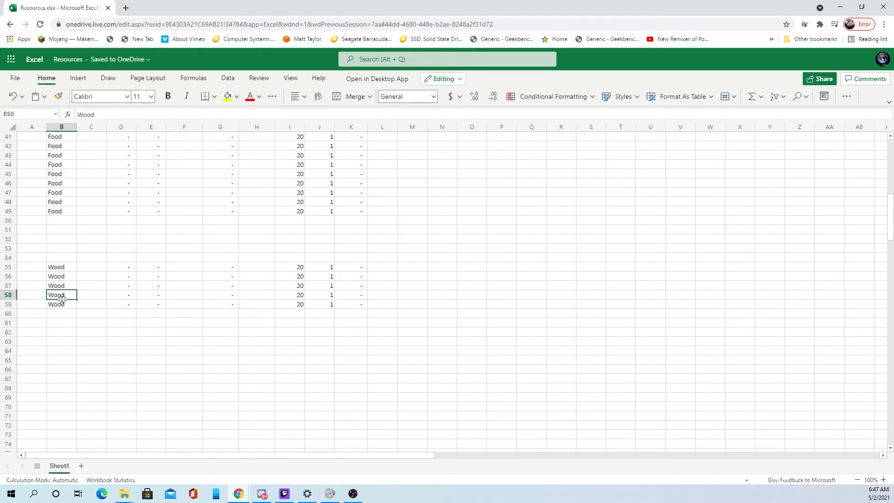
{"action": "left_click_drag", "start_coordinate": [64, 272], "coordinate": [342, 305]}
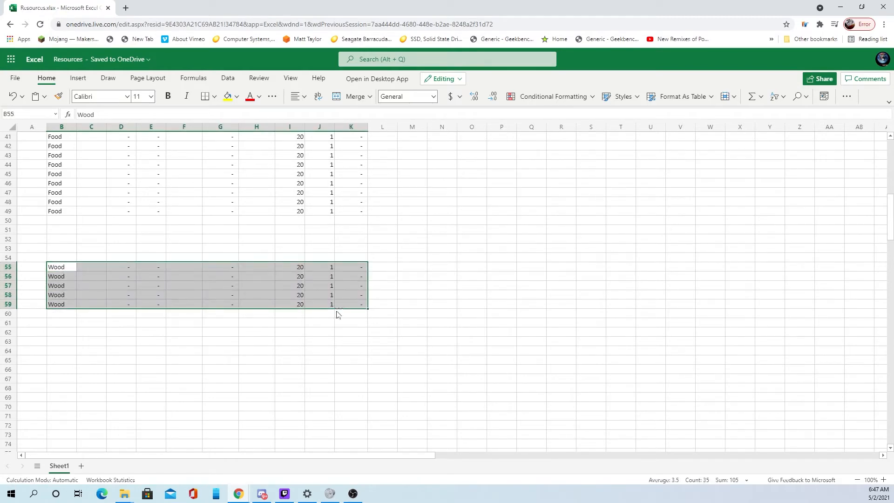
{"action": "key", "text": "ctrl+x"}
{"action": "left_click", "coordinate": [70, 313]}
{"action": "key", "text": "ctrl+v"}
Step: Count the rows in the Food block, going through column B from row 35 to row 49
{"action": "scroll", "coordinate": [89, 328], "scroll_direction": "up", "scroll_amount": 3}
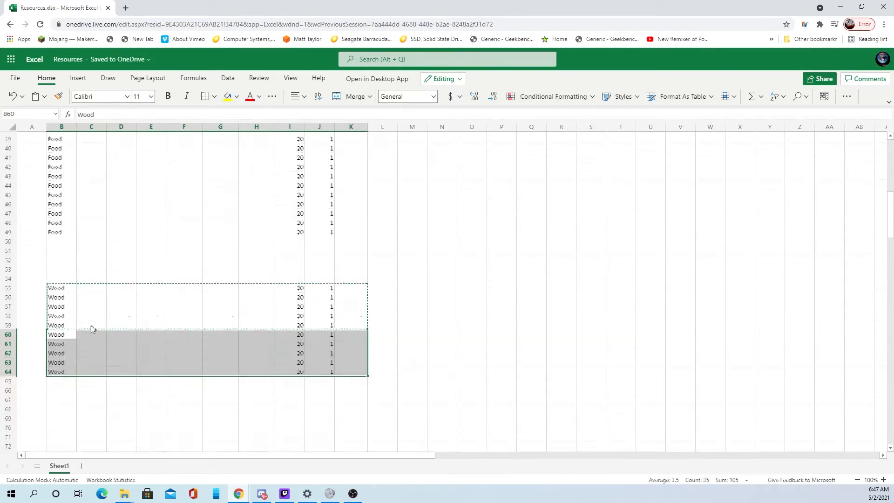
{"action": "left_click", "coordinate": [56, 175]}
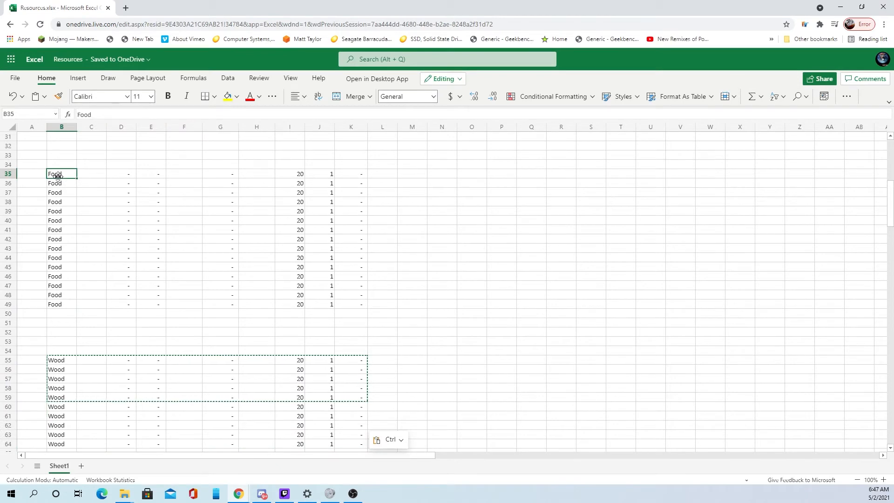
{"action": "key", "text": "Down"}
{"action": "key", "text": "Down"}
{"action": "key", "text": "Down"}
{"action": "key", "text": "Down"}
{"action": "key", "text": "Down"}
{"action": "key", "text": "Down"}
{"action": "key", "text": "Down"}
{"action": "key", "text": "Down"}
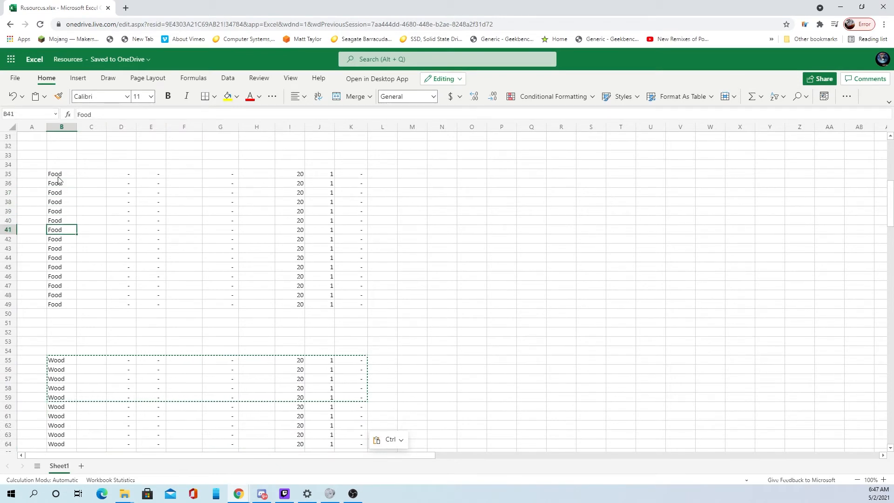
{"action": "key", "text": "Up"}
{"action": "key", "text": "Up"}
{"action": "key", "text": "Up"}
{"action": "key", "text": "Up"}
{"action": "key", "text": "Up"}
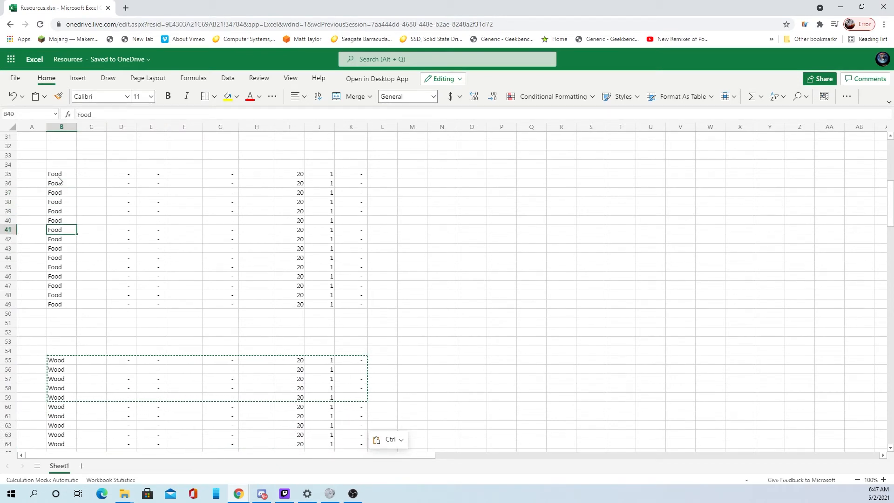
{"action": "key", "text": "Up"}
{"action": "key", "text": "Up"}
{"action": "key", "text": "Up"}
{"action": "key", "text": "Down"}
{"action": "key", "text": "Down"}
{"action": "key", "text": "Down"}
{"action": "key", "text": "Down"}
{"action": "key", "text": "Down"}
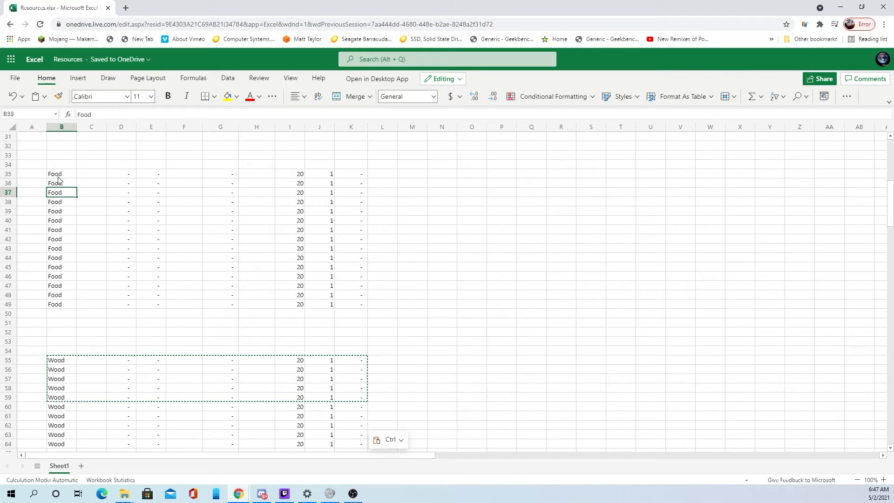
{"action": "key", "text": "Down"}
{"action": "key", "text": "Down"}
{"action": "key", "text": "Down"}
{"action": "key", "text": "Down"}
{"action": "key", "text": "Down"}
{"action": "key", "text": "Down"}
{"action": "key", "text": "Down"}
{"action": "key", "text": "Down"}
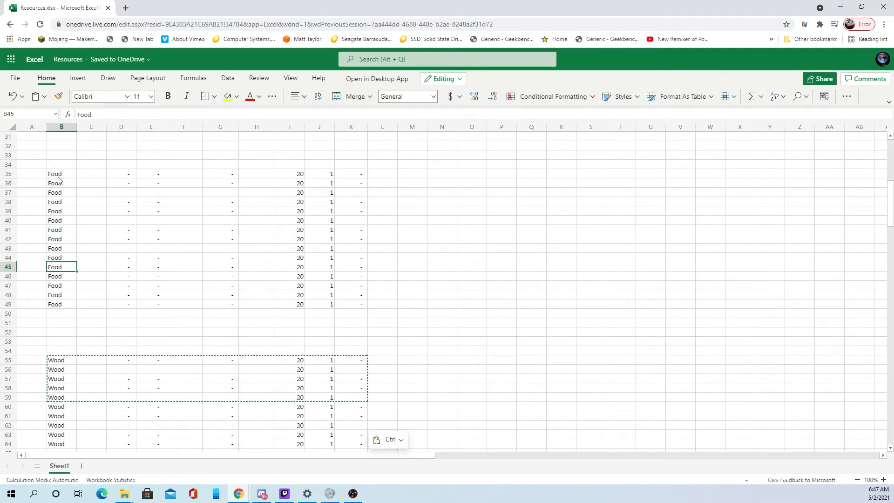
{"action": "key", "text": "Down"}
{"action": "key", "text": "Down"}
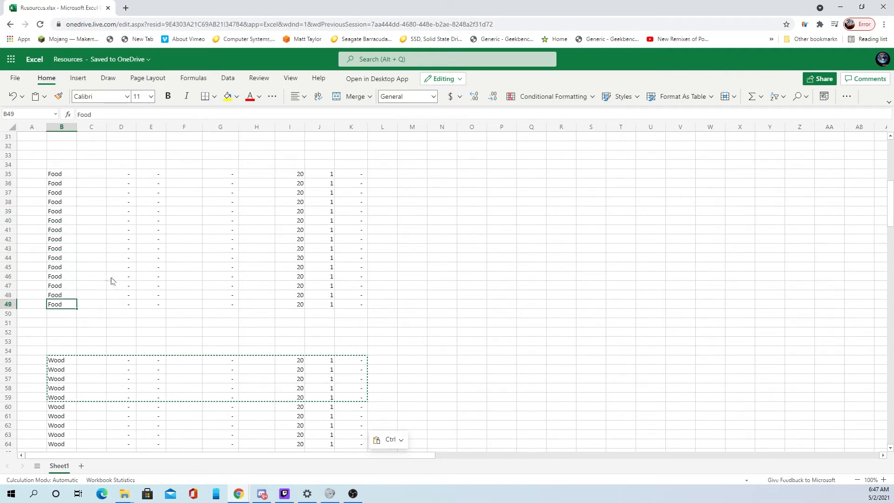
Step: Paste the copied five Wood rows again below the Wood block, starting at B65
{"action": "scroll", "coordinate": [76, 347], "scroll_direction": "down", "scroll_amount": 3}
{"action": "left_click", "coordinate": [61, 360]}
{"action": "key", "text": "ctrl+v"}
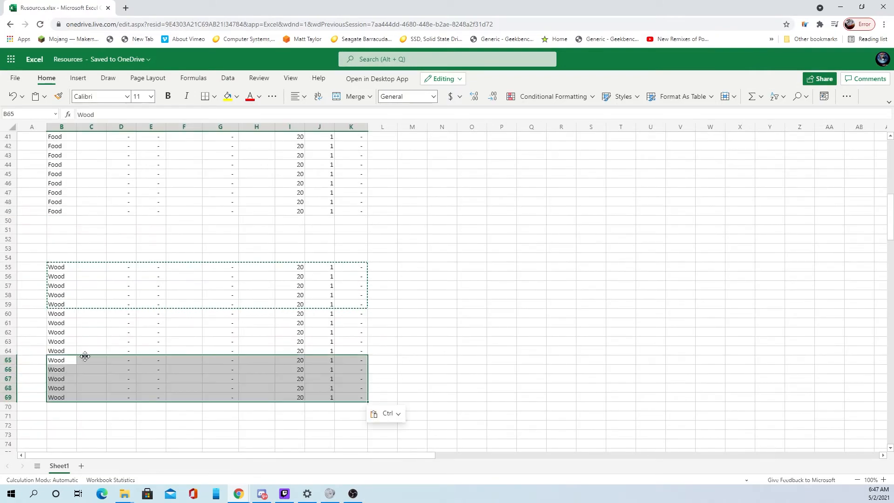
Step: Count the rows in the Wood block, going through column B from row 55 to row 69
{"action": "scroll", "coordinate": [89, 368], "scroll_direction": "down", "scroll_amount": 2}
{"action": "scroll", "coordinate": [90, 374], "scroll_direction": "up", "scroll_amount": 2}
{"action": "left_click", "coordinate": [61, 270]}
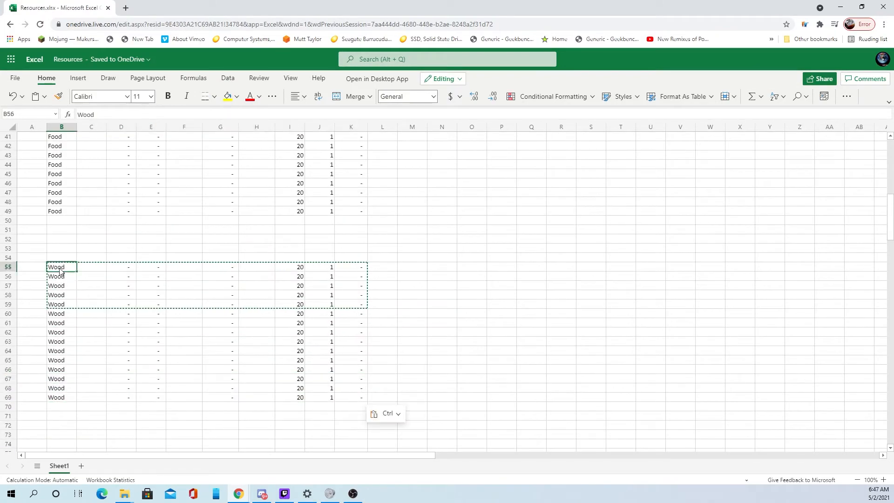
{"action": "key", "text": "Down"}
{"action": "key", "text": "Down"}
{"action": "key", "text": "Down"}
{"action": "key", "text": "Down"}
{"action": "key", "text": "Down"}
{"action": "key", "text": "Down"}
{"action": "key", "text": "Down"}
{"action": "key", "text": "Down"}
{"action": "key", "text": "Down"}
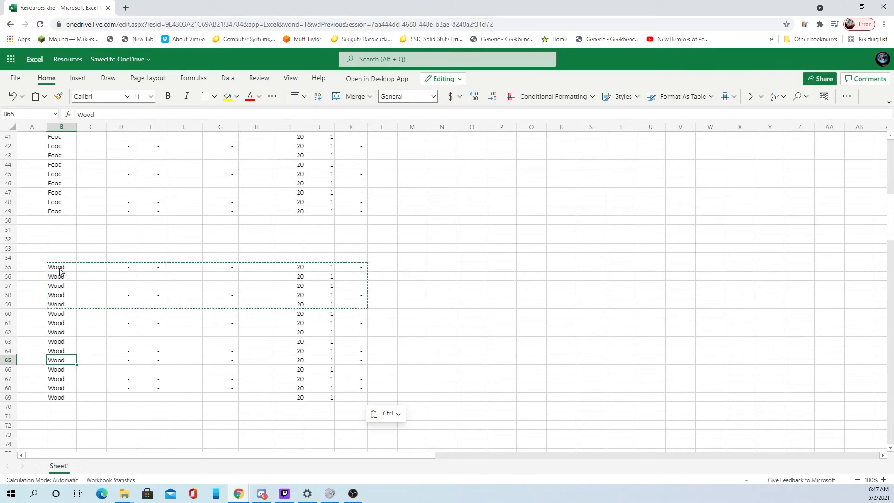
{"action": "key", "text": "Down"}
{"action": "key", "text": "Down"}
{"action": "key", "text": "Down"}
{"action": "key", "text": "Down"}
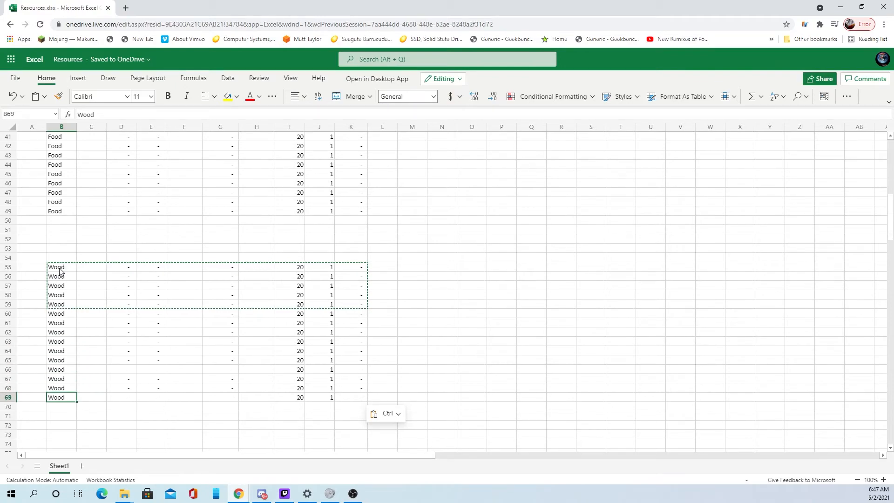
Step: Copy the Stone row in B81:K81 and paste it into row 76, starting at B76
{"action": "scroll", "coordinate": [140, 295], "scroll_direction": "down", "scroll_amount": 5}
{"action": "scroll", "coordinate": [95, 309], "scroll_direction": "down", "scroll_amount": 3}
{"action": "scroll", "coordinate": [95, 309], "scroll_direction": "up", "scroll_amount": 3}
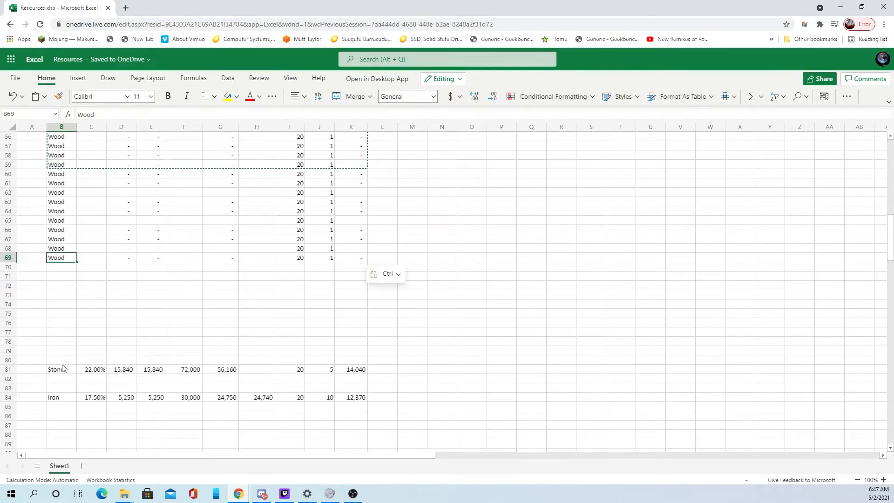
{"action": "left_click_drag", "start_coordinate": [56, 369], "coordinate": [350, 374]}
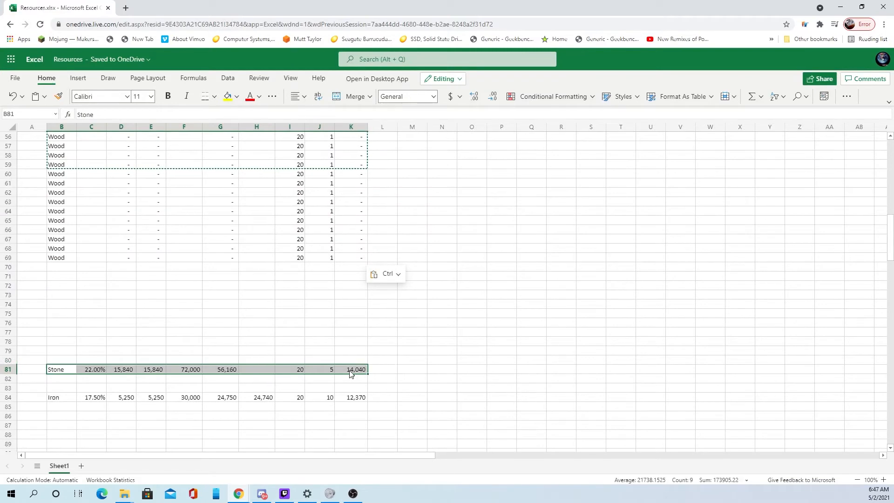
{"action": "key", "text": "ctrl+c"}
{"action": "left_click", "coordinate": [44, 269]}
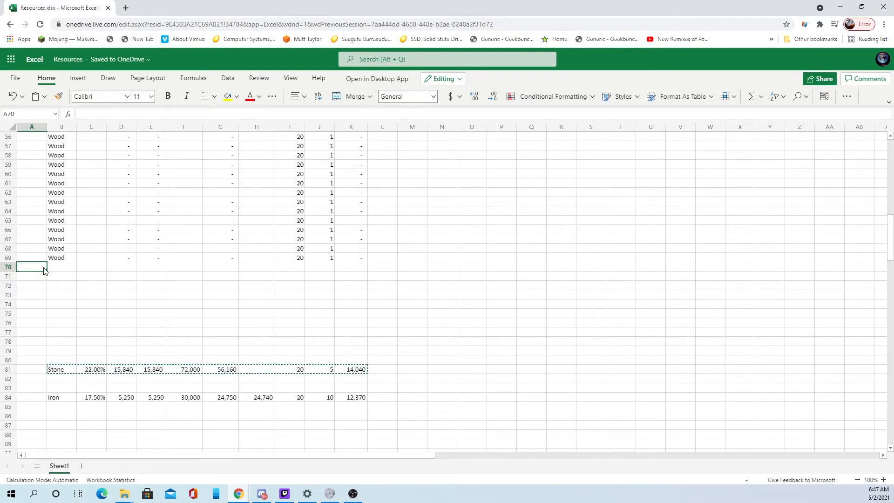
{"action": "key", "text": "Down"}
{"action": "key", "text": "Down"}
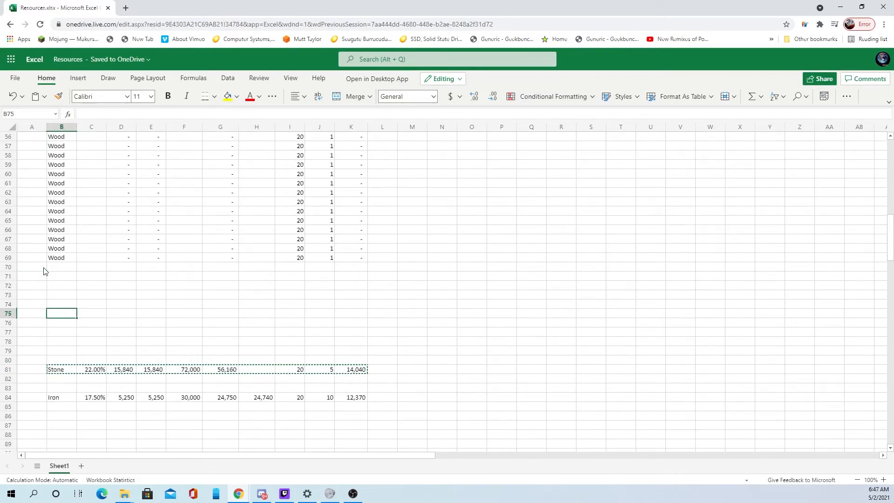
{"action": "key", "text": "ctrl+v"}
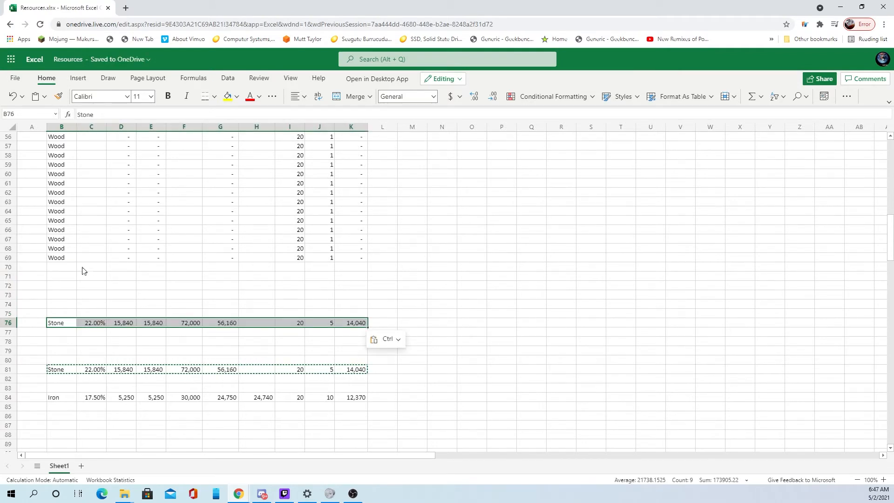
{"action": "left_click", "coordinate": [82, 270]}
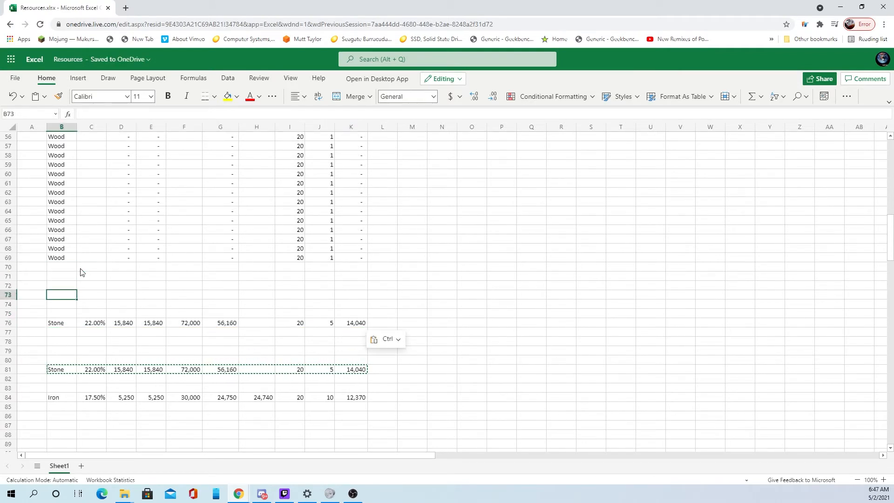
Step: Clear the amount in F76 and the percentage in C76 of the copied Stone row
{"action": "left_click", "coordinate": [188, 324]}
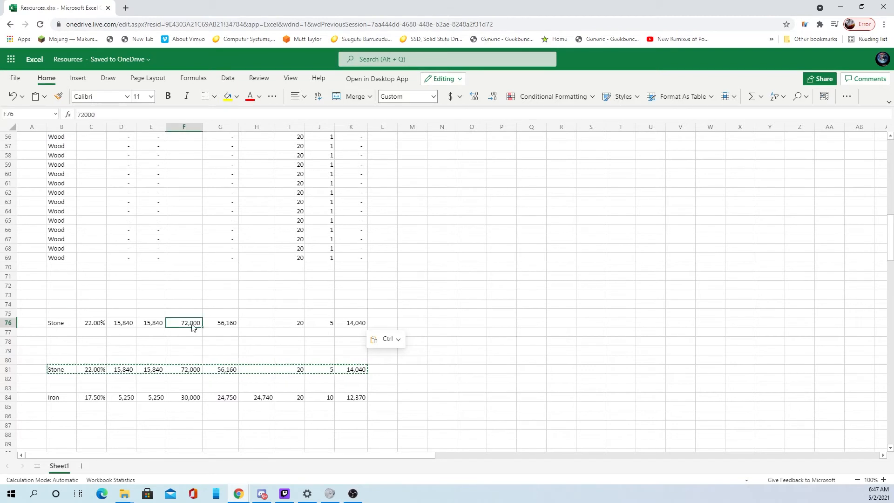
{"action": "key", "text": "BackSpace"}
{"action": "left_click", "coordinate": [84, 325]}
{"action": "key", "text": "BackSpace"}
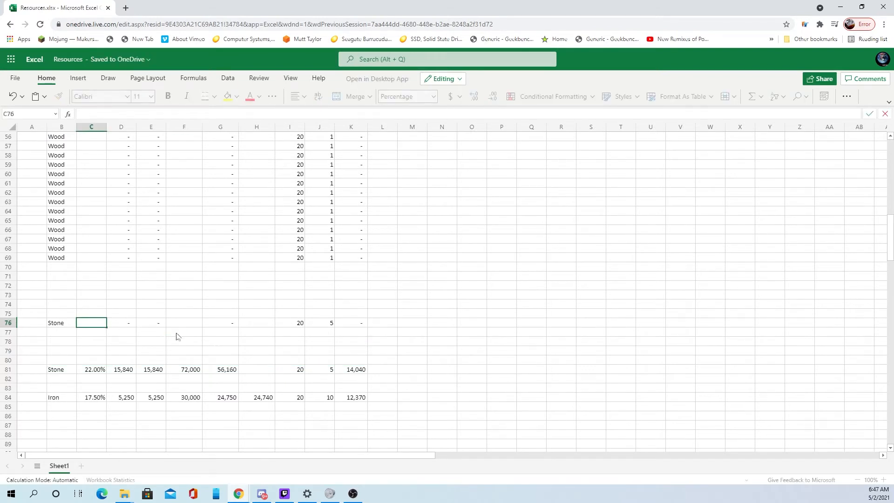
{"action": "left_click", "coordinate": [347, 352]}
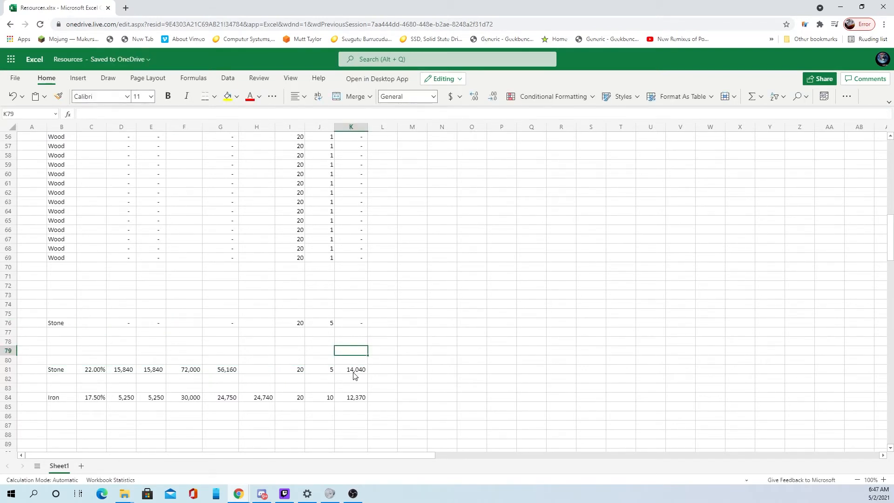
Step: Clear the contents of the original Stone row in B81:K81
{"action": "left_click_drag", "start_coordinate": [354, 371], "coordinate": [65, 370]}
{"action": "right_click", "coordinate": [67, 371]}
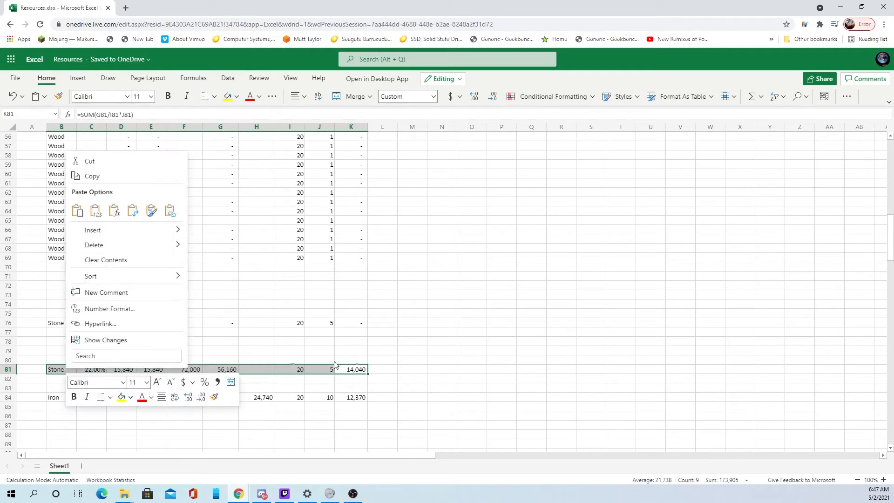
{"action": "key", "text": "Escape"}
{"action": "key", "text": "Delete"}
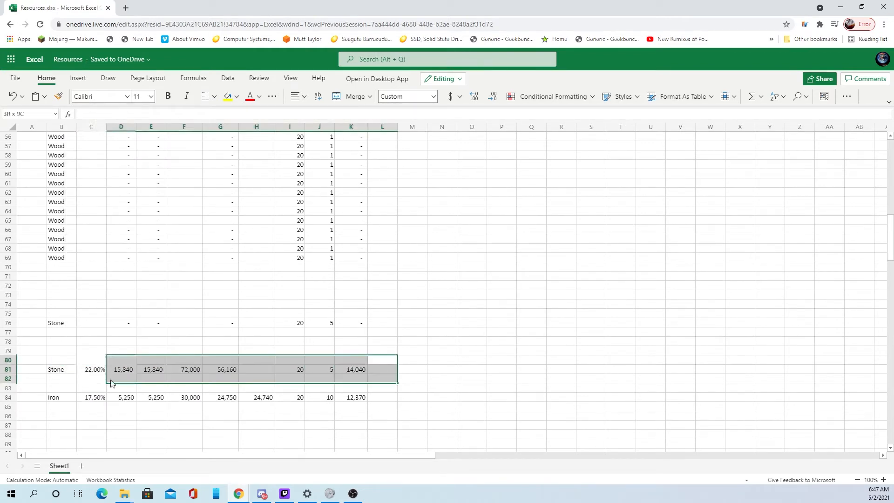
Step: Copy the blank Stone row in B76:K76 and paste it into rows 77, 78, 79 and 80, checking the row count
{"action": "left_click_drag", "start_coordinate": [52, 316], "coordinate": [122, 339]}
{"action": "left_click", "coordinate": [57, 326]}
{"action": "left_click_drag", "start_coordinate": [351, 325], "coordinate": [60, 326]}
{"action": "key", "text": "ctrl+c"}
{"action": "left_click", "coordinate": [55, 333]}
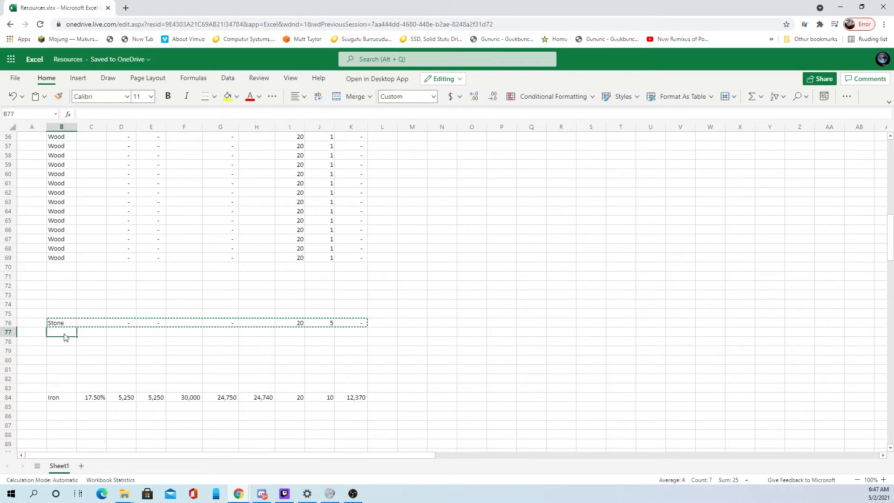
{"action": "key", "text": "ctrl+v"}
{"action": "left_click", "coordinate": [59, 343]}
{"action": "key", "text": "ctrl+v"}
{"action": "left_click", "coordinate": [59, 352]}
{"action": "key", "text": "ctrl+v"}
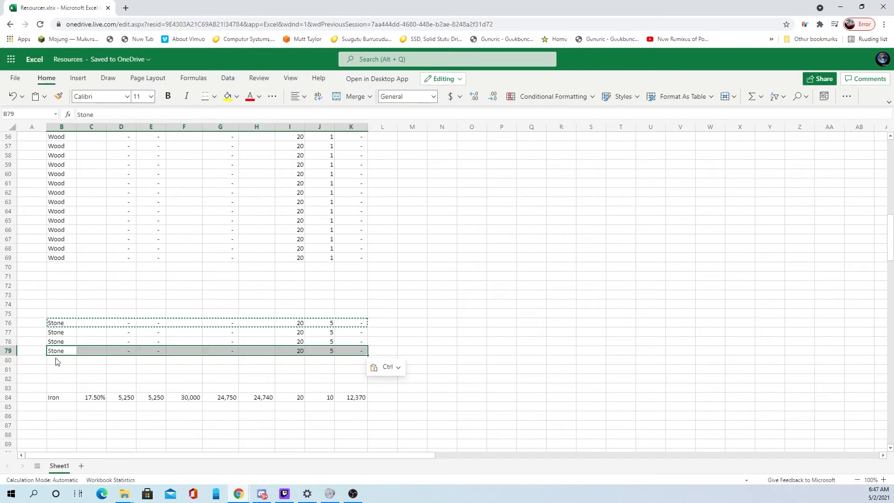
{"action": "left_click", "coordinate": [59, 361]}
{"action": "key", "text": "ctrl+v"}
{"action": "left_click", "coordinate": [57, 332]}
{"action": "left_click", "coordinate": [58, 341]}
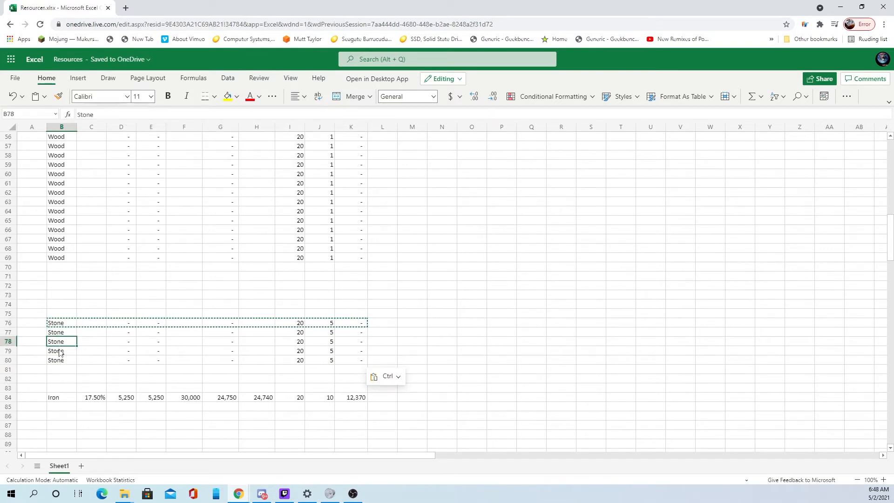
{"action": "left_click", "coordinate": [58, 351]}
{"action": "left_click", "coordinate": [59, 360]}
Step: Move the Iron row from B84:K84 down to row 96, starting at B96
{"action": "left_click_drag", "start_coordinate": [357, 397], "coordinate": [59, 398]}
{"action": "right_click", "coordinate": [58, 397]}
{"action": "left_click", "coordinate": [80, 186]}
{"action": "scroll", "coordinate": [138, 344], "scroll_direction": "down", "scroll_amount": 12}
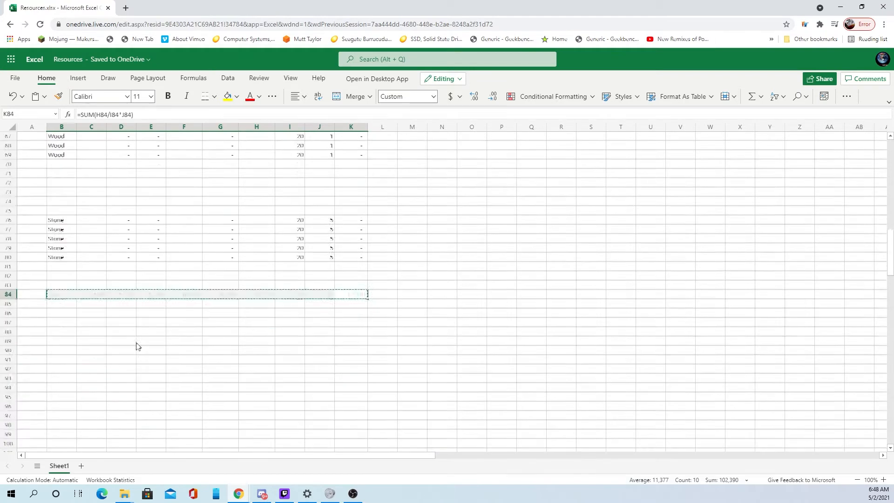
{"action": "left_click", "coordinate": [72, 322]}
{"action": "right_click", "coordinate": [72, 319]}
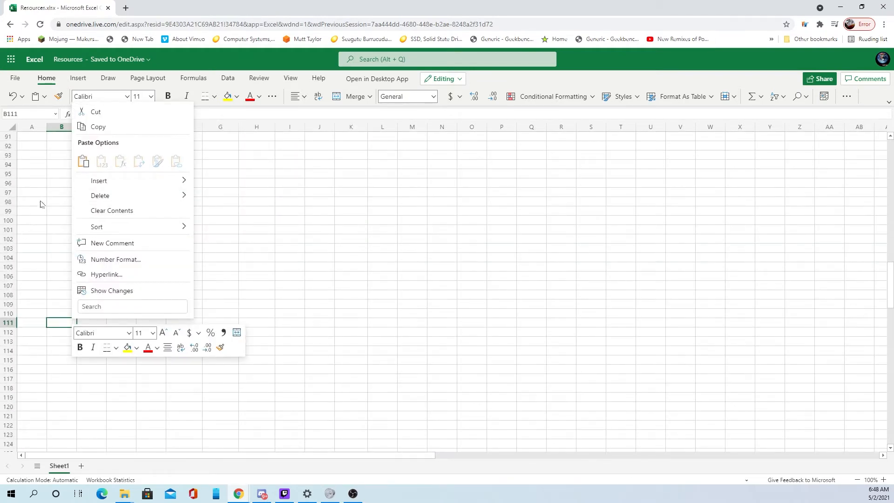
{"action": "left_click", "coordinate": [55, 186]}
{"action": "right_click", "coordinate": [55, 186]}
{"action": "left_click", "coordinate": [64, 264]}
{"action": "left_click", "coordinate": [91, 331]}
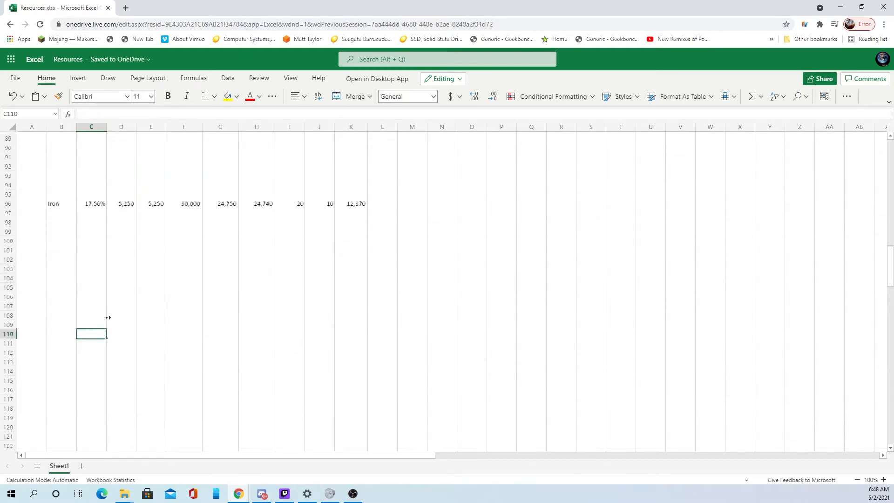
{"action": "scroll", "coordinate": [124, 313], "scroll_direction": "up", "scroll_amount": 7}
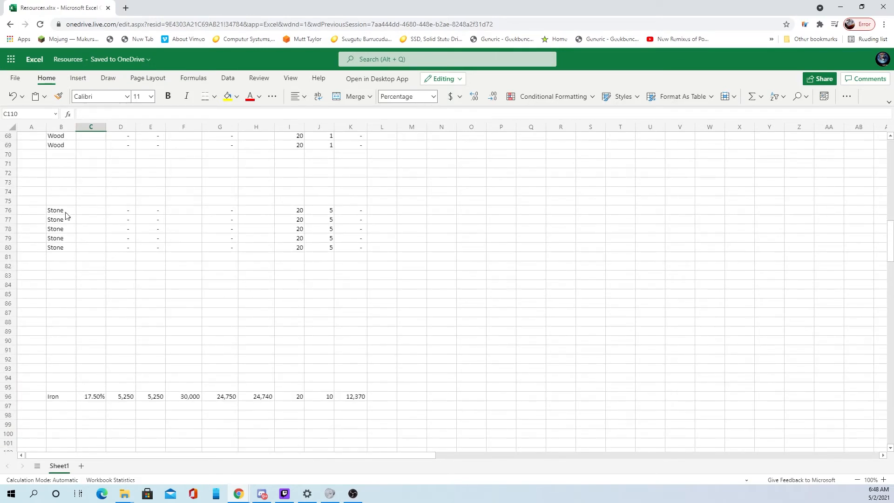
Step: Copy the five Stone rows in B76:K80 and paste them at B81 and again at B86
{"action": "left_click", "coordinate": [63, 212]}
{"action": "left_click", "coordinate": [60, 228]}
{"action": "left_click", "coordinate": [58, 237]}
{"action": "left_click", "coordinate": [56, 247]}
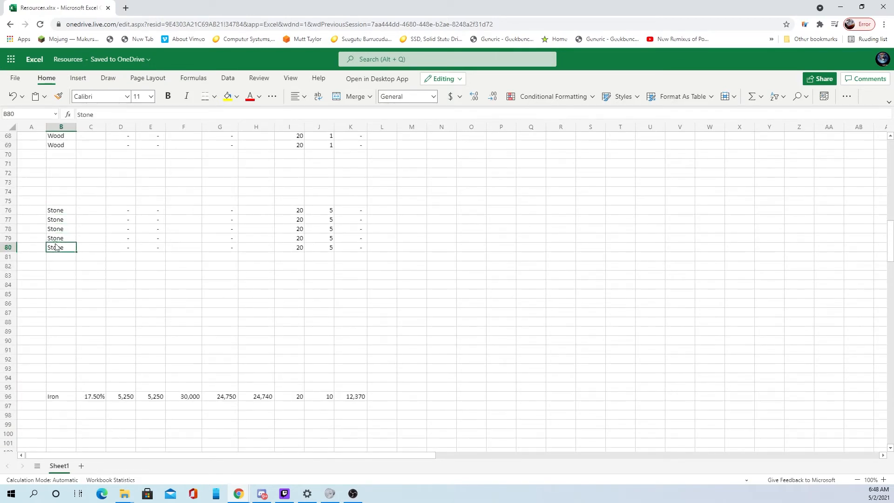
{"action": "left_click_drag", "start_coordinate": [57, 213], "coordinate": [355, 249]}
{"action": "key", "text": "ctrl+x"}
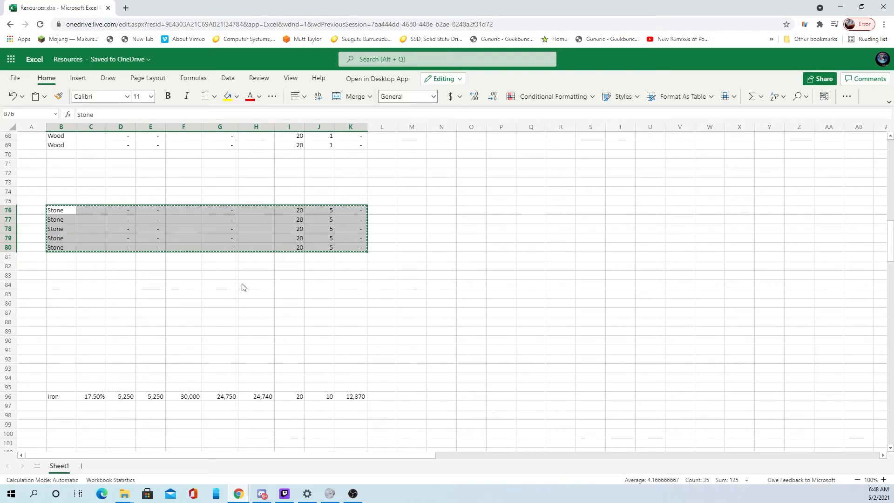
{"action": "left_click", "coordinate": [68, 258]}
{"action": "key", "text": "ctrl+v"}
{"action": "left_click", "coordinate": [66, 303]}
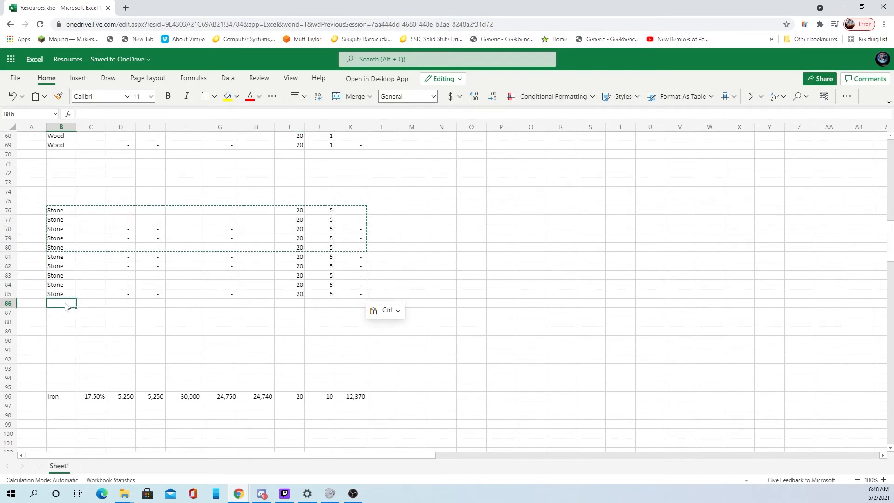
{"action": "key", "text": "ctrl+v"}
Step: Count the rows in the Stone block, going through column B from row 76 to row 90
{"action": "left_click", "coordinate": [70, 220]}
{"action": "left_click", "coordinate": [75, 212]}
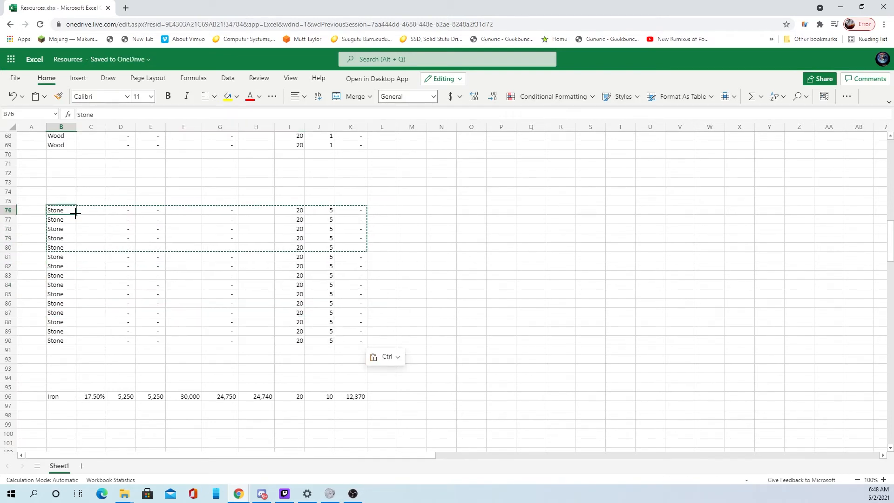
{"action": "key", "text": "Down"}
{"action": "key", "text": "Down"}
{"action": "key", "text": "Down"}
{"action": "key", "text": "Down"}
{"action": "key", "text": "Down"}
{"action": "key", "text": "Down"}
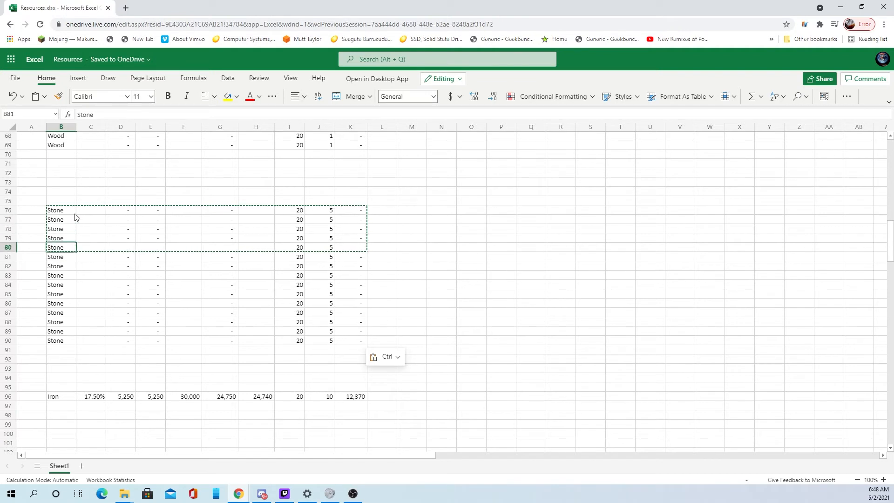
{"action": "key", "text": "Down"}
{"action": "key", "text": "Down"}
{"action": "key", "text": "Down"}
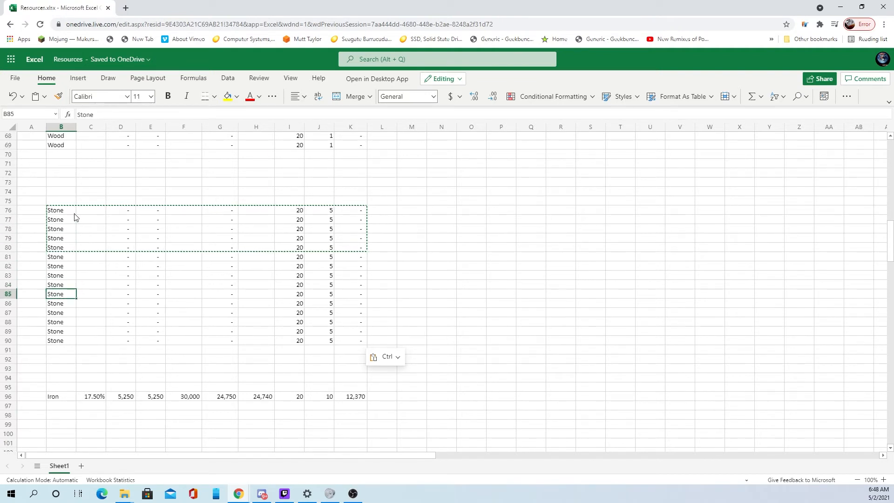
{"action": "key", "text": "Down"}
{"action": "key", "text": "Down"}
{"action": "key", "text": "Down"}
{"action": "key", "text": "Down"}
{"action": "key", "text": "Down"}
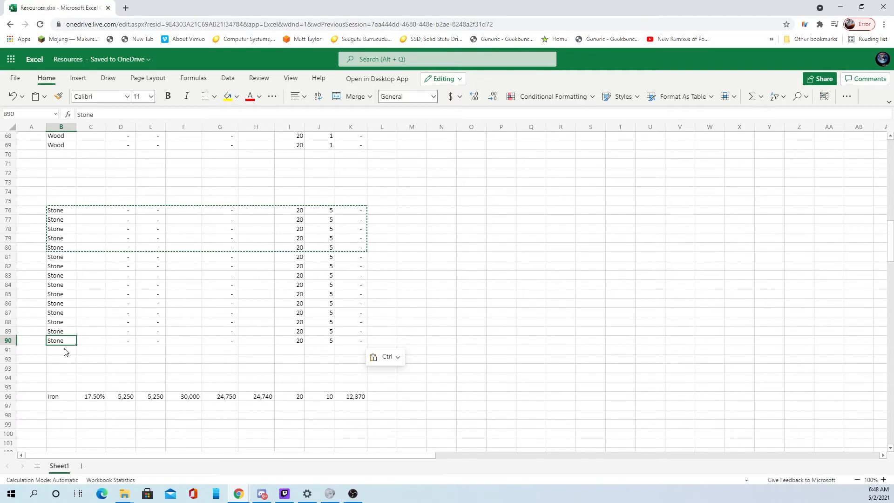
Step: Count the gap rows below the Stone block and move the Iron row from B96:K96 down to row 97
{"action": "key", "text": "Down"}
{"action": "key", "text": "Down"}
{"action": "key", "text": "Down"}
{"action": "key", "text": "Down"}
{"action": "key", "text": "Down"}
{"action": "key", "text": "Down"}
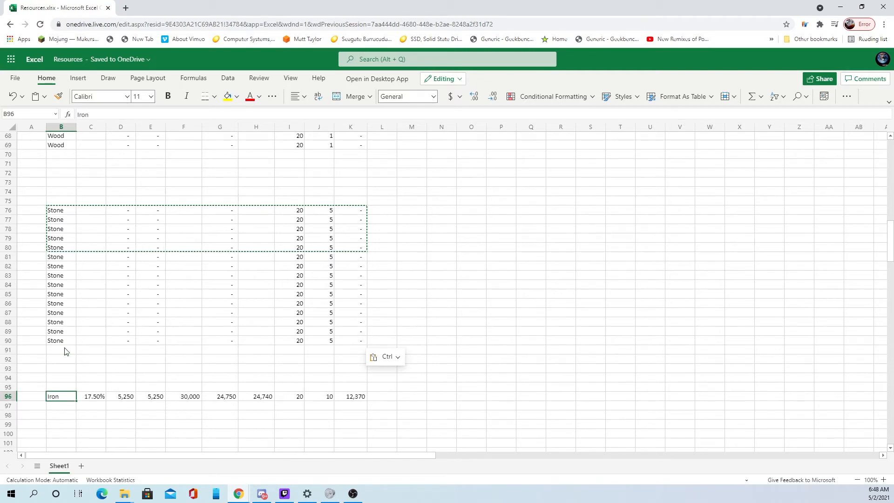
{"action": "left_click_drag", "start_coordinate": [72, 400], "coordinate": [351, 397]}
{"action": "right_click", "coordinate": [350, 397]}
{"action": "left_click", "coordinate": [367, 200]}
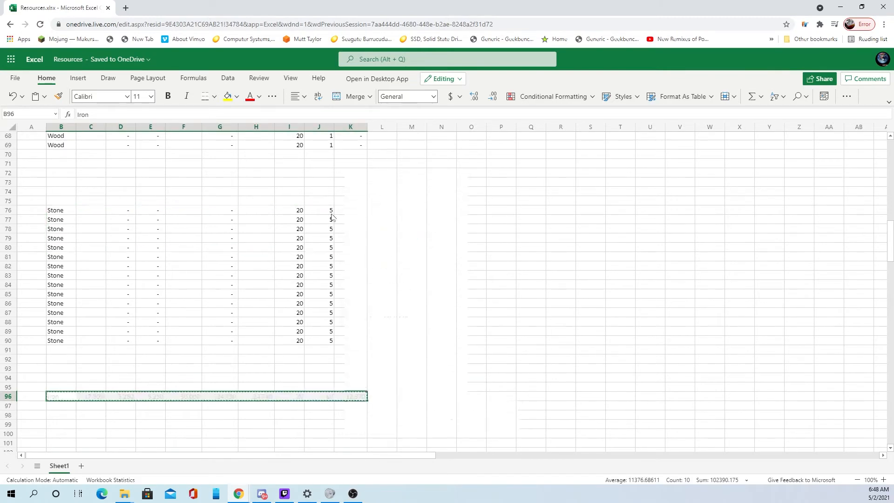
{"action": "left_click", "coordinate": [65, 405]}
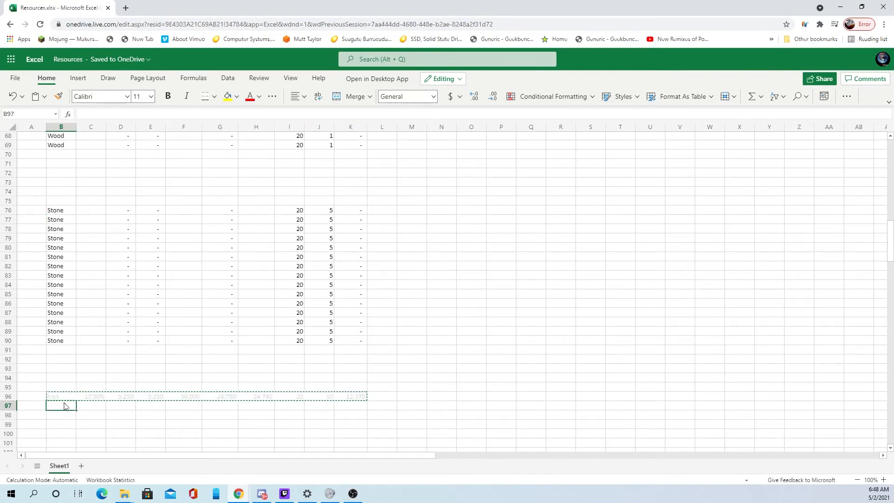
{"action": "key", "text": "ctrl+v"}
{"action": "left_click", "coordinate": [140, 440]}
Step: Clear the amount in F97 and the percentage in C97 of the Iron row
{"action": "left_click", "coordinate": [173, 404]}
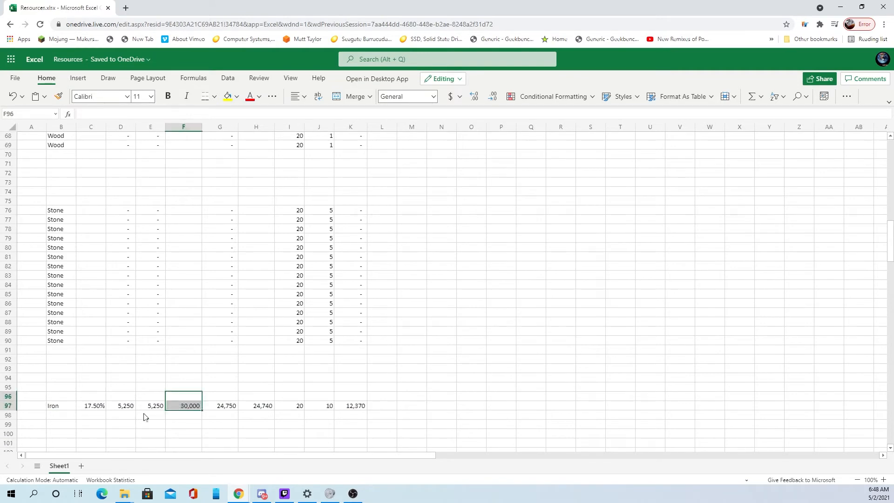
{"action": "left_click", "coordinate": [85, 406]}
{"action": "scroll", "coordinate": [139, 305], "scroll_direction": "up", "scroll_amount": 20}
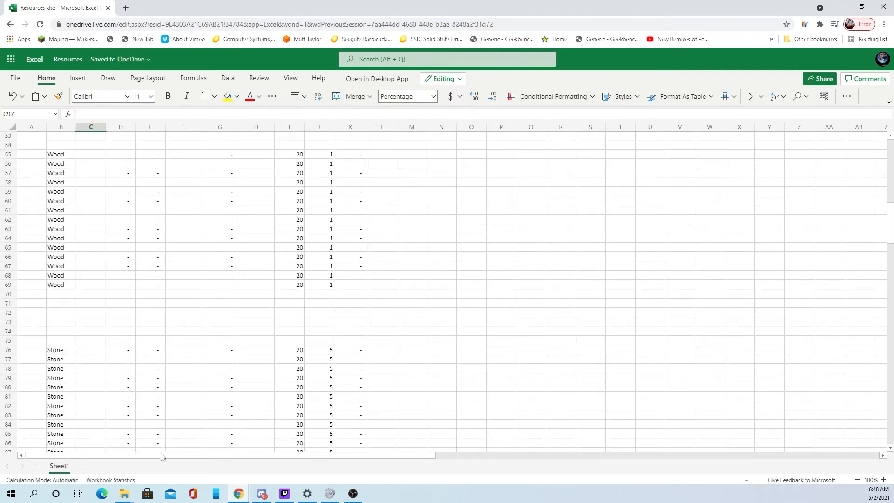
{"action": "scroll", "coordinate": [139, 305], "scroll_direction": "down", "scroll_amount": 20}
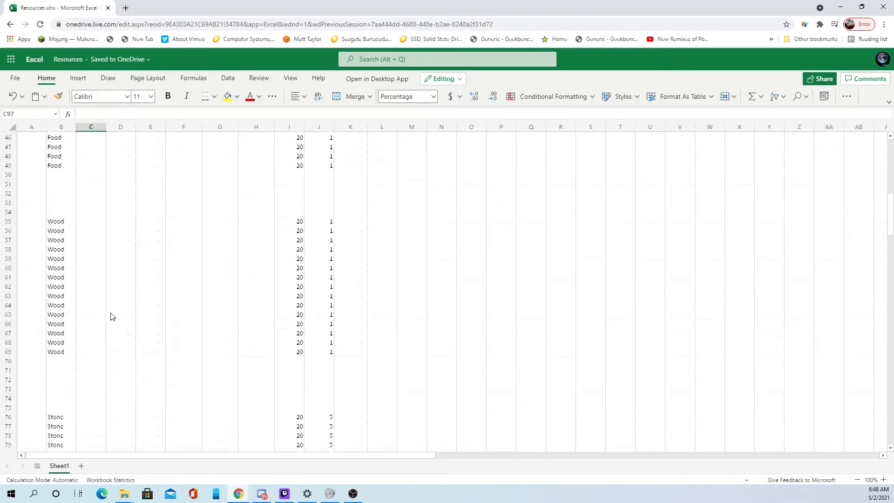
{"action": "scroll", "coordinate": [103, 323], "scroll_direction": "up", "scroll_amount": 4}
{"action": "scroll", "coordinate": [168, 292], "scroll_direction": "down", "scroll_amount": 8}
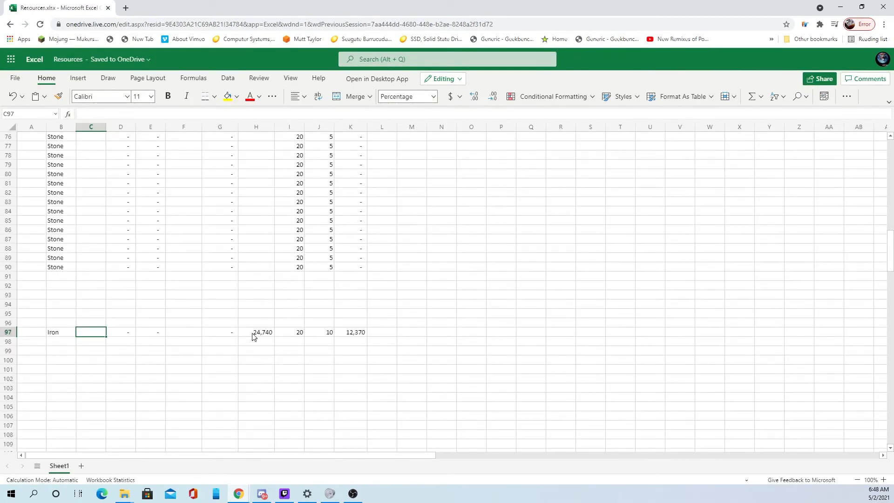
Step: Change the formula in K97 of the Iron row to reference G97 instead of H97
{"action": "left_click", "coordinate": [261, 333]}
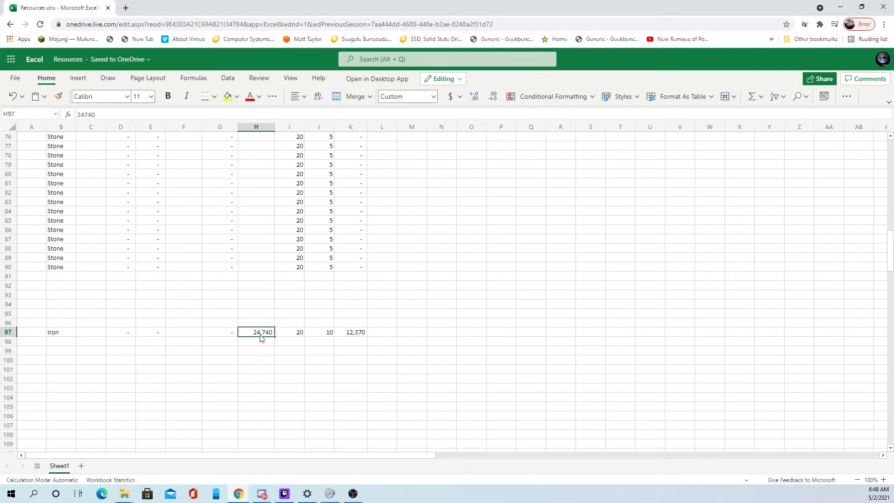
{"action": "left_click", "coordinate": [350, 333]}
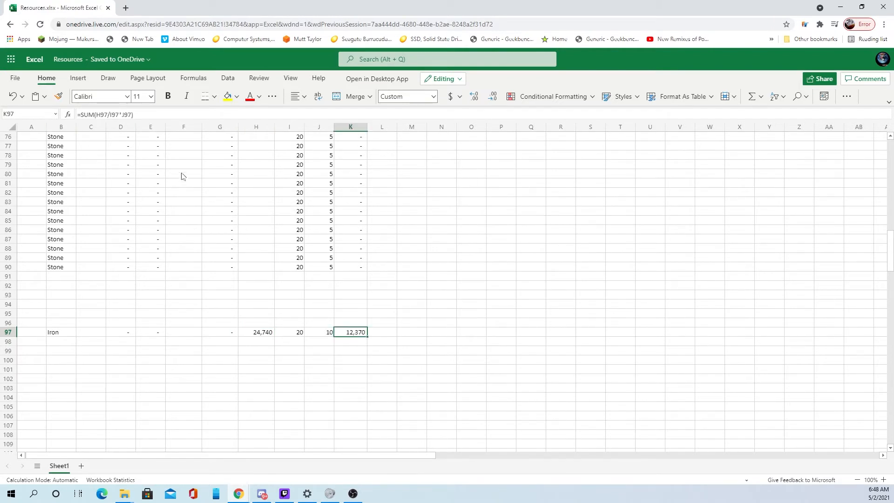
{"action": "left_click", "coordinate": [96, 114]}
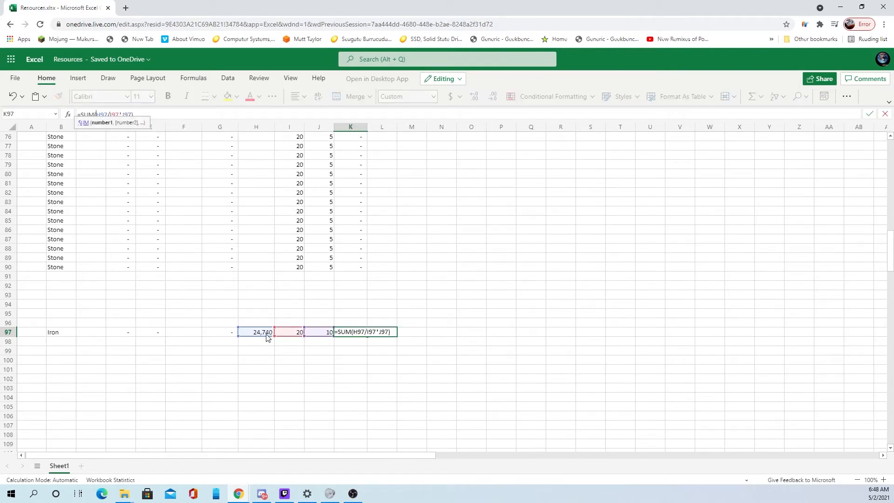
{"action": "left_click_drag", "start_coordinate": [264, 334], "coordinate": [230, 335]}
{"action": "key", "text": "Return"}
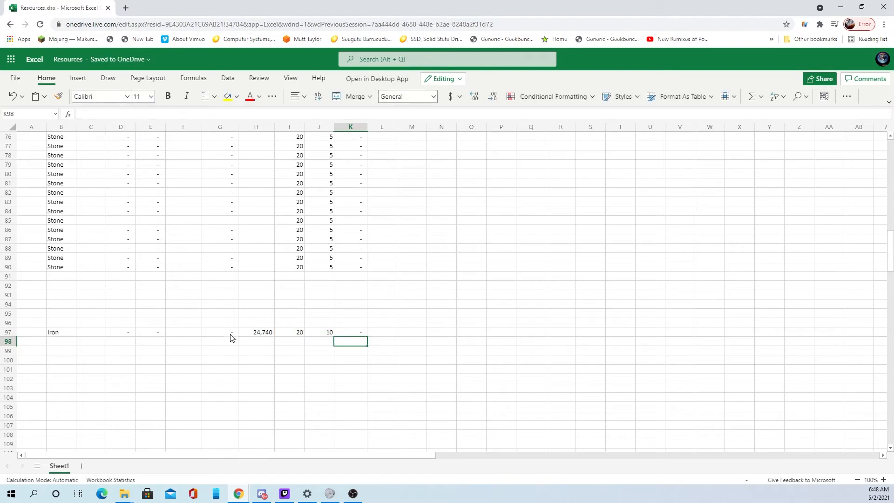
Step: Clear the fixed number in H97 of the Iron row
{"action": "key", "text": "Left"}
{"action": "key", "text": "Up"}
{"action": "key", "text": "Left"}
{"action": "key", "text": "Left"}
{"action": "key", "text": "Left"}
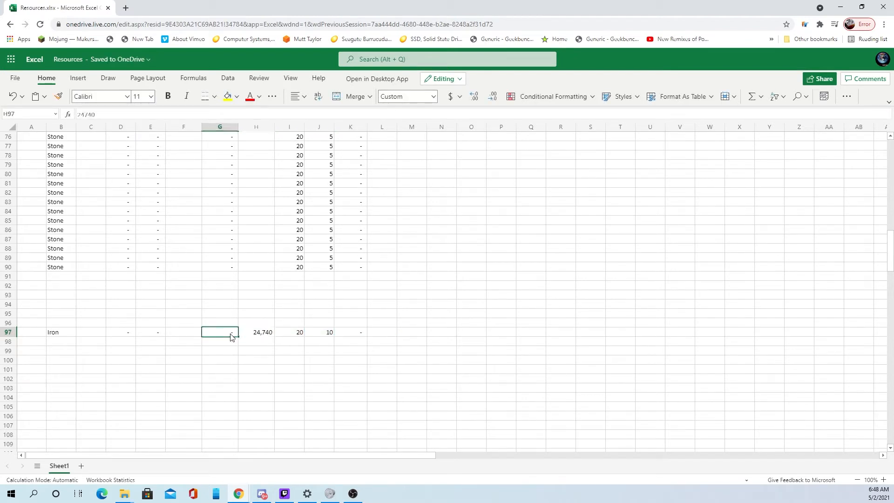
{"action": "key", "text": "Right"}
{"action": "key", "text": "Delete"}
Step: Test the Iron row's formulas with an amount of 36000 in F97 and clear that amount again
{"action": "key", "text": "Left"}
{"action": "key", "text": "Left"}
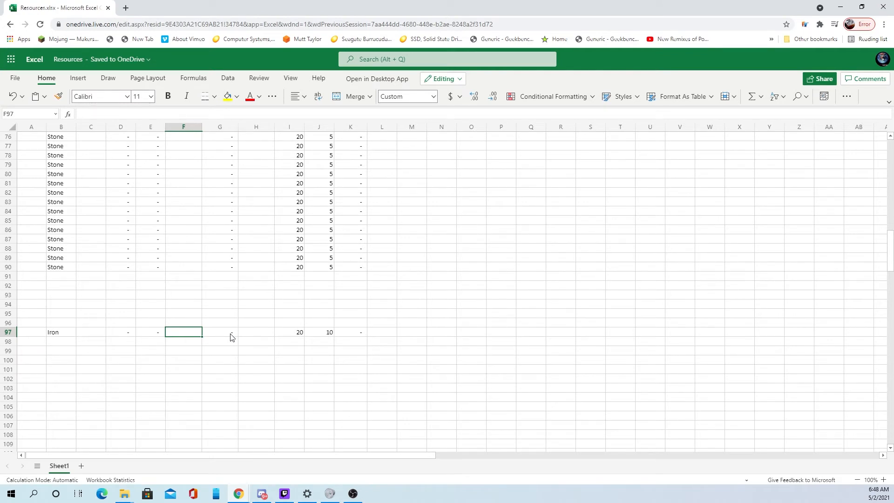
{"action": "type", "text": "36000"}
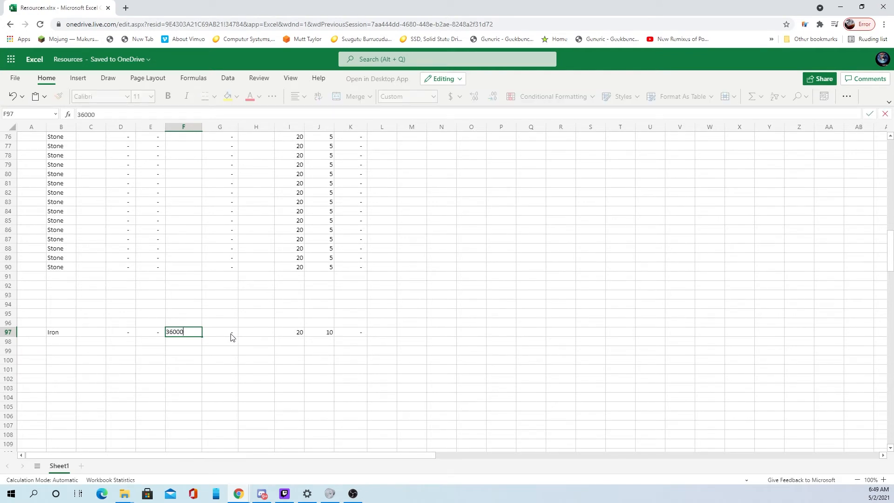
{"action": "key", "text": "Return"}
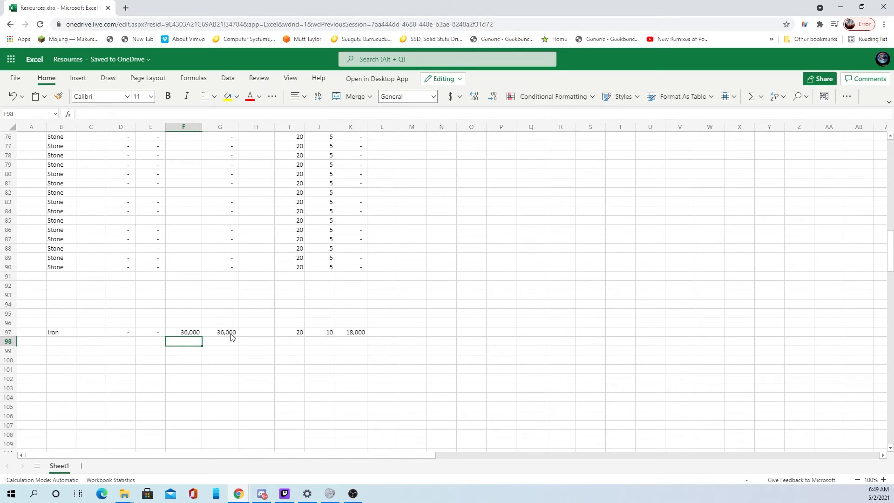
{"action": "key", "text": "Up"}
{"action": "scroll", "coordinate": [264, 416], "scroll_direction": "up", "scroll_amount": 1}
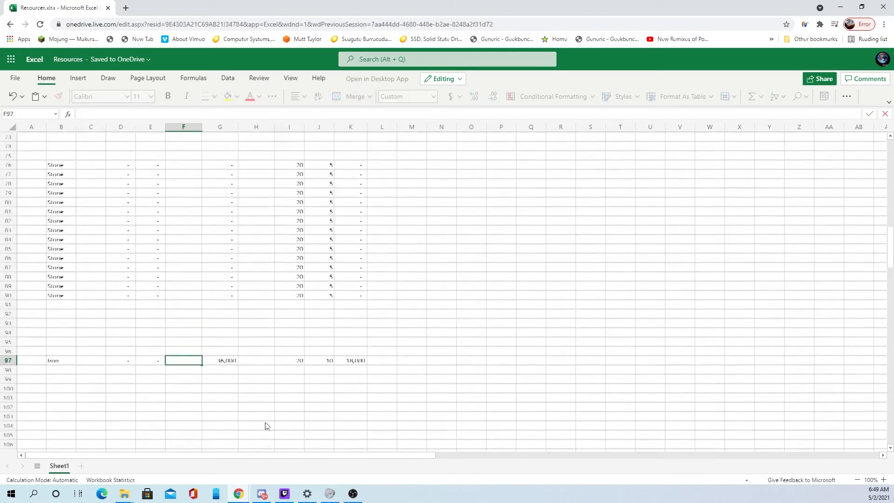
{"action": "left_click", "coordinate": [264, 417]}
Step: Copy the blank Iron row in B97:K97 and paste it into each row from 98 to 102
{"action": "left_click_drag", "start_coordinate": [58, 383], "coordinate": [352, 379]}
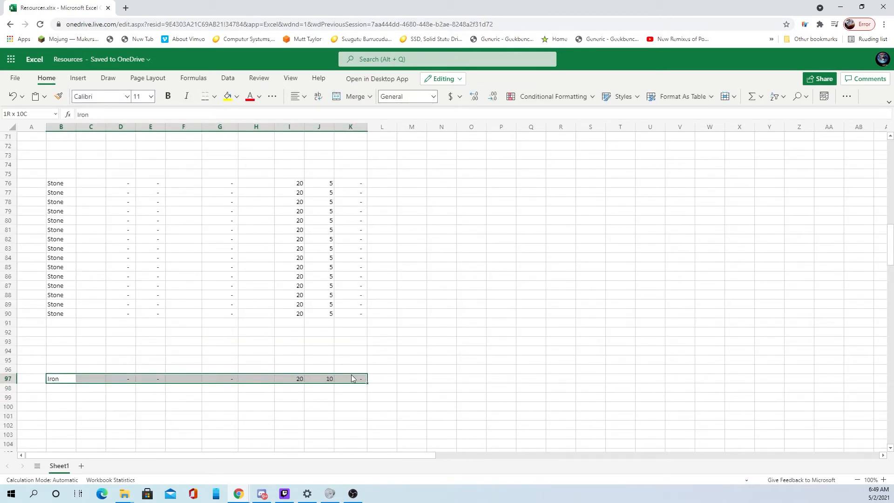
{"action": "key", "text": "ctrl+c"}
{"action": "left_click", "coordinate": [57, 389]}
{"action": "key", "text": "ctrl+v"}
{"action": "left_click", "coordinate": [63, 398]}
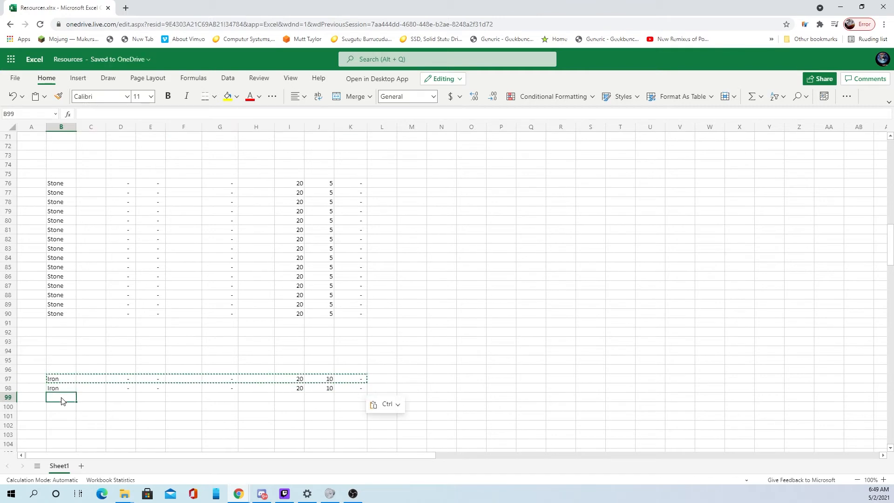
{"action": "key", "text": "ctrl+v"}
{"action": "left_click", "coordinate": [61, 407]}
{"action": "key", "text": "ctrl+v"}
{"action": "left_click", "coordinate": [61, 416]}
{"action": "key", "text": "ctrl+v"}
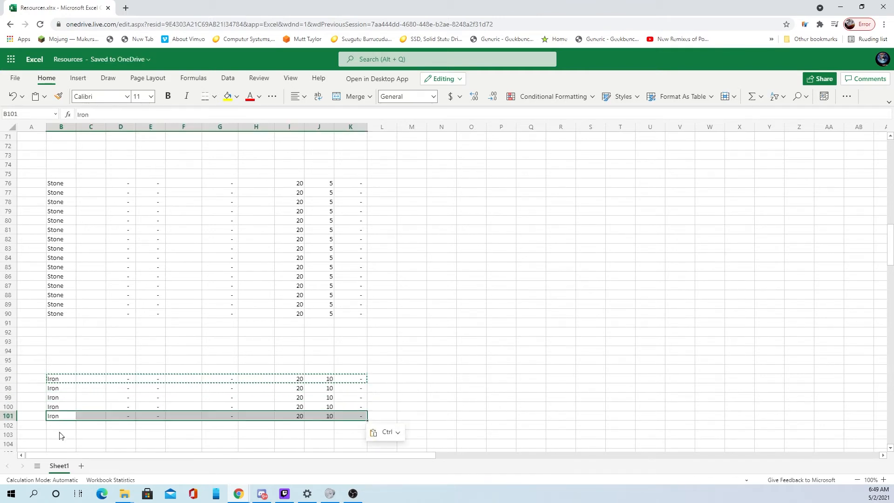
{"action": "left_click", "coordinate": [62, 431]}
{"action": "left_click", "coordinate": [62, 426]}
{"action": "key", "text": "ctrl+v"}
{"action": "scroll", "coordinate": [104, 373], "scroll_direction": "down", "scroll_amount": 3}
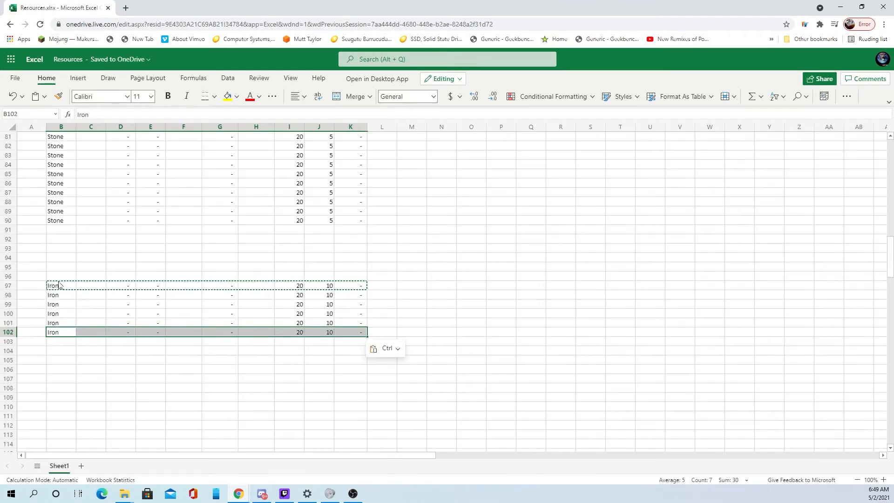
Step: Copy the six blank Iron rows in B97:K102 and paste them starting at B103 and again at B109
{"action": "mouse_move", "coordinate": [59, 279]}
{"action": "left_mouse_down"}
{"action": "mouse_move", "coordinate": [59, 288]}
{"action": "mouse_move", "coordinate": [359, 340]}
{"action": "left_mouse_up"}
{"action": "left_click", "coordinate": [63, 360]}
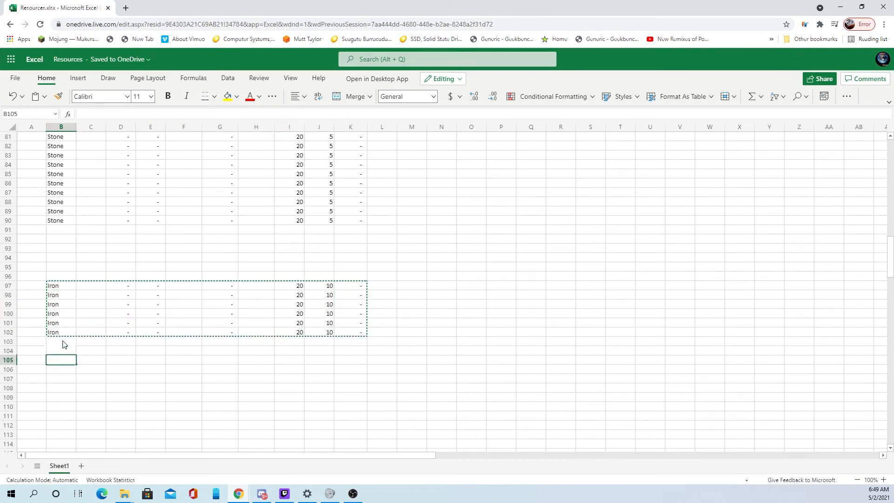
{"action": "left_click", "coordinate": [62, 341]}
{"action": "key", "text": "ctrl+v"}
{"action": "left_click", "coordinate": [62, 398]}
{"action": "key", "text": "ctrl+v"}
{"action": "scroll", "coordinate": [182, 406], "scroll_direction": "down", "scroll_amount": 2}
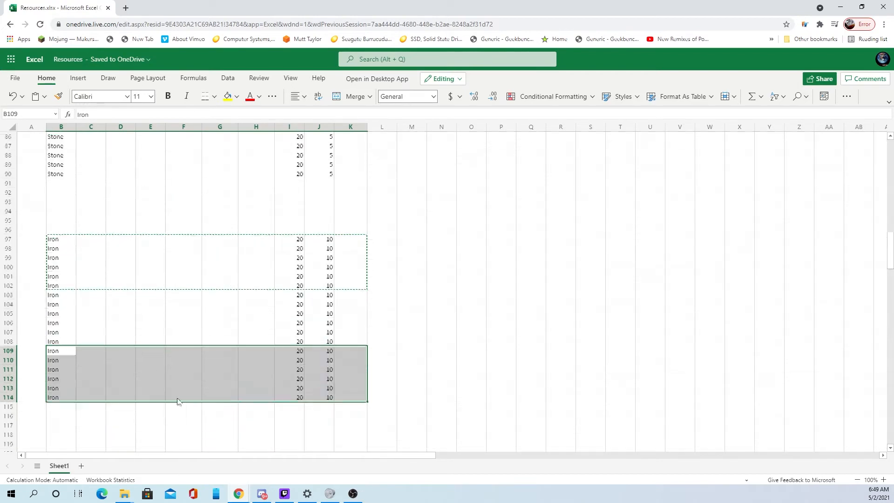
Step: Count the Iron rows one by one from row 97 downward to find where the block should end
{"action": "left_click", "coordinate": [55, 245]}
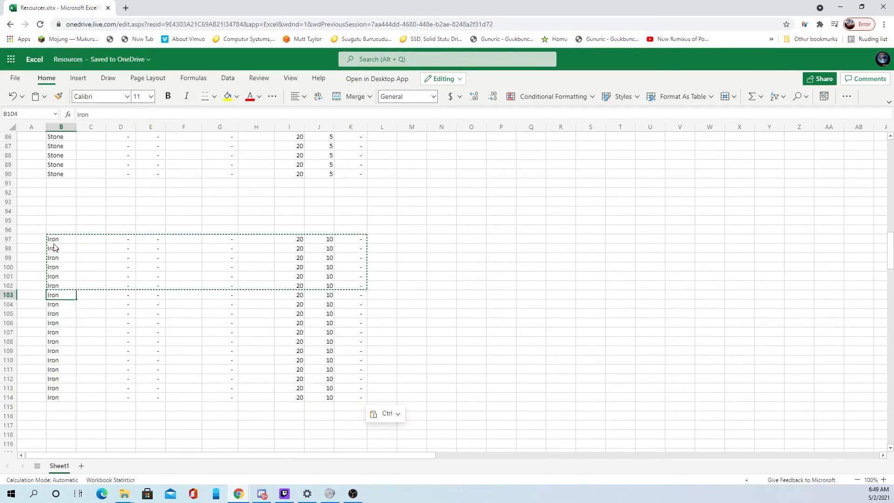
{"action": "key", "text": "Down"}
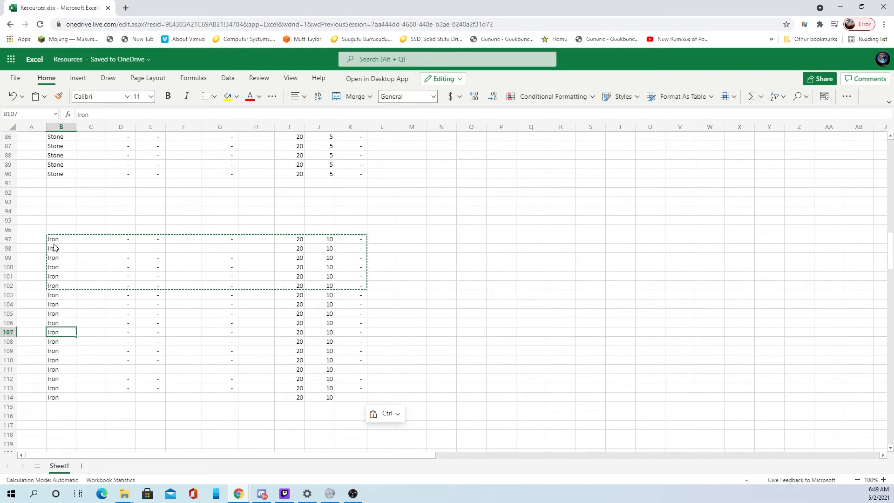
{"action": "key", "text": "Up"}
{"action": "key", "text": "Up"}
{"action": "left_click", "coordinate": [43, 239]}
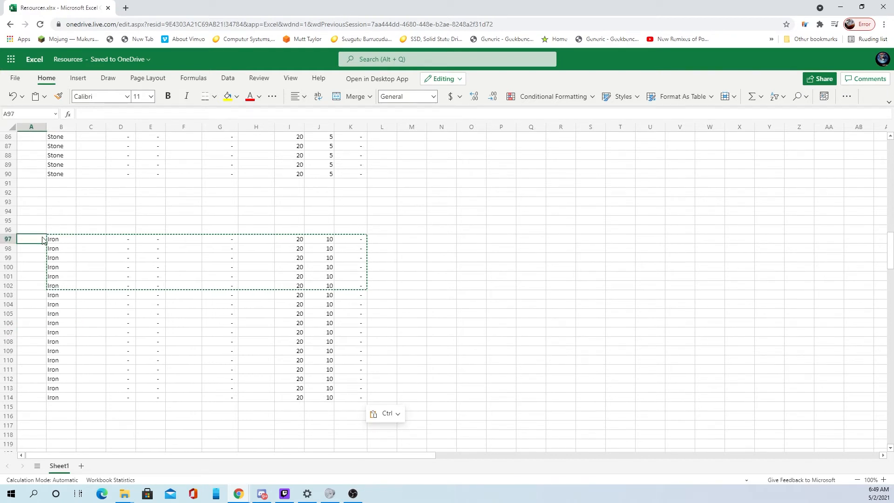
{"action": "key", "text": "Down"}
{"action": "key", "text": "Down"}
{"action": "key", "text": "Down"}
{"action": "key", "text": "Down"}
{"action": "key", "text": "Down"}
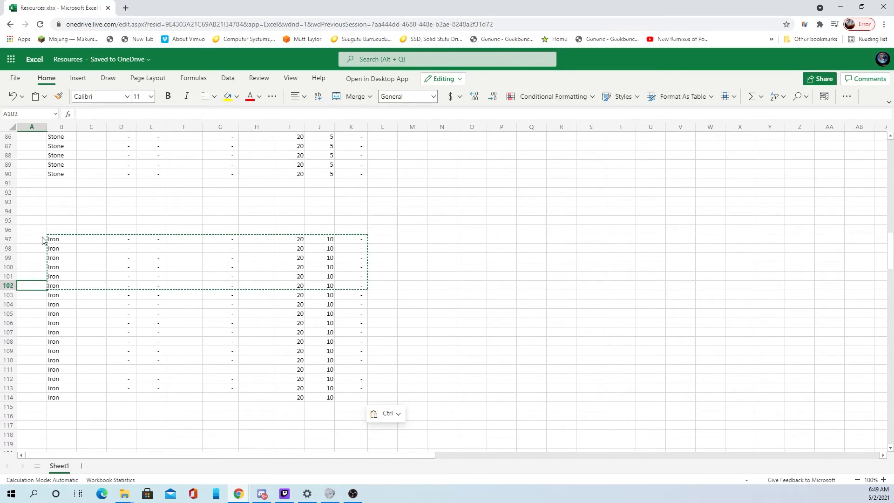
{"action": "key", "text": "Down"}
{"action": "key", "text": "Down"}
{"action": "key", "text": "Down"}
{"action": "key", "text": "Down"}
{"action": "key", "text": "Down"}
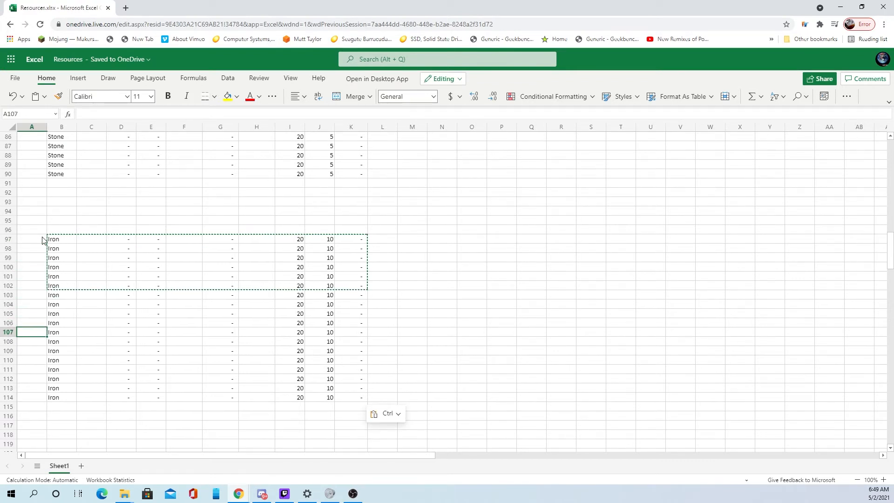
{"action": "key", "text": "Down"}
{"action": "key", "text": "Down"}
{"action": "key", "text": "Down"}
{"action": "key", "text": "Down"}
{"action": "key", "text": "Down"}
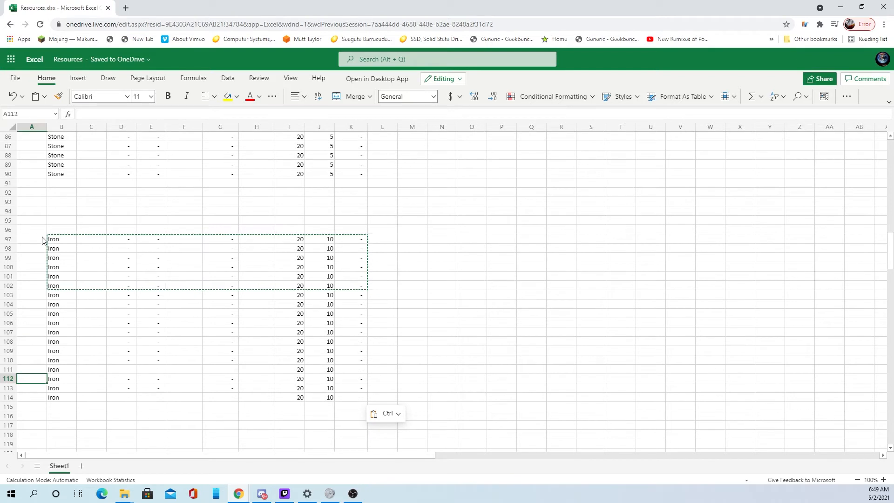
Step: Clear the contents of the surplus Iron rows 113 and 114
{"action": "key", "text": "Down"}
{"action": "key", "text": "Right"}
{"action": "key", "text": "Delete"}
{"action": "key", "text": "Down"}
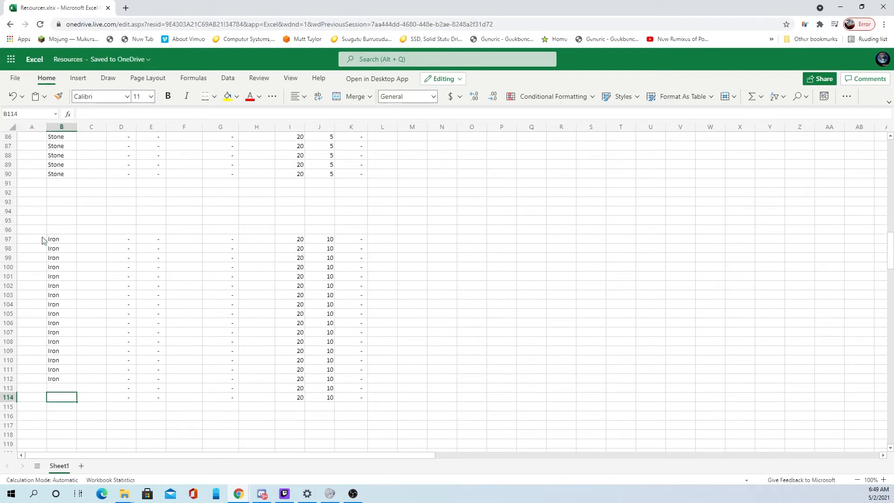
{"action": "left_click_drag", "start_coordinate": [58, 389], "coordinate": [418, 413]}
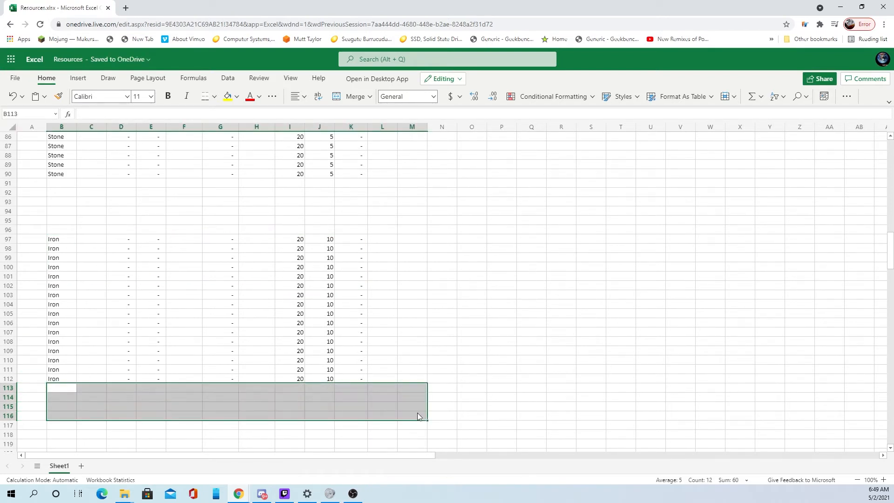
{"action": "left_click", "coordinate": [411, 313]}
Step: Recount the remaining Iron rows from B97 downward
{"action": "left_click", "coordinate": [66, 235]}
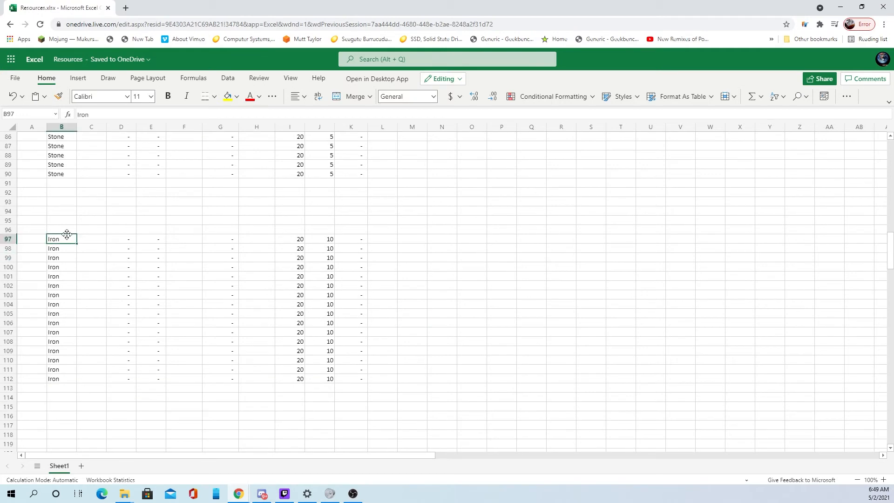
{"action": "key", "text": "Down"}
{"action": "key", "text": "Down"}
{"action": "key", "text": "Down"}
{"action": "key", "text": "Down"}
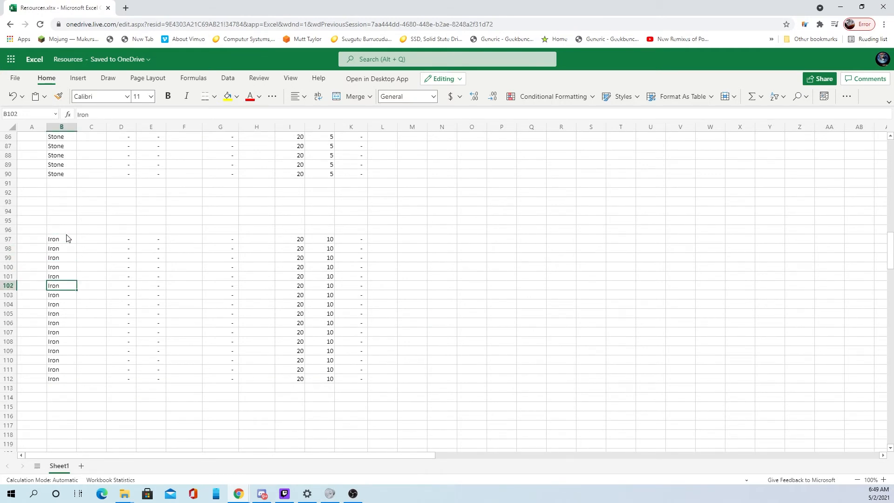
{"action": "key", "text": "Down"}
{"action": "key", "text": "Down"}
{"action": "key", "text": "Down"}
{"action": "key", "text": "Down"}
{"action": "key", "text": "Down"}
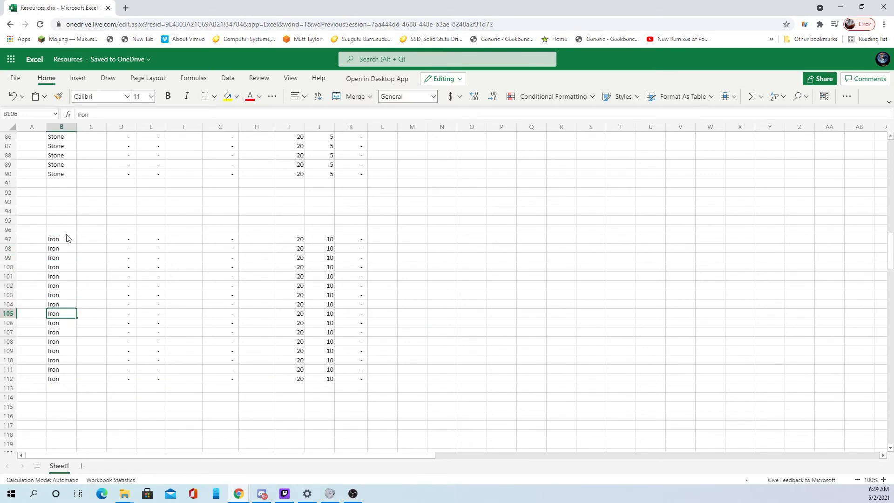
{"action": "key", "text": "Down"}
{"action": "key", "text": "Down"}
{"action": "key", "text": "Down"}
{"action": "key", "text": "Down"}
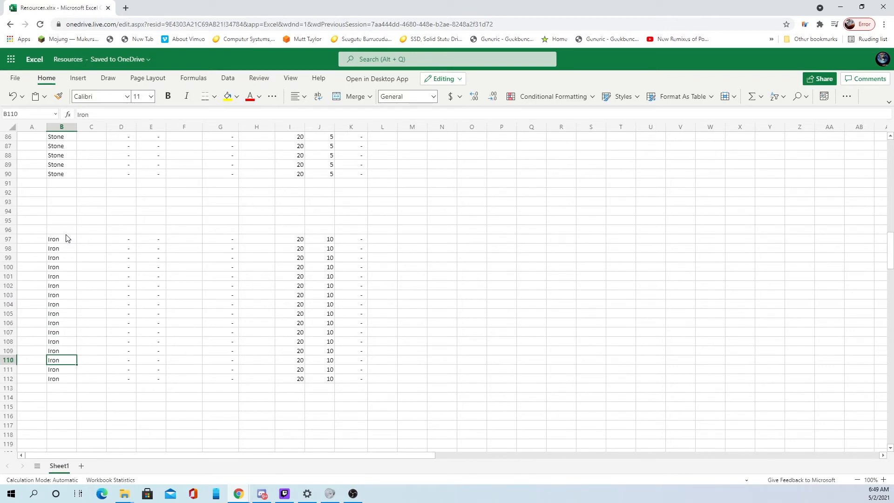
Step: Review the Stone, Wood, Food and Gems blocks and the blank gaps between them
{"action": "left_click", "coordinate": [531, 297]}
{"action": "scroll", "coordinate": [526, 298], "scroll_direction": "up", "scroll_amount": 4}
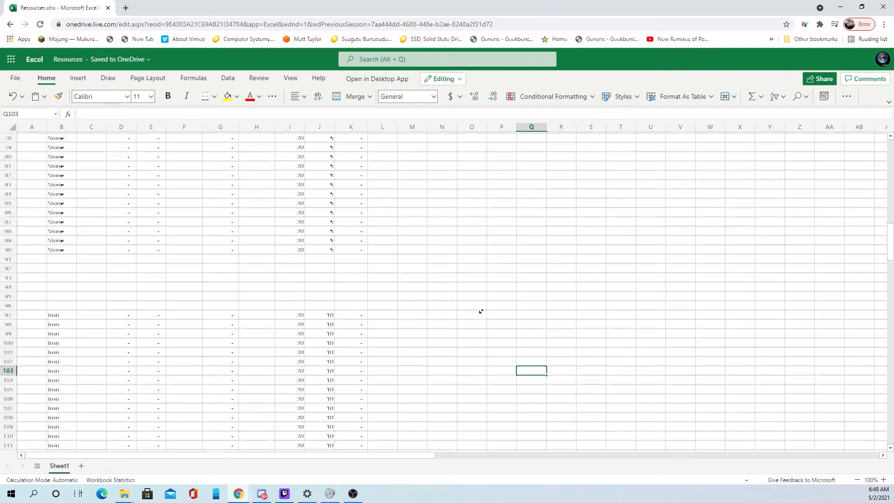
{"action": "scroll", "coordinate": [461, 305], "scroll_direction": "up", "scroll_amount": 6}
{"action": "middle_click", "coordinate": [459, 304]}
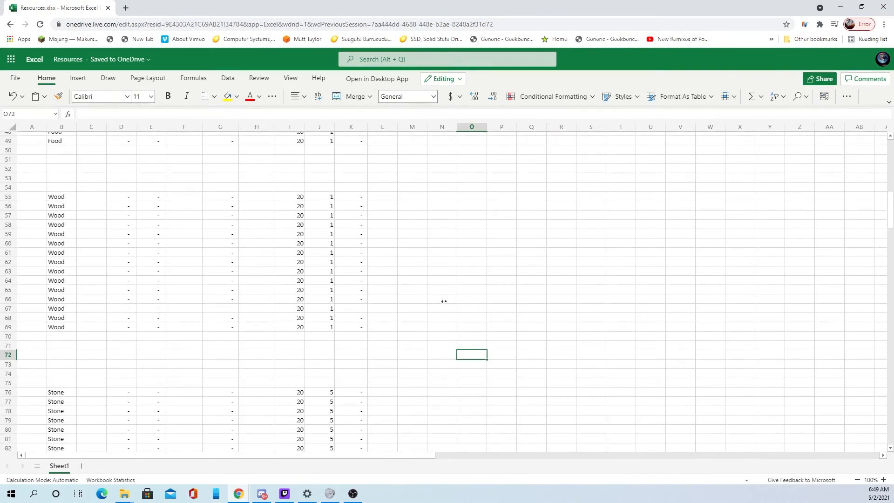
{"action": "scroll", "coordinate": [160, 176], "scroll_direction": "up", "scroll_amount": 10}
{"action": "scroll", "coordinate": [373, 305], "scroll_direction": "down", "scroll_amount": 3}
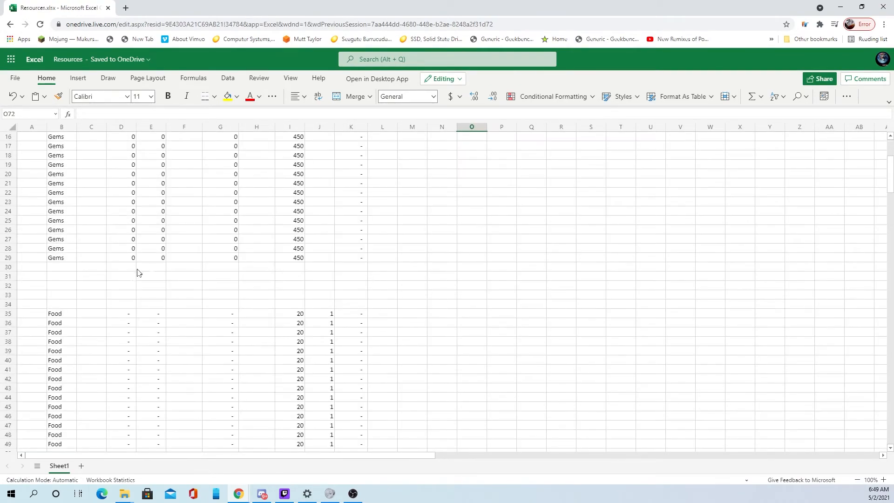
{"action": "scroll", "coordinate": [307, 280], "scroll_direction": "up", "scroll_amount": 5}
{"action": "scroll", "coordinate": [309, 293], "scroll_direction": "down", "scroll_amount": 2}
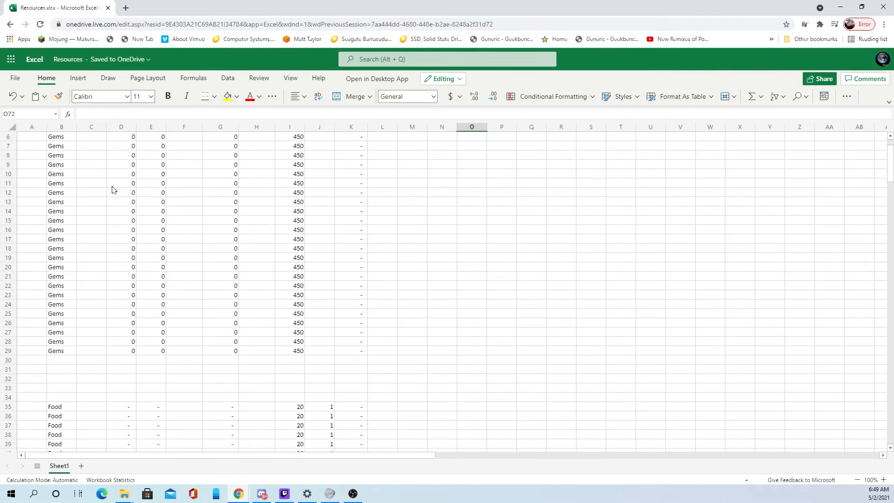
{"action": "scroll", "coordinate": [130, 275], "scroll_direction": "down", "scroll_amount": 10}
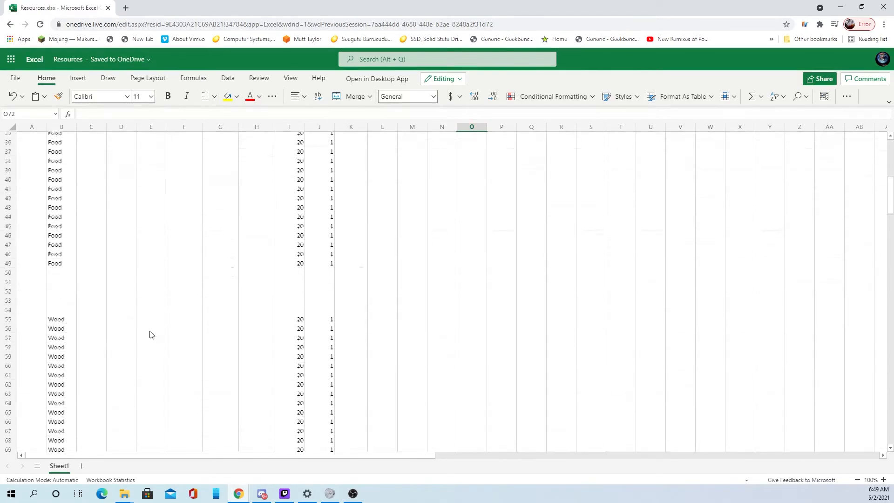
{"action": "scroll", "coordinate": [139, 277], "scroll_direction": "down", "scroll_amount": 5}
{"action": "scroll", "coordinate": [186, 322], "scroll_direction": "up", "scroll_amount": 6}
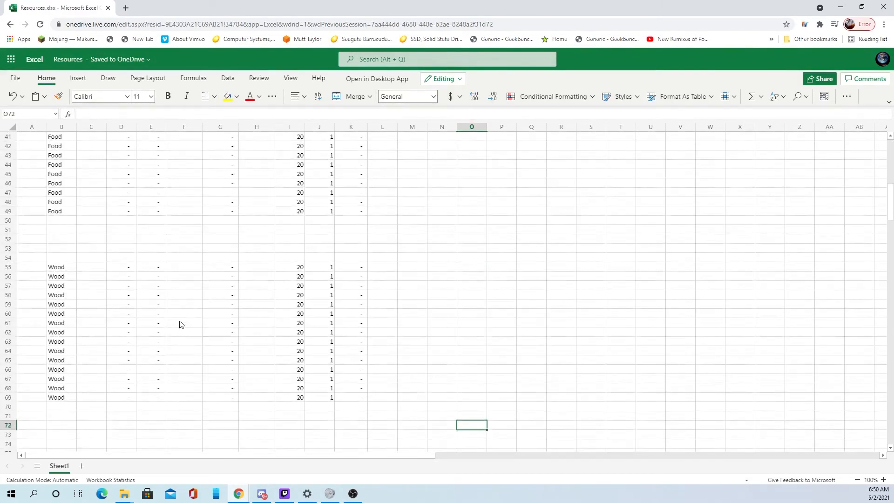
{"action": "middle_click", "coordinate": [180, 320]}
{"action": "scroll", "coordinate": [200, 327], "scroll_direction": "right", "scroll_amount": 3}
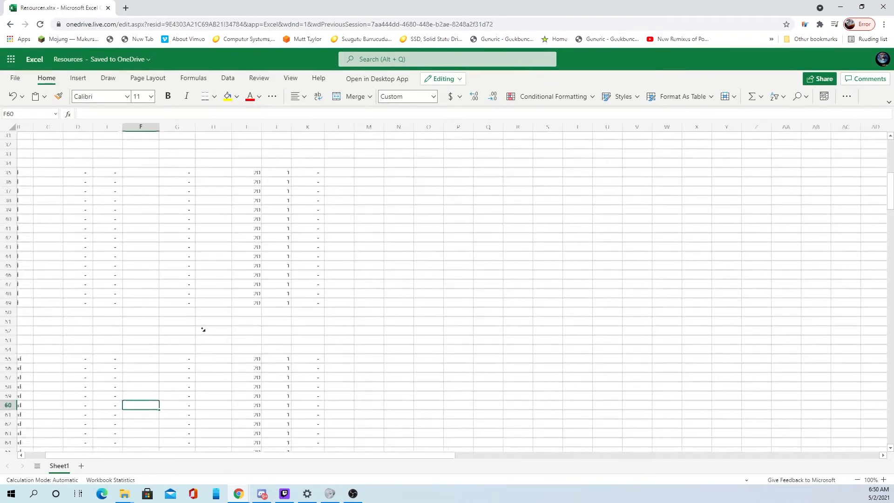
{"action": "left_click_drag", "start_coordinate": [357, 456], "coordinate": [123, 442]}
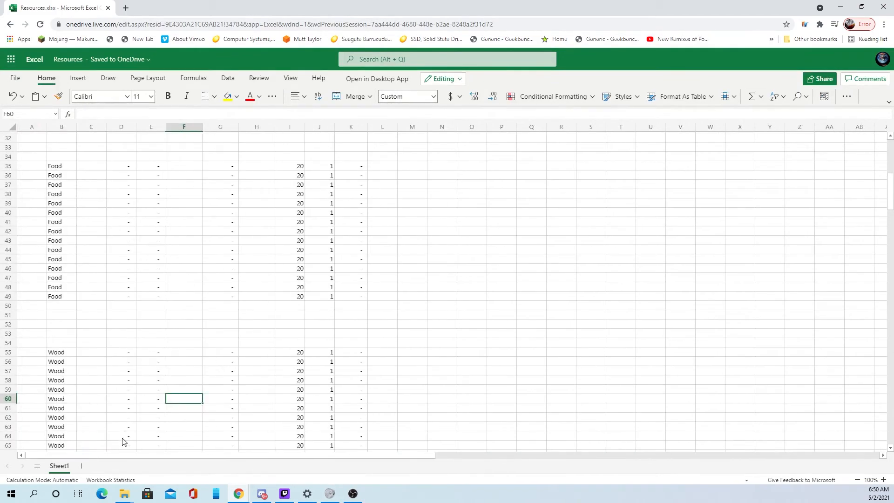
{"action": "scroll", "coordinate": [219, 328], "scroll_direction": "up", "scroll_amount": 6}
{"action": "scroll", "coordinate": [93, 380], "scroll_direction": "down", "scroll_amount": 2}
{"action": "left_click_drag", "start_coordinate": [63, 314], "coordinate": [64, 333]}
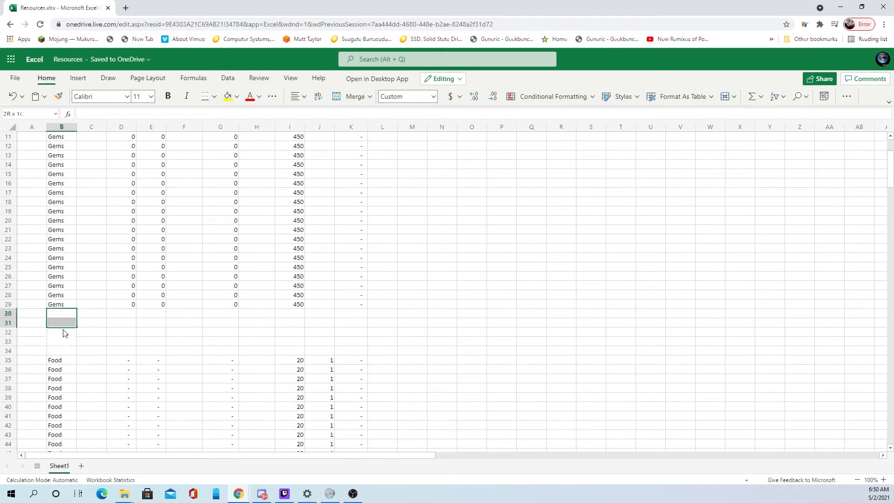
{"action": "left_click", "coordinate": [59, 333]}
{"action": "left_click_drag", "start_coordinate": [120, 332], "coordinate": [125, 327]}
{"action": "left_click", "coordinate": [8, 323]}
{"action": "left_click", "coordinate": [60, 314]}
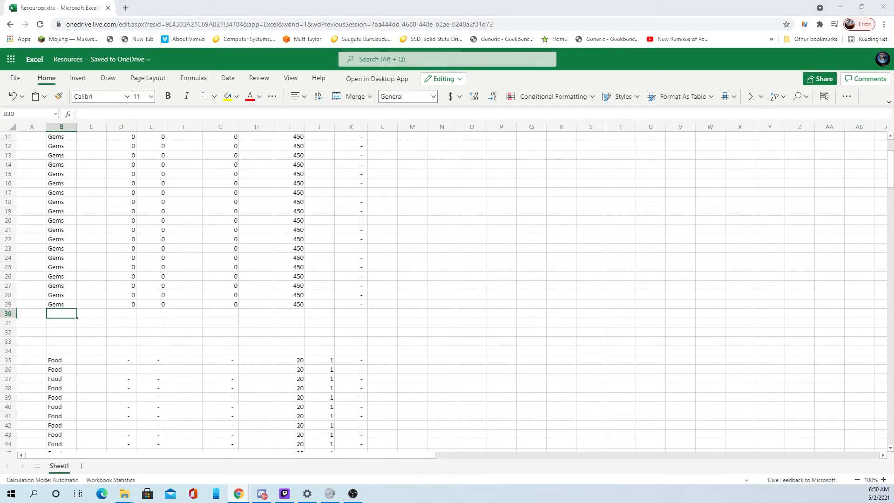
{"action": "left_click", "coordinate": [455, 305]}
Step: Delete the blank sheet rows 31 to 34 between the Gems and Food blocks
{"action": "left_click_drag", "start_coordinate": [53, 326], "coordinate": [368, 351]}
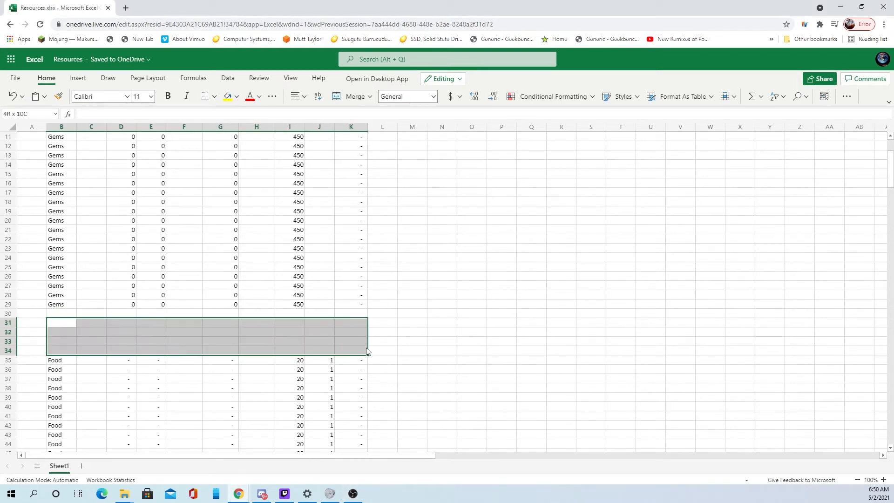
{"action": "right_click", "coordinate": [338, 345]}
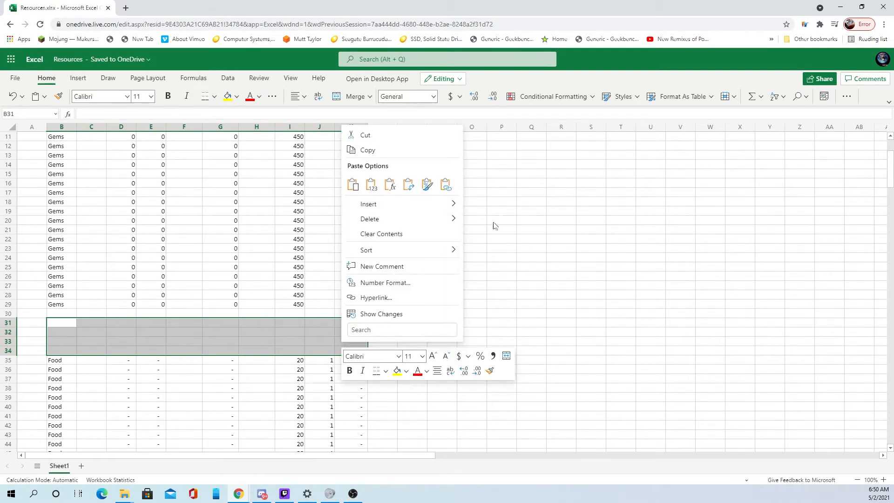
{"action": "mouse_move", "coordinate": [446, 226]}
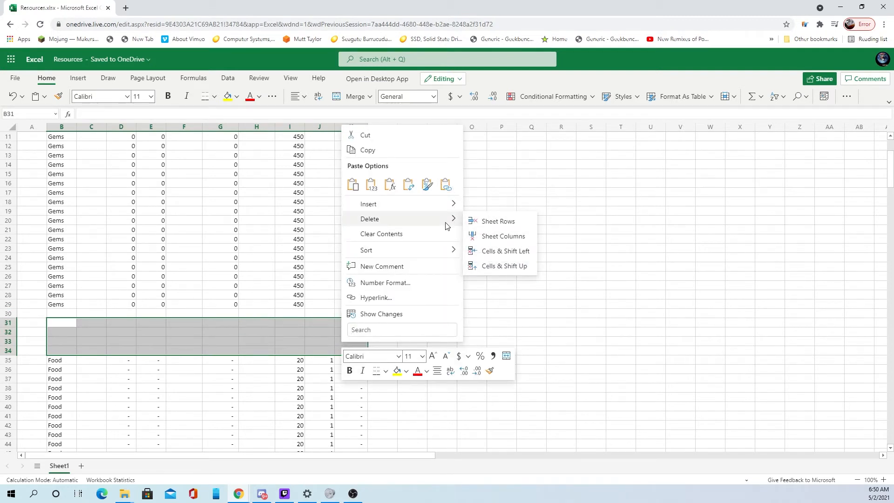
{"action": "left_click", "coordinate": [497, 222]}
Step: Delete the blank sheet rows 46 to 49 between the Food and Wood blocks
{"action": "scroll", "coordinate": [461, 367], "scroll_direction": "down", "scroll_amount": 7}
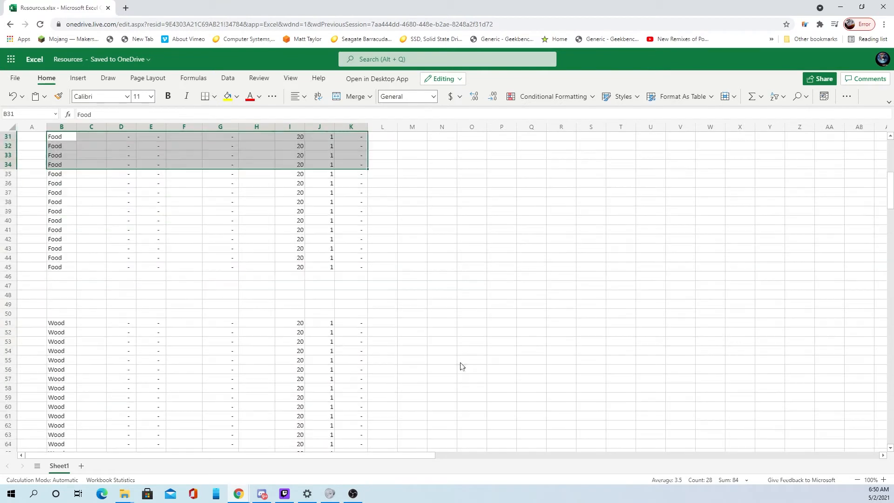
{"action": "left_click_drag", "start_coordinate": [70, 279], "coordinate": [81, 301]}
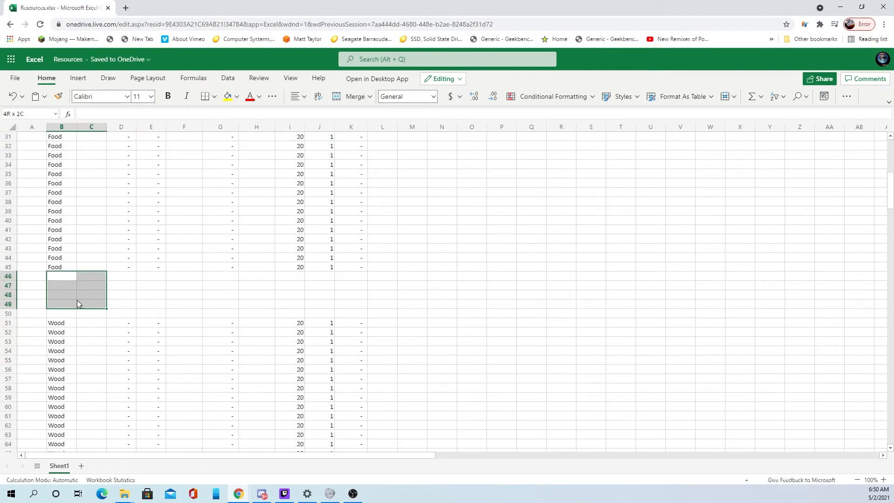
{"action": "right_click", "coordinate": [77, 304]}
{"action": "mouse_move", "coordinate": [162, 164]}
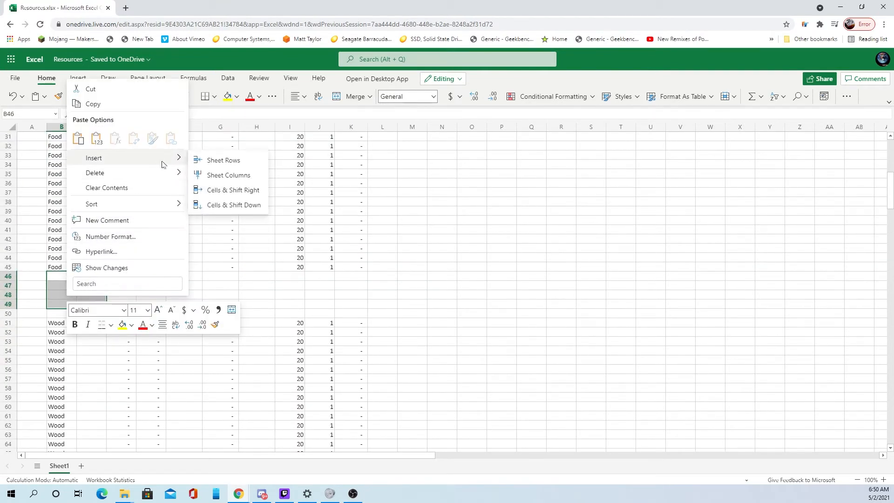
{"action": "left_click", "coordinate": [239, 180]}
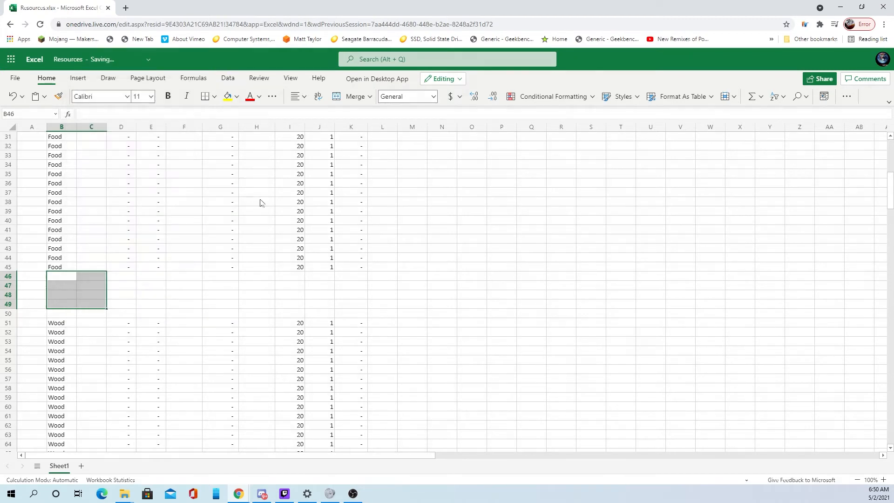
Step: Delete the blank sheet rows 62 to 66 between the Wood and Stone blocks
{"action": "scroll", "coordinate": [268, 349], "scroll_direction": "down", "scroll_amount": 3}
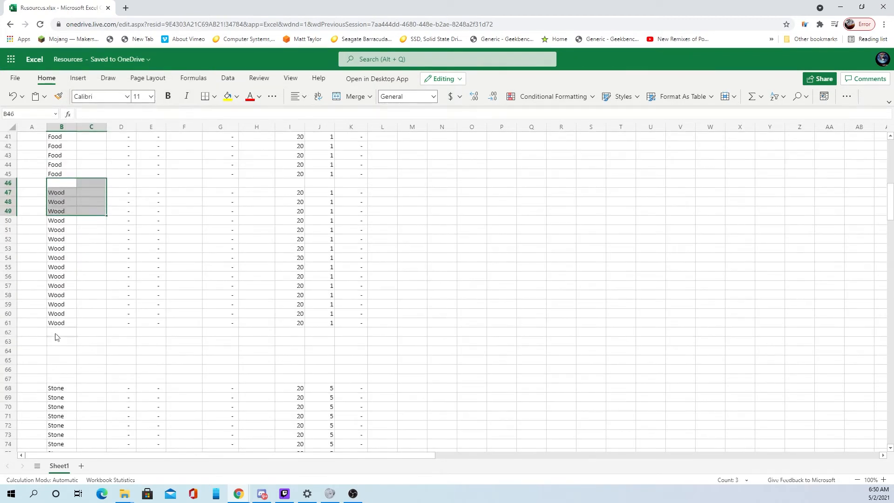
{"action": "left_click_drag", "start_coordinate": [56, 335], "coordinate": [62, 371]}
{"action": "right_click", "coordinate": [62, 372]}
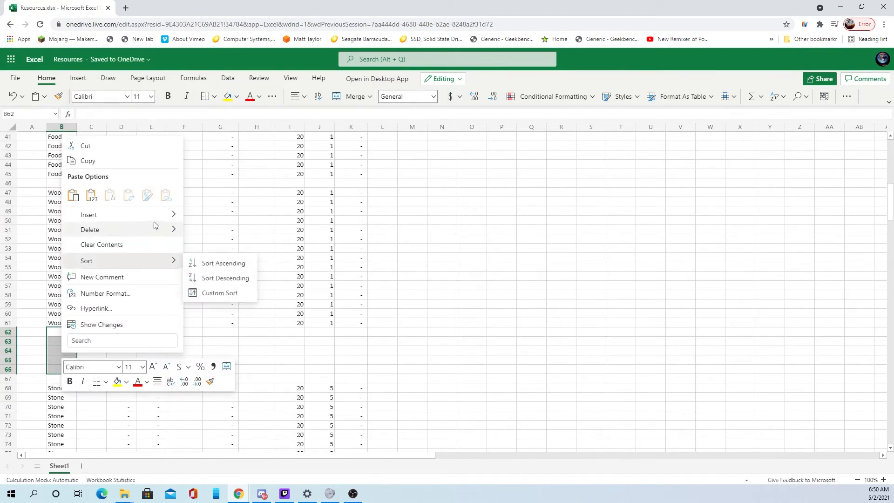
{"action": "mouse_move", "coordinate": [127, 231]}
{"action": "left_click", "coordinate": [238, 233]}
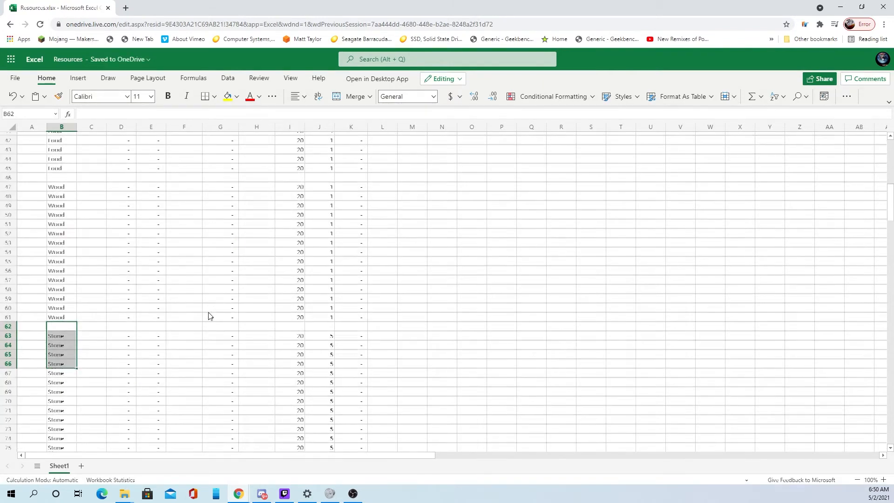
Step: Try inserting a sheet row at row 46 between the Food and Wood blocks, and undo the insertion
{"action": "scroll", "coordinate": [131, 247], "scroll_direction": "down", "scroll_amount": 1}
{"action": "scroll", "coordinate": [70, 216], "scroll_direction": "up", "scroll_amount": 3}
{"action": "left_click", "coordinate": [62, 230]}
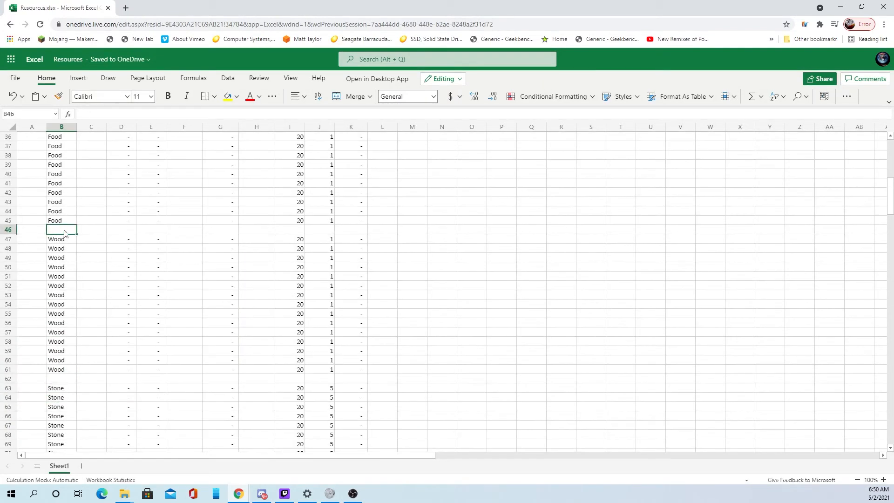
{"action": "right_click", "coordinate": [64, 231]}
{"action": "mouse_move", "coordinate": [133, 328]}
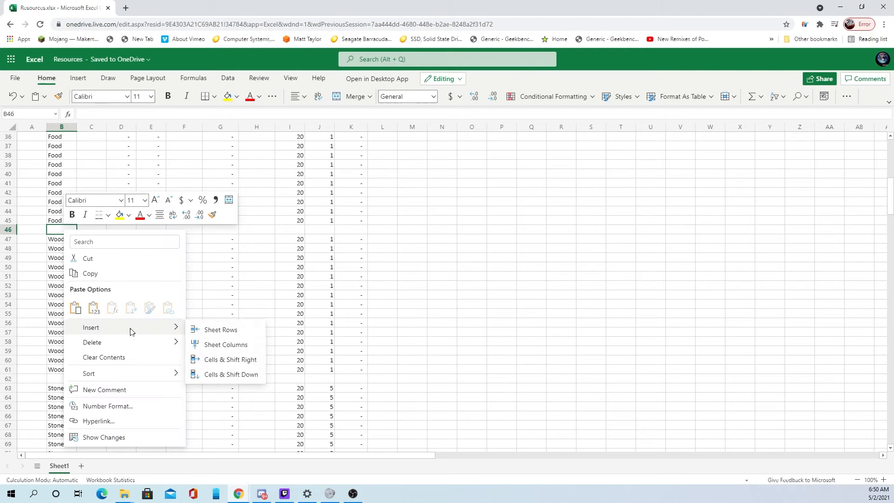
{"action": "left_click", "coordinate": [224, 330]}
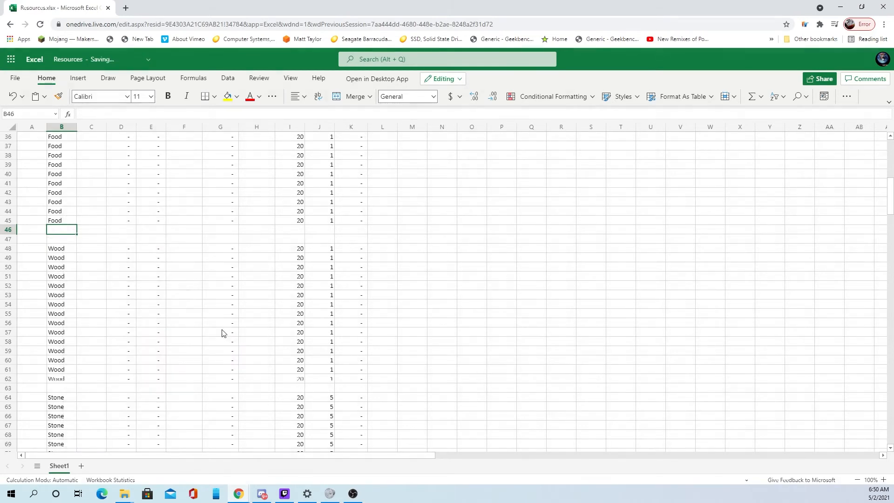
{"action": "key", "text": "ctrl+z"}
Step: Delete the blank sheet rows 78 to 82 between the Stone and Iron blocks
{"action": "scroll", "coordinate": [163, 274], "scroll_direction": "down", "scroll_amount": 8}
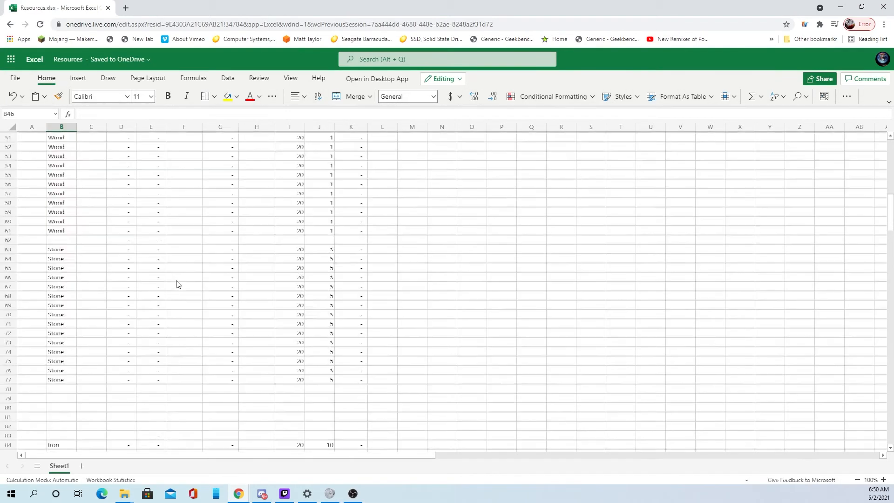
{"action": "left_click_drag", "start_coordinate": [64, 304], "coordinate": [64, 332]}
{"action": "right_click", "coordinate": [65, 331]}
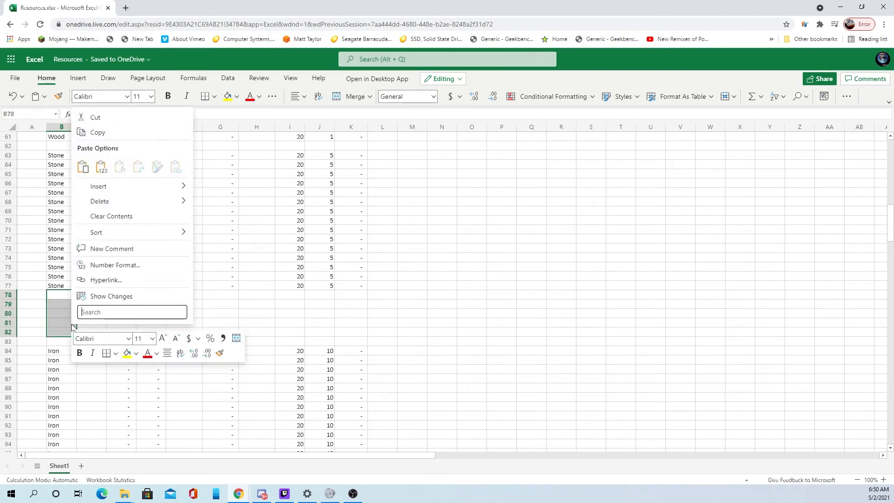
{"action": "mouse_move", "coordinate": [143, 205]}
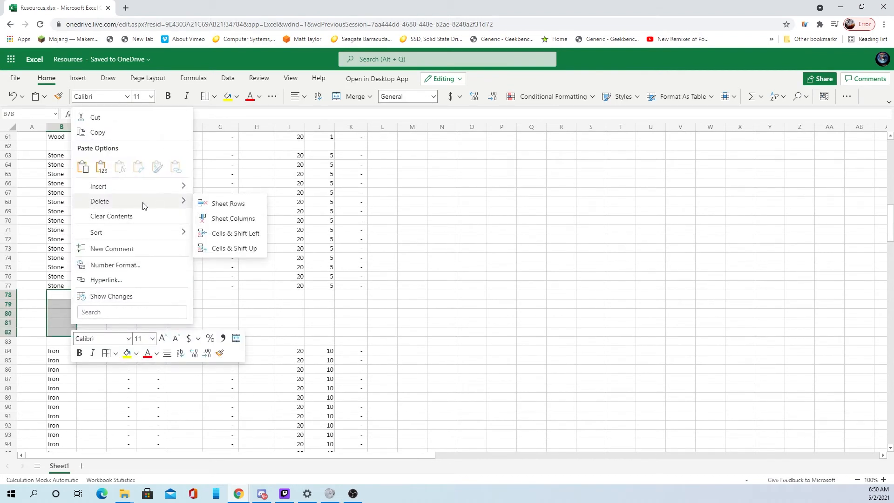
{"action": "left_click", "coordinate": [242, 205]}
{"action": "right_click", "coordinate": [439, 296]}
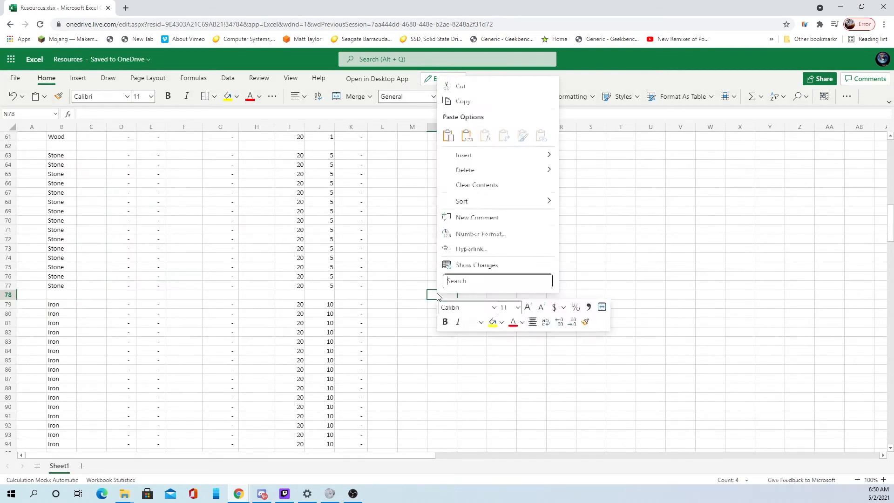
{"action": "mouse_move", "coordinate": [493, 163]}
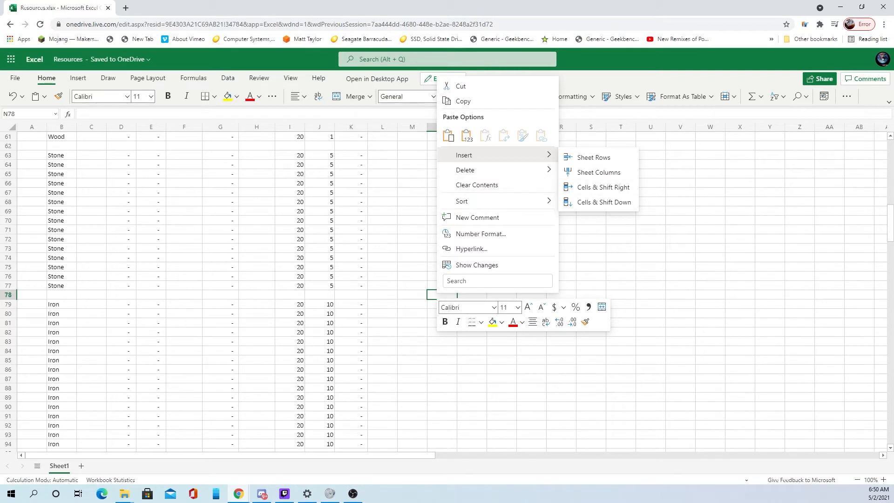
{"action": "key", "text": "Escape"}
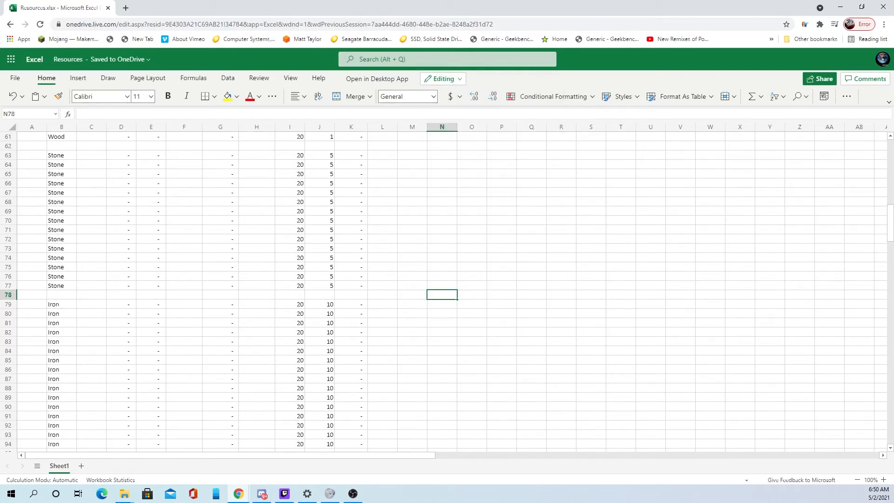
{"action": "right_click", "coordinate": [438, 129]}
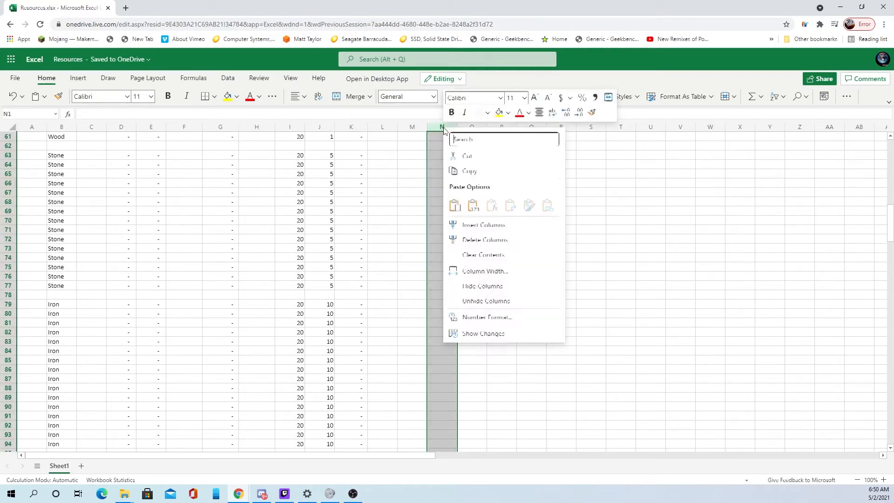
{"action": "key", "text": "Escape"}
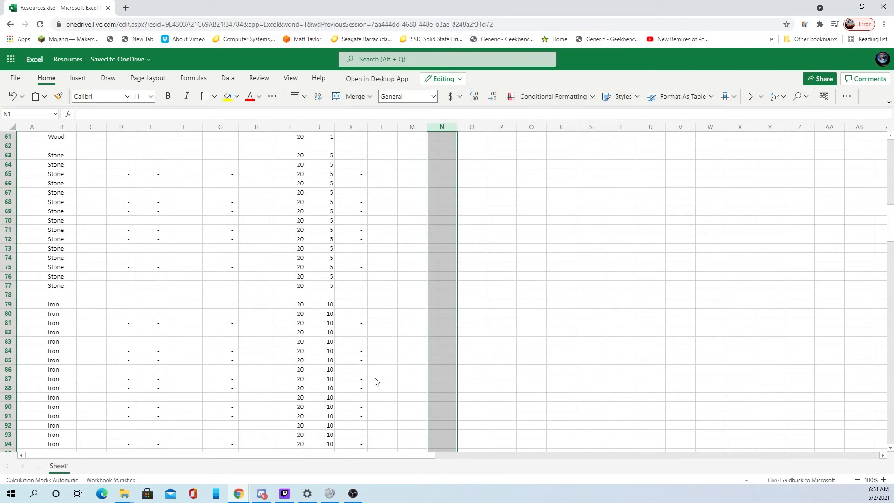
Step: Enter a trial value of 30 in cell F5 of the first Gems row
{"action": "scroll", "coordinate": [375, 382], "scroll_direction": "down", "scroll_amount": 7}
{"action": "scroll", "coordinate": [376, 381], "scroll_direction": "up", "scroll_amount": 20}
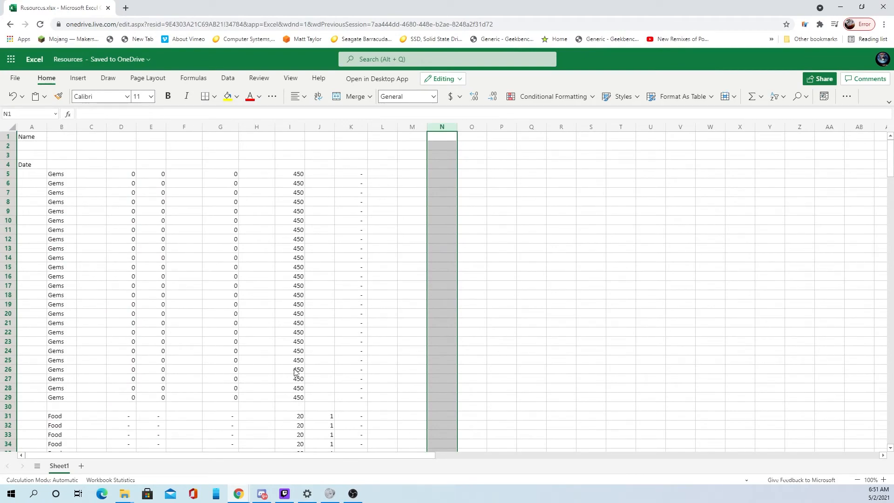
{"action": "scroll", "coordinate": [320, 347], "scroll_direction": "down", "scroll_amount": 8}
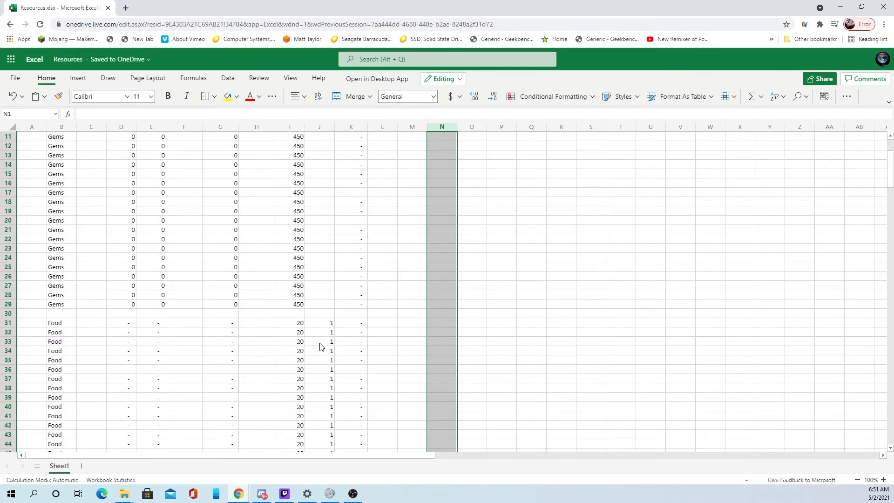
{"action": "scroll", "coordinate": [324, 335], "scroll_direction": "up", "scroll_amount": 8}
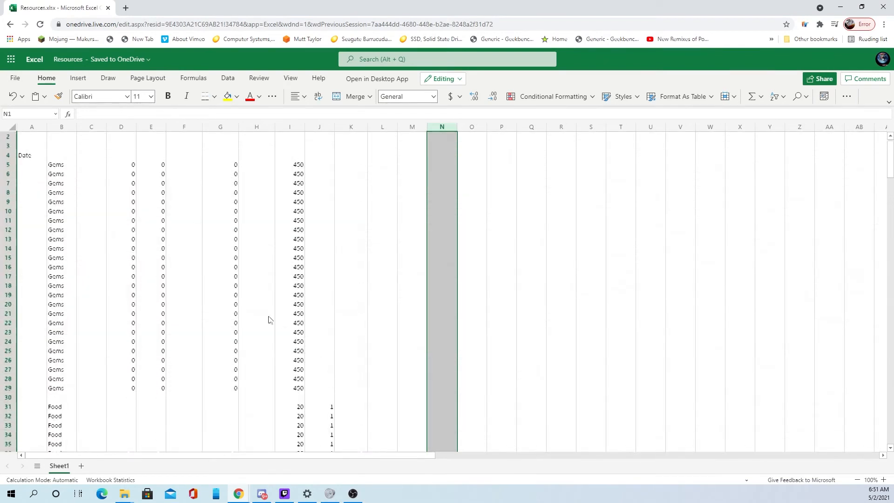
{"action": "left_click", "coordinate": [196, 175]}
{"action": "type", "text": "3000"}
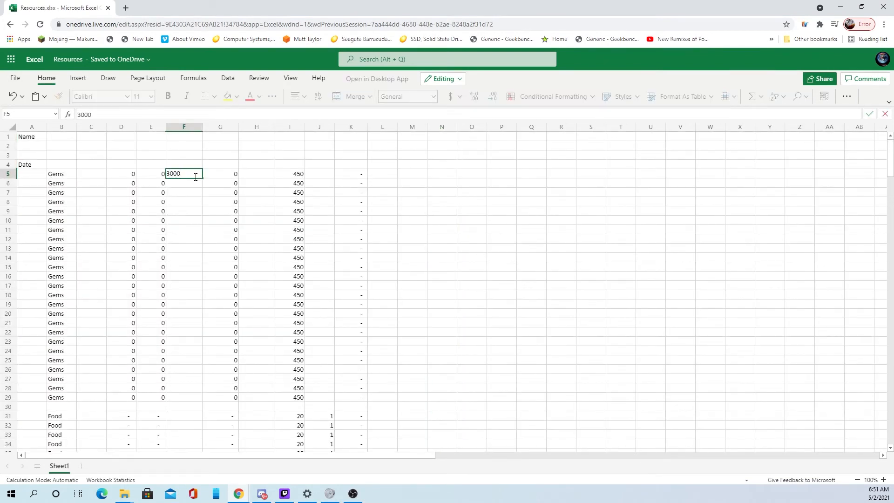
{"action": "key", "text": "Return"}
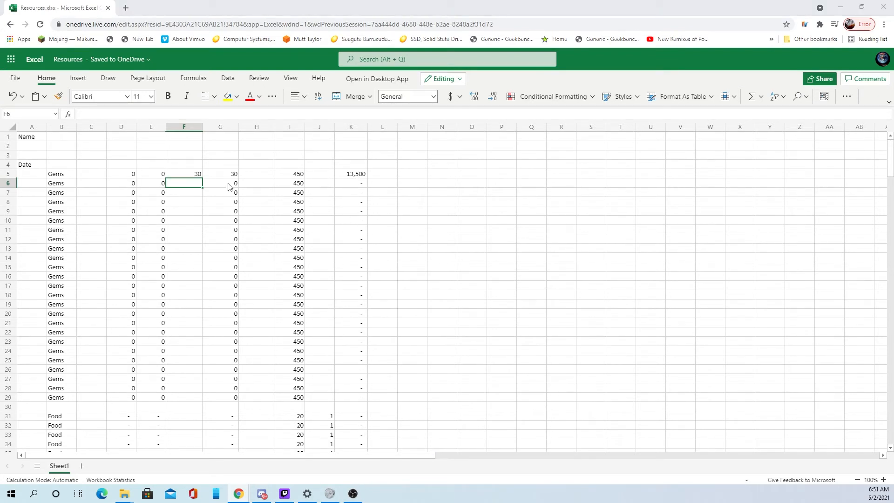
Step: Set cell F5 of the first Gems row to 45
{"action": "left_click", "coordinate": [197, 175]}
{"action": "type", "text": "45"}
{"action": "key", "text": "Return"}
{"action": "key", "text": "Left"}
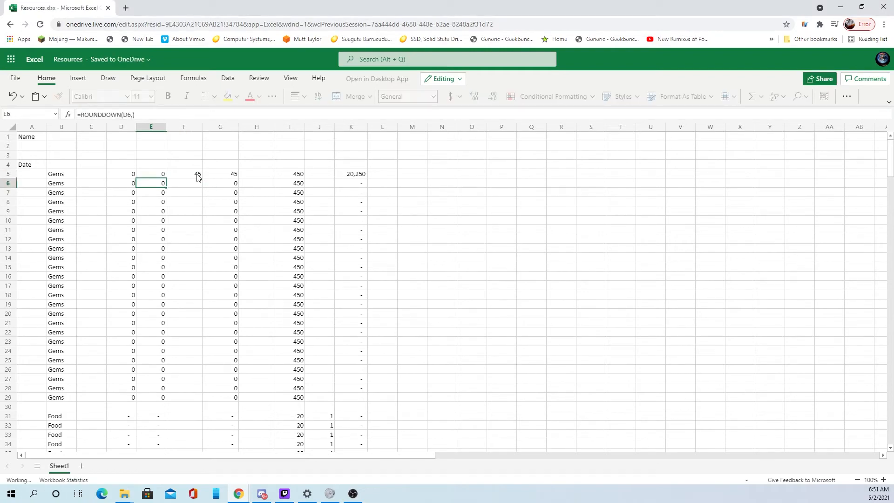
Step: Review the resource blocks from Gems down to the end of Iron, including the formula in cell K5
{"action": "scroll", "coordinate": [340, 229], "scroll_direction": "down", "scroll_amount": 20}
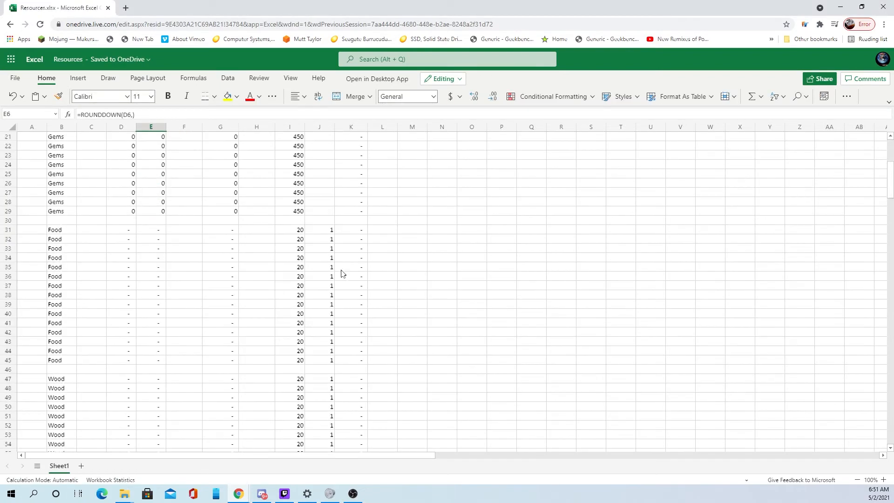
{"action": "scroll", "coordinate": [340, 323], "scroll_direction": "down", "scroll_amount": 4}
{"action": "scroll", "coordinate": [354, 280], "scroll_direction": "up", "scroll_amount": 2}
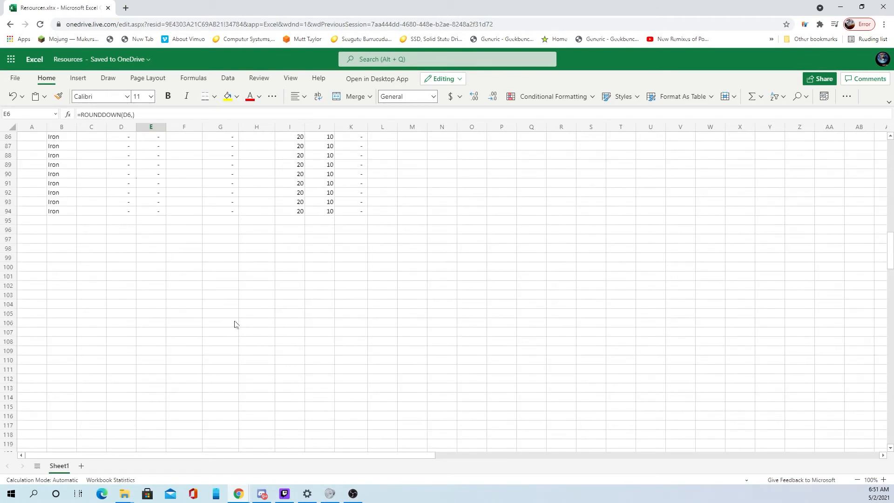
{"action": "scroll", "coordinate": [349, 294], "scroll_direction": "up", "scroll_amount": 2}
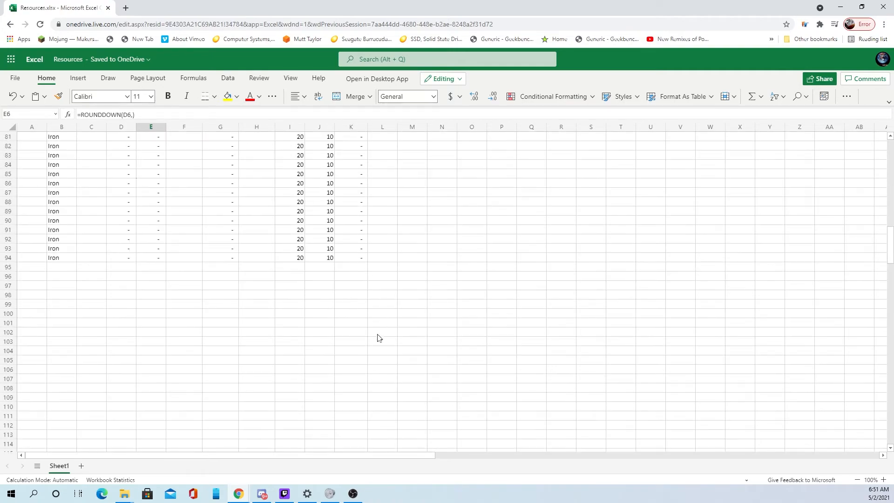
{"action": "scroll", "coordinate": [357, 355], "scroll_direction": "up", "scroll_amount": 20}
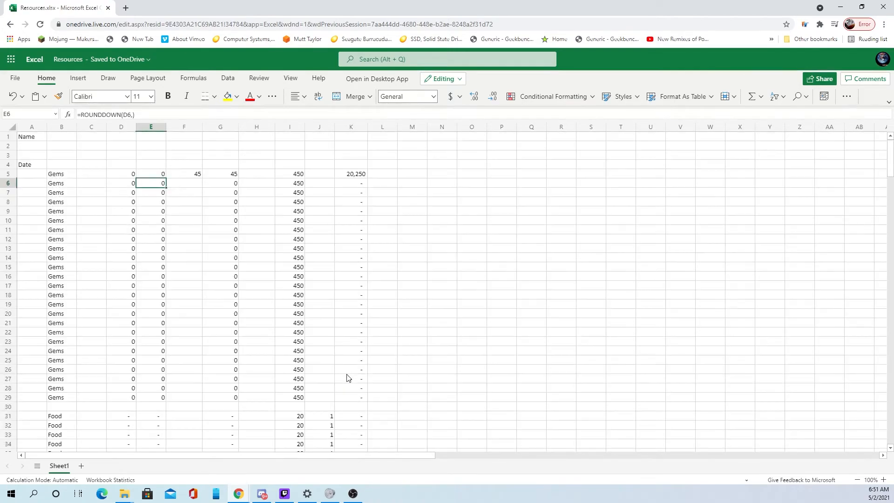
{"action": "left_click", "coordinate": [367, 176]}
{"action": "scroll", "coordinate": [345, 293], "scroll_direction": "down", "scroll_amount": 20}
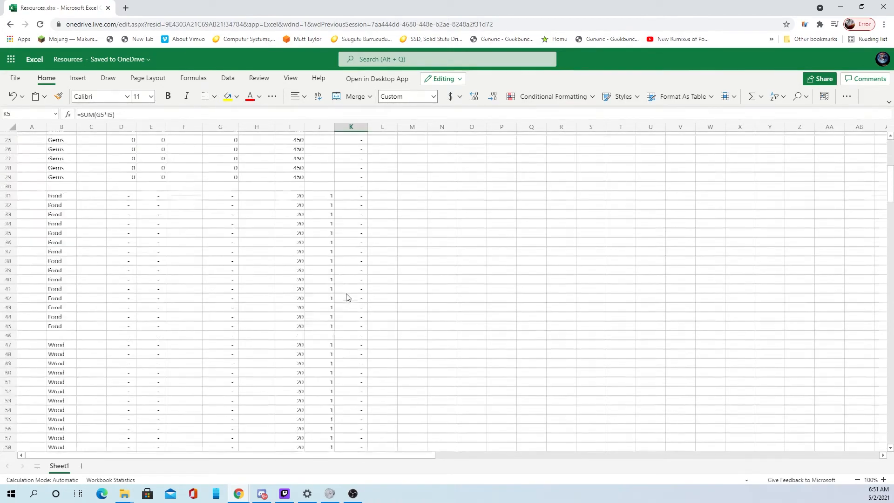
{"action": "scroll", "coordinate": [346, 350], "scroll_direction": "up", "scroll_amount": 8}
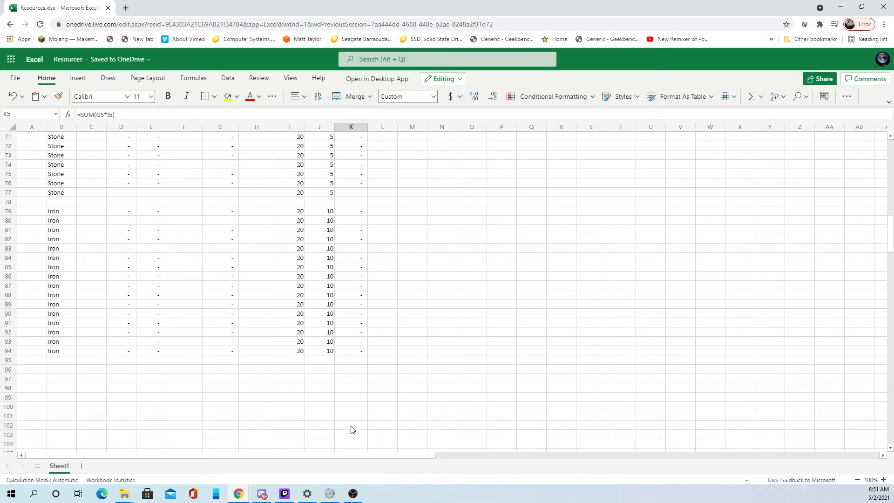
Step: Insert a SUM function in cell K100 below the Iron block, totalling K5:K94
{"action": "left_click", "coordinate": [357, 409]}
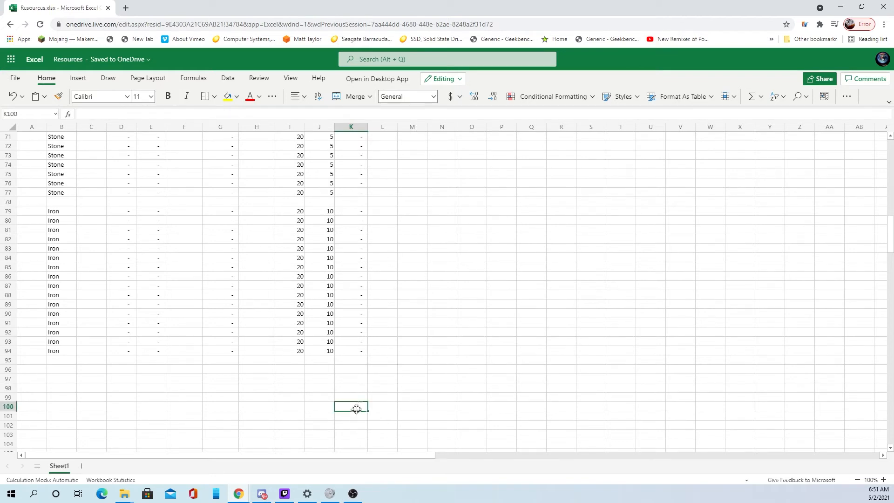
{"action": "left_click", "coordinate": [68, 114]}
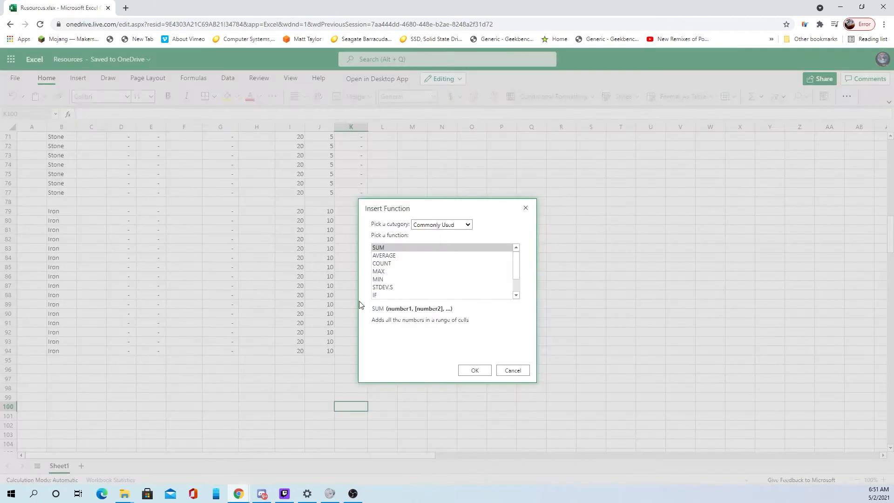
{"action": "left_click", "coordinate": [474, 370]}
{"action": "left_click_drag", "start_coordinate": [352, 352], "coordinate": [358, 176]}
{"action": "key", "text": "Return"}
{"action": "scroll", "coordinate": [352, 186], "scroll_direction": "down", "scroll_amount": 2}
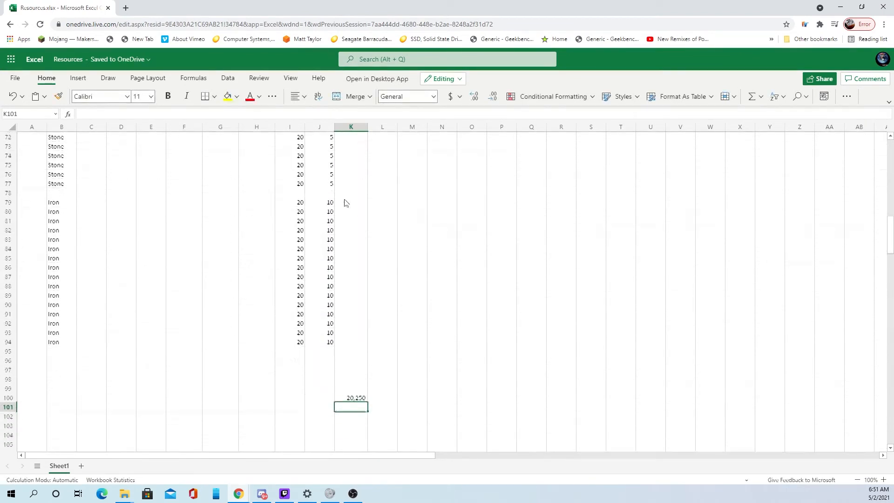
{"action": "left_click", "coordinate": [356, 392]}
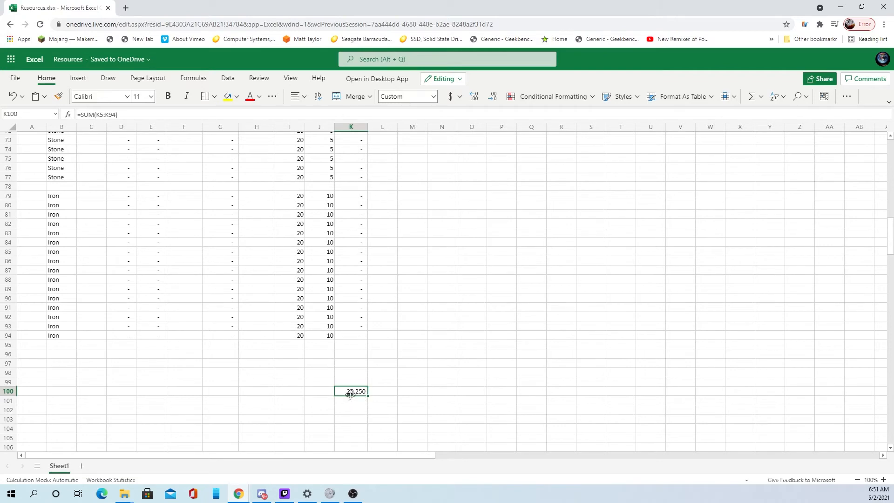
{"action": "left_click", "coordinate": [412, 390]}
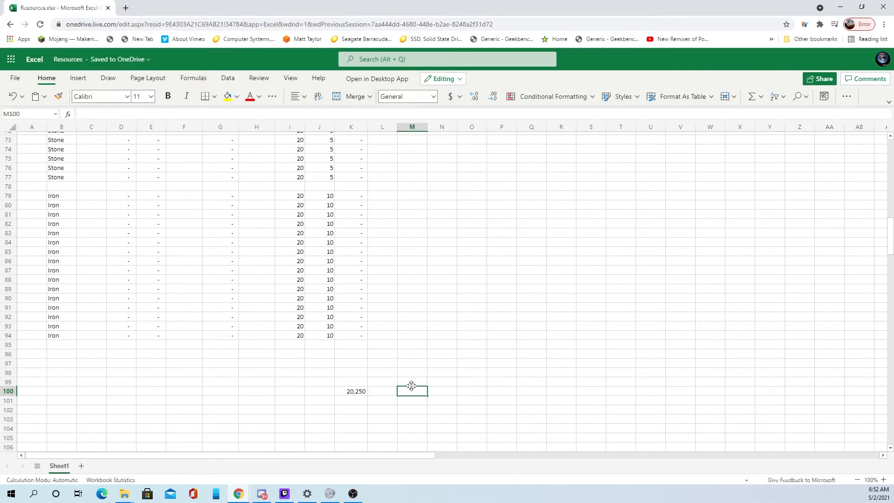
{"action": "type", "text": "26"}
{"action": "key", "text": "BackSpace"}
{"action": "key", "text": "BackSpace"}
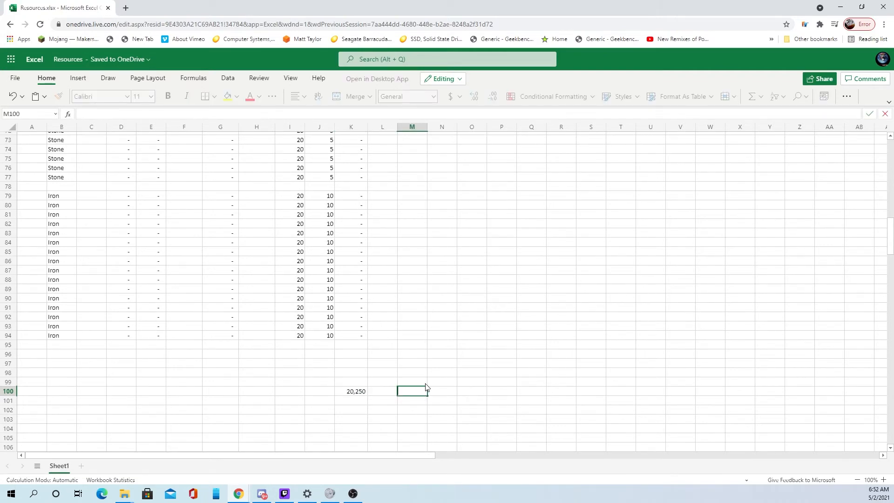
{"action": "left_click", "coordinate": [451, 195]}
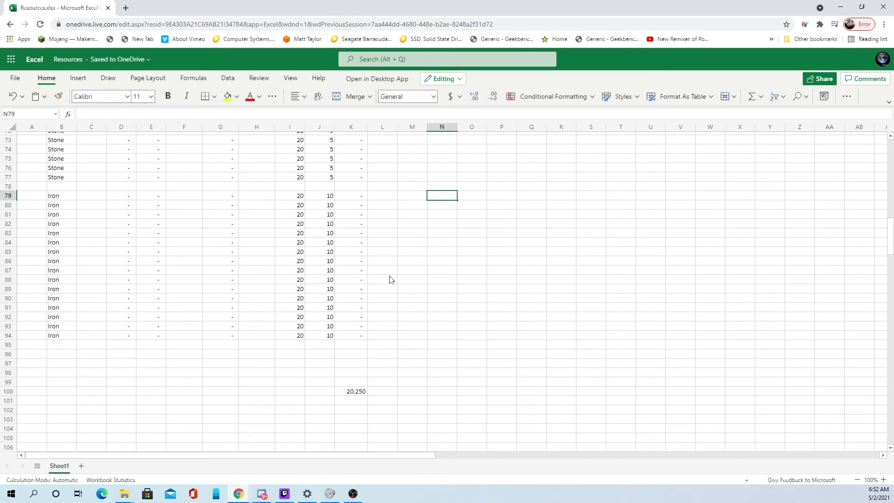
Step: Format cell M100 with the Comma number format without decimals and enter 260,000
{"action": "left_click", "coordinate": [415, 384]}
{"action": "left_click", "coordinate": [414, 393]}
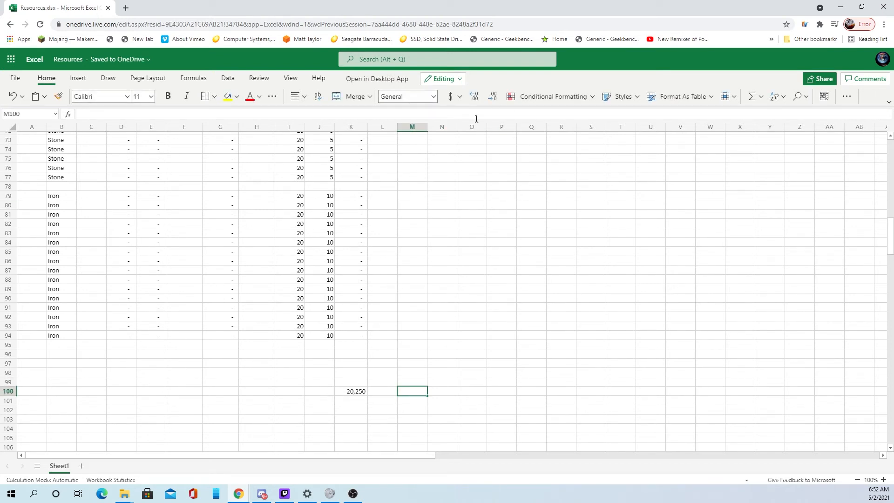
{"action": "left_click", "coordinate": [433, 97]}
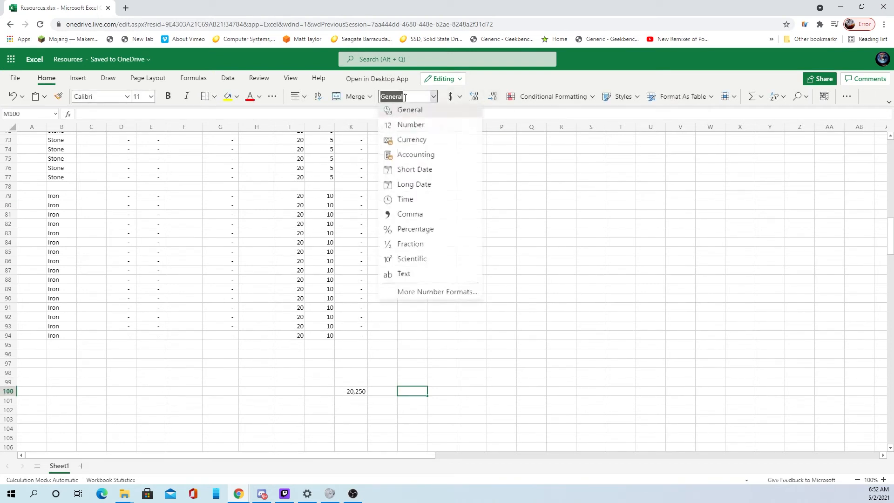
{"action": "left_click", "coordinate": [392, 230]}
{"action": "left_click", "coordinate": [492, 96]}
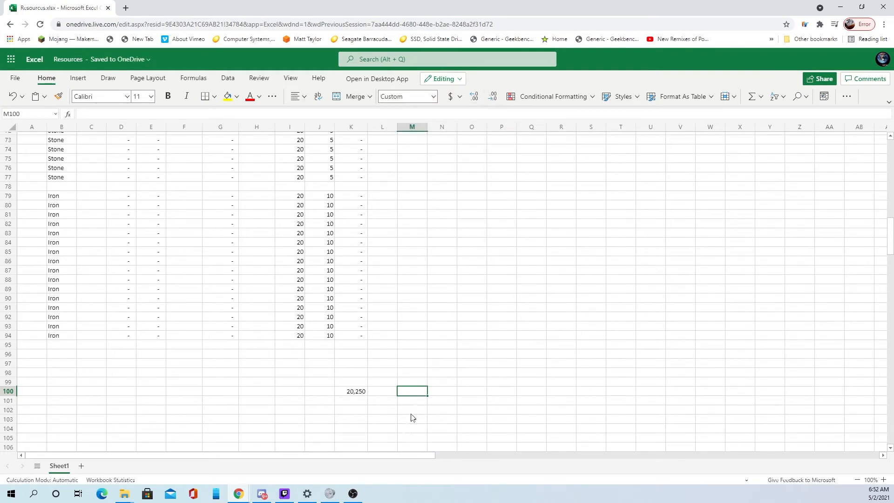
{"action": "type", "text": "26"}
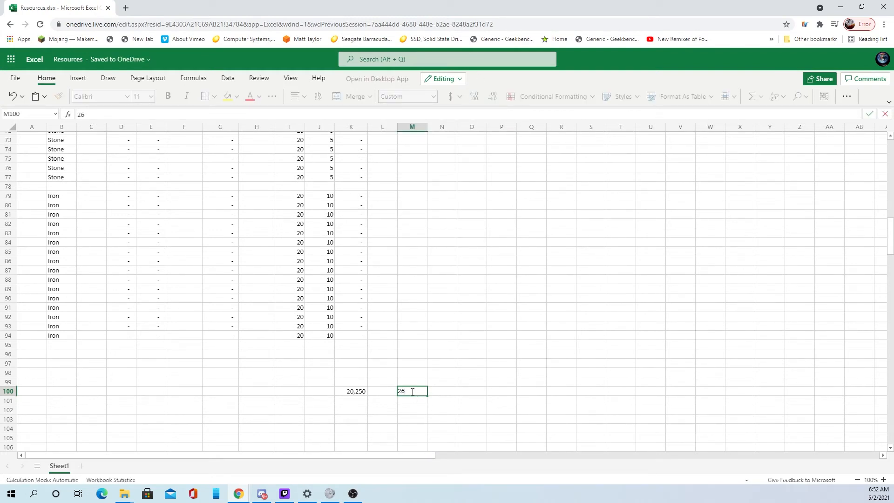
{"action": "type", "text": "0,000"}
{"action": "key", "text": "Return"}
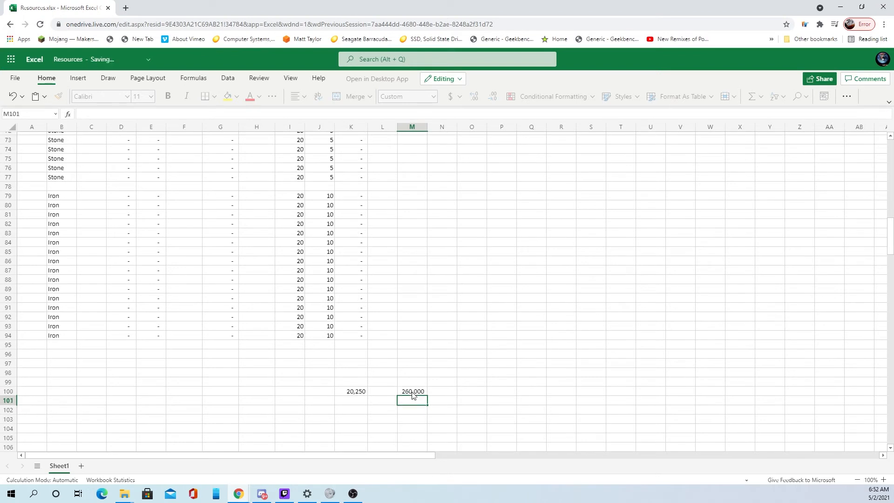
{"action": "right_click", "coordinate": [405, 382]}
{"action": "key", "text": "Escape"}
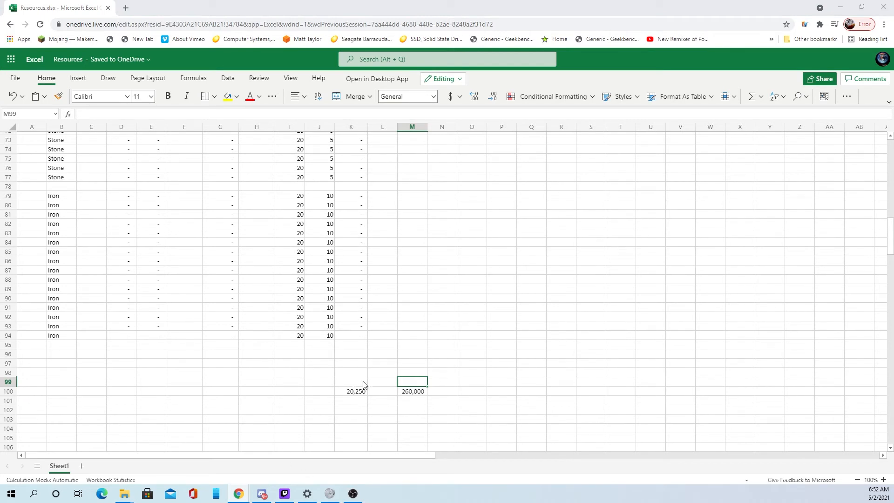
{"action": "left_click", "coordinate": [379, 404]}
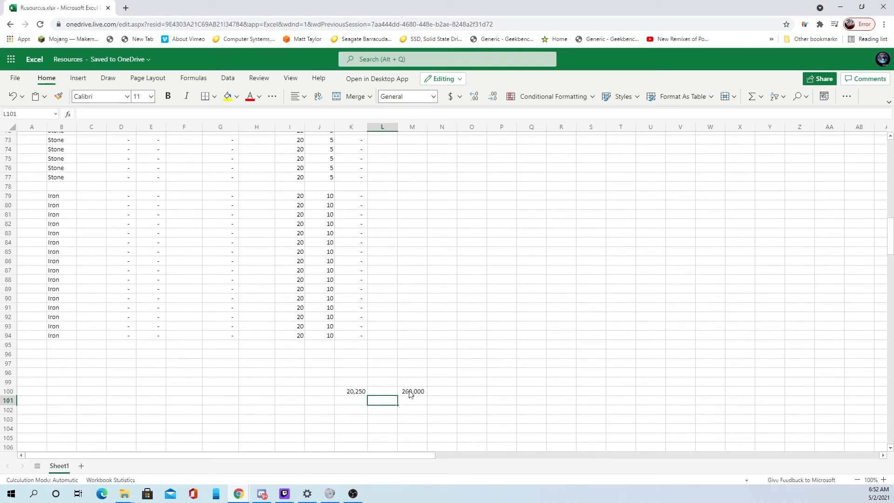
{"action": "left_click", "coordinate": [412, 393]}
{"action": "left_click", "coordinate": [364, 392]}
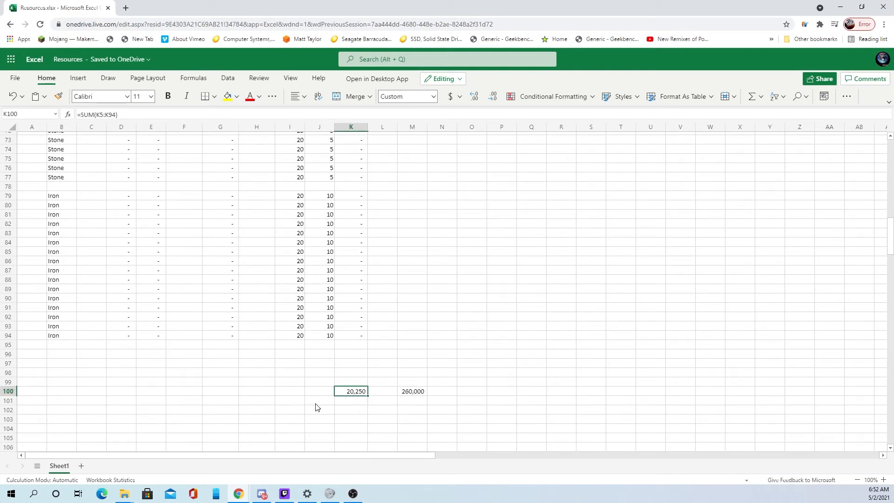
Step: Label cell J99, above and beside the grand total, with the text Gems
{"action": "key", "text": "Left"}
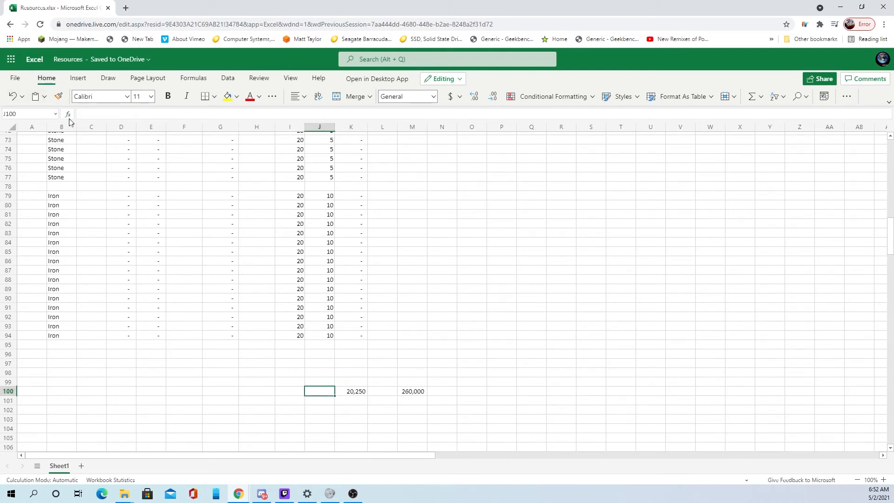
{"action": "key", "text": "Up"}
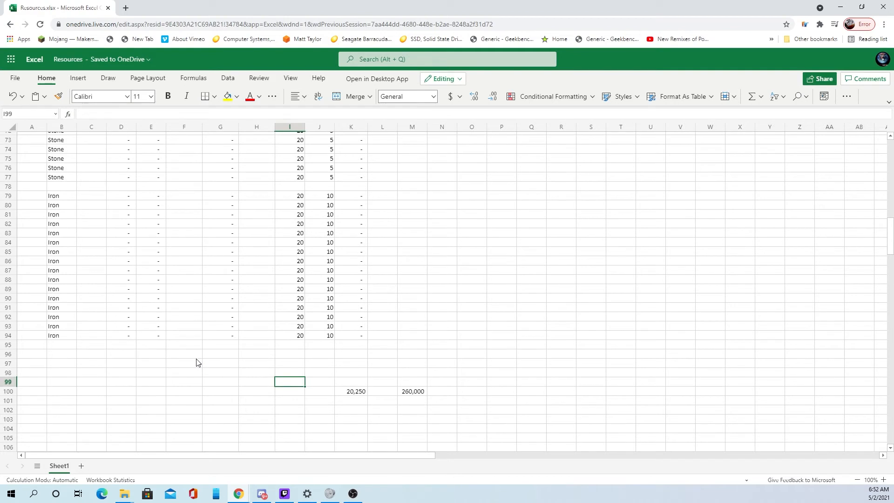
{"action": "type", "text": "Gems"}
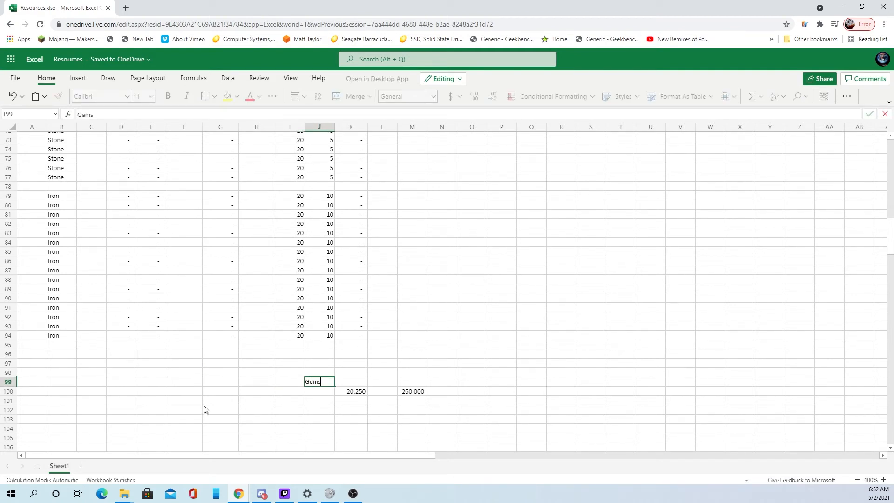
{"action": "key", "text": "Return"}
Step: Insert a SUM function in cell J100 under the Gems label, totalling the Gems amounts in G5:G29
{"action": "scroll", "coordinate": [194, 191], "scroll_direction": "up", "scroll_amount": 5}
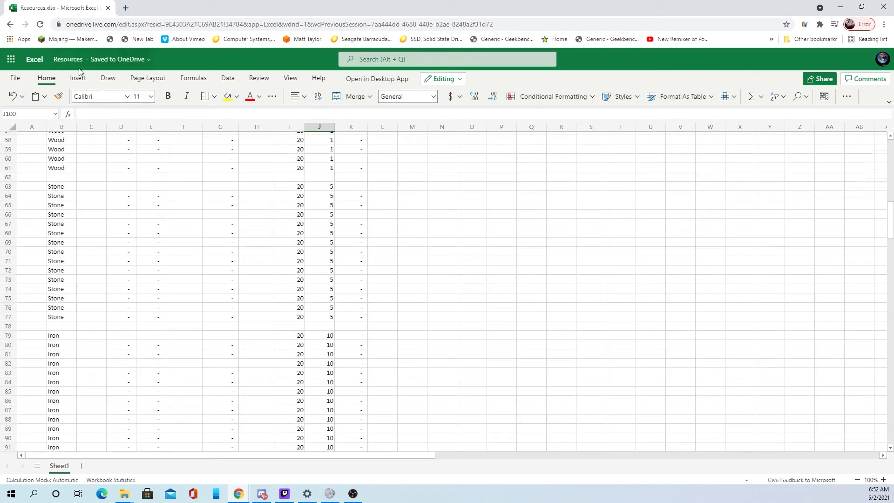
{"action": "left_click", "coordinate": [68, 114]}
{"action": "left_click", "coordinate": [474, 370]}
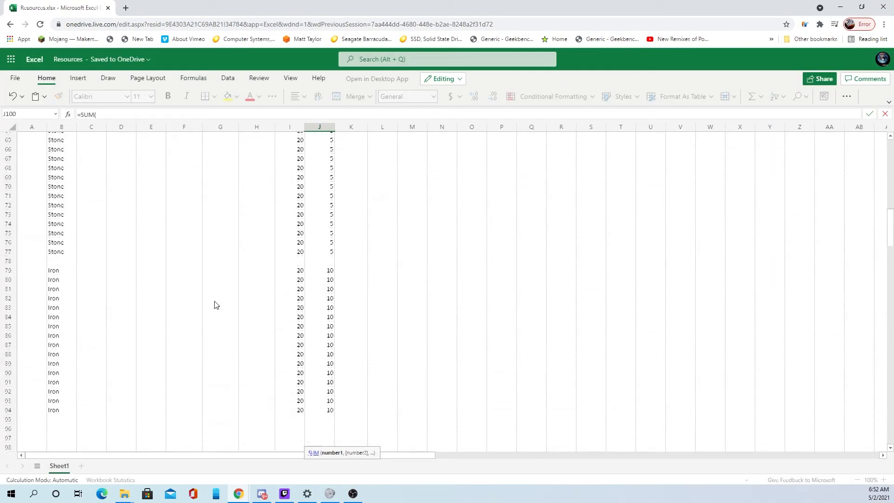
{"action": "scroll", "coordinate": [216, 304], "scroll_direction": "up", "scroll_amount": 15}
{"action": "scroll", "coordinate": [184, 328], "scroll_direction": "up", "scroll_amount": 2}
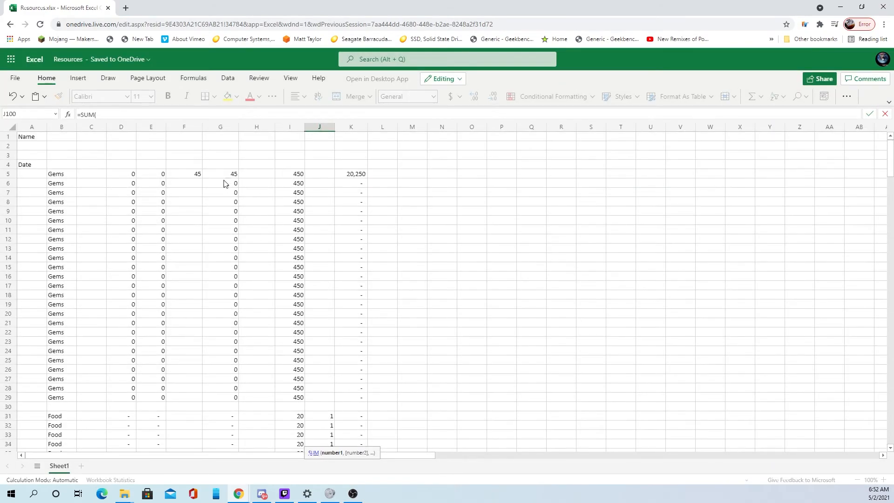
{"action": "left_click_drag", "start_coordinate": [233, 173], "coordinate": [237, 396]}
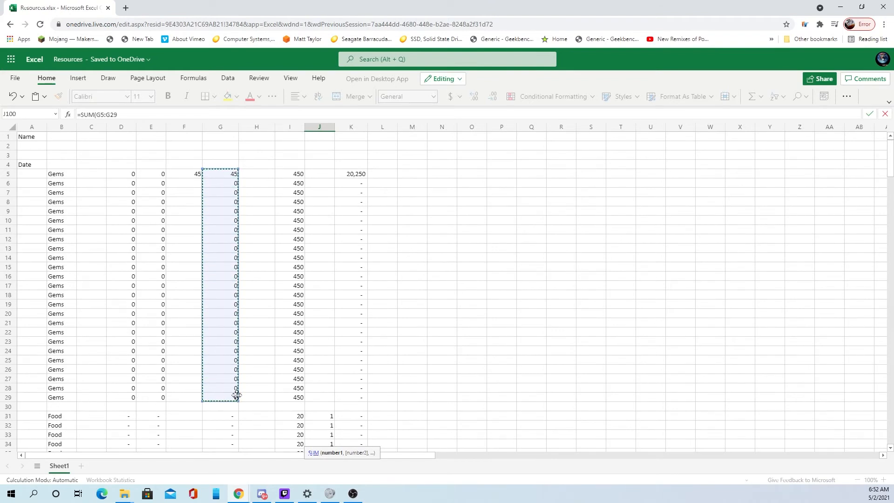
{"action": "key", "text": "Return"}
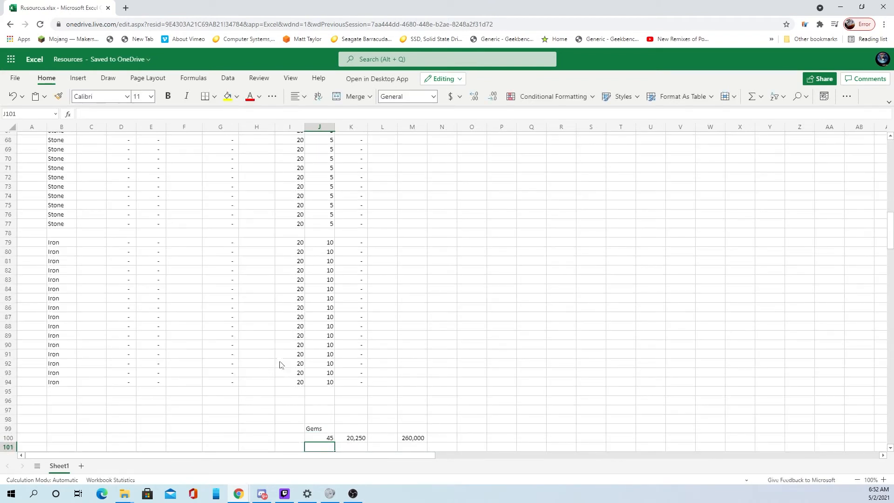
Step: Enter the label Recuse in cell G98 below the Iron block
{"action": "left_click", "coordinate": [233, 432]}
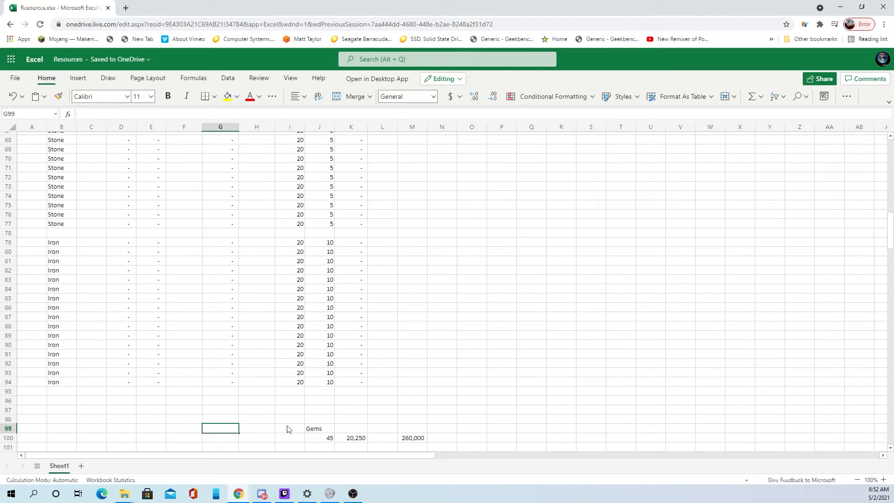
{"action": "key", "text": "Up"}
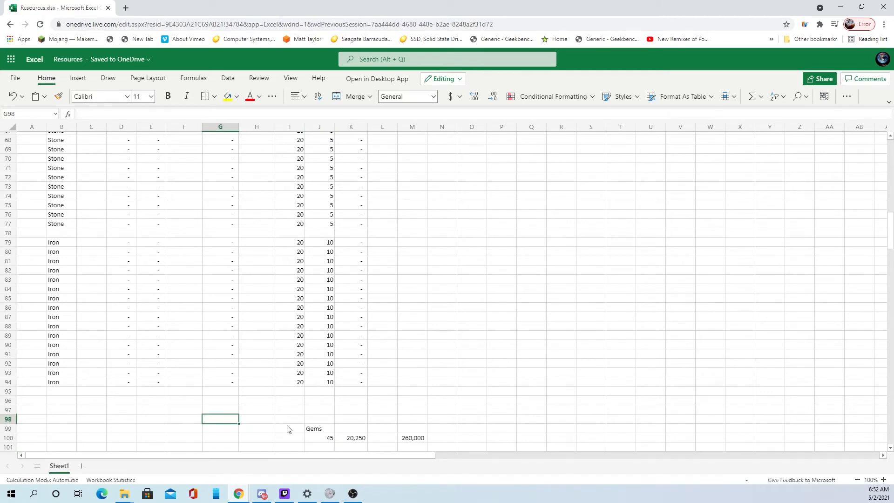
{"action": "type", "text": "Recuse"}
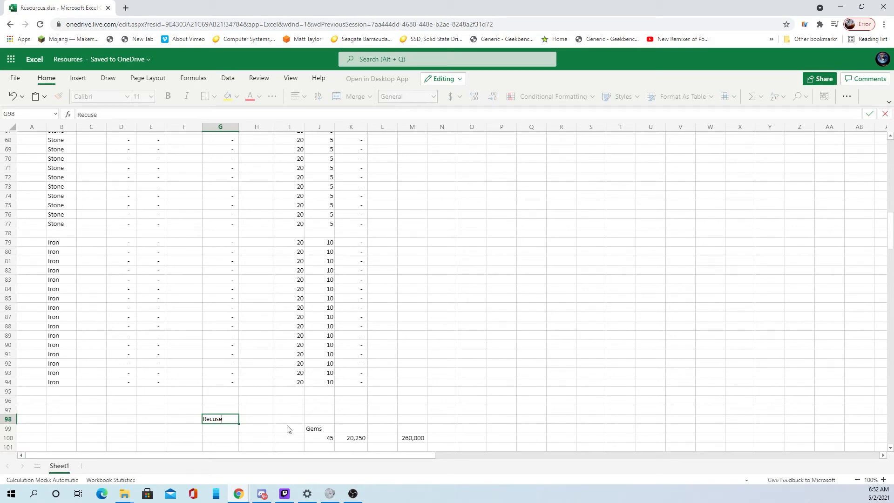
{"action": "key", "text": "Return"}
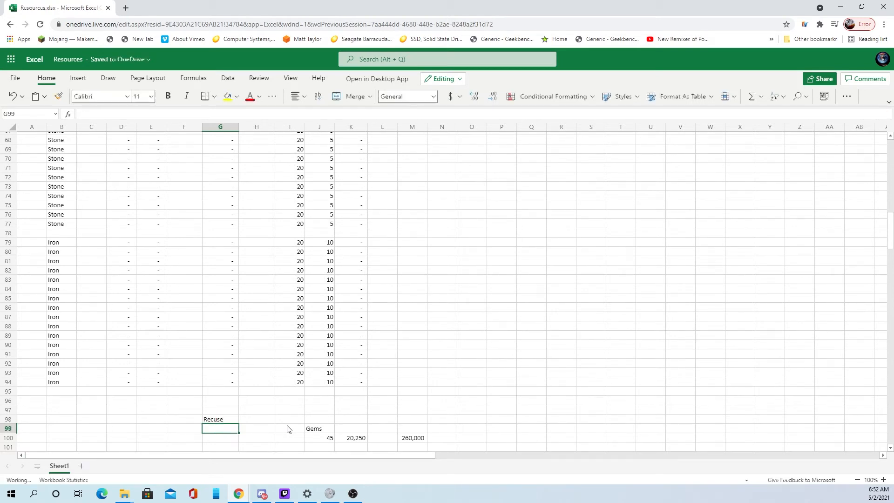
Step: Insert a SUM function in cell G99 under the Recuse label, totalling column G from the Food block through the Iron block
{"action": "left_click", "coordinate": [72, 115]}
{"action": "left_click", "coordinate": [474, 372]}
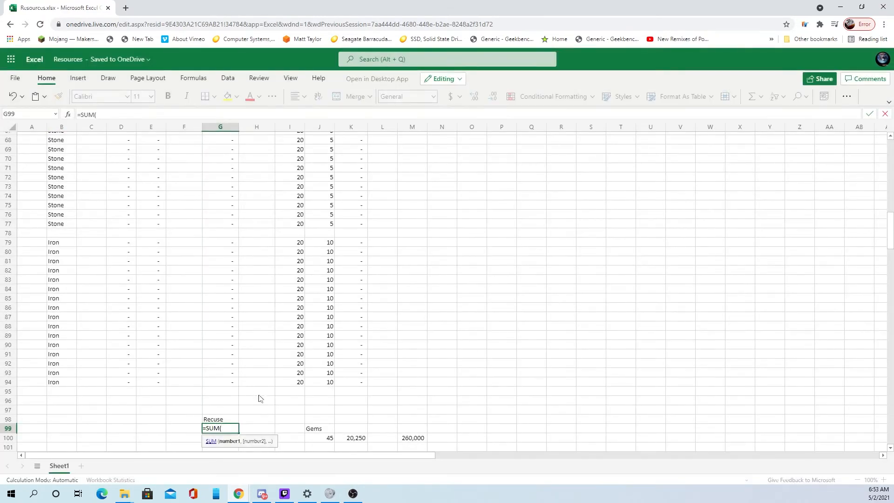
{"action": "scroll", "coordinate": [268, 396], "scroll_direction": "up", "scroll_amount": 10}
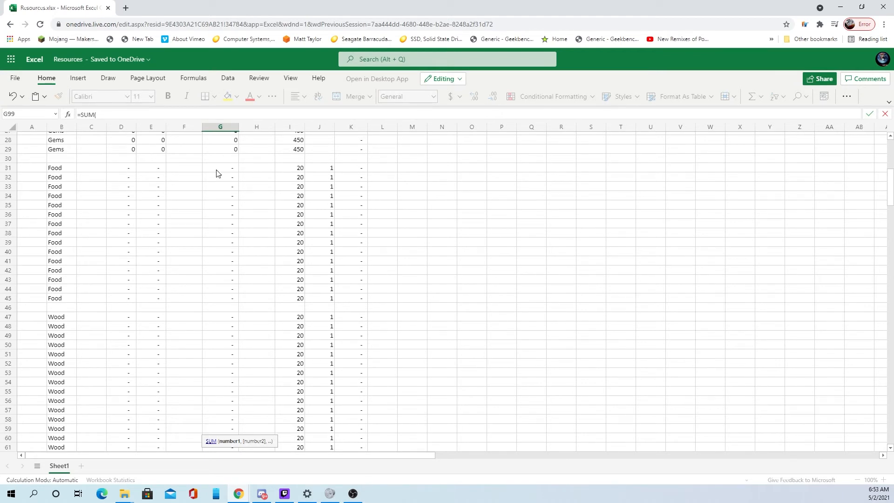
{"action": "left_click_drag", "start_coordinate": [224, 171], "coordinate": [228, 337]}
{"action": "key", "text": "Return"}
Step: Set cell F31 of the first Food row to 300,000
{"action": "scroll", "coordinate": [226, 342], "scroll_direction": "up", "scroll_amount": 15}
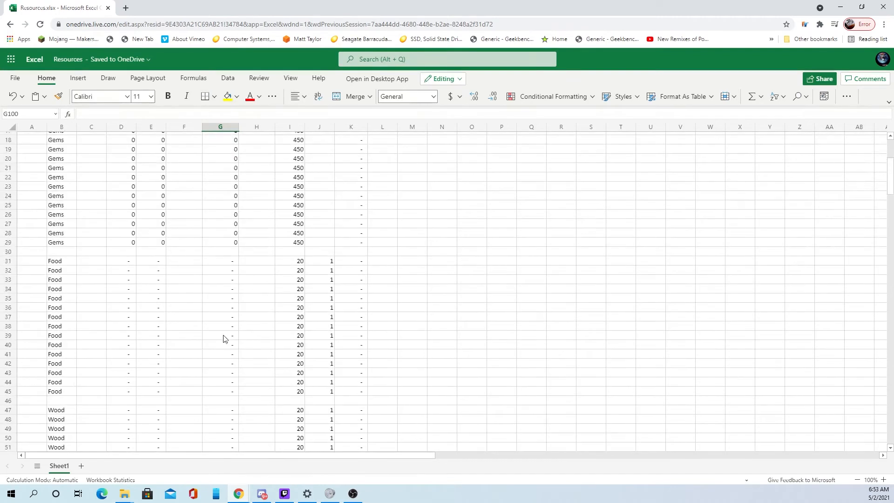
{"action": "scroll", "coordinate": [224, 339], "scroll_direction": "up", "scroll_amount": 3}
{"action": "left_click", "coordinate": [195, 350]}
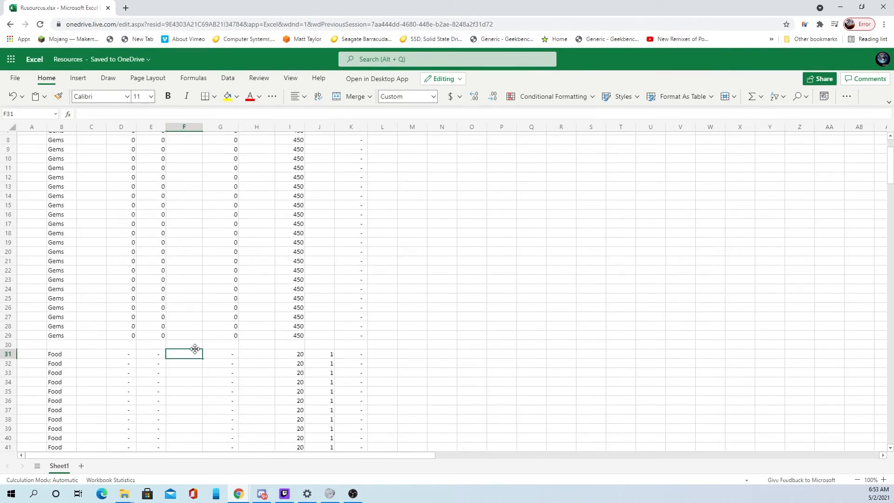
{"action": "type", "text": "3"}
{"action": "type", "text": "00,000"}
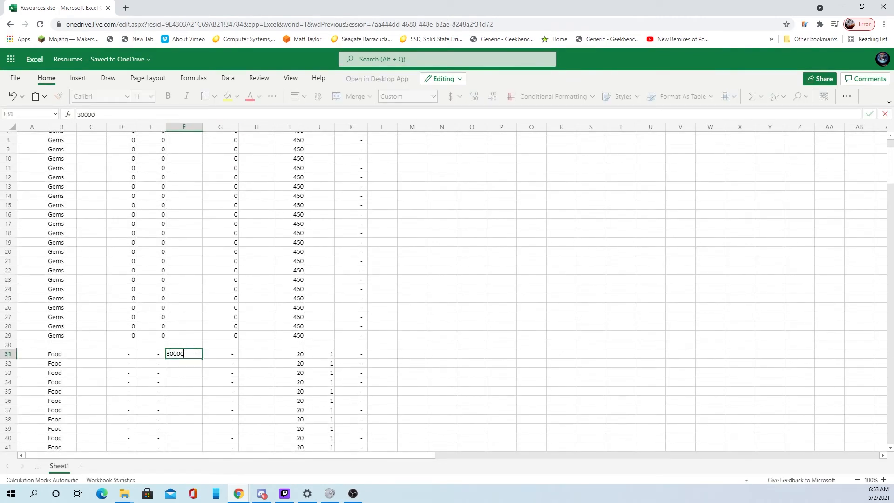
{"action": "key", "text": "Return"}
Step: Check the totals below the Iron block and set cell F47 of the first Wood row to 300,000
{"action": "scroll", "coordinate": [248, 355], "scroll_direction": "down", "scroll_amount": 20}
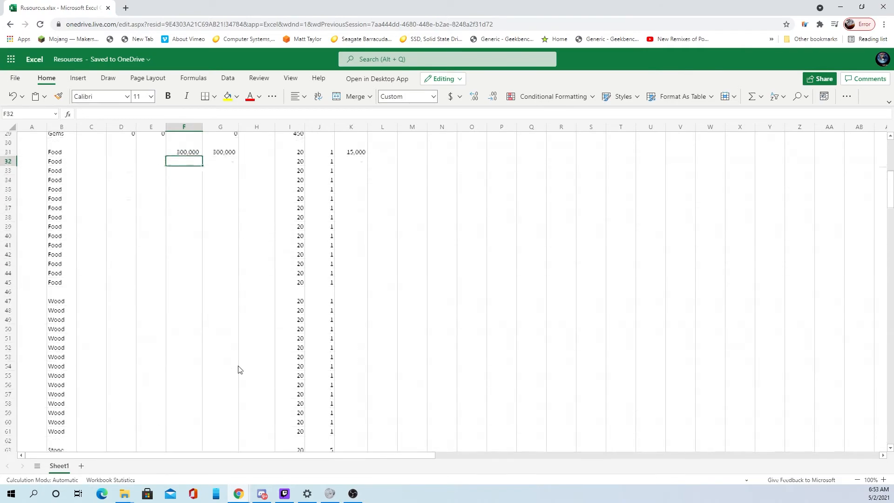
{"action": "scroll", "coordinate": [249, 281], "scroll_direction": "up", "scroll_amount": 3}
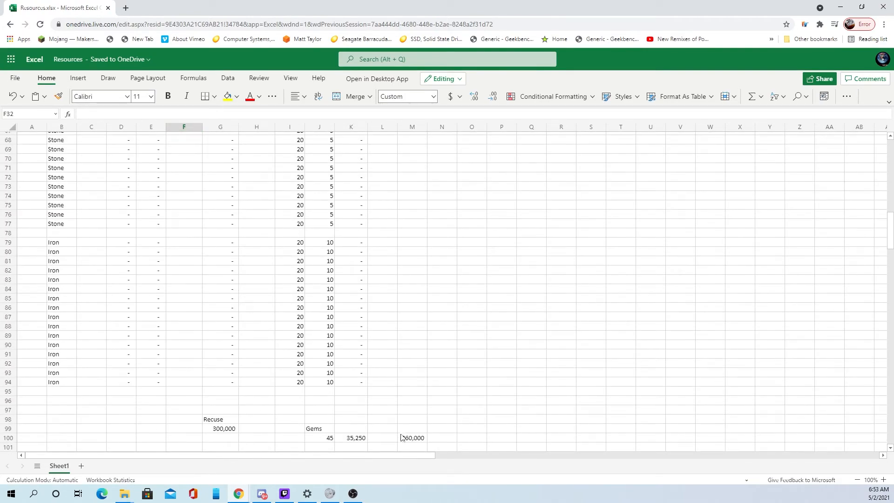
{"action": "scroll", "coordinate": [339, 332], "scroll_direction": "up", "scroll_amount": 14}
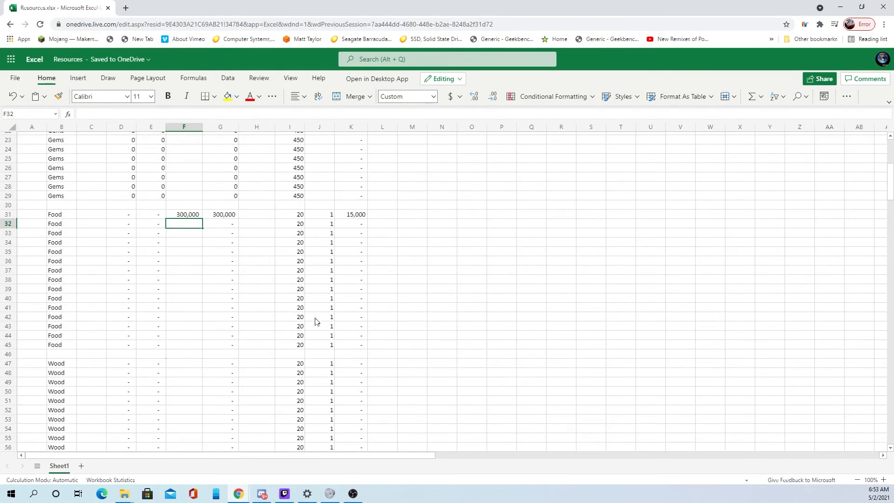
{"action": "scroll", "coordinate": [313, 326], "scroll_direction": "down", "scroll_amount": 3}
{"action": "scroll", "coordinate": [289, 258], "scroll_direction": "down", "scroll_amount": 14}
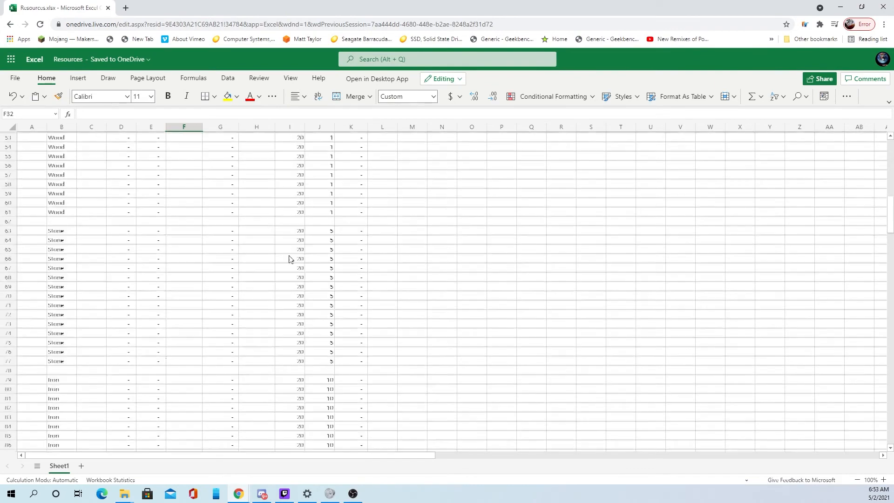
{"action": "scroll", "coordinate": [241, 293], "scroll_direction": "up", "scroll_amount": 11}
{"action": "scroll", "coordinate": [202, 200], "scroll_direction": "up", "scroll_amount": 3}
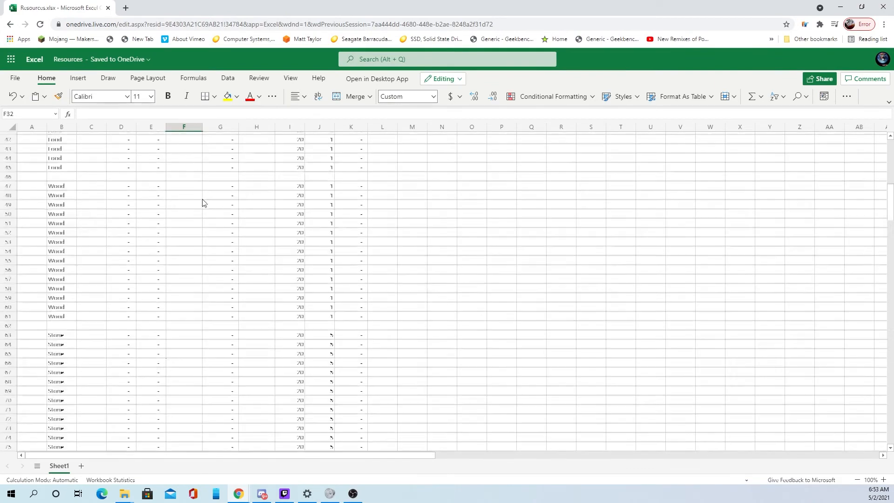
{"action": "left_click", "coordinate": [181, 273]}
{"action": "type", "text": "3"}
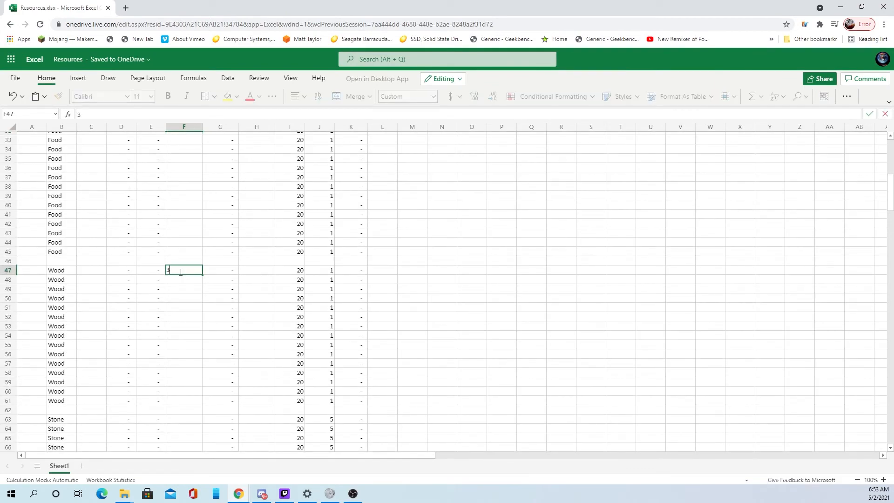
{"action": "type", "text": "00,000"}
{"action": "key", "text": "Return"}
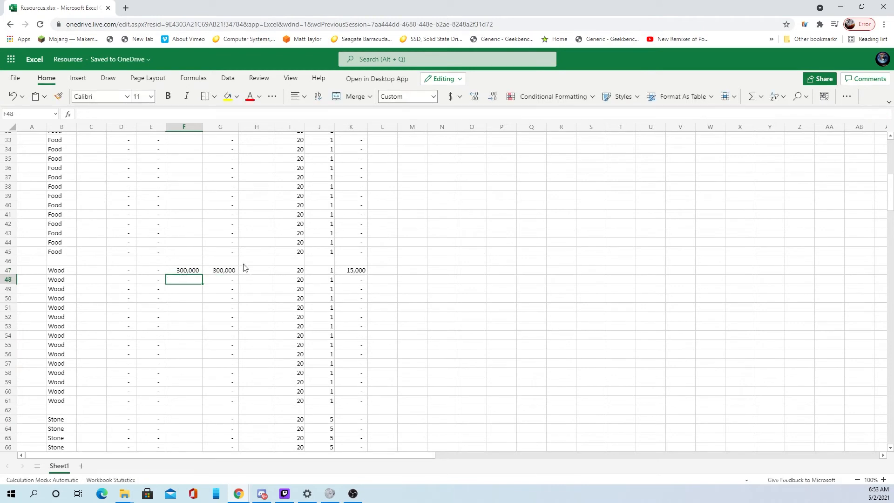
Step: Set cell F63 of the first Stone row to 72,000
{"action": "scroll", "coordinate": [175, 355], "scroll_direction": "down", "scroll_amount": 5}
{"action": "left_click", "coordinate": [187, 282]}
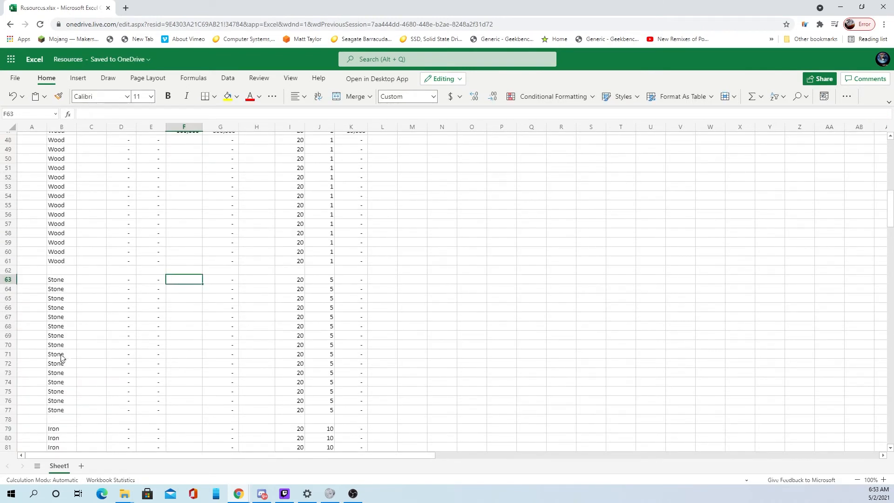
{"action": "type", "text": "72"}
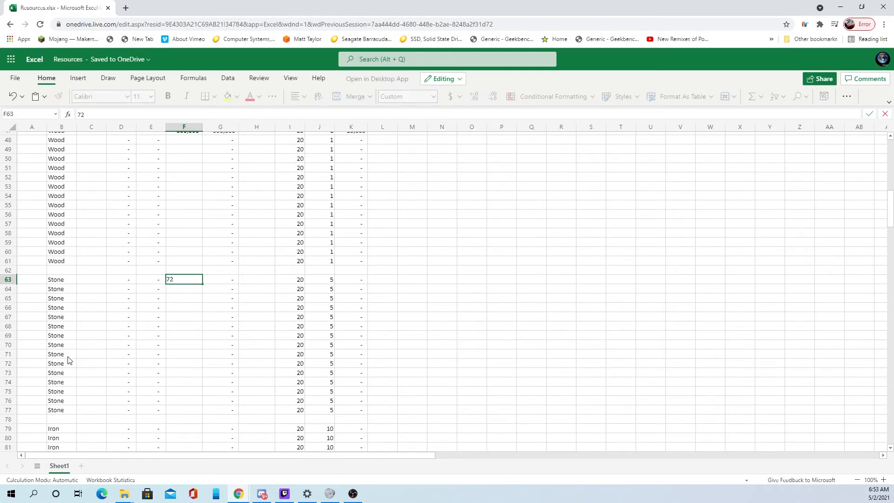
{"action": "type", "text": ",000"}
{"action": "key", "text": "Return"}
Step: Set cell F79 of the first Iron row to 30,000
{"action": "scroll", "coordinate": [196, 383], "scroll_direction": "down", "scroll_amount": 3}
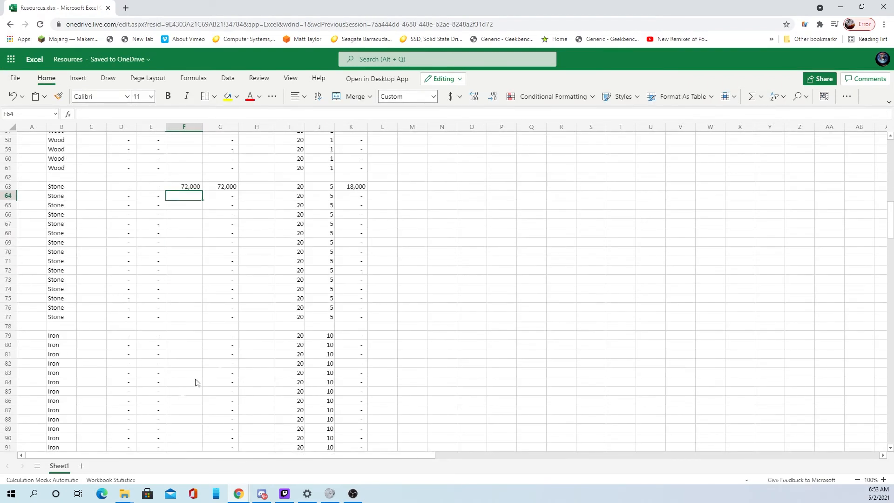
{"action": "left_click", "coordinate": [187, 338]}
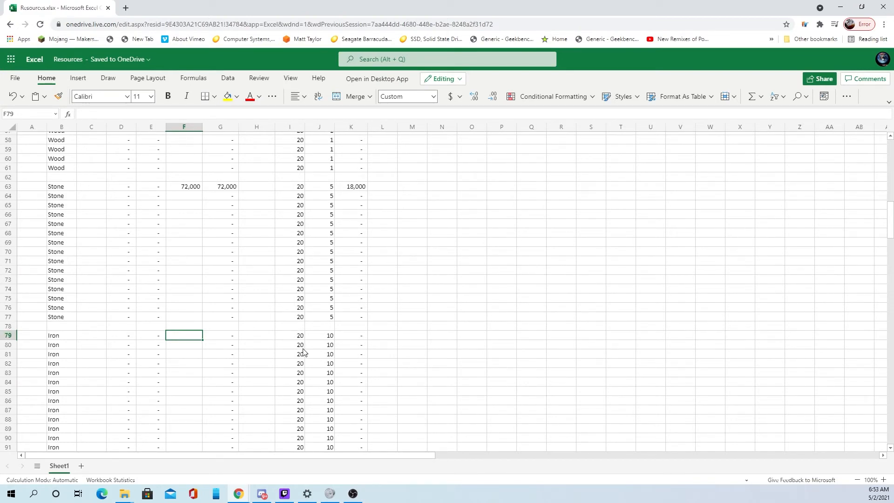
{"action": "type", "text": "30000"}
{"action": "key", "text": "Return"}
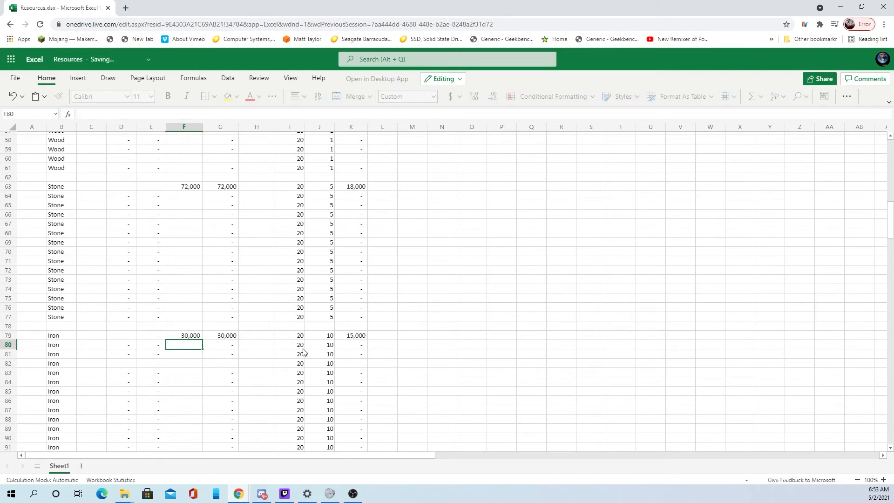
Step: Add the headings Food, Wood, Stone and Iron in cells B98 to E98 below the Iron block
{"action": "scroll", "coordinate": [383, 294], "scroll_direction": "down", "scroll_amount": 7}
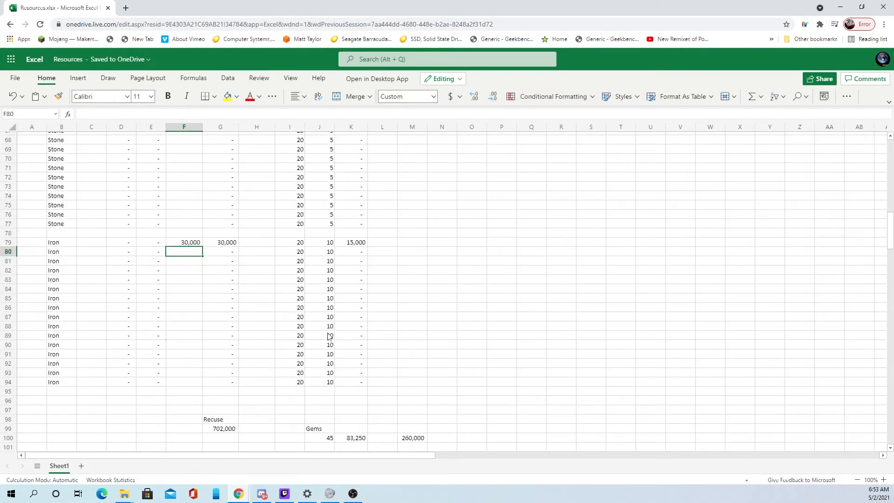
{"action": "scroll", "coordinate": [177, 343], "scroll_direction": "up", "scroll_amount": 2}
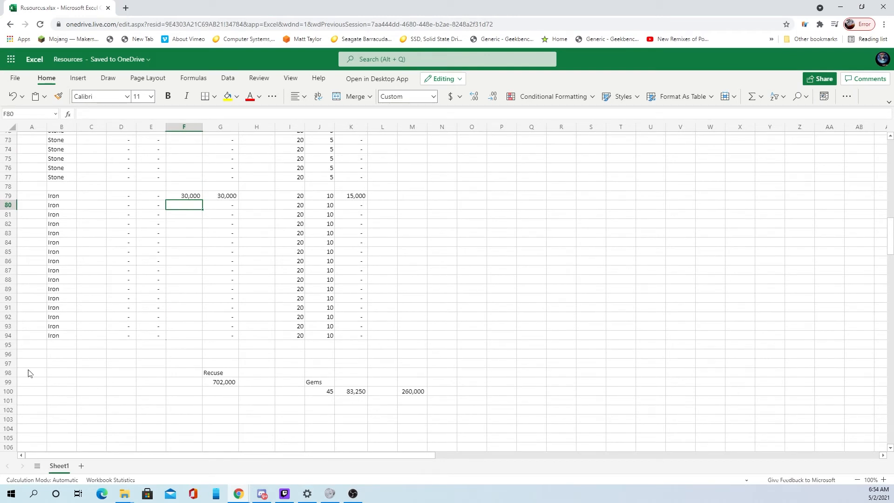
{"action": "left_click", "coordinate": [70, 373]}
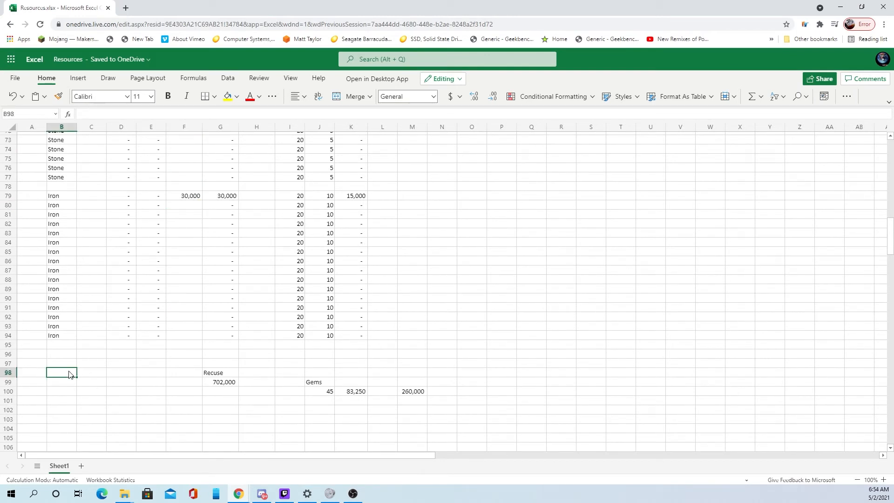
{"action": "type", "text": "foo"}
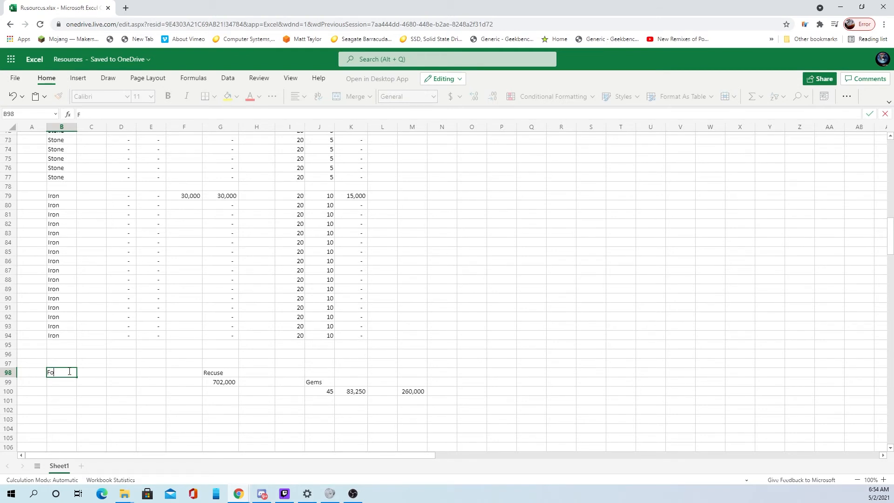
{"action": "key", "text": "Tab"}
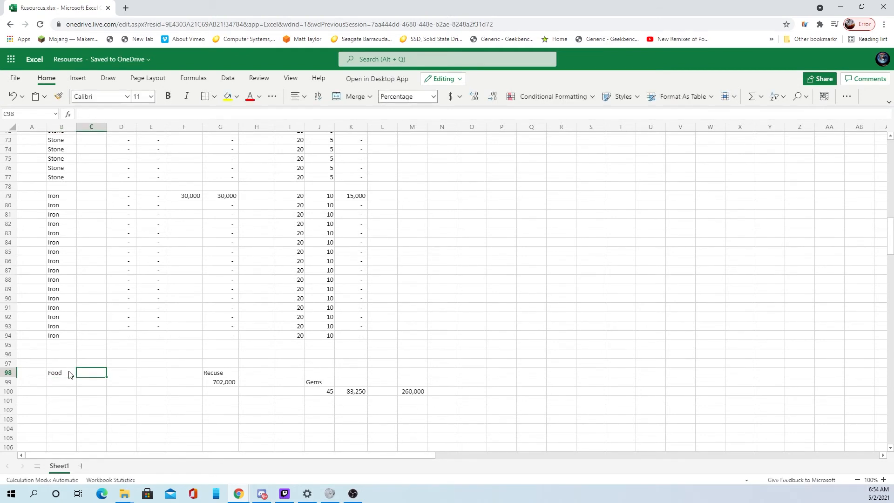
{"action": "type", "text": "Wood"}
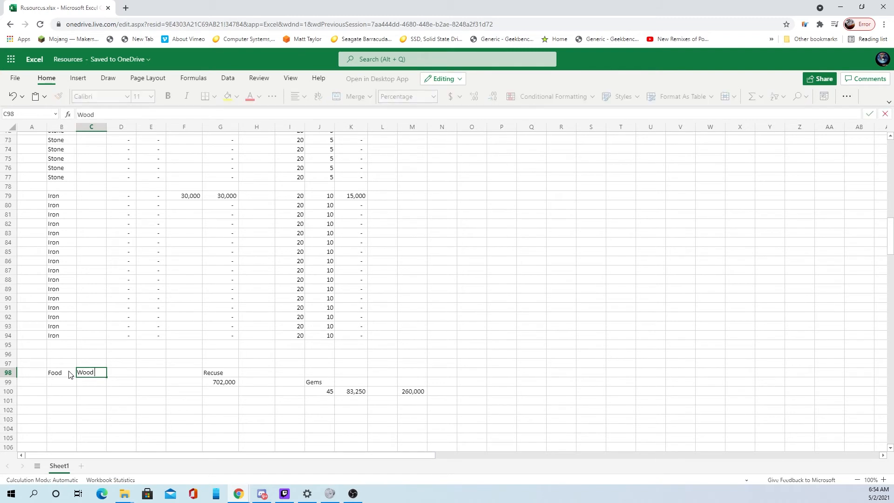
{"action": "key", "text": "Tab"}
{"action": "type", "text": "S"}
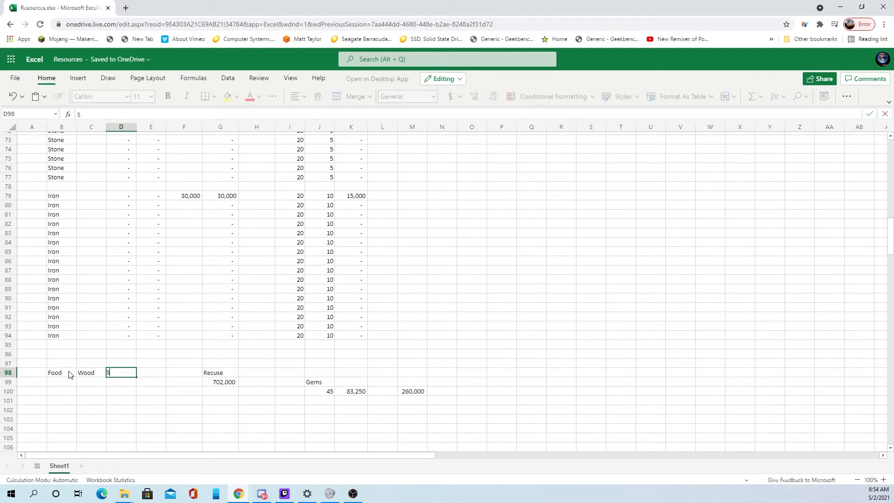
{"action": "type", "text": "tonme"}
{"action": "left_click", "coordinate": [148, 373]}
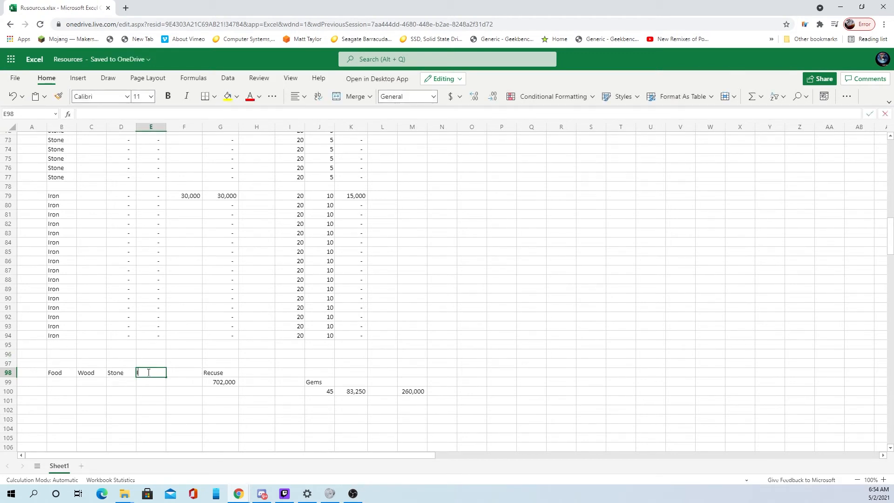
{"action": "type", "text": "Iron"}
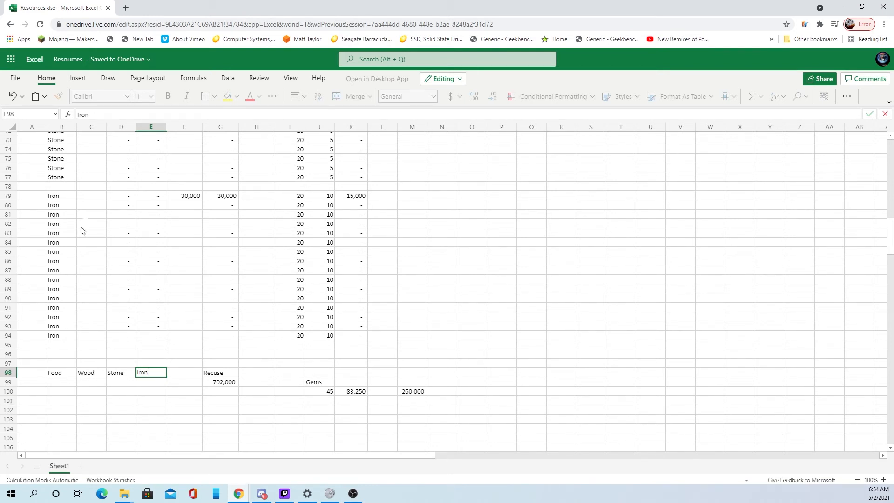
Step: Sum the Iron block's amounts G79:G94 in cell E99 under the Iron heading
{"action": "left_click", "coordinate": [157, 383]}
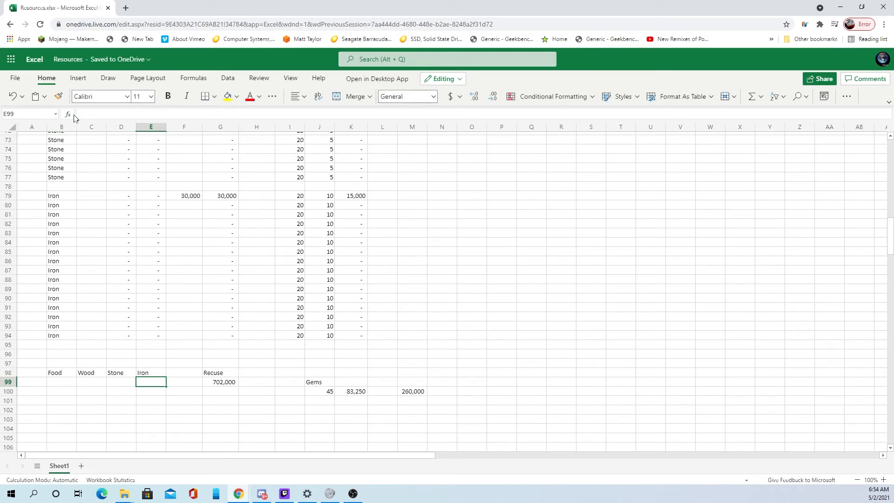
{"action": "left_click", "coordinate": [70, 114]}
{"action": "left_click", "coordinate": [474, 370]}
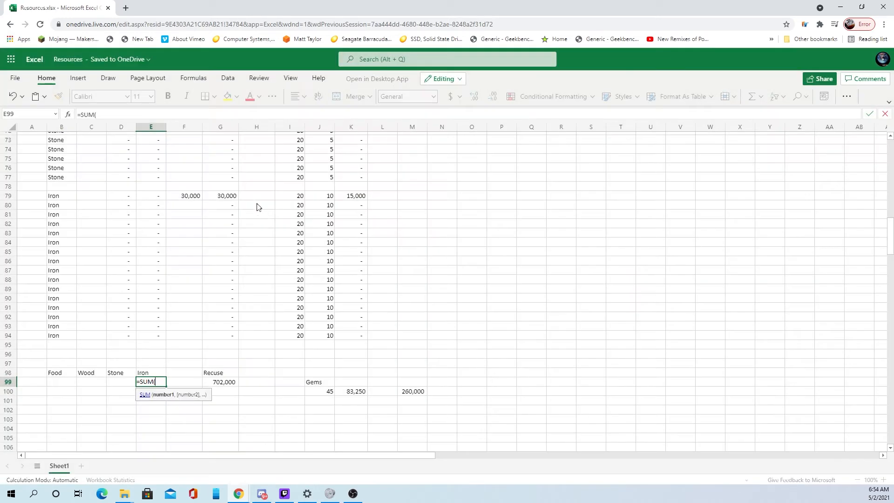
{"action": "left_click_drag", "start_coordinate": [230, 193], "coordinate": [232, 337]}
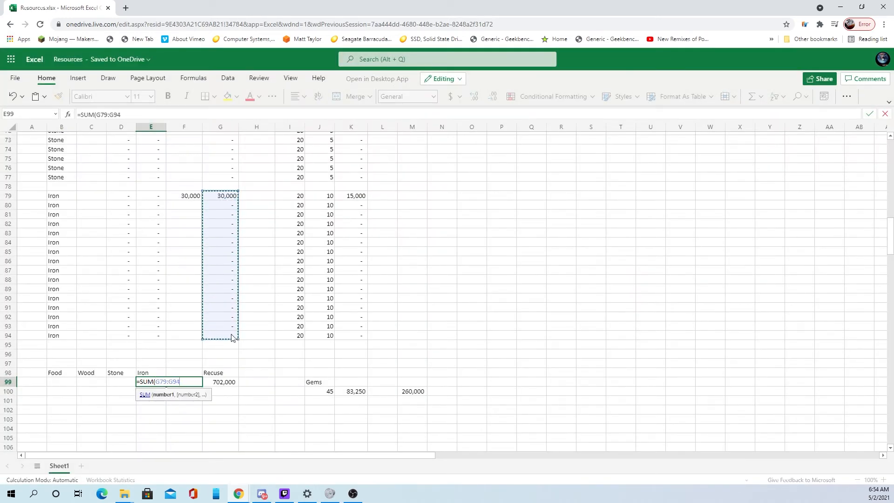
{"action": "key", "text": "Return"}
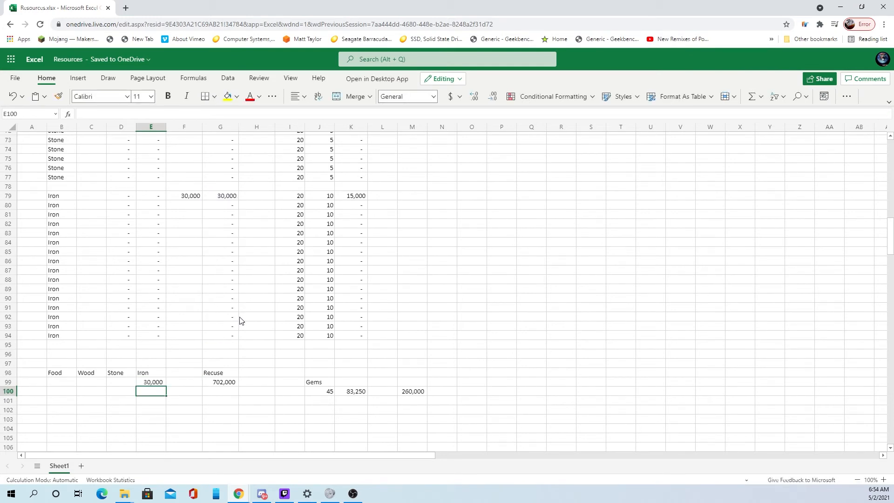
{"action": "left_click", "coordinate": [265, 198]}
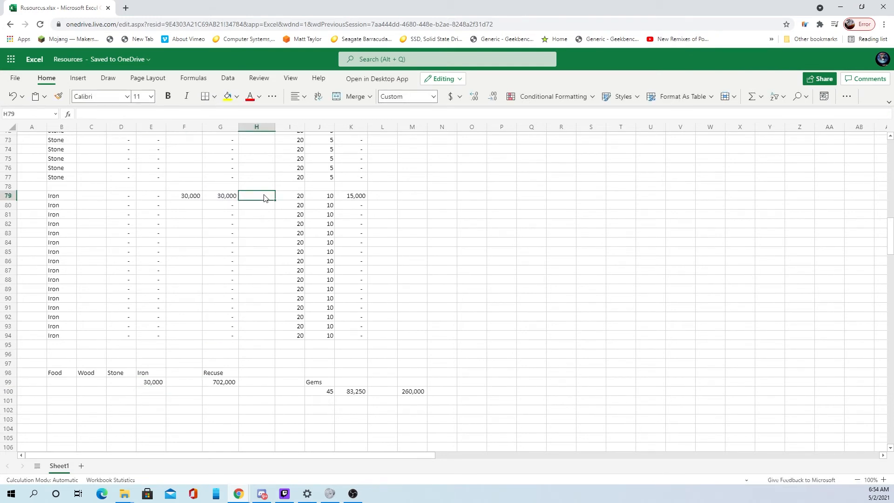
{"action": "scroll", "coordinate": [263, 208], "scroll_direction": "up", "scroll_amount": 3}
{"action": "scroll", "coordinate": [262, 298], "scroll_direction": "down", "scroll_amount": 3}
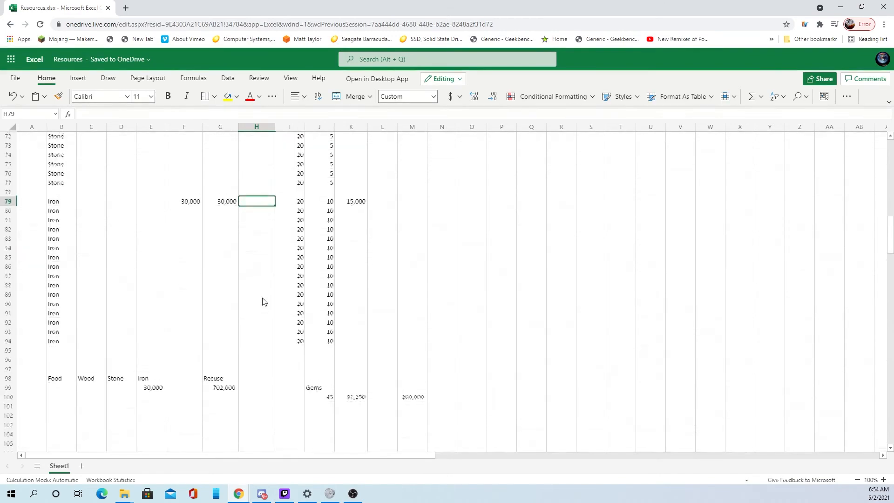
{"action": "scroll", "coordinate": [261, 303], "scroll_direction": "up", "scroll_amount": 3}
{"action": "scroll", "coordinate": [255, 294], "scroll_direction": "down", "scroll_amount": 3}
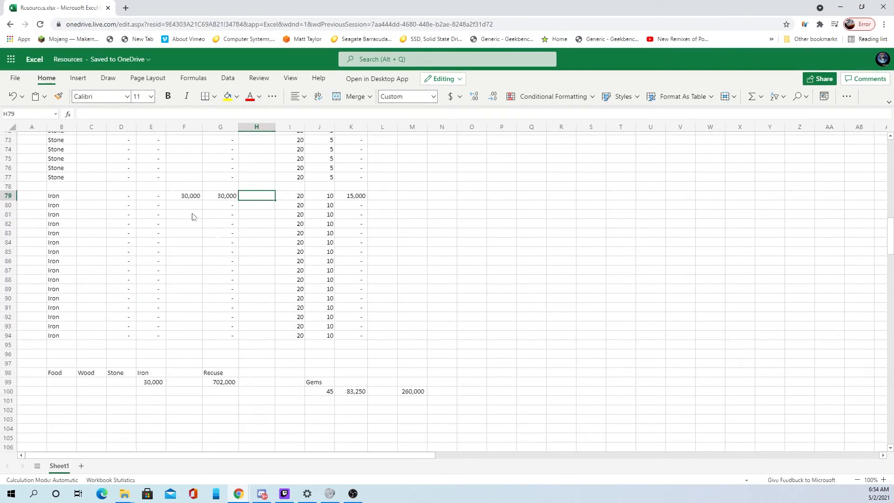
{"action": "left_click", "coordinate": [69, 114]}
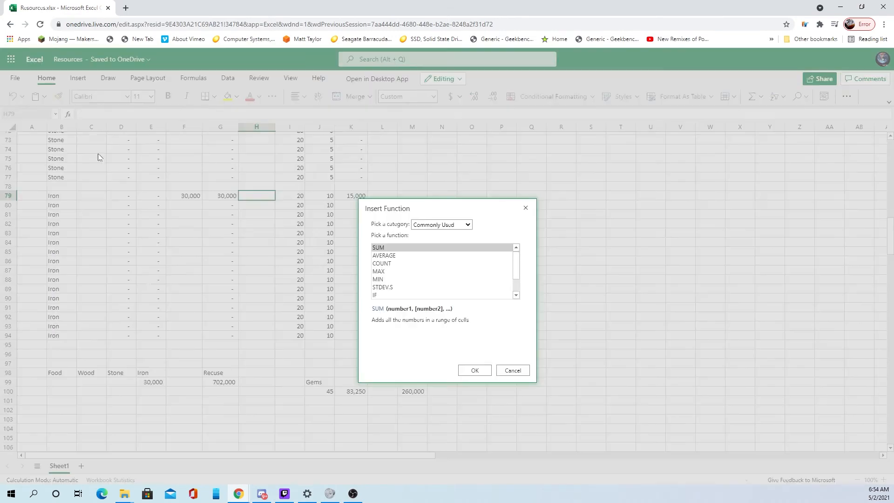
{"action": "left_click", "coordinate": [518, 375]}
Step: Sum the Stone block's amounts from column G in cell D99 under the Stone heading
{"action": "left_click", "coordinate": [124, 381]}
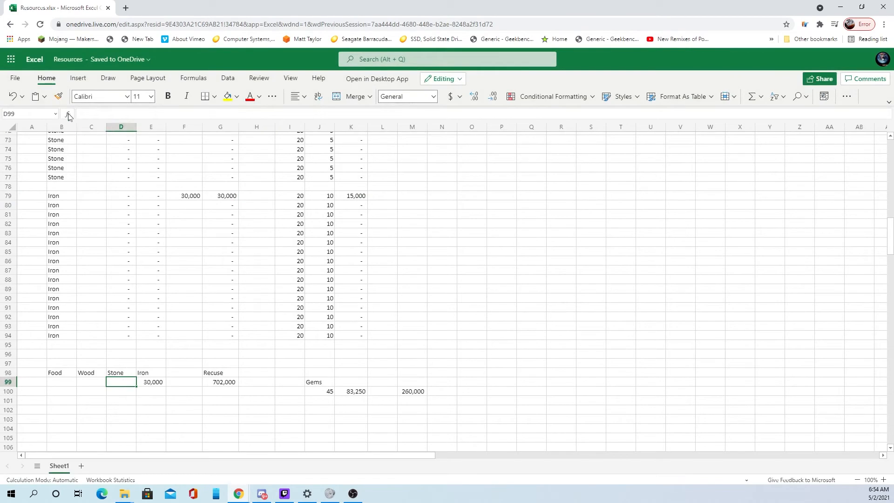
{"action": "left_click", "coordinate": [69, 114]}
{"action": "left_click", "coordinate": [473, 371]}
{"action": "scroll", "coordinate": [307, 318], "scroll_direction": "up", "scroll_amount": 5}
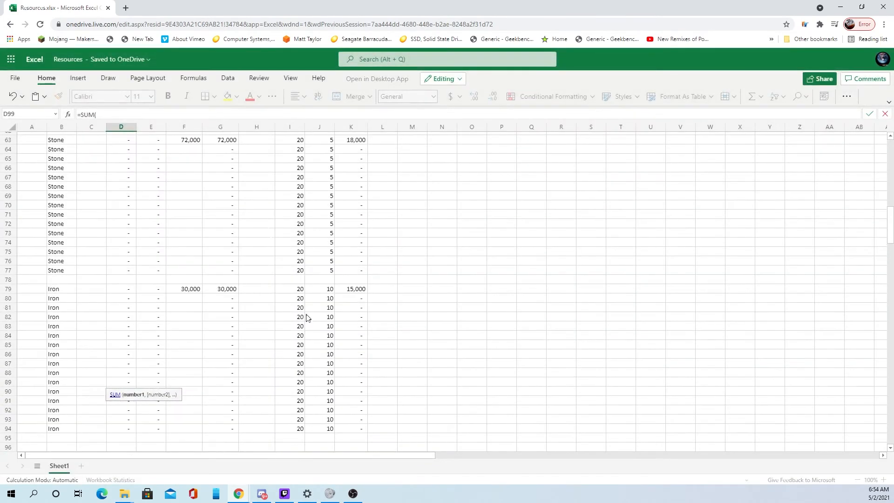
{"action": "scroll", "coordinate": [234, 157], "scroll_direction": "up", "scroll_amount": 2}
{"action": "left_click_drag", "start_coordinate": [233, 186], "coordinate": [234, 293]}
{"action": "key", "text": "Return"}
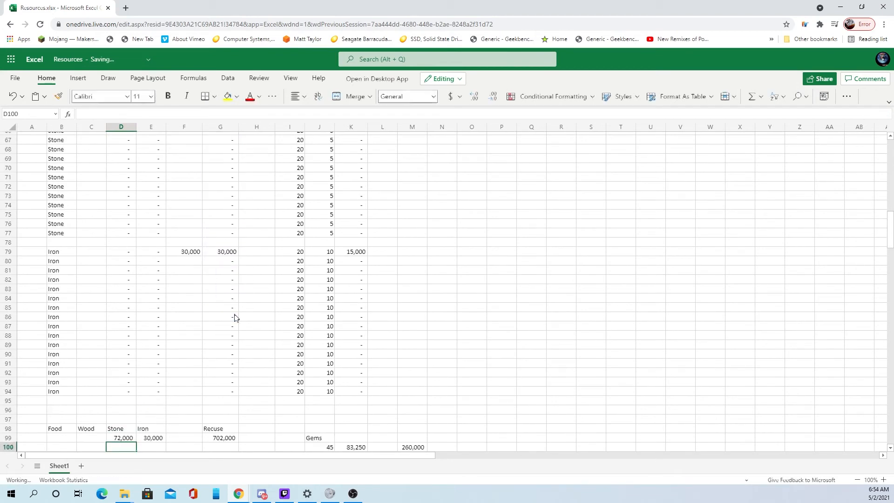
Step: Enter a SUM of G79:G94 in cell C99 under the Wood heading
{"action": "left_click", "coordinate": [83, 393]}
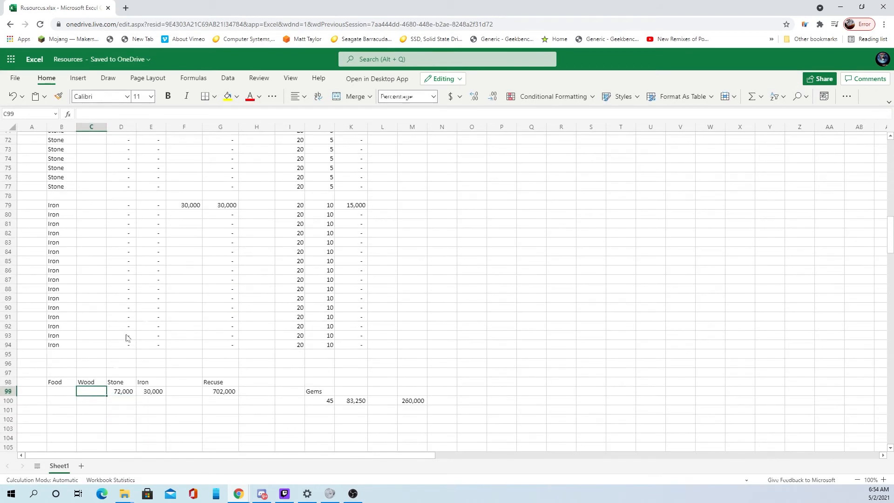
{"action": "scroll", "coordinate": [135, 232], "scroll_direction": "up", "scroll_amount": 10}
{"action": "scroll", "coordinate": [139, 177], "scroll_direction": "up", "scroll_amount": 3}
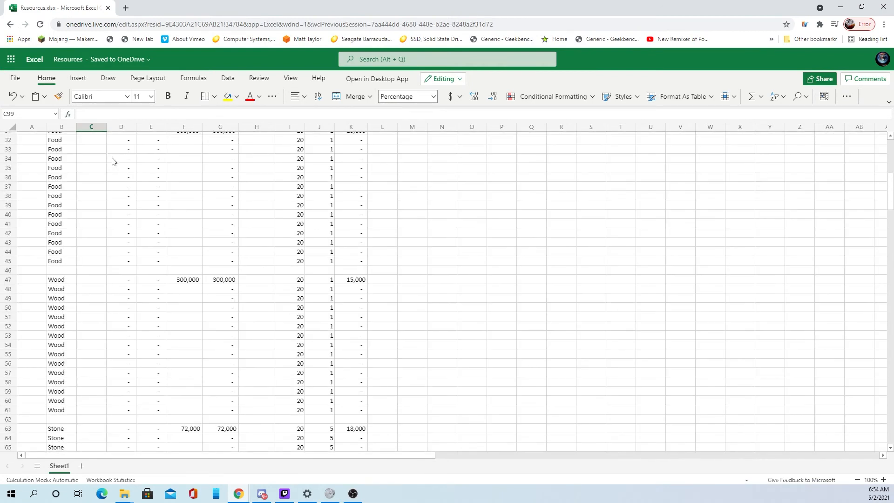
{"action": "left_click", "coordinate": [68, 114]}
{"action": "left_click", "coordinate": [475, 370]}
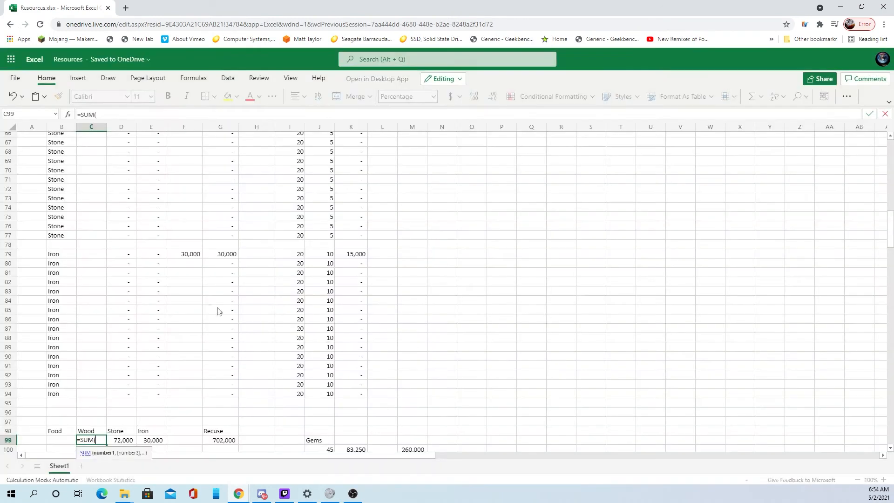
{"action": "left_click_drag", "start_coordinate": [228, 253], "coordinate": [237, 395]}
{"action": "key", "text": "Return"}
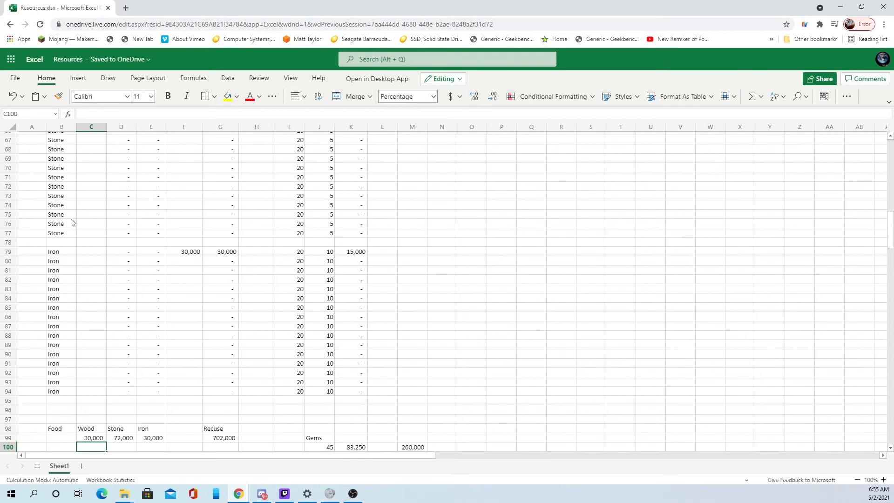
Step: Sum the Food block's amounts G31:G45 in cell B99 under the Food heading
{"action": "left_click", "coordinate": [66, 436]}
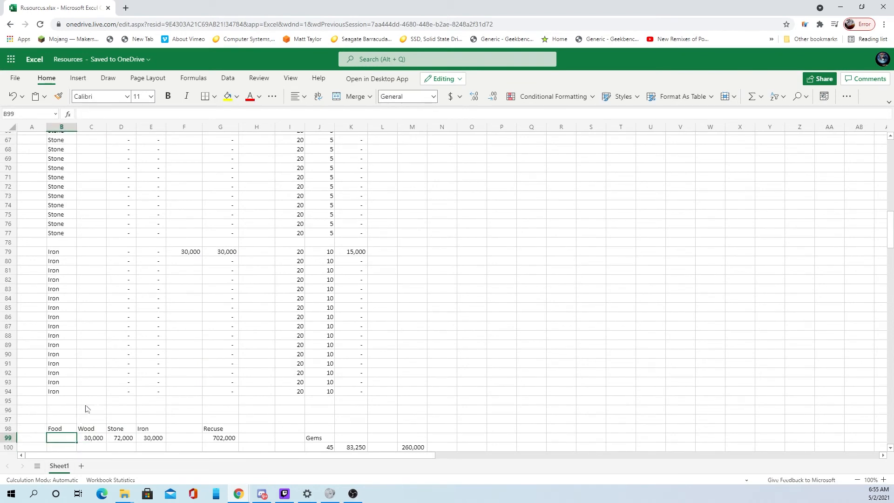
{"action": "scroll", "coordinate": [86, 408], "scroll_direction": "up", "scroll_amount": 12}
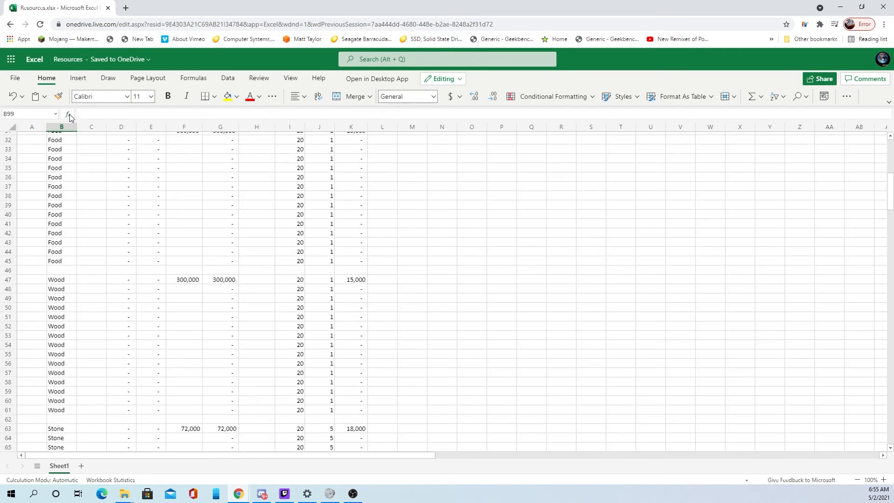
{"action": "left_click", "coordinate": [69, 115]}
{"action": "left_click", "coordinate": [473, 370]}
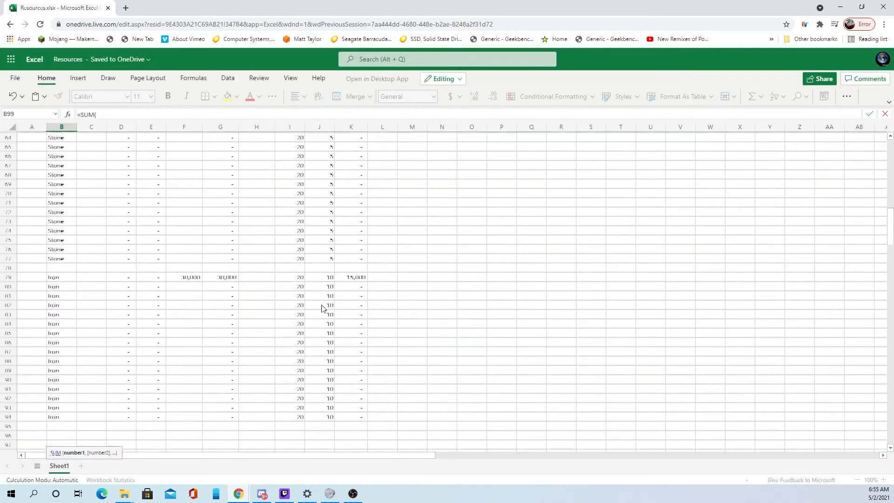
{"action": "scroll", "coordinate": [245, 294], "scroll_direction": "up", "scroll_amount": 16}
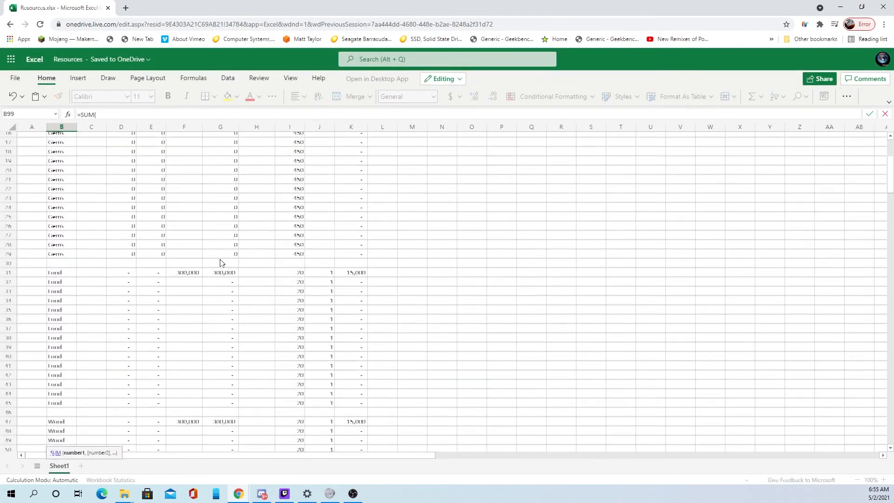
{"action": "left_click_drag", "start_coordinate": [229, 273], "coordinate": [231, 405]}
{"action": "key", "text": "Return"}
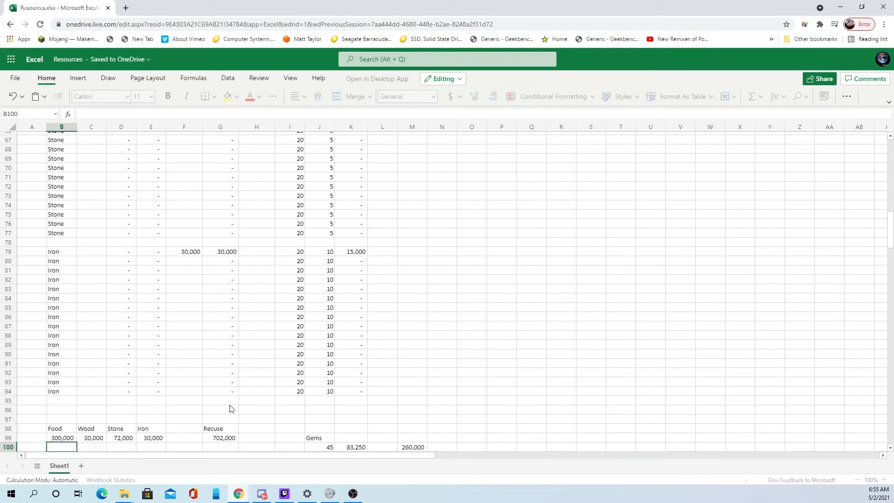
{"action": "scroll", "coordinate": [282, 433], "scroll_direction": "down", "scroll_amount": 2}
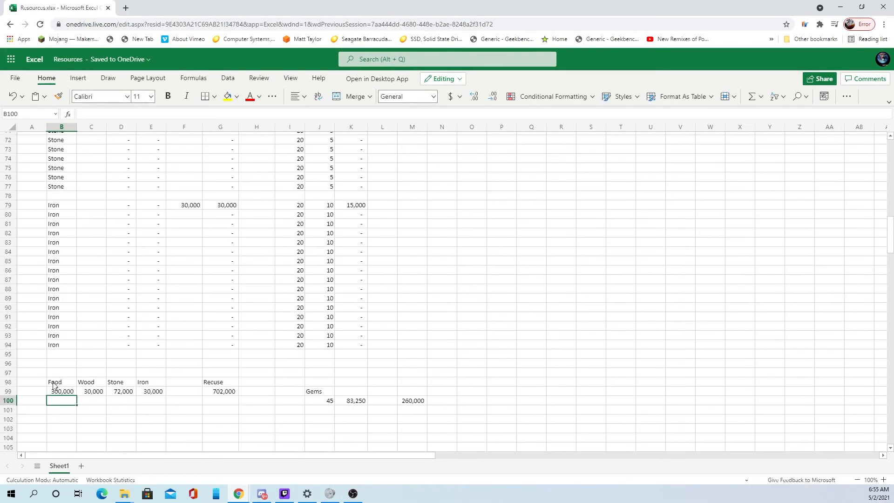
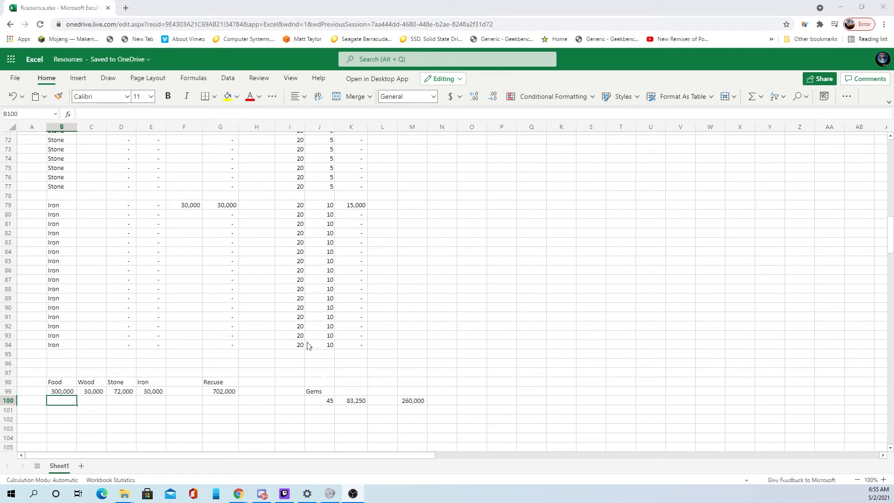
Step: Enter a rate of 17.50% in cell C80 for the second Iron row
{"action": "left_click", "coordinate": [266, 204]}
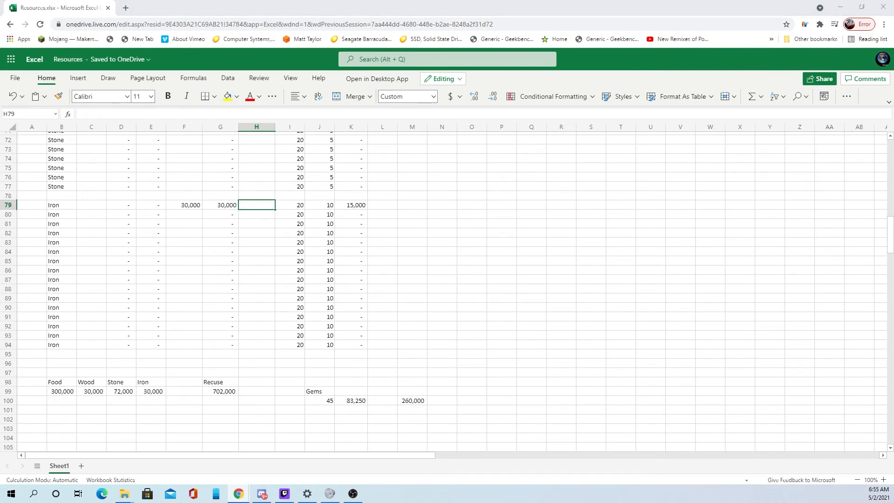
{"action": "left_click", "coordinate": [183, 223]}
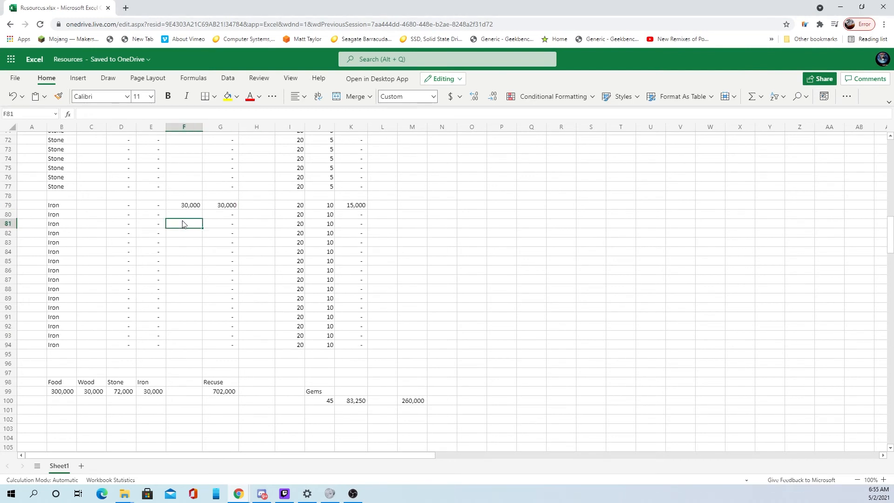
{"action": "key", "text": "Up"}
{"action": "key", "text": "Left"}
{"action": "key", "text": "Left"}
{"action": "key", "text": "Left"}
{"action": "type", "text": "17"}
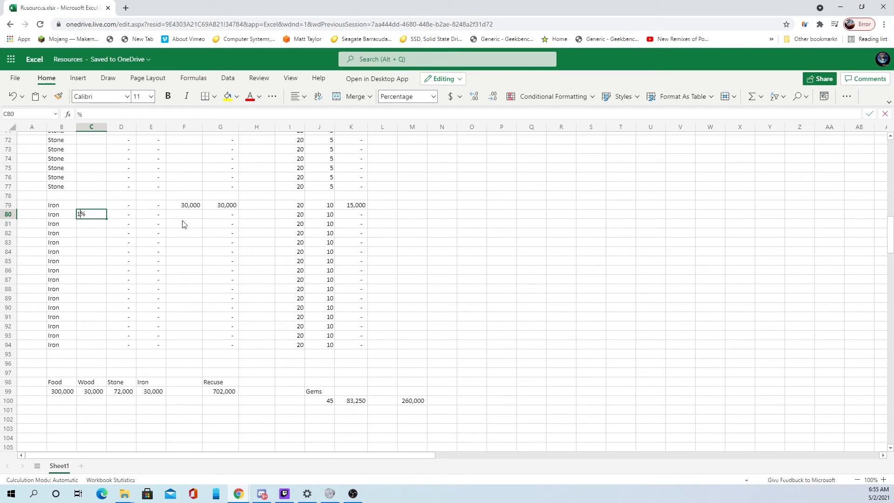
{"action": "type", "text": ".510"}
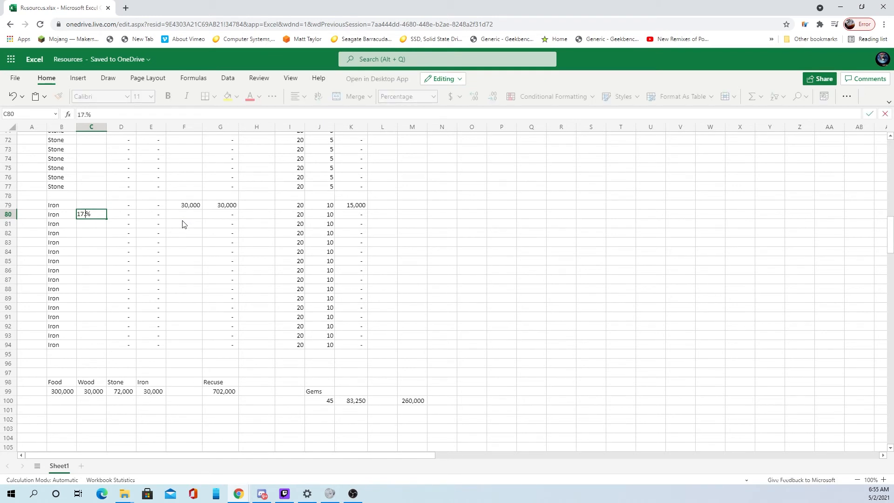
{"action": "key", "text": "BackSpace"}
{"action": "key", "text": "BackSpace"}
{"action": "type", "text": "0"}
Step: Enter 30,000 as the second Iron row's amount in cell F80
{"action": "key", "text": "Right"}
{"action": "key", "text": "Right"}
{"action": "key", "text": "Right"}
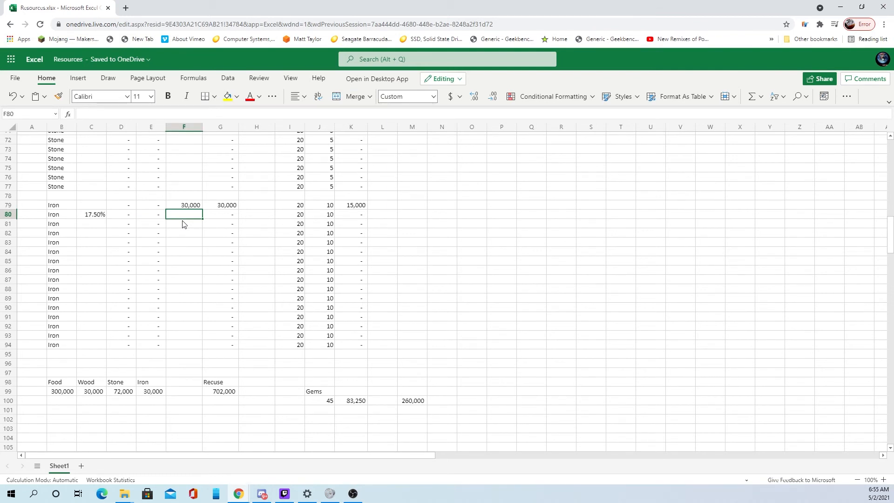
{"action": "type", "text": "30,00"}
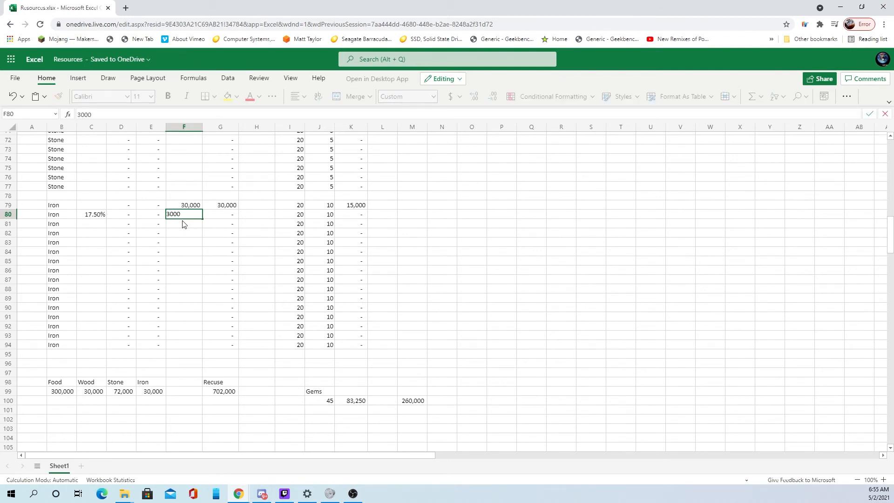
{"action": "type", "text": "0"}
{"action": "key", "text": "Return"}
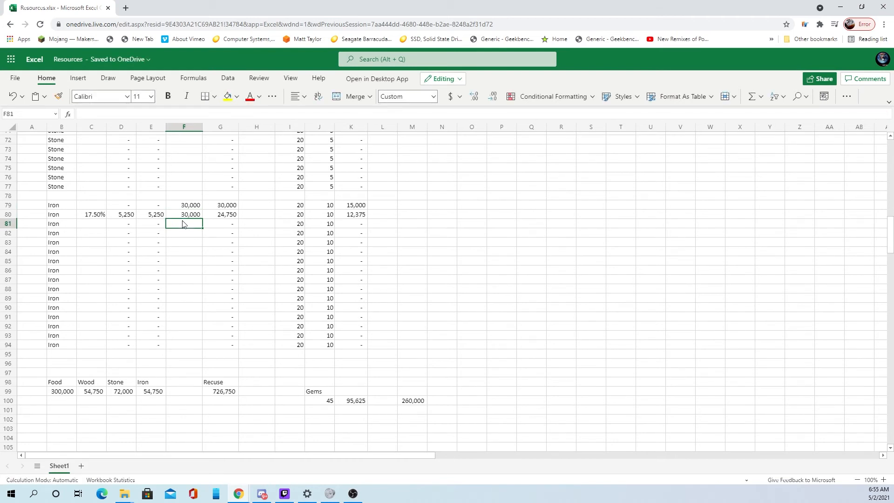
Step: Enter 24740 in cell H80 beside the second Iron row's calculated amount
{"action": "left_click", "coordinate": [252, 216]}
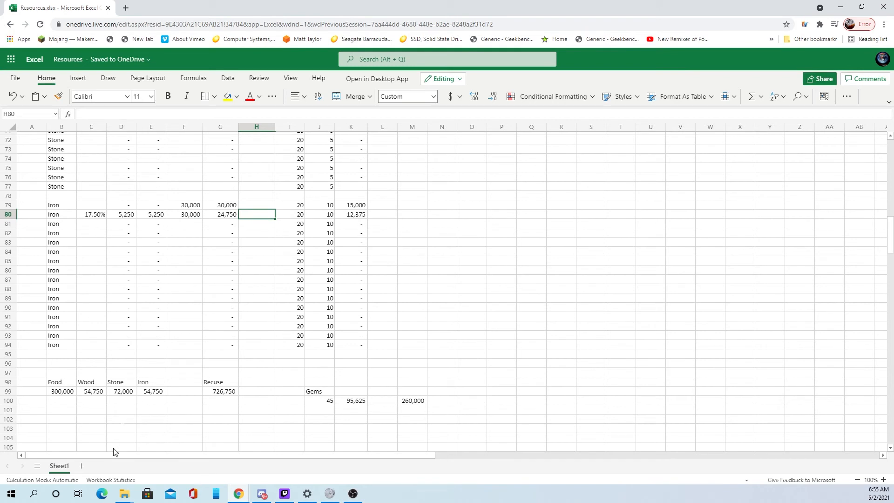
{"action": "type", "text": "24740"}
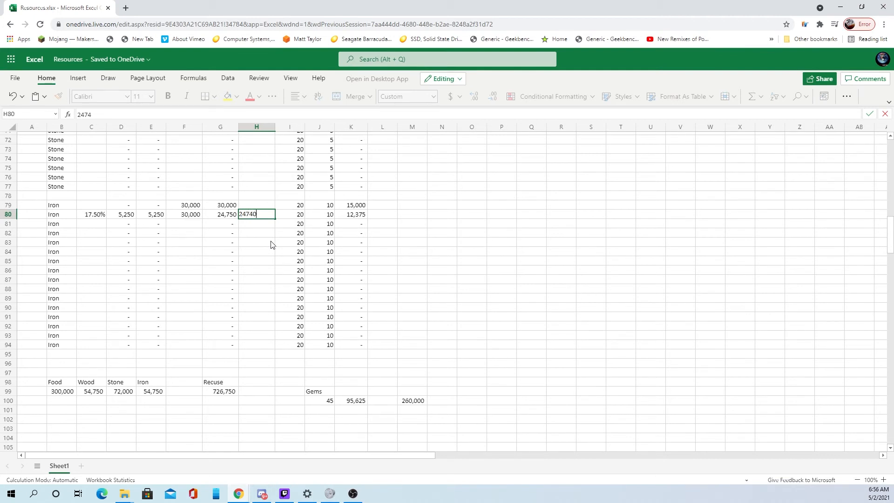
{"action": "key", "text": "Return"}
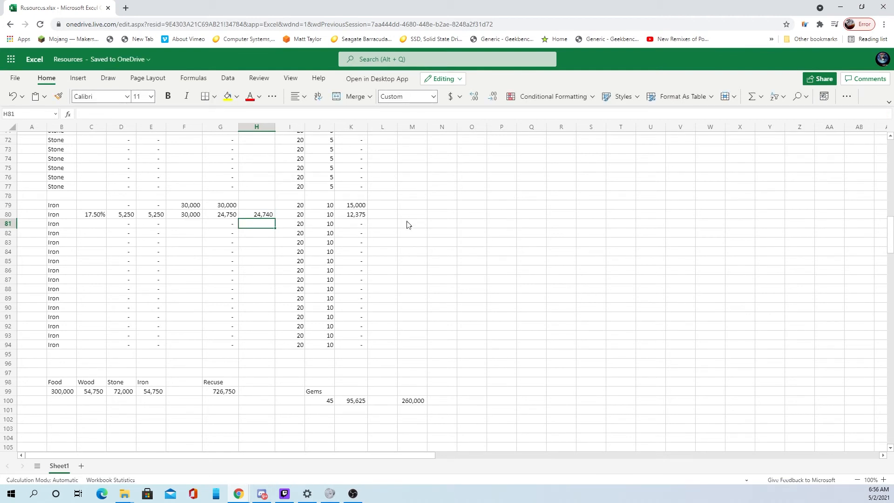
Step: Examine the formula in cell K80 and the cells it references, keeping it as =SUM(G80/I80*J80)
{"action": "left_click", "coordinate": [356, 214]}
{"action": "left_click", "coordinate": [111, 114]}
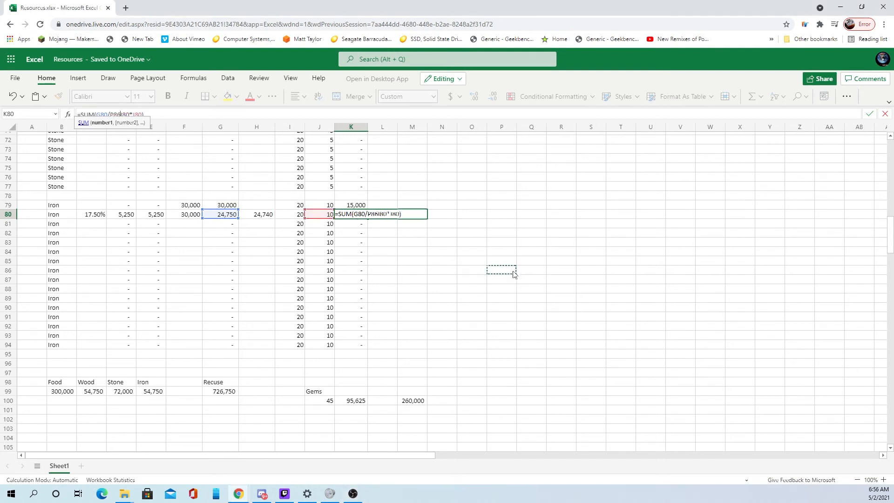
{"action": "key", "text": "Return"}
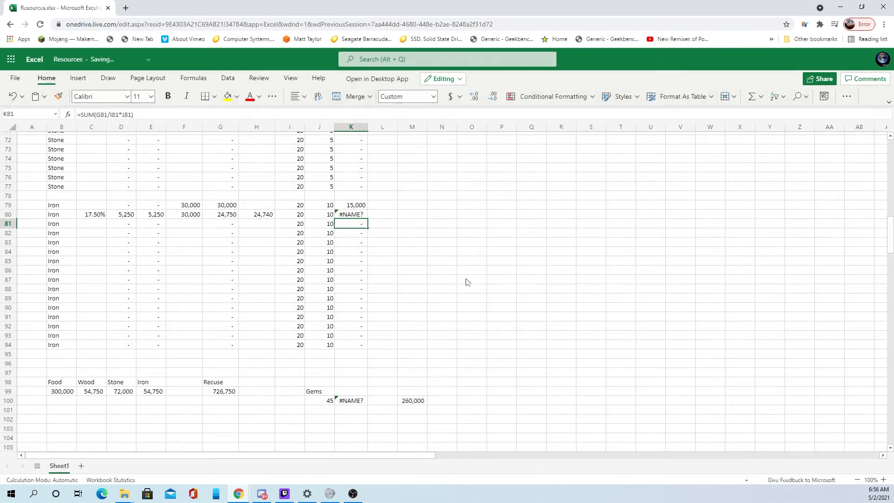
{"action": "left_click", "coordinate": [360, 215]}
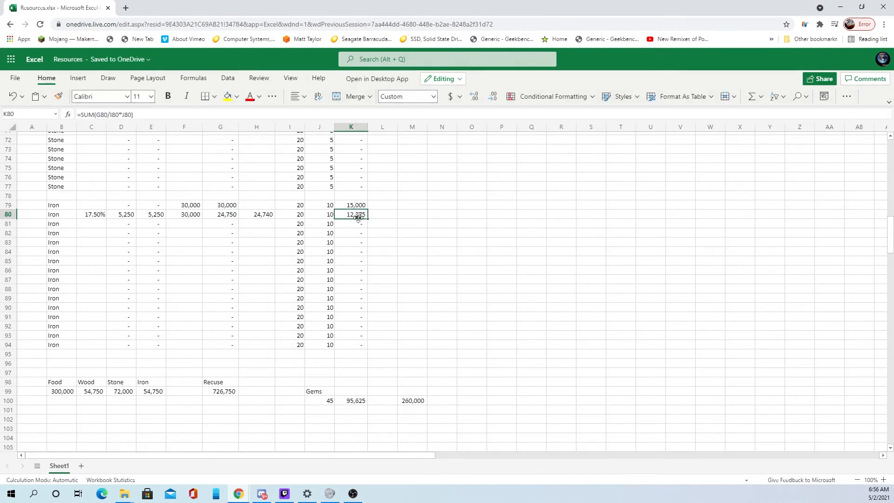
{"action": "key", "text": "F2"}
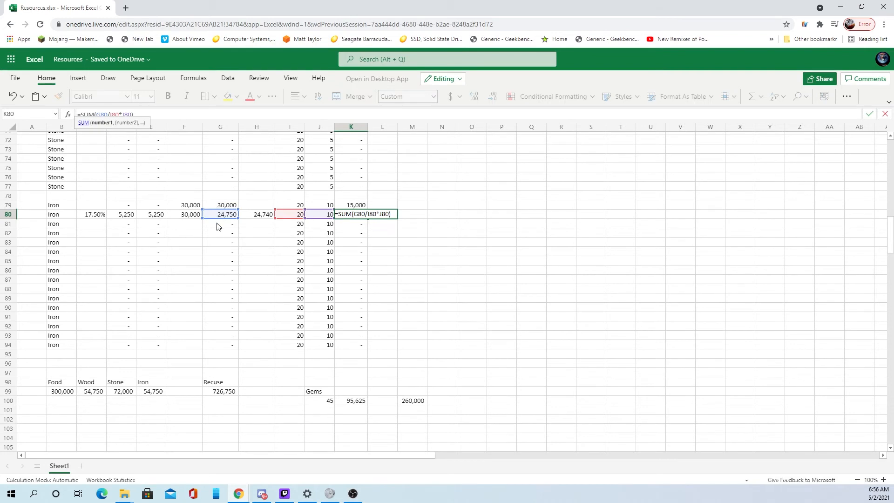
{"action": "left_click_drag", "start_coordinate": [219, 218], "coordinate": [243, 218]}
{"action": "key", "text": "Return"}
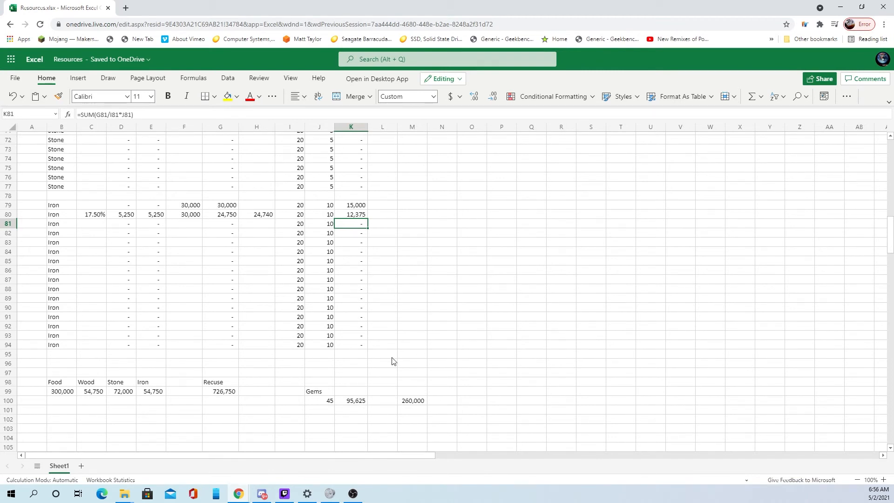
Step: Clear the percentage in cell C80 to compare the totals without it, and undo the clearing
{"action": "left_click", "coordinate": [260, 216]}
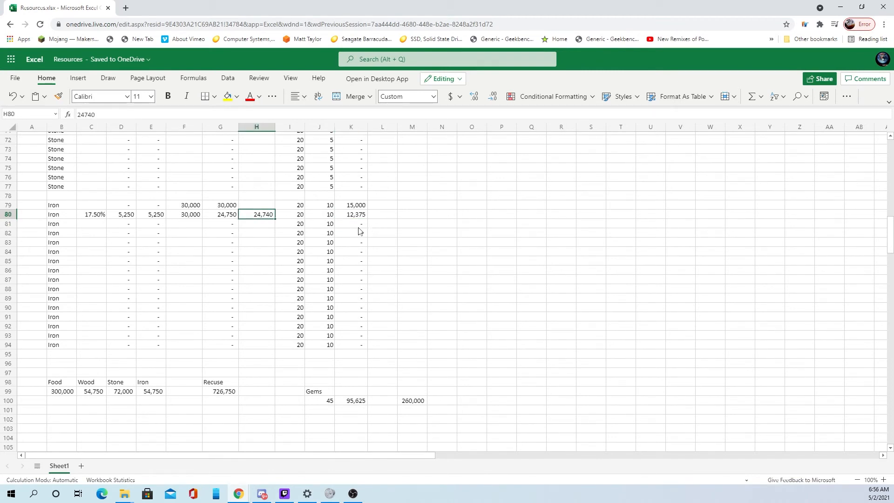
{"action": "left_click", "coordinate": [92, 219]}
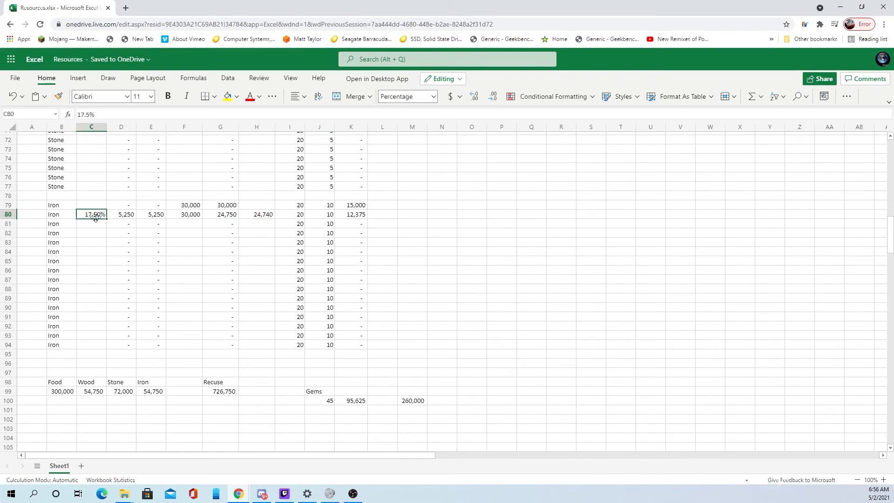
{"action": "key", "text": "Delete"}
{"action": "left_click", "coordinate": [200, 245]}
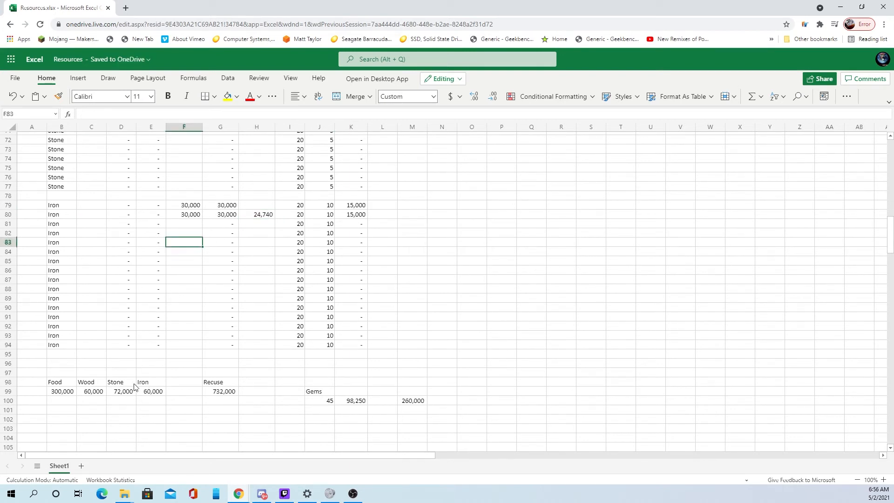
{"action": "key", "text": "ctrl+z"}
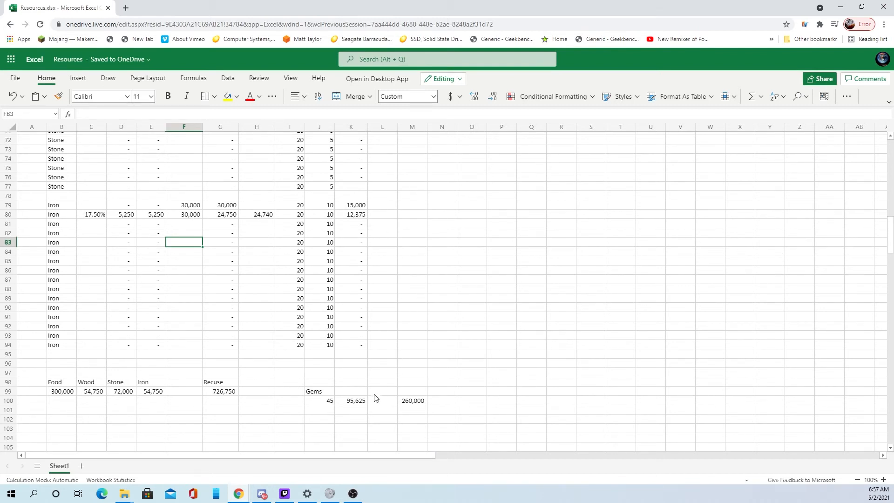
Step: Clear the second Iron row's amount in cell F80 and check the references of the K80 formula
{"action": "left_click", "coordinate": [267, 215]}
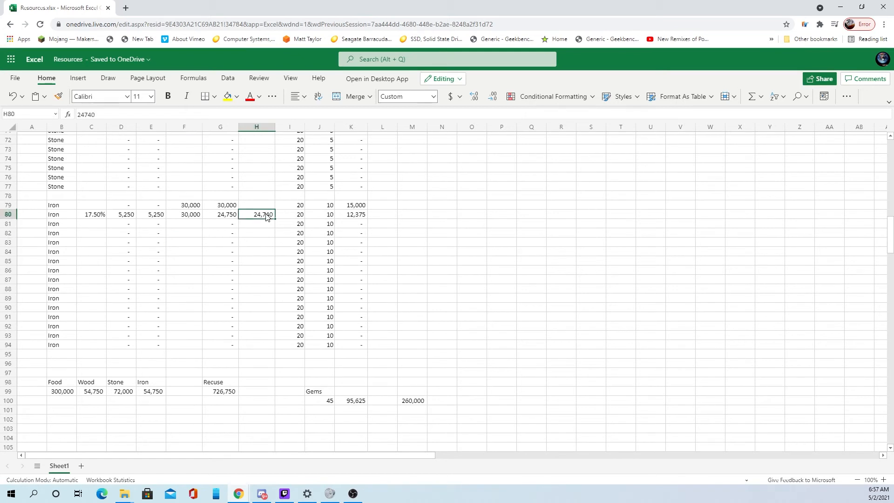
{"action": "left_click", "coordinate": [195, 217]}
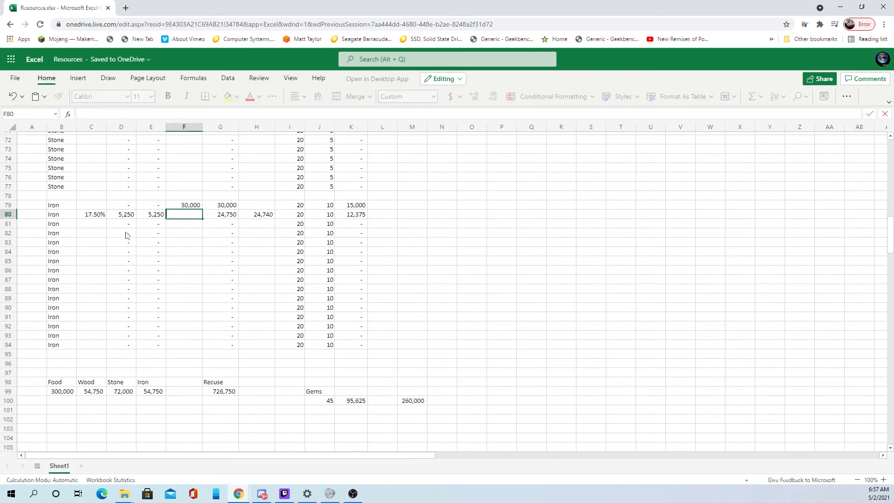
{"action": "key", "text": "Delete"}
{"action": "left_click", "coordinate": [200, 242]}
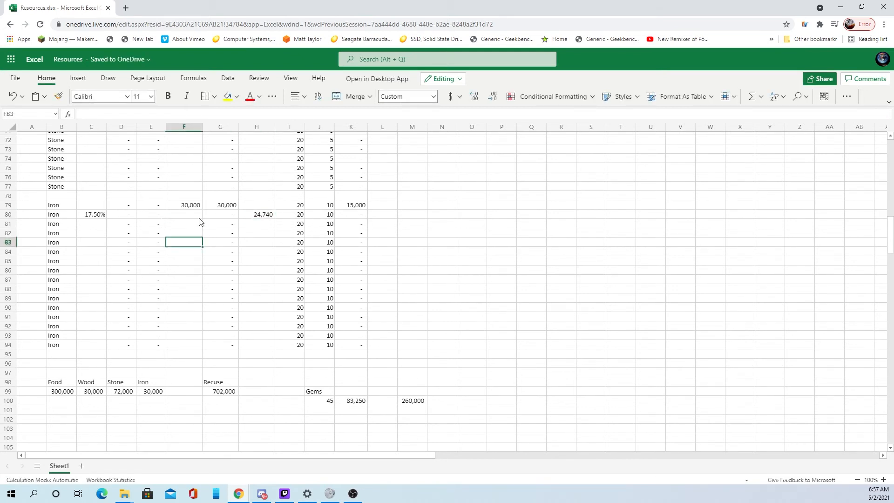
{"action": "left_click", "coordinate": [353, 215]}
{"action": "double_click", "coordinate": [353, 214]}
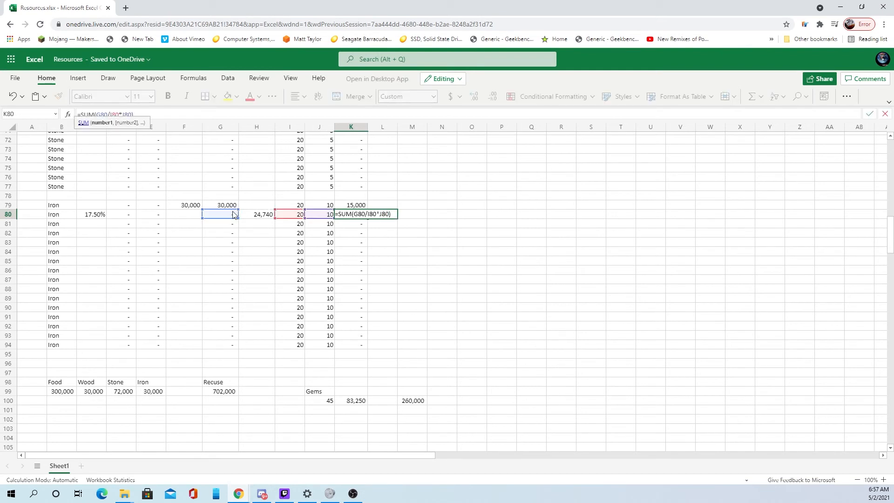
{"action": "key", "text": "Escape"}
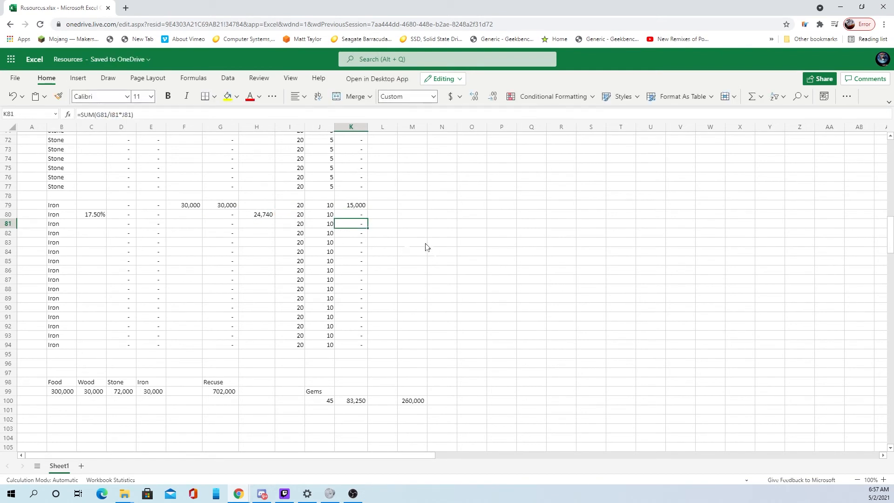
Step: Clear the remaining test entries from cells H80 and C80 in the second Iron row
{"action": "left_click", "coordinate": [269, 215]}
{"action": "key", "text": "Delete"}
{"action": "left_click", "coordinate": [89, 214]}
{"action": "key", "text": "Delete"}
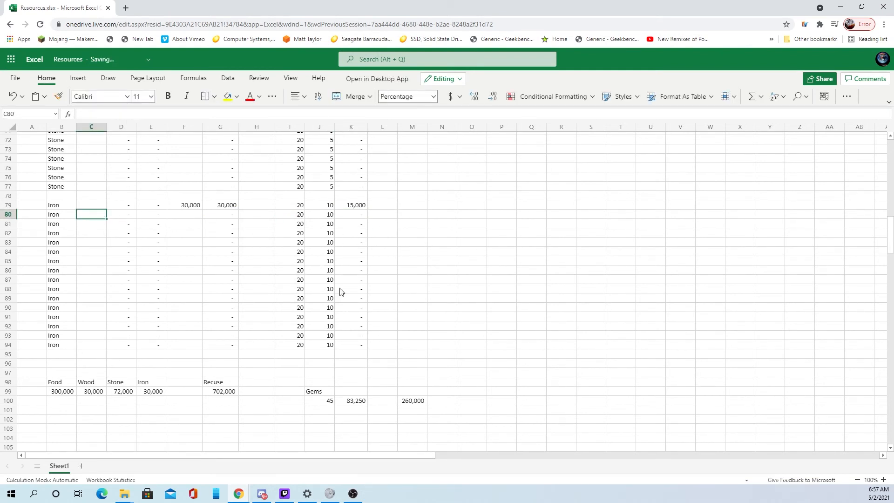
Step: Review the Gems, Food, Wood, Stone and Iron blocks and the totals in rows 98 to 100
{"action": "scroll", "coordinate": [345, 332], "scroll_direction": "up", "scroll_amount": 2}
{"action": "scroll", "coordinate": [368, 345], "scroll_direction": "down", "scroll_amount": 2}
{"action": "scroll", "coordinate": [393, 317], "scroll_direction": "up", "scroll_amount": 12}
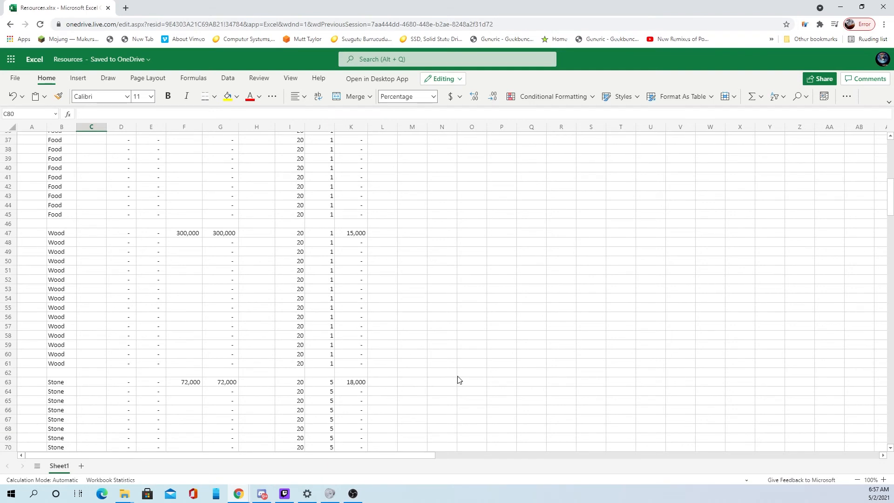
{"action": "scroll", "coordinate": [457, 375], "scroll_direction": "up", "scroll_amount": 12}
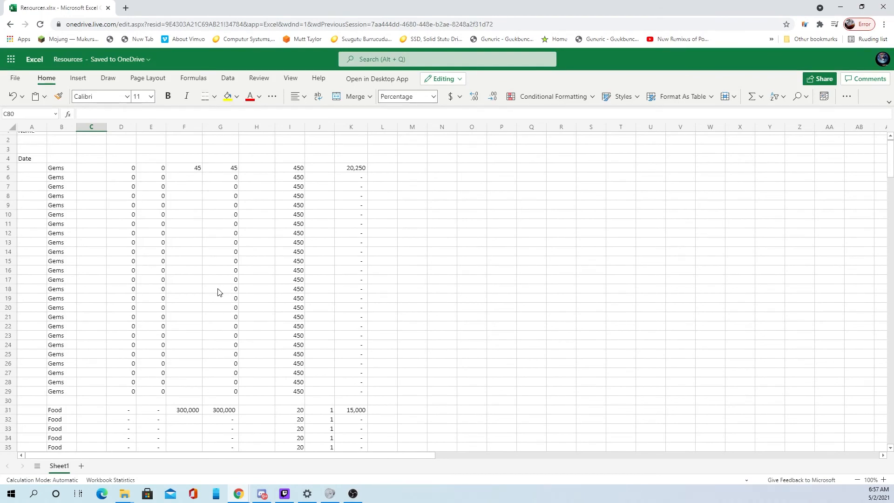
{"action": "scroll", "coordinate": [219, 291], "scroll_direction": "down", "scroll_amount": 7}
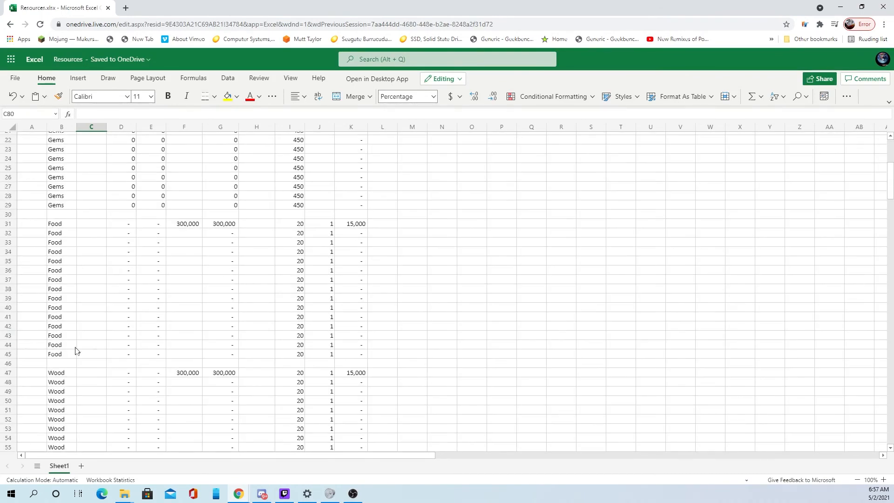
{"action": "scroll", "coordinate": [77, 350], "scroll_direction": "down", "scroll_amount": 10}
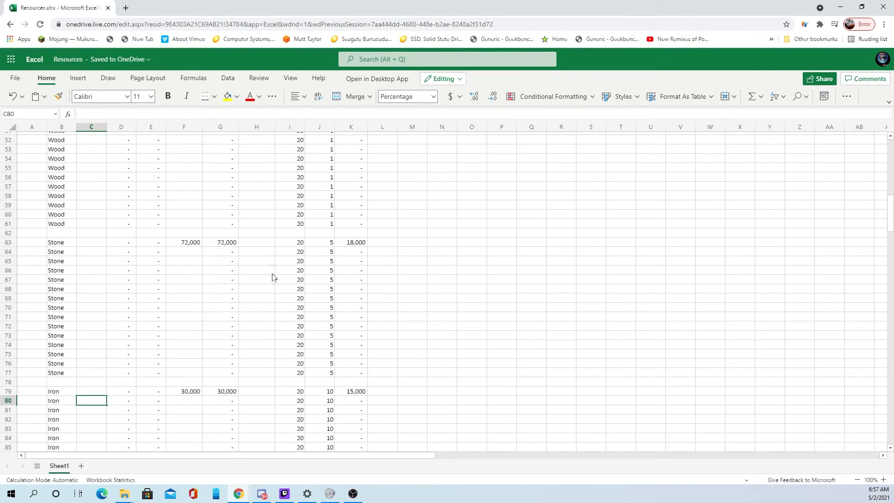
{"action": "mouse_move", "coordinate": [267, 242]}
{"action": "left_mouse_down"}
{"action": "mouse_move", "coordinate": [269, 353]}
{"action": "mouse_move", "coordinate": [259, 225]}
{"action": "mouse_move", "coordinate": [251, 381]}
{"action": "mouse_move", "coordinate": [266, 317]}
{"action": "mouse_move", "coordinate": [255, 241]}
{"action": "left_mouse_up"}
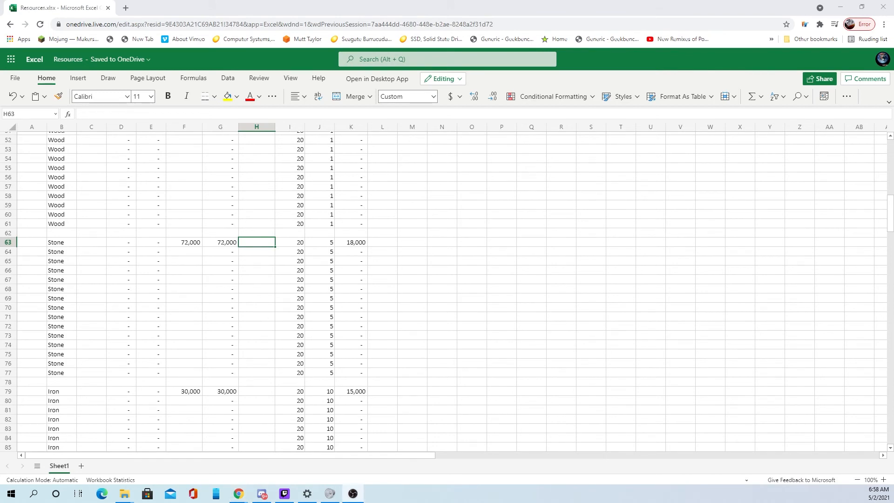
{"action": "left_click", "coordinate": [414, 252]}
{"action": "scroll", "coordinate": [411, 265], "scroll_direction": "down", "scroll_amount": 1}
{"action": "scroll", "coordinate": [412, 266], "scroll_direction": "down", "scroll_amount": 3}
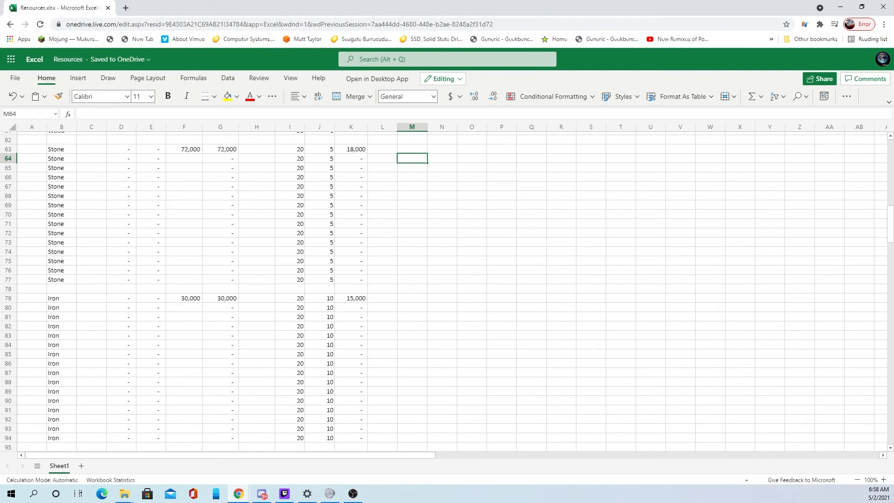
{"action": "scroll", "coordinate": [250, 399], "scroll_direction": "down", "scroll_amount": 3}
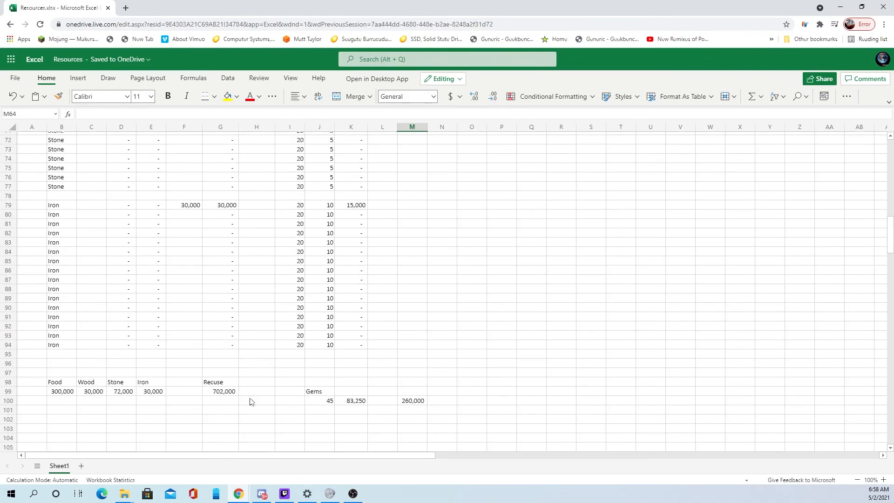
{"action": "scroll", "coordinate": [229, 377], "scroll_direction": "up", "scroll_amount": 2}
{"action": "scroll", "coordinate": [223, 379], "scroll_direction": "up", "scroll_amount": 20}
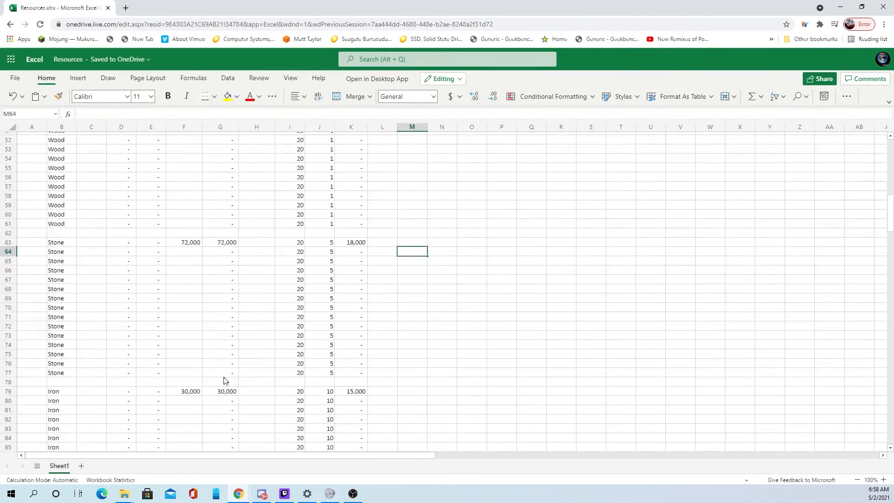
{"action": "scroll", "coordinate": [144, 209], "scroll_direction": "down", "scroll_amount": 20}
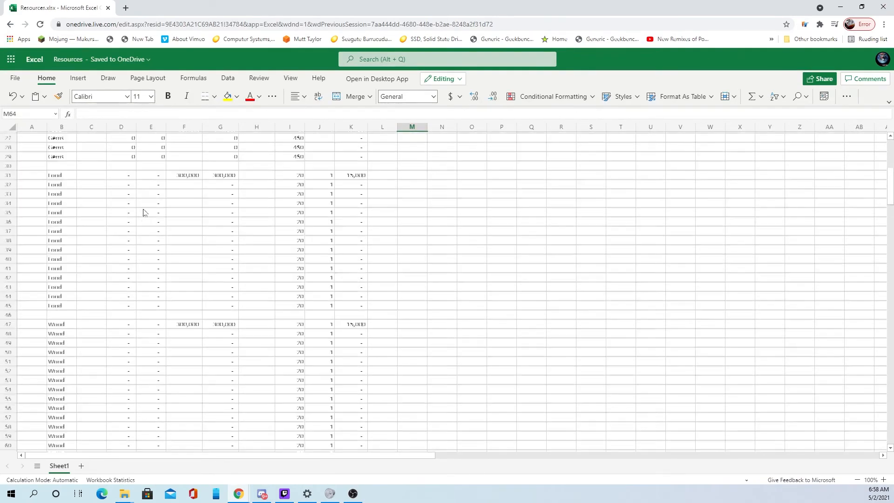
{"action": "scroll", "coordinate": [141, 251], "scroll_direction": "up", "scroll_amount": 15}
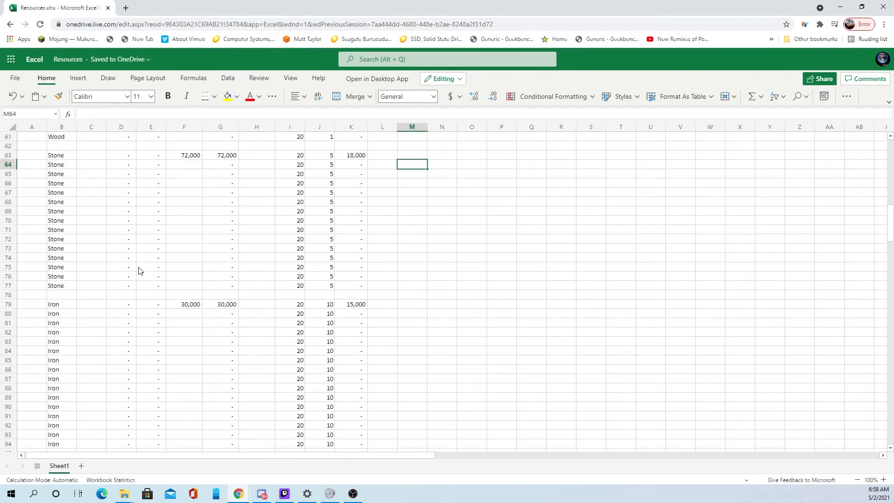
Step: Examine the Stone and Iron rows together with the resource and gem totals below them
{"action": "scroll", "coordinate": [288, 290], "scroll_direction": "down", "scroll_amount": 2}
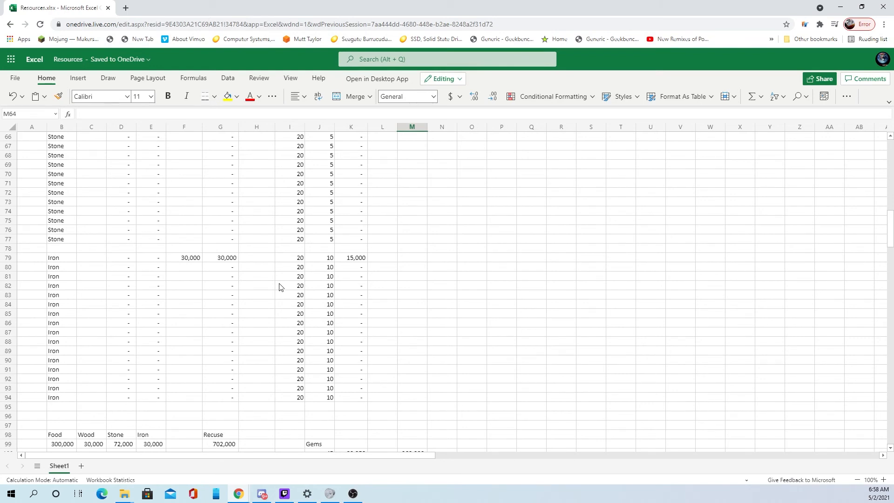
{"action": "scroll", "coordinate": [289, 254], "scroll_direction": "down", "scroll_amount": 2}
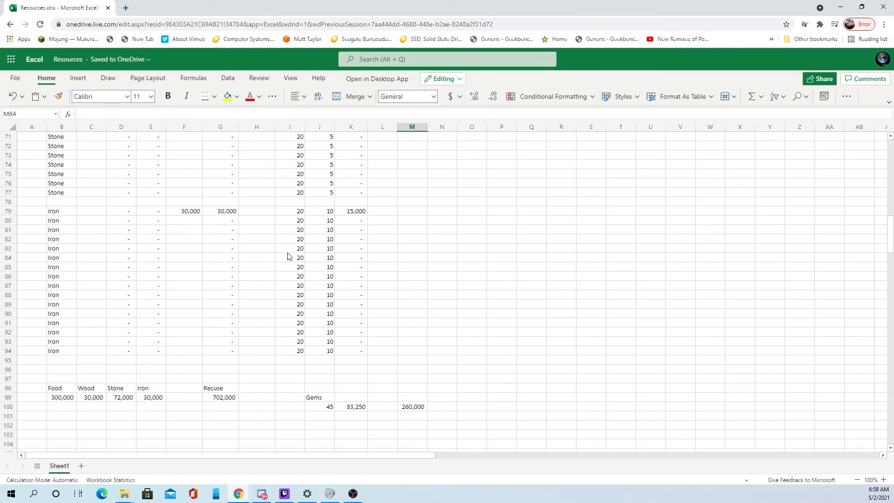
{"action": "left_click", "coordinate": [482, 270]}
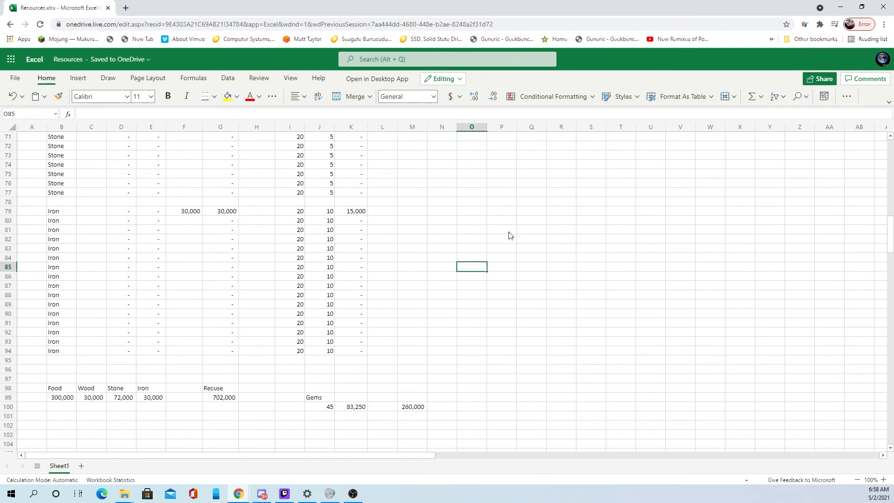
{"action": "left_click_drag", "start_coordinate": [508, 232], "coordinate": [476, 249]}
{"action": "scroll", "coordinate": [467, 329], "scroll_direction": "up", "scroll_amount": 1}
{"action": "scroll", "coordinate": [438, 347], "scroll_direction": "up", "scroll_amount": 1}
{"action": "scroll", "coordinate": [434, 350], "scroll_direction": "down", "scroll_amount": 2}
{"action": "scroll", "coordinate": [434, 352], "scroll_direction": "up", "scroll_amount": 1}
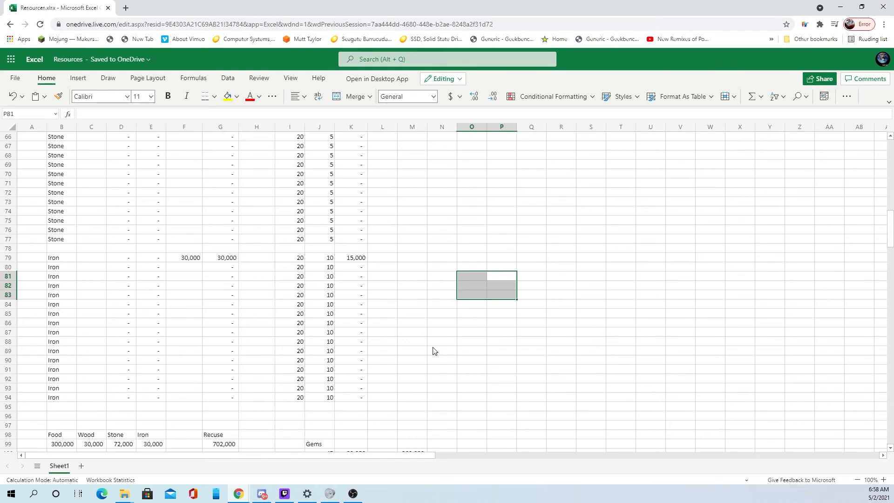
{"action": "scroll", "coordinate": [434, 351], "scroll_direction": "down", "scroll_amount": 3}
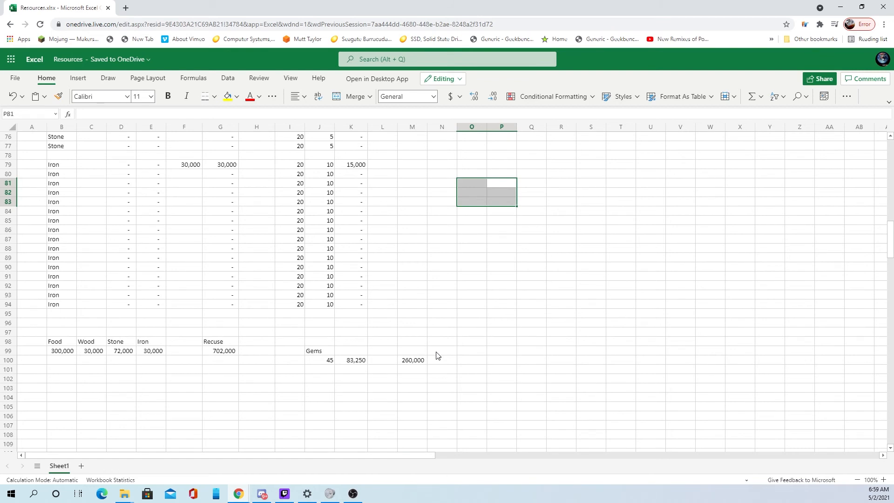
Step: Clear the test amounts of the first Iron row in F79 and the first Stone row in F63
{"action": "left_click", "coordinate": [181, 170]}
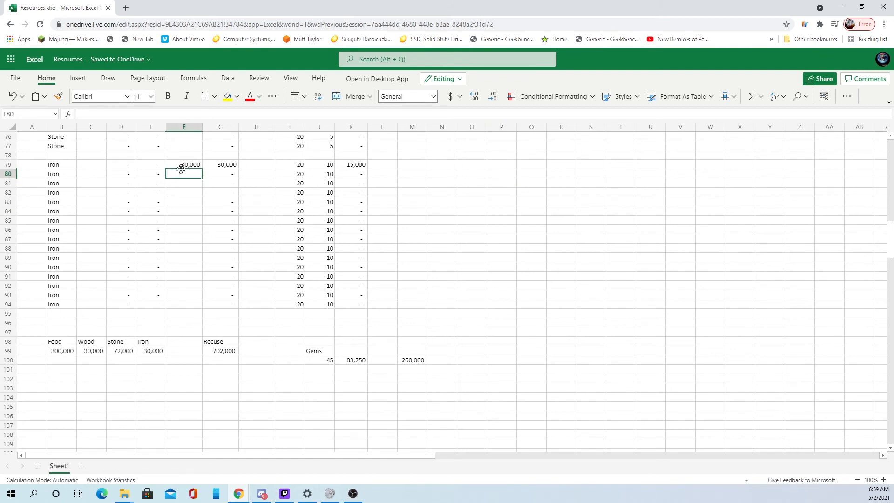
{"action": "left_click", "coordinate": [182, 165]}
{"action": "key", "text": "Delete"}
{"action": "scroll", "coordinate": [197, 249], "scroll_direction": "up", "scroll_amount": 5}
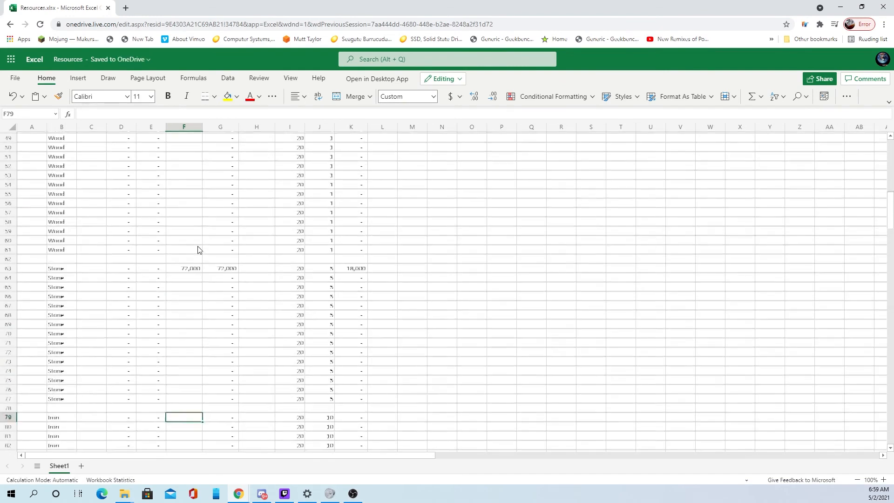
{"action": "scroll", "coordinate": [198, 250], "scroll_direction": "up", "scroll_amount": 4}
{"action": "left_click", "coordinate": [191, 389]}
{"action": "key", "text": "Delete"}
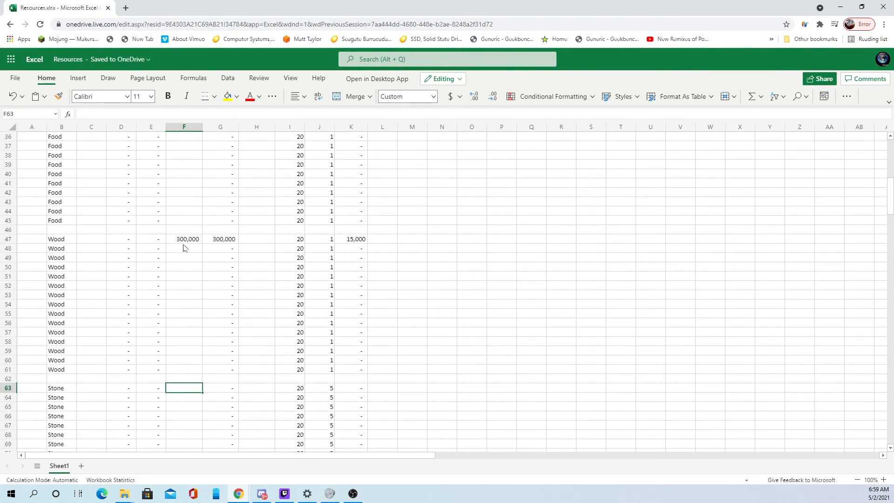
Step: Clear the test amounts of the first Wood row in F47 and the first Food row in F31
{"action": "left_click", "coordinate": [185, 239]}
{"action": "key", "text": "Delete"}
{"action": "scroll", "coordinate": [184, 293], "scroll_direction": "up", "scroll_amount": 10}
{"action": "left_click", "coordinate": [189, 369]}
{"action": "key", "text": "Delete"}
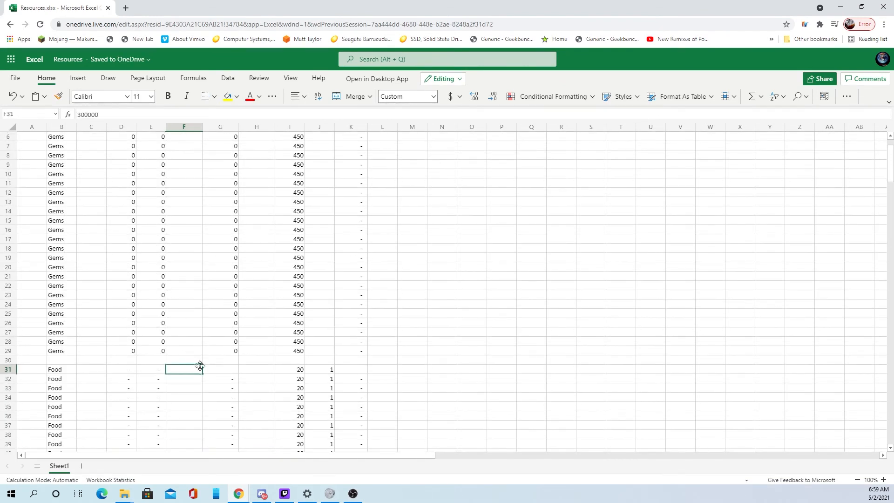
Step: Set the first Gems row's amount in F5 to 90 and check the totals in rows 99 and 100
{"action": "scroll", "coordinate": [200, 367], "scroll_direction": "up", "scroll_amount": 2}
{"action": "left_click", "coordinate": [194, 176]}
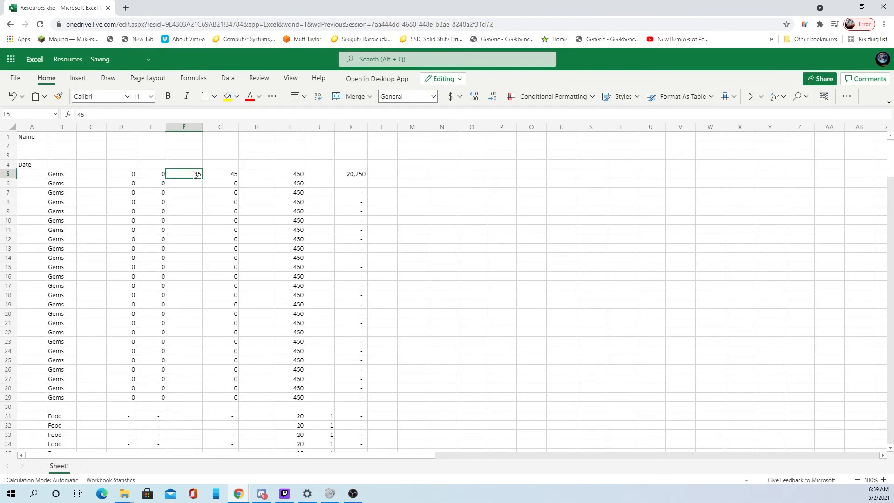
{"action": "type", "text": "90"}
{"action": "key", "text": "Return"}
{"action": "scroll", "coordinate": [268, 224], "scroll_direction": "down", "scroll_amount": 2}
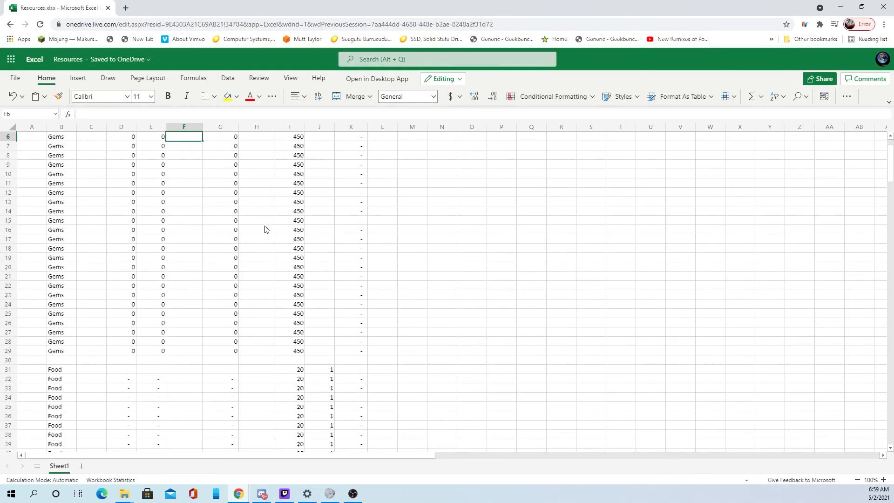
{"action": "scroll", "coordinate": [265, 229], "scroll_direction": "down", "scroll_amount": 20}
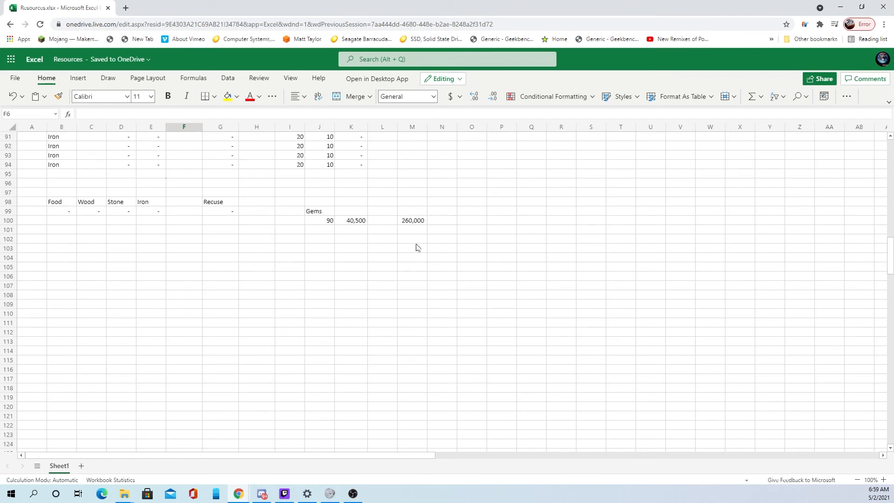
Step: Enter 360000 as the first Food row's amount in cell F31
{"action": "scroll", "coordinate": [416, 255], "scroll_direction": "up", "scroll_amount": 20}
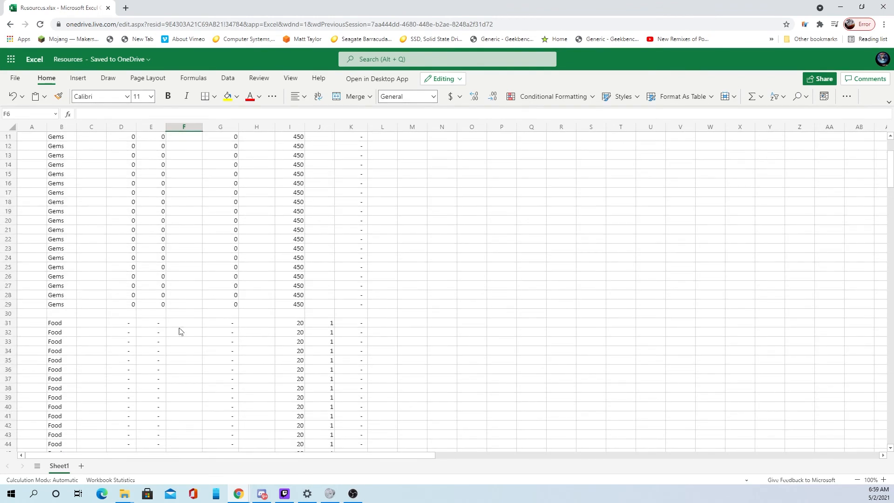
{"action": "left_click", "coordinate": [183, 325]}
{"action": "type", "text": "3"}
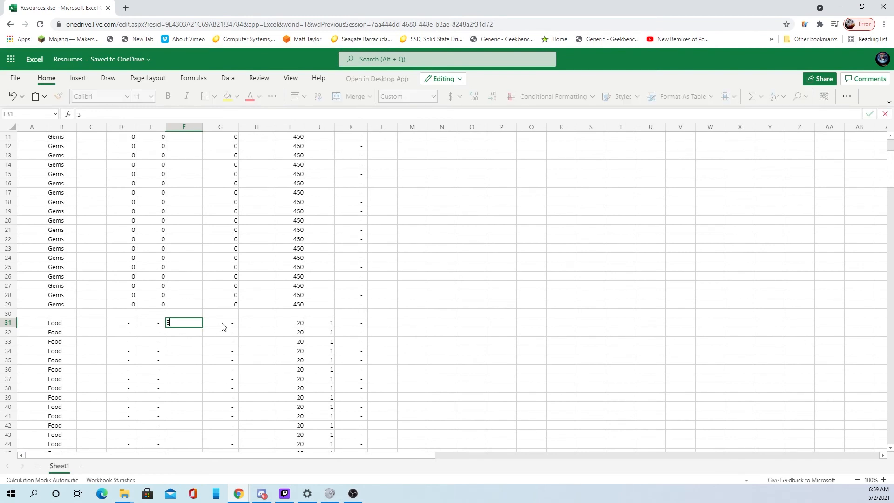
{"action": "type", "text": "60000"}
{"action": "left_click", "coordinate": [469, 273]}
Step: Compare the Gems and Food results in column K with the totals in rows 99 and 100
{"action": "scroll", "coordinate": [531, 345], "scroll_direction": "down", "scroll_amount": 6}
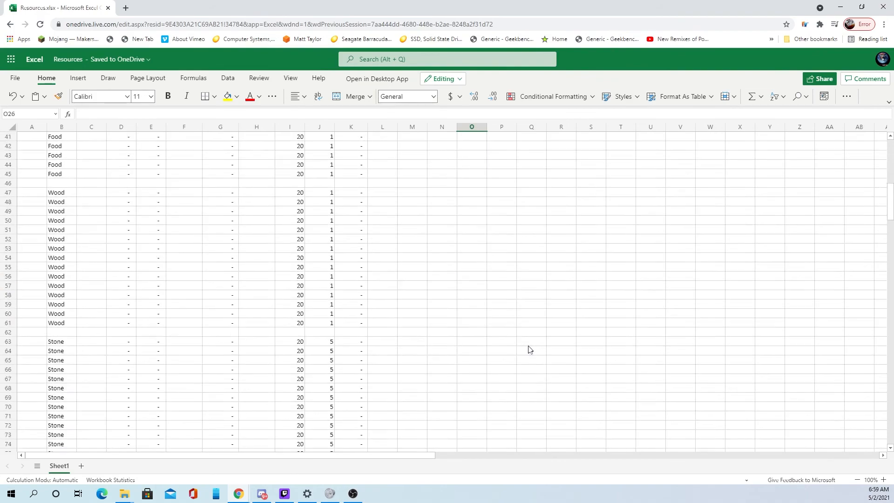
{"action": "scroll", "coordinate": [529, 356], "scroll_direction": "down", "scroll_amount": 5}
{"action": "scroll", "coordinate": [466, 335], "scroll_direction": "up", "scroll_amount": 8}
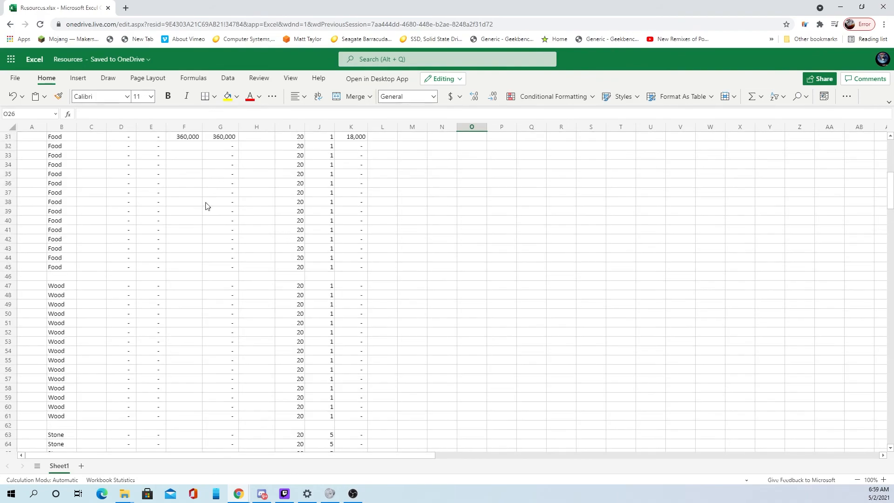
{"action": "scroll", "coordinate": [320, 220], "scroll_direction": "up", "scroll_amount": 1}
{"action": "scroll", "coordinate": [322, 265], "scroll_direction": "down", "scroll_amount": 7}
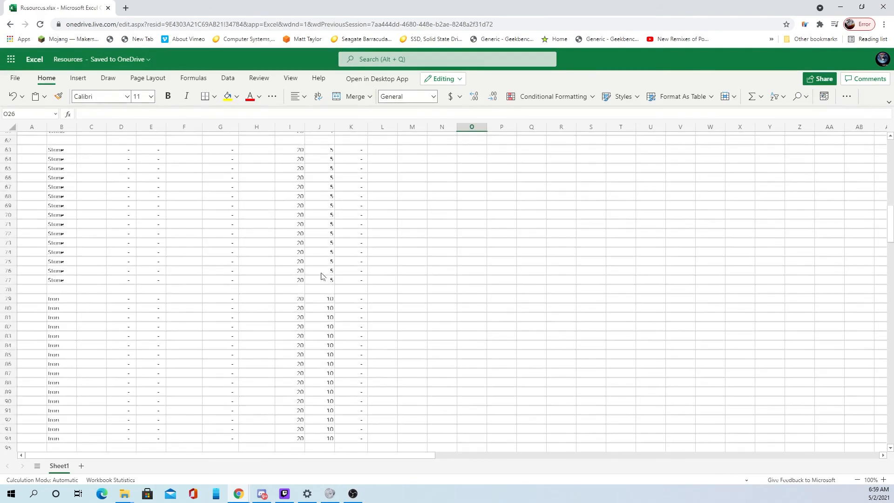
{"action": "scroll", "coordinate": [323, 276], "scroll_direction": "down", "scroll_amount": 5}
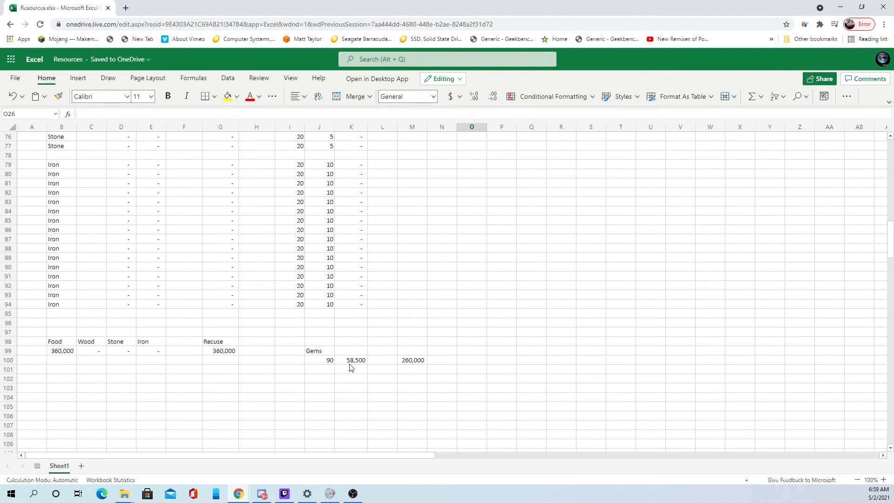
{"action": "left_click", "coordinate": [372, 390]}
{"action": "scroll", "coordinate": [373, 389], "scroll_direction": "up", "scroll_amount": 1}
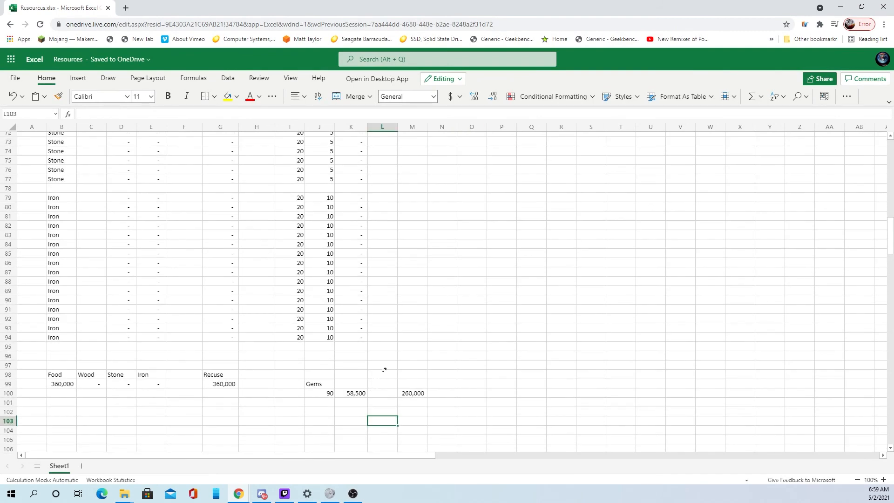
{"action": "scroll", "coordinate": [375, 272], "scroll_direction": "up", "scroll_amount": 20}
{"action": "scroll", "coordinate": [361, 346], "scroll_direction": "right", "scroll_amount": 2}
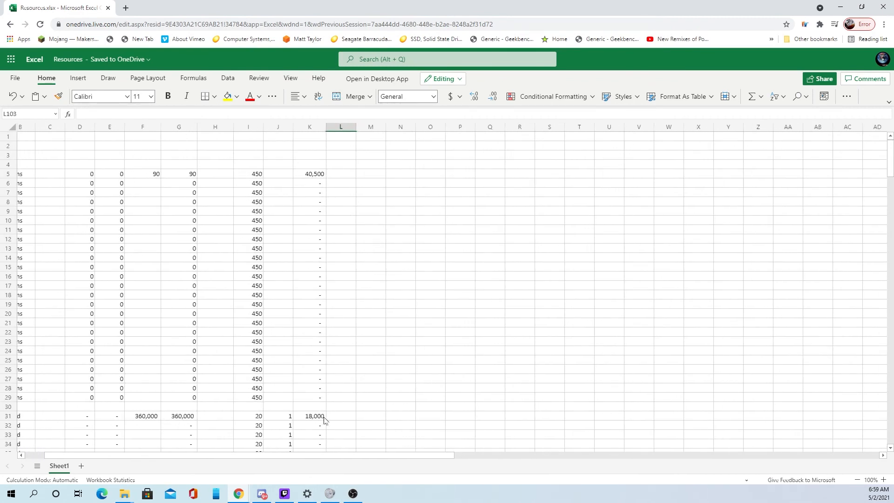
{"action": "left_click_drag", "start_coordinate": [300, 456], "coordinate": [228, 457]}
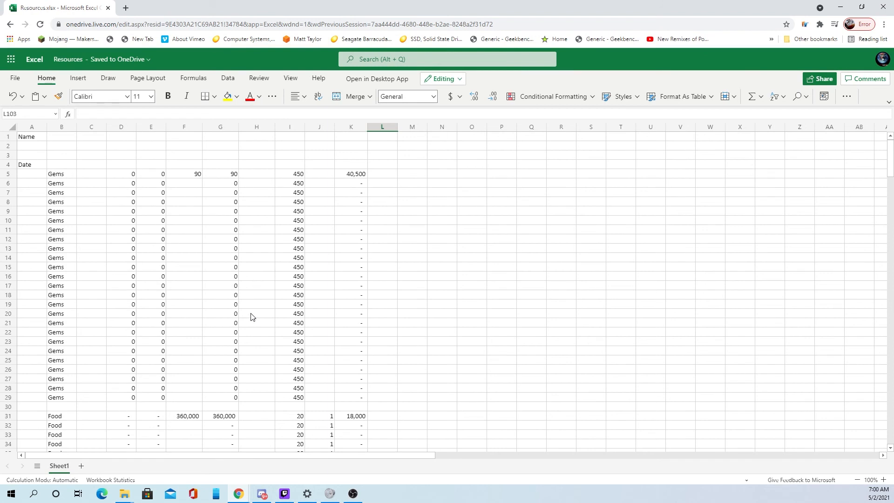
Step: Clear the test amounts from F5 in the first Gems row and F31 in the first Food row
{"action": "left_click", "coordinate": [170, 417]}
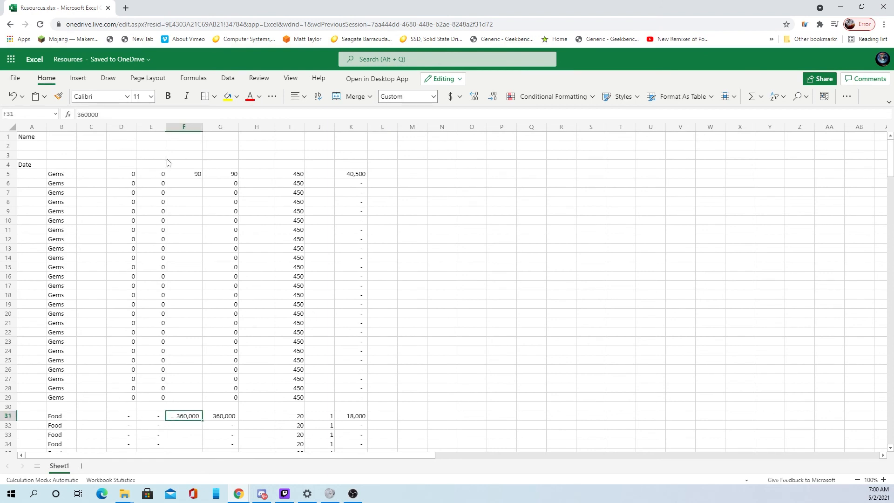
{"action": "left_click", "coordinate": [190, 174]}
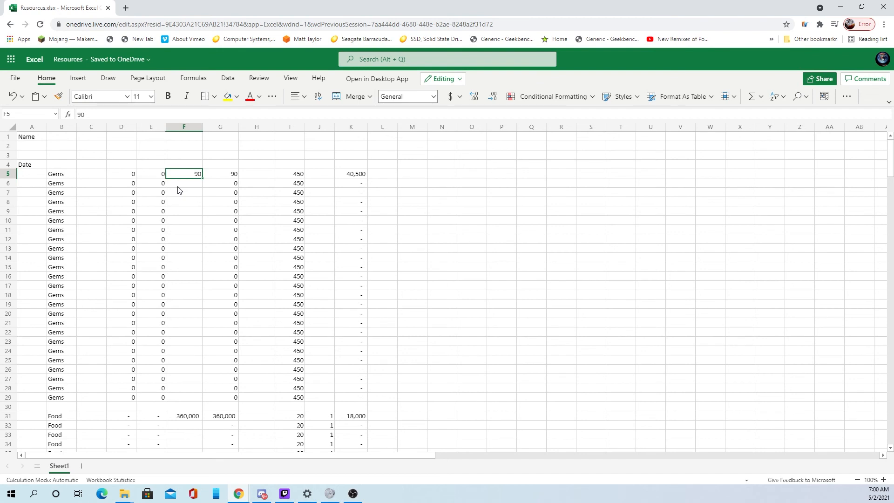
{"action": "left_click", "coordinate": [189, 422]}
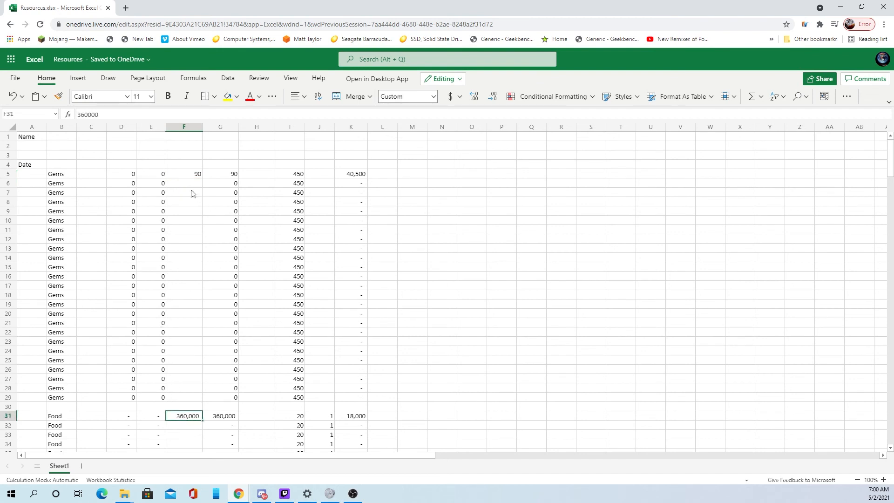
{"action": "left_click", "coordinate": [184, 178]}
{"action": "key", "text": "Delete"}
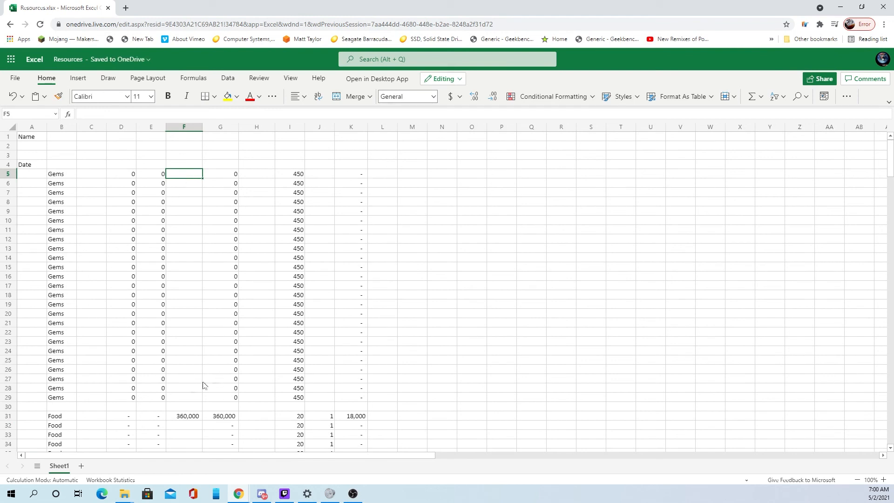
{"action": "left_click", "coordinate": [186, 418]}
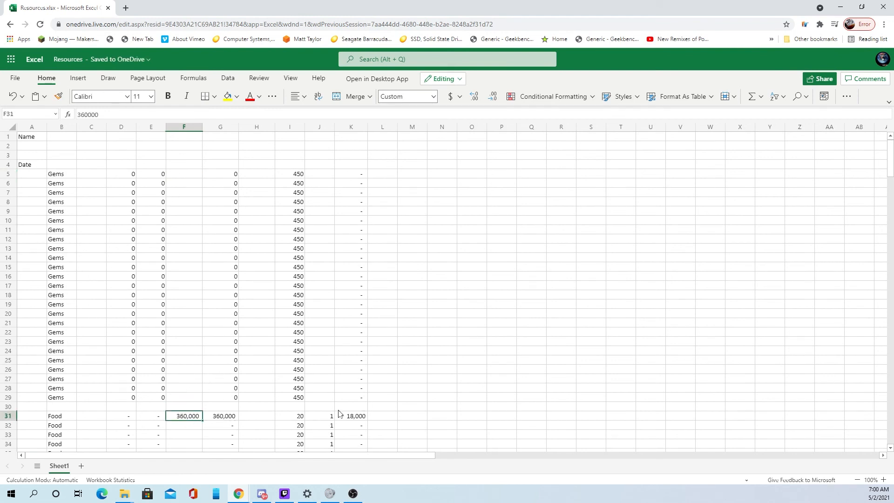
{"action": "left_click", "coordinate": [457, 392]}
{"action": "left_click", "coordinate": [184, 415]}
{"action": "key", "text": "BackSpace"}
{"action": "left_click", "coordinate": [438, 371]}
Step: Look over the emptied resource blocks from Gems to Iron and the summary totals at the sheet's end
{"action": "scroll", "coordinate": [433, 386], "scroll_direction": "down", "scroll_amount": 5}
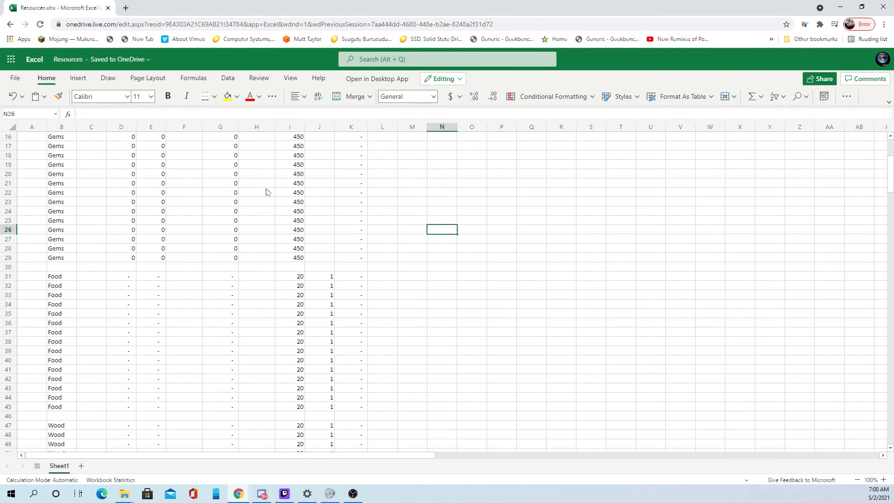
{"action": "scroll", "coordinate": [352, 218], "scroll_direction": "up", "scroll_amount": 3}
{"action": "scroll", "coordinate": [411, 234], "scroll_direction": "up", "scroll_amount": 2}
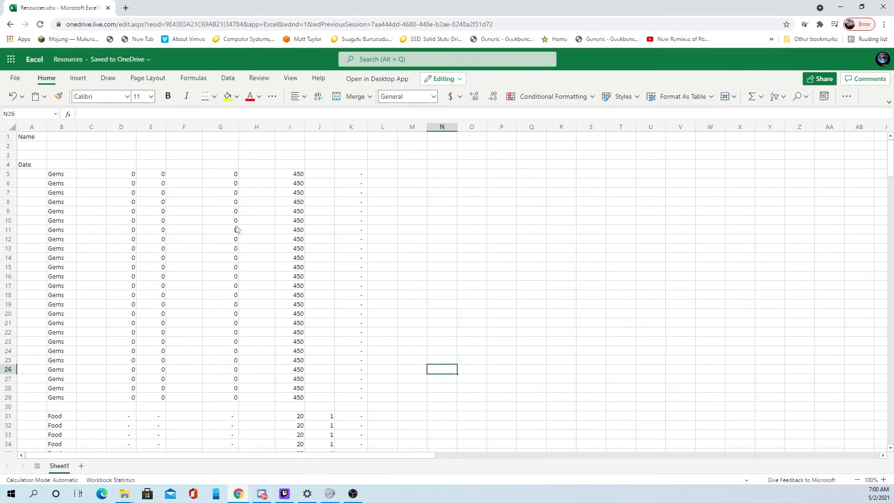
{"action": "scroll", "coordinate": [398, 227], "scroll_direction": "down", "scroll_amount": 5}
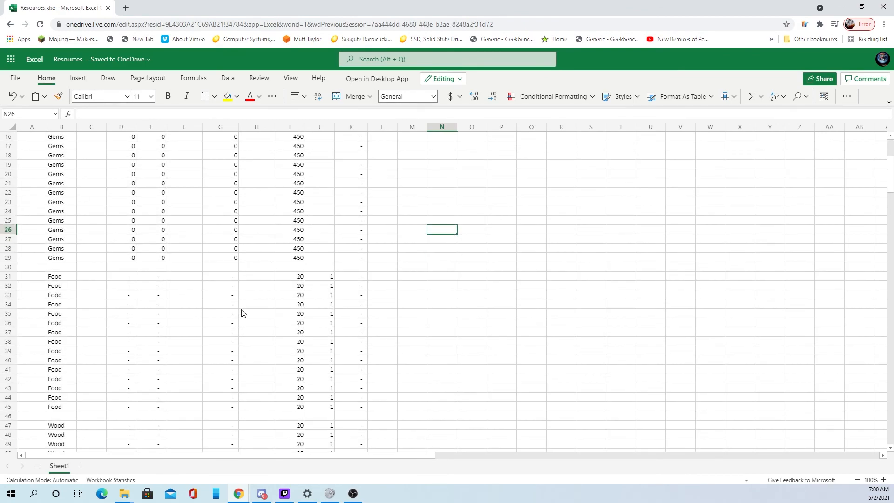
{"action": "scroll", "coordinate": [246, 298], "scroll_direction": "up", "scroll_amount": 2}
{"action": "scroll", "coordinate": [261, 286], "scroll_direction": "up", "scroll_amount": 3}
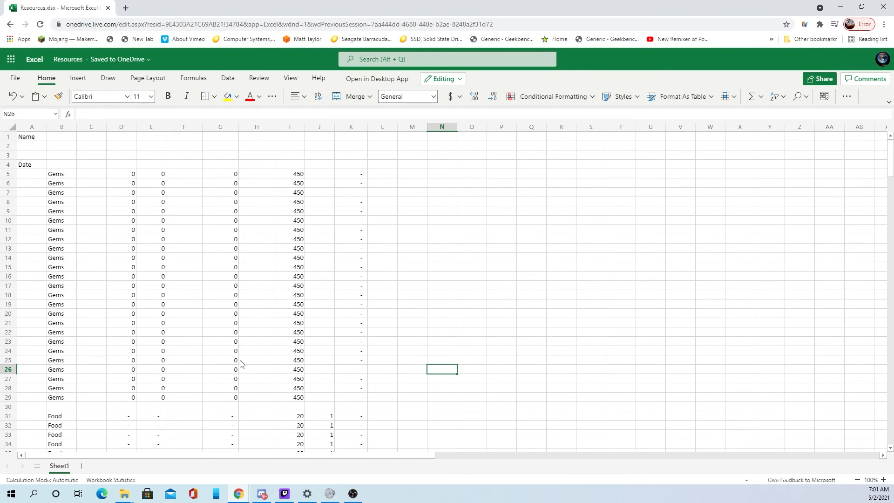
{"action": "scroll", "coordinate": [240, 363], "scroll_direction": "down", "scroll_amount": 3}
{"action": "scroll", "coordinate": [223, 358], "scroll_direction": "down", "scroll_amount": 15}
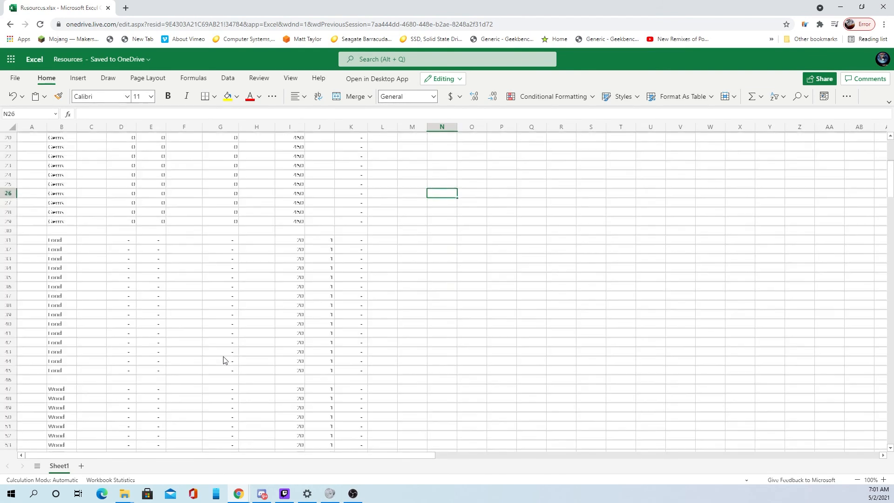
{"action": "scroll", "coordinate": [442, 370], "scroll_direction": "down", "scroll_amount": 8}
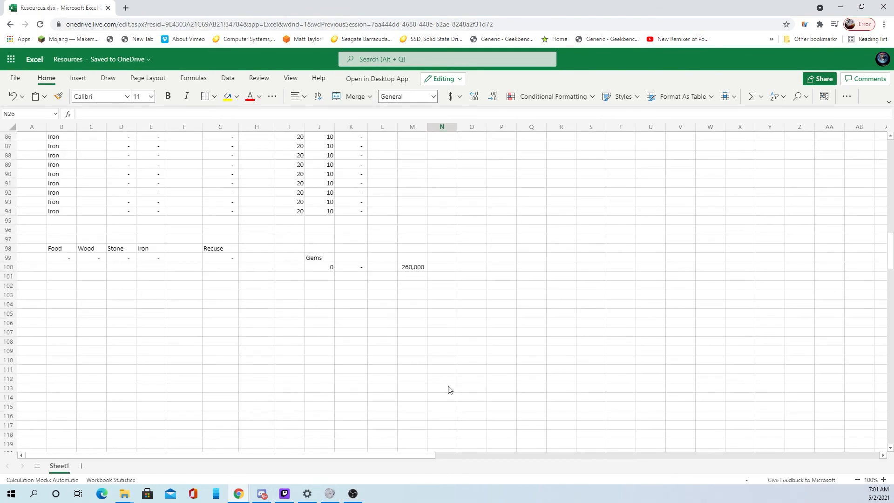
{"action": "scroll", "coordinate": [457, 370], "scroll_direction": "up", "scroll_amount": 6}
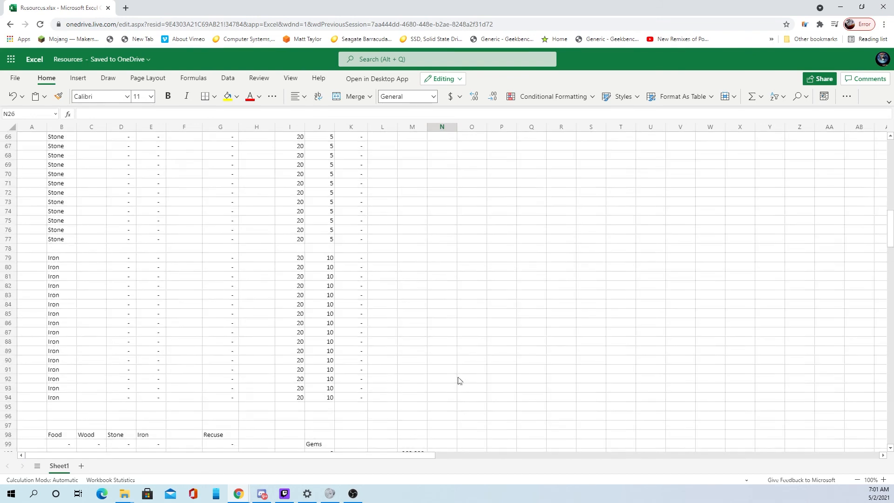
{"action": "scroll", "coordinate": [459, 380], "scroll_direction": "down", "scroll_amount": 2}
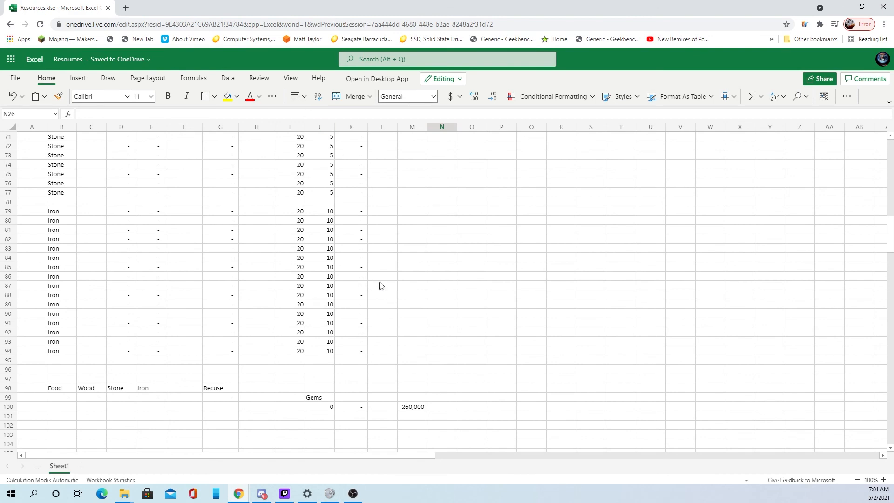
{"action": "scroll", "coordinate": [379, 289], "scroll_direction": "up", "scroll_amount": 8}
{"action": "scroll", "coordinate": [378, 341], "scroll_direction": "up", "scroll_amount": 15}
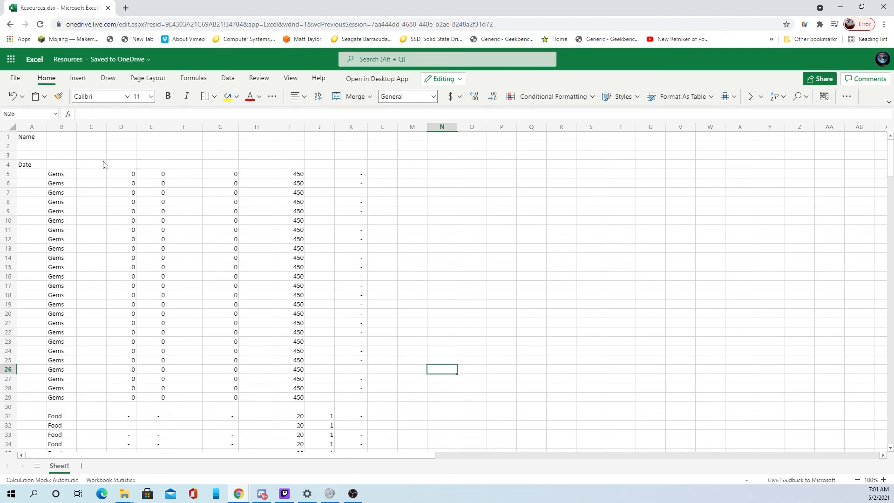
Step: Review the Name and Date labels in A1 and A4 and the Gems, Food and Wood blocks beneath them
{"action": "left_click", "coordinate": [27, 136]}
{"action": "left_click", "coordinate": [419, 239]}
{"action": "scroll", "coordinate": [423, 284], "scroll_direction": "down", "scroll_amount": 13}
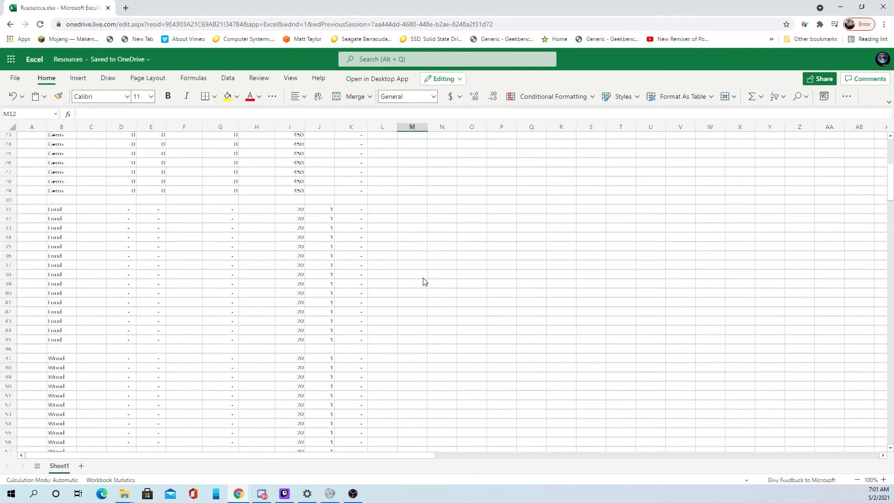
{"action": "scroll", "coordinate": [420, 289], "scroll_direction": "up", "scroll_amount": 13}
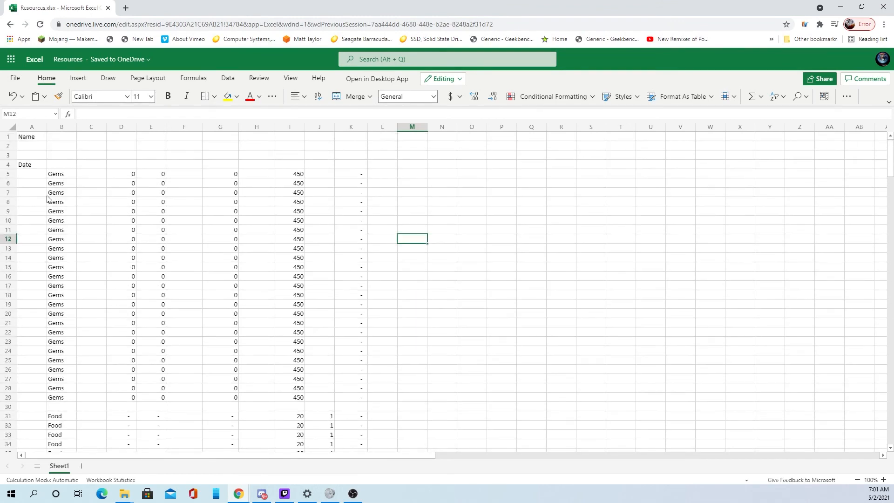
{"action": "left_click", "coordinate": [29, 166]}
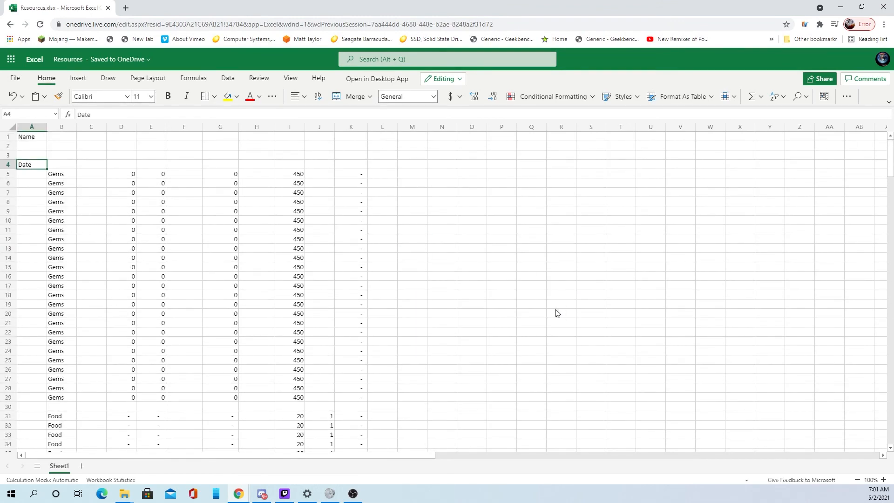
{"action": "scroll", "coordinate": [553, 321], "scroll_direction": "down", "scroll_amount": 12}
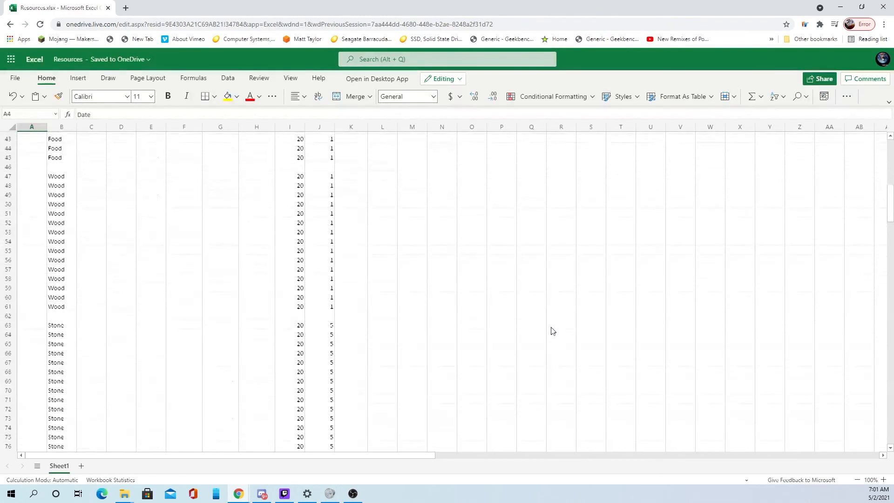
{"action": "scroll", "coordinate": [547, 324], "scroll_direction": "up", "scroll_amount": 12}
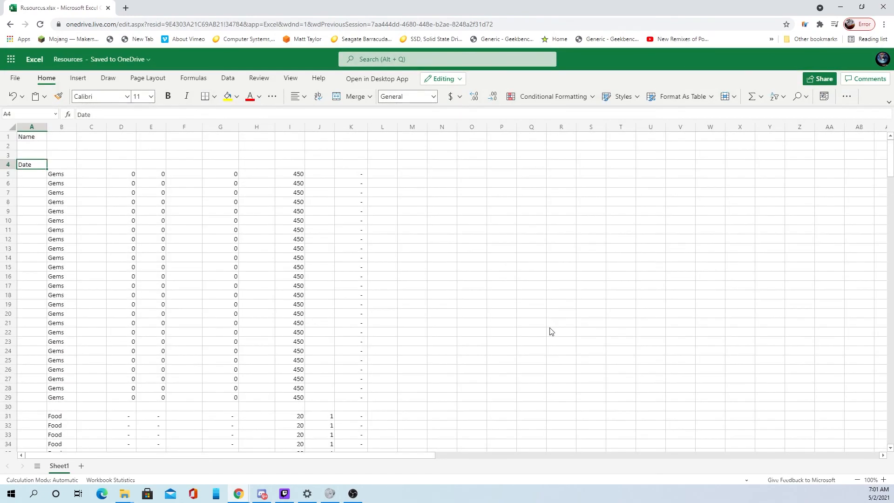
Step: Examine the Wood, Stone and Iron blocks and the summary totals in rows 98 to 100
{"action": "scroll", "coordinate": [512, 321], "scroll_direction": "down", "scroll_amount": 9}
{"action": "scroll", "coordinate": [274, 279], "scroll_direction": "down", "scroll_amount": 10}
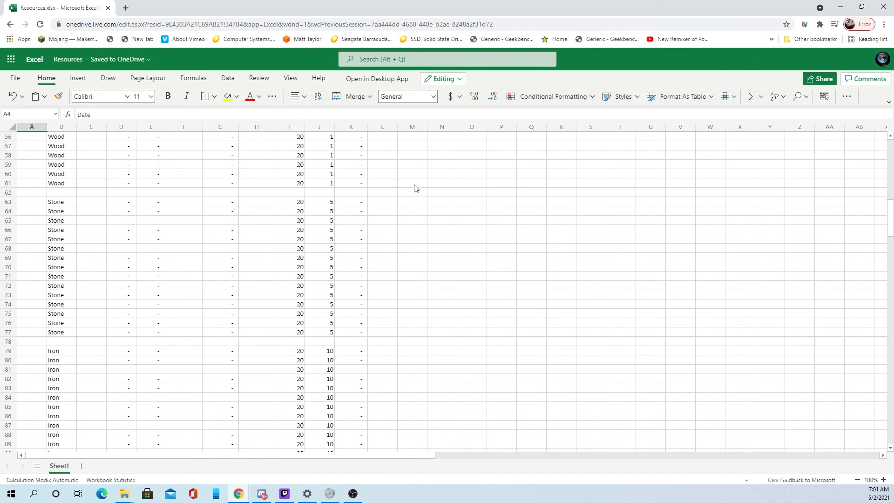
{"action": "scroll", "coordinate": [340, 208], "scroll_direction": "up", "scroll_amount": 5}
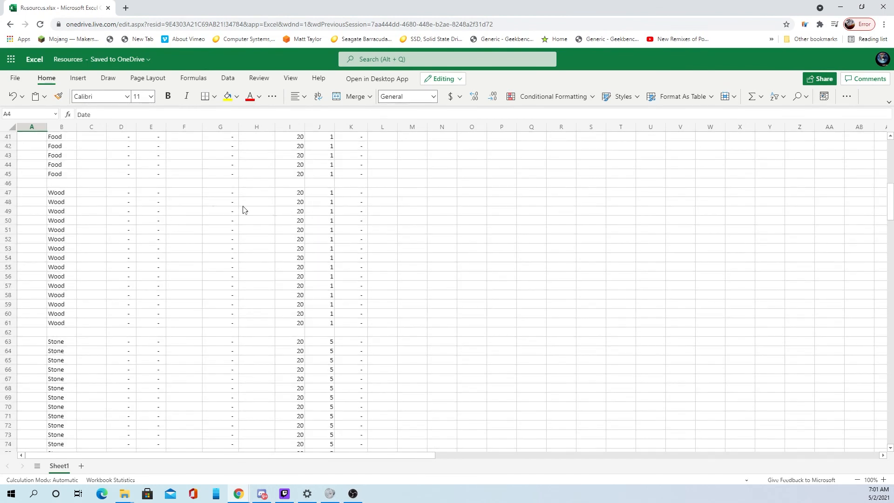
{"action": "scroll", "coordinate": [314, 263], "scroll_direction": "down", "scroll_amount": 2}
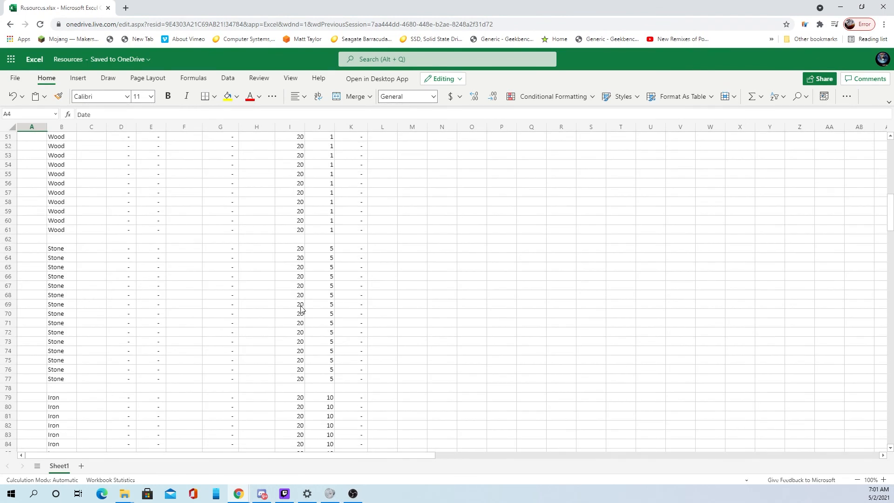
{"action": "scroll", "coordinate": [216, 288], "scroll_direction": "down", "scroll_amount": 5}
{"action": "scroll", "coordinate": [325, 304], "scroll_direction": "down", "scroll_amount": 5}
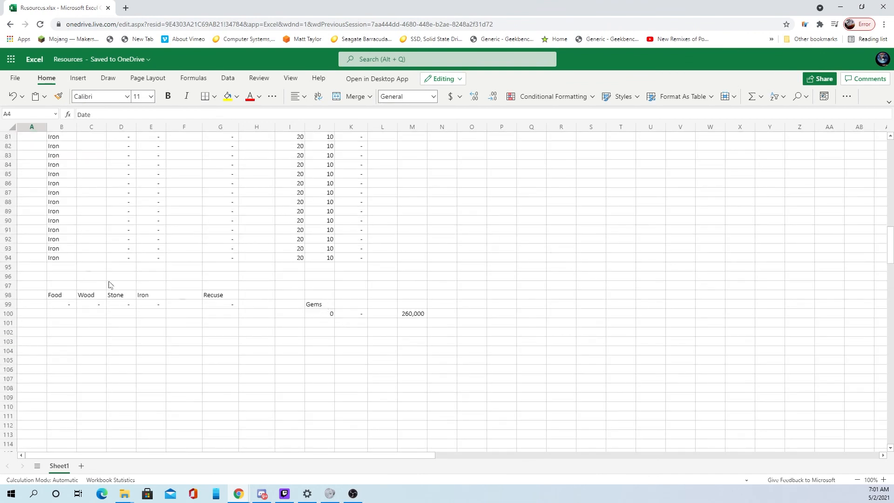
{"action": "scroll", "coordinate": [682, 359], "scroll_direction": "up", "scroll_amount": 5}
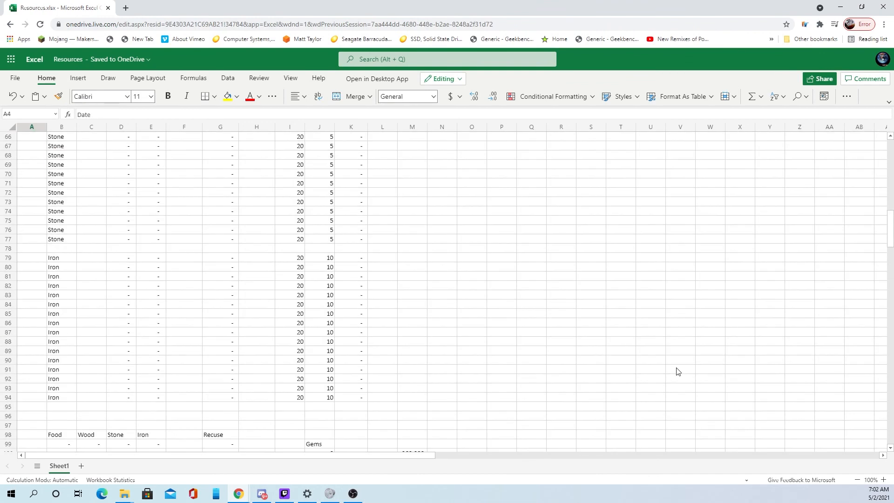
{"action": "scroll", "coordinate": [627, 379], "scroll_direction": "down", "scroll_amount": 2}
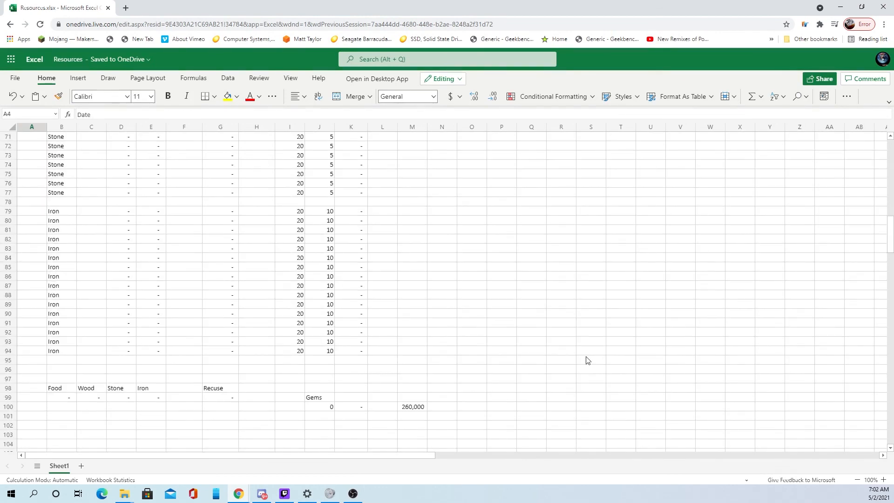